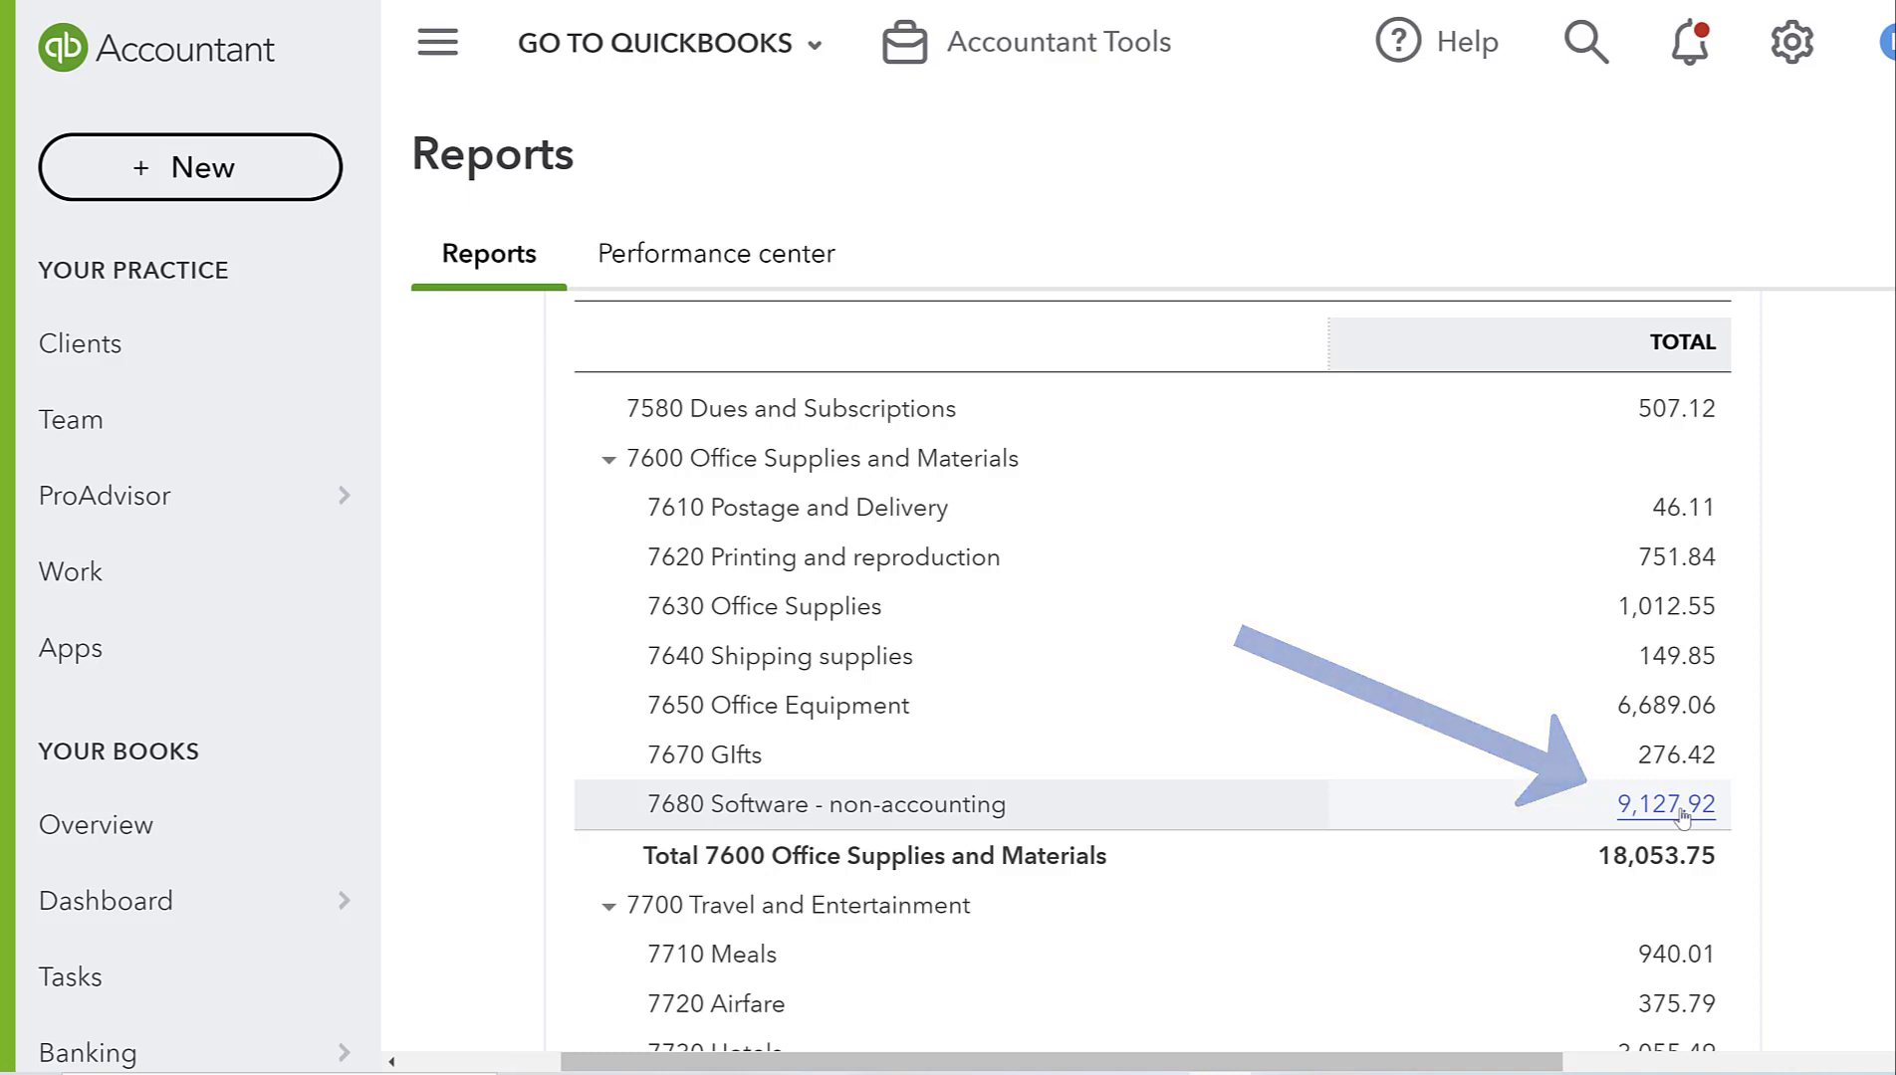
Open the transaction report behind the 7680 Software - non-accounting total and export it to Excel.
{"action": "left_click", "coordinate": [1680, 808]}
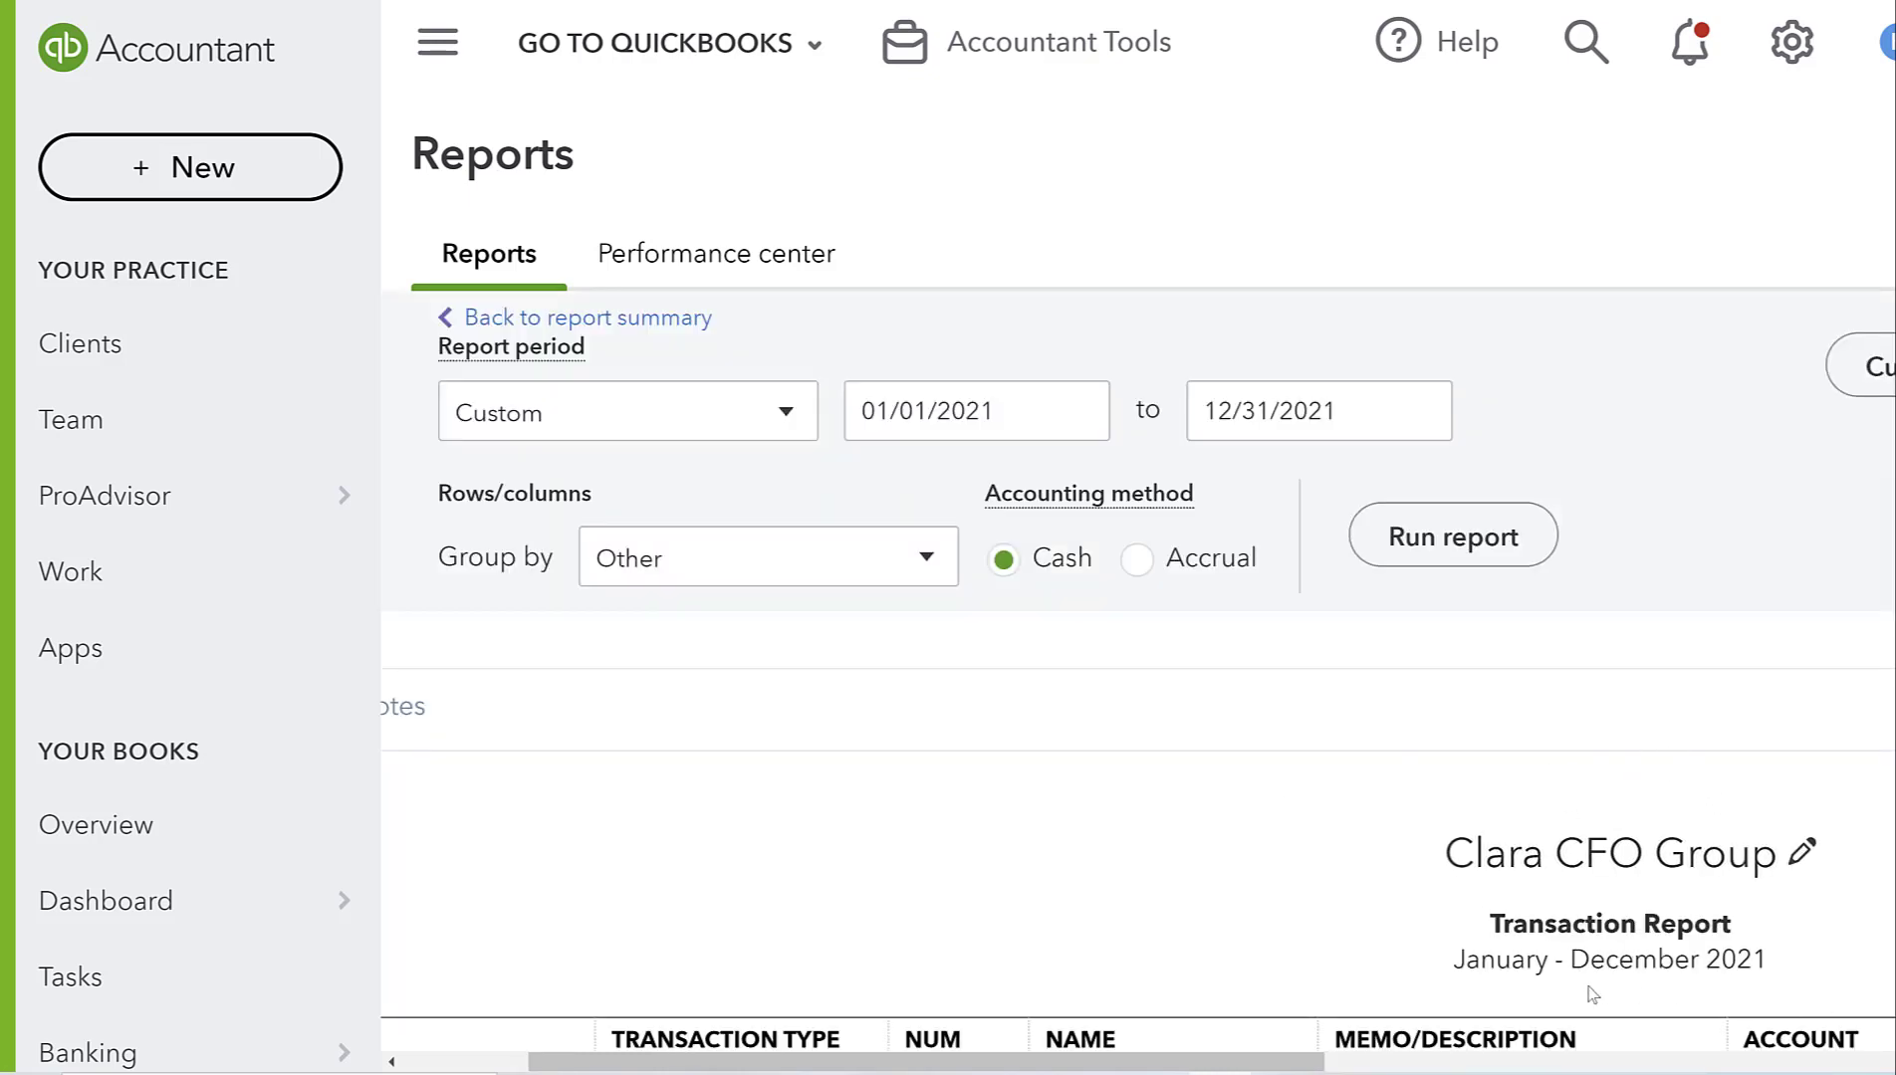
{"action": "left_click_drag", "start_coordinate": [1294, 1062], "coordinate": [1785, 1061]}
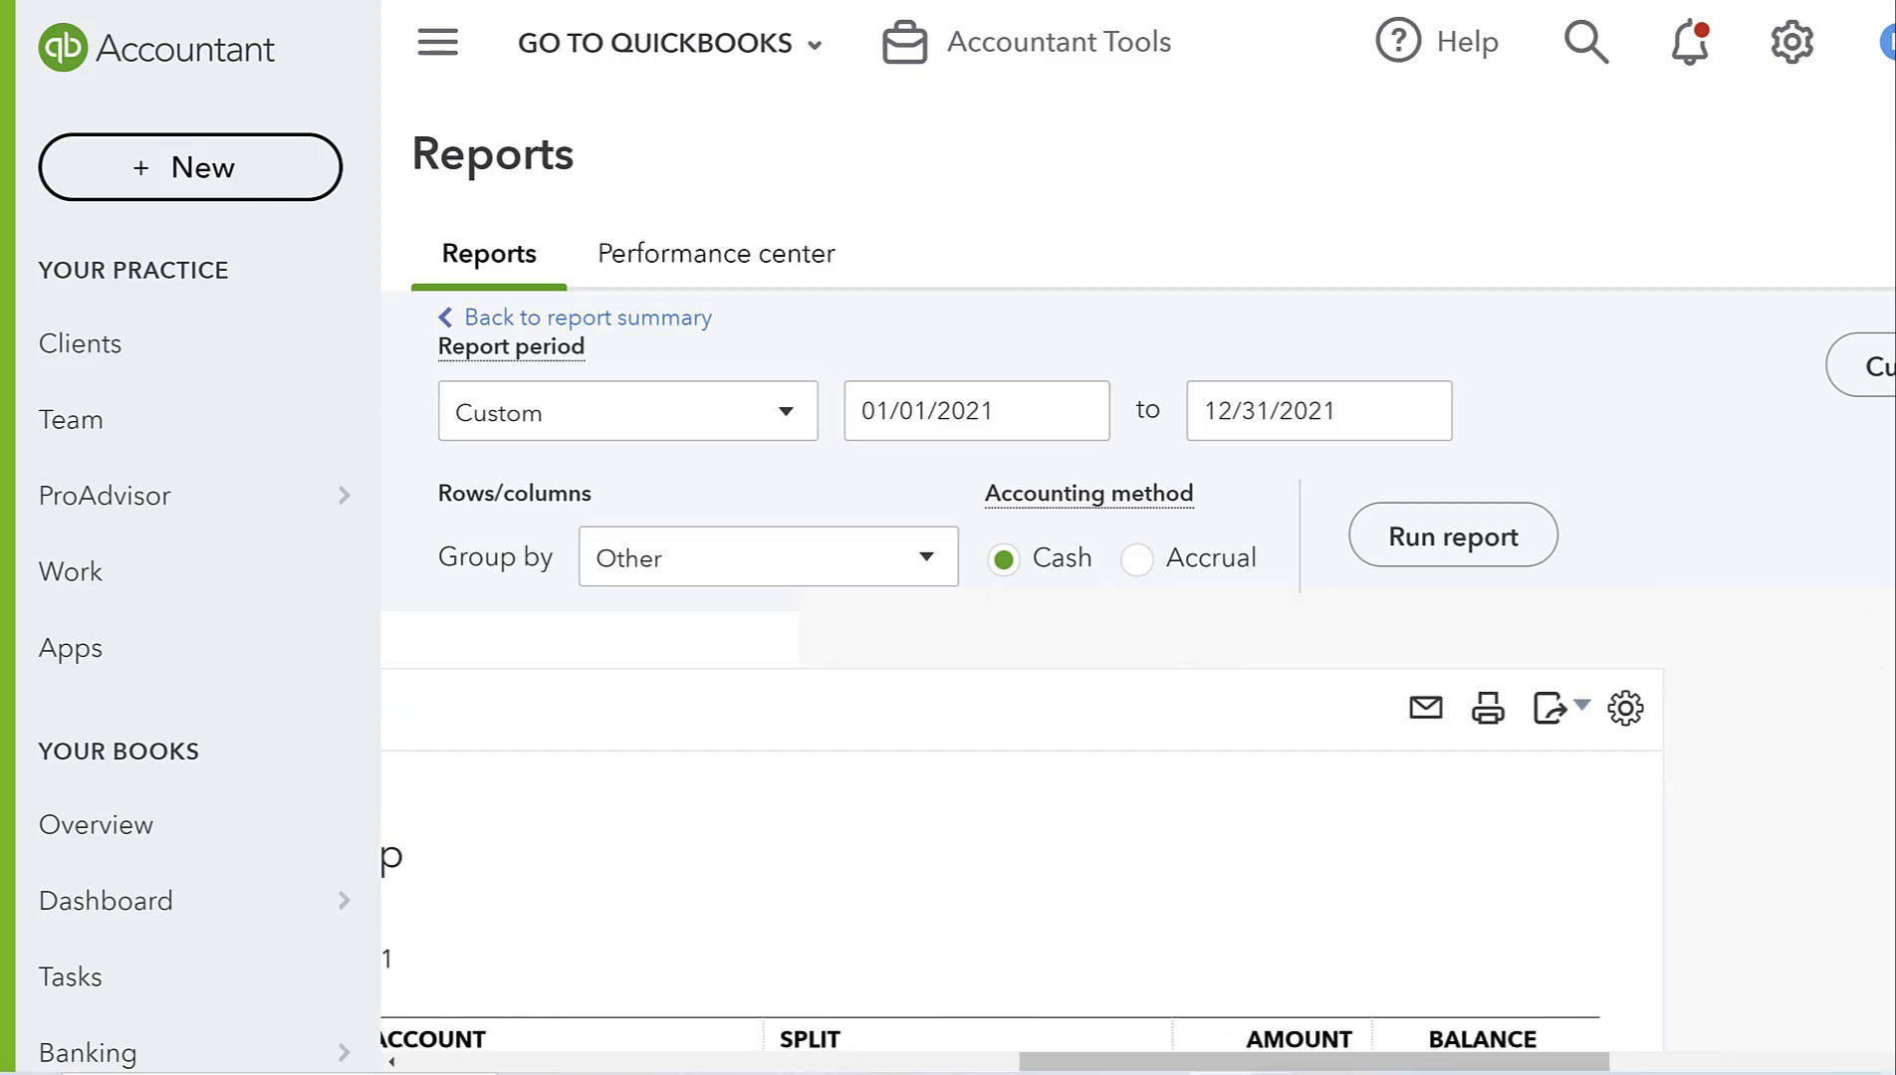
{"action": "left_click", "coordinate": [1560, 716]}
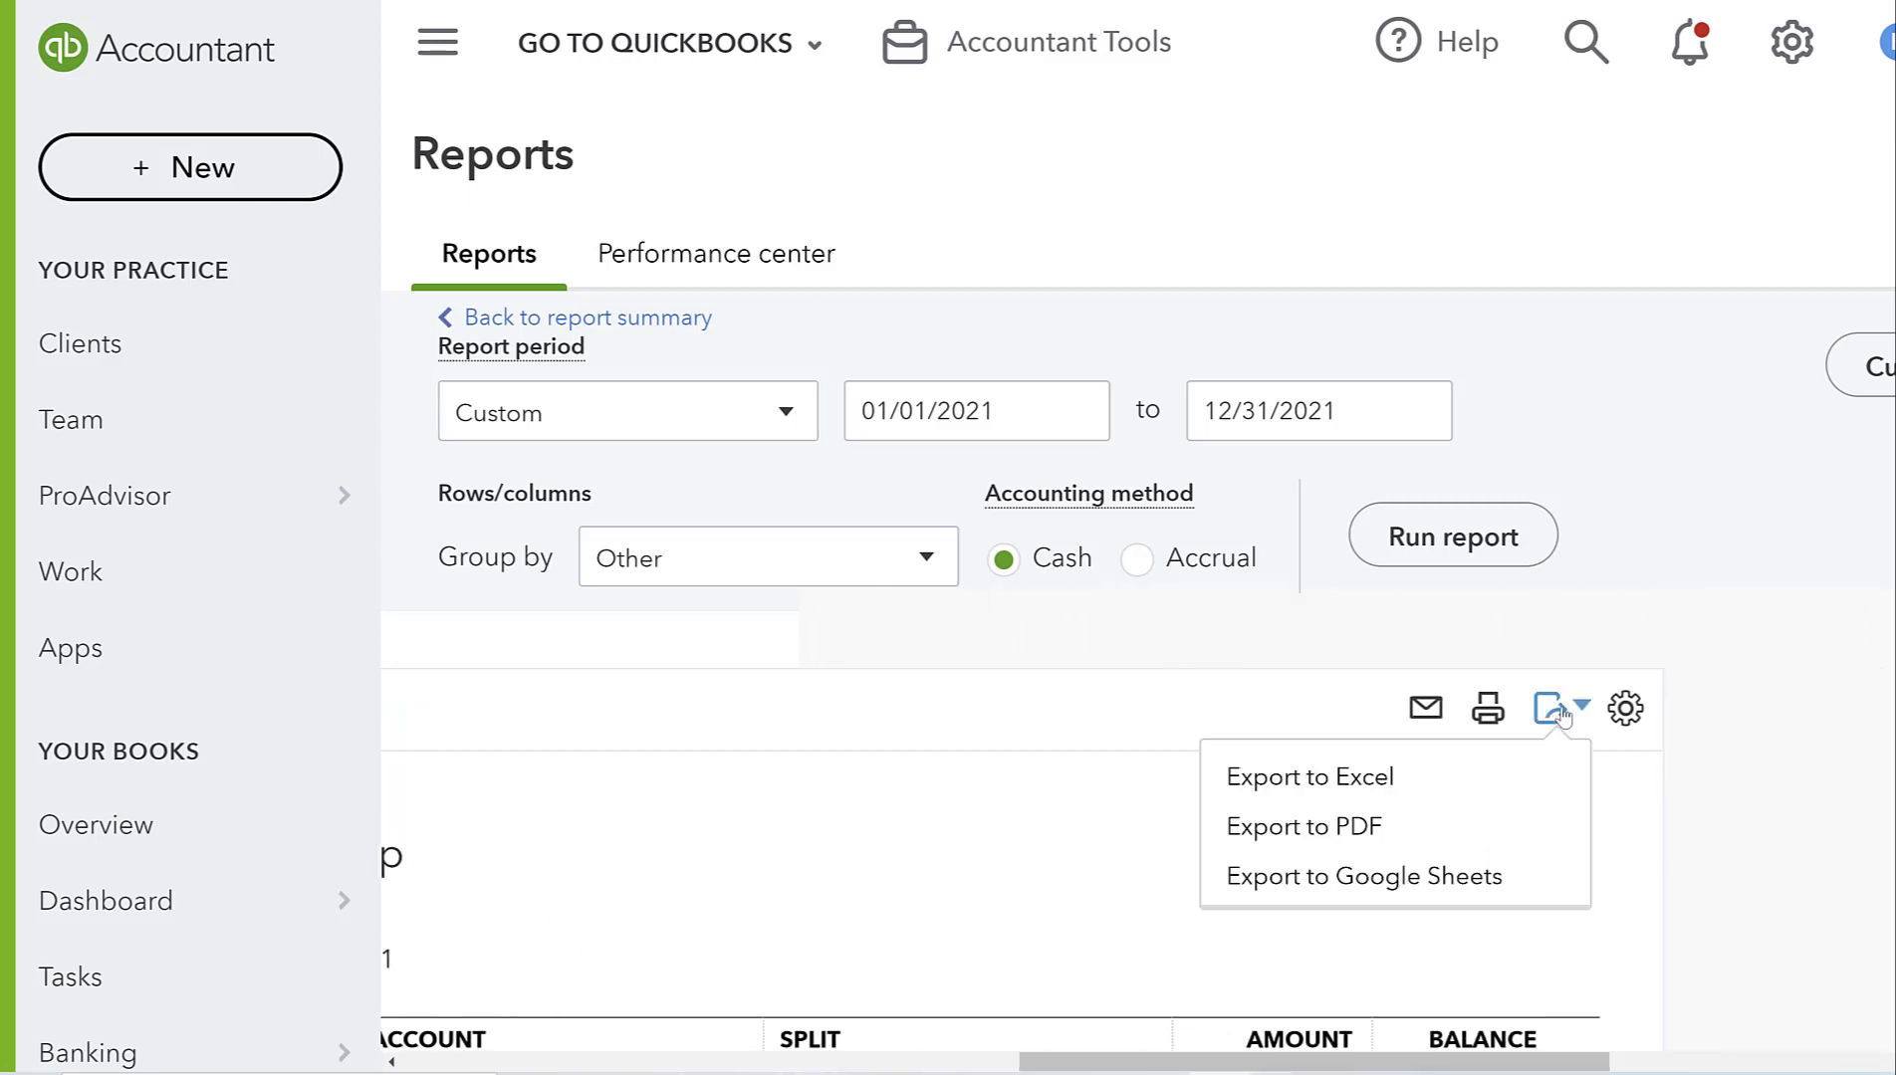
{"action": "left_click", "coordinate": [1456, 777]}
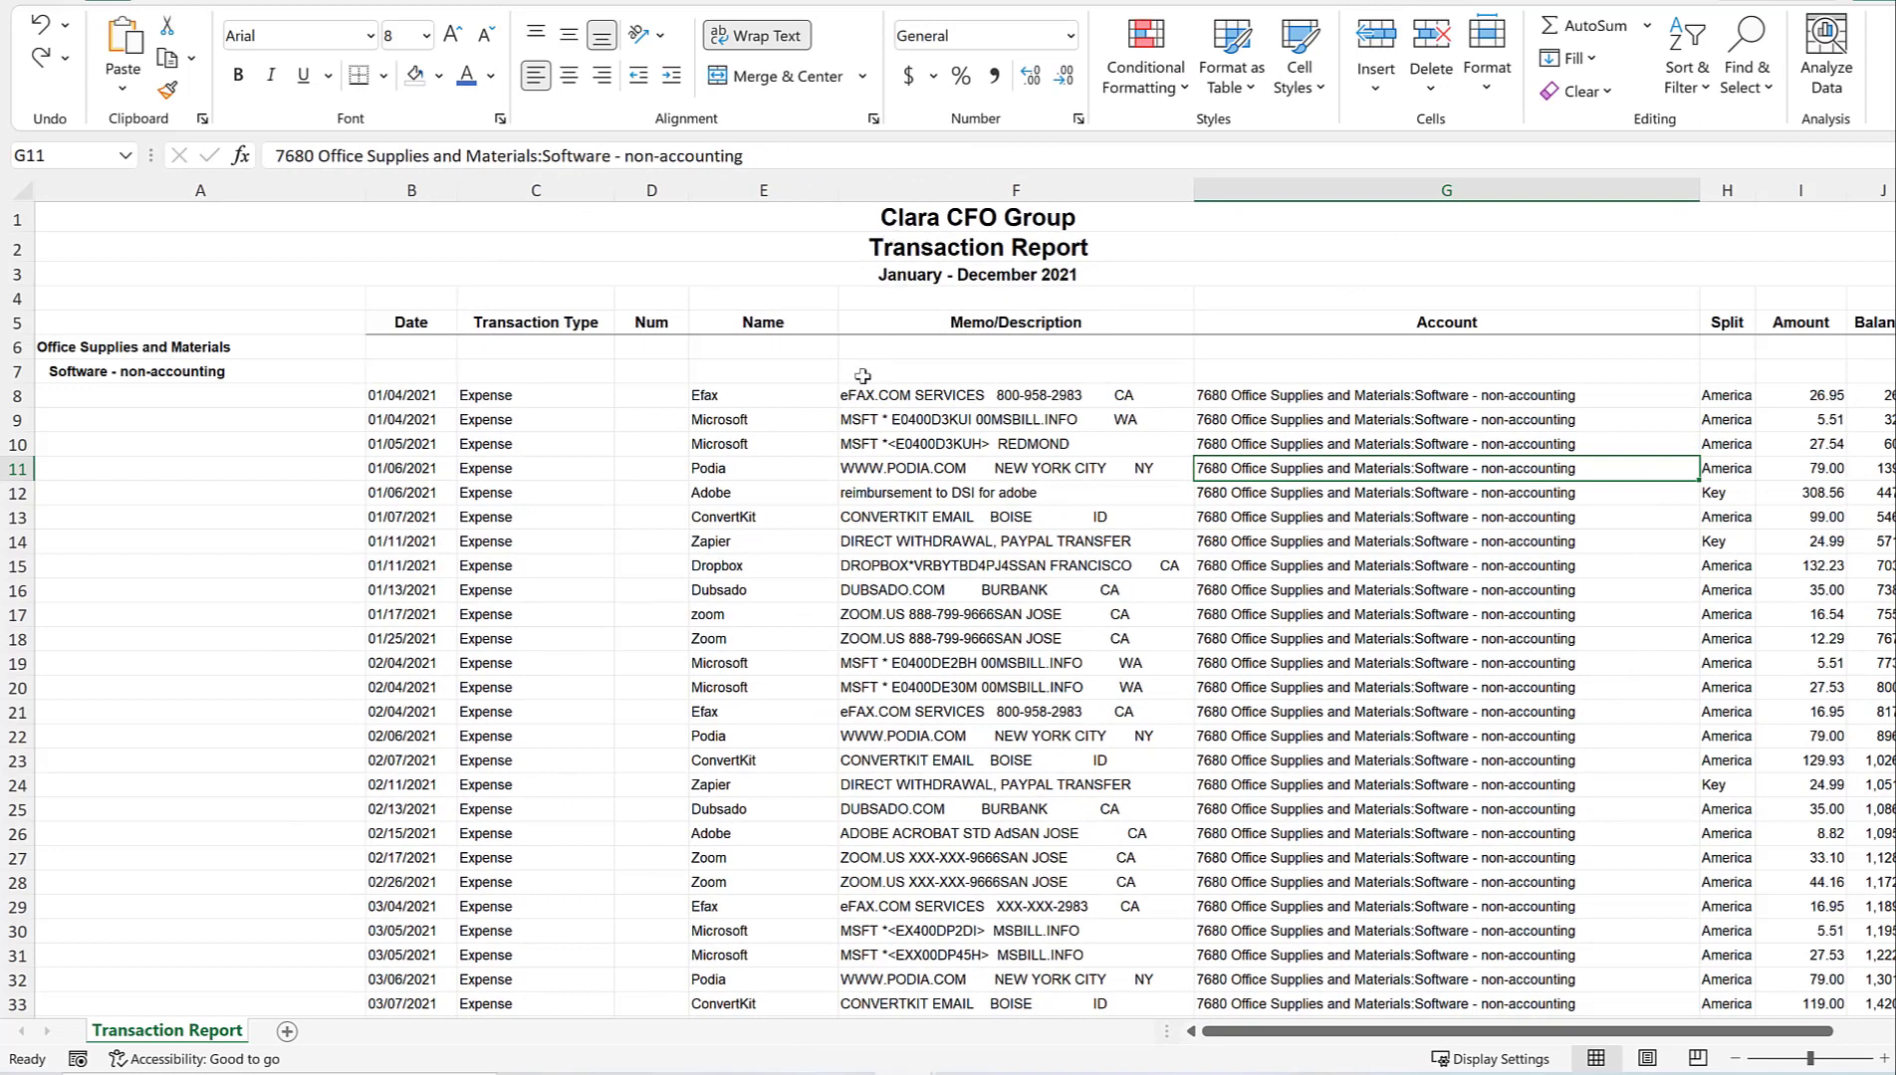
Review the exported transactions, checking the Amount column down to the Total for Software - non-accounting row.
{"action": "left_click", "coordinate": [805, 438]}
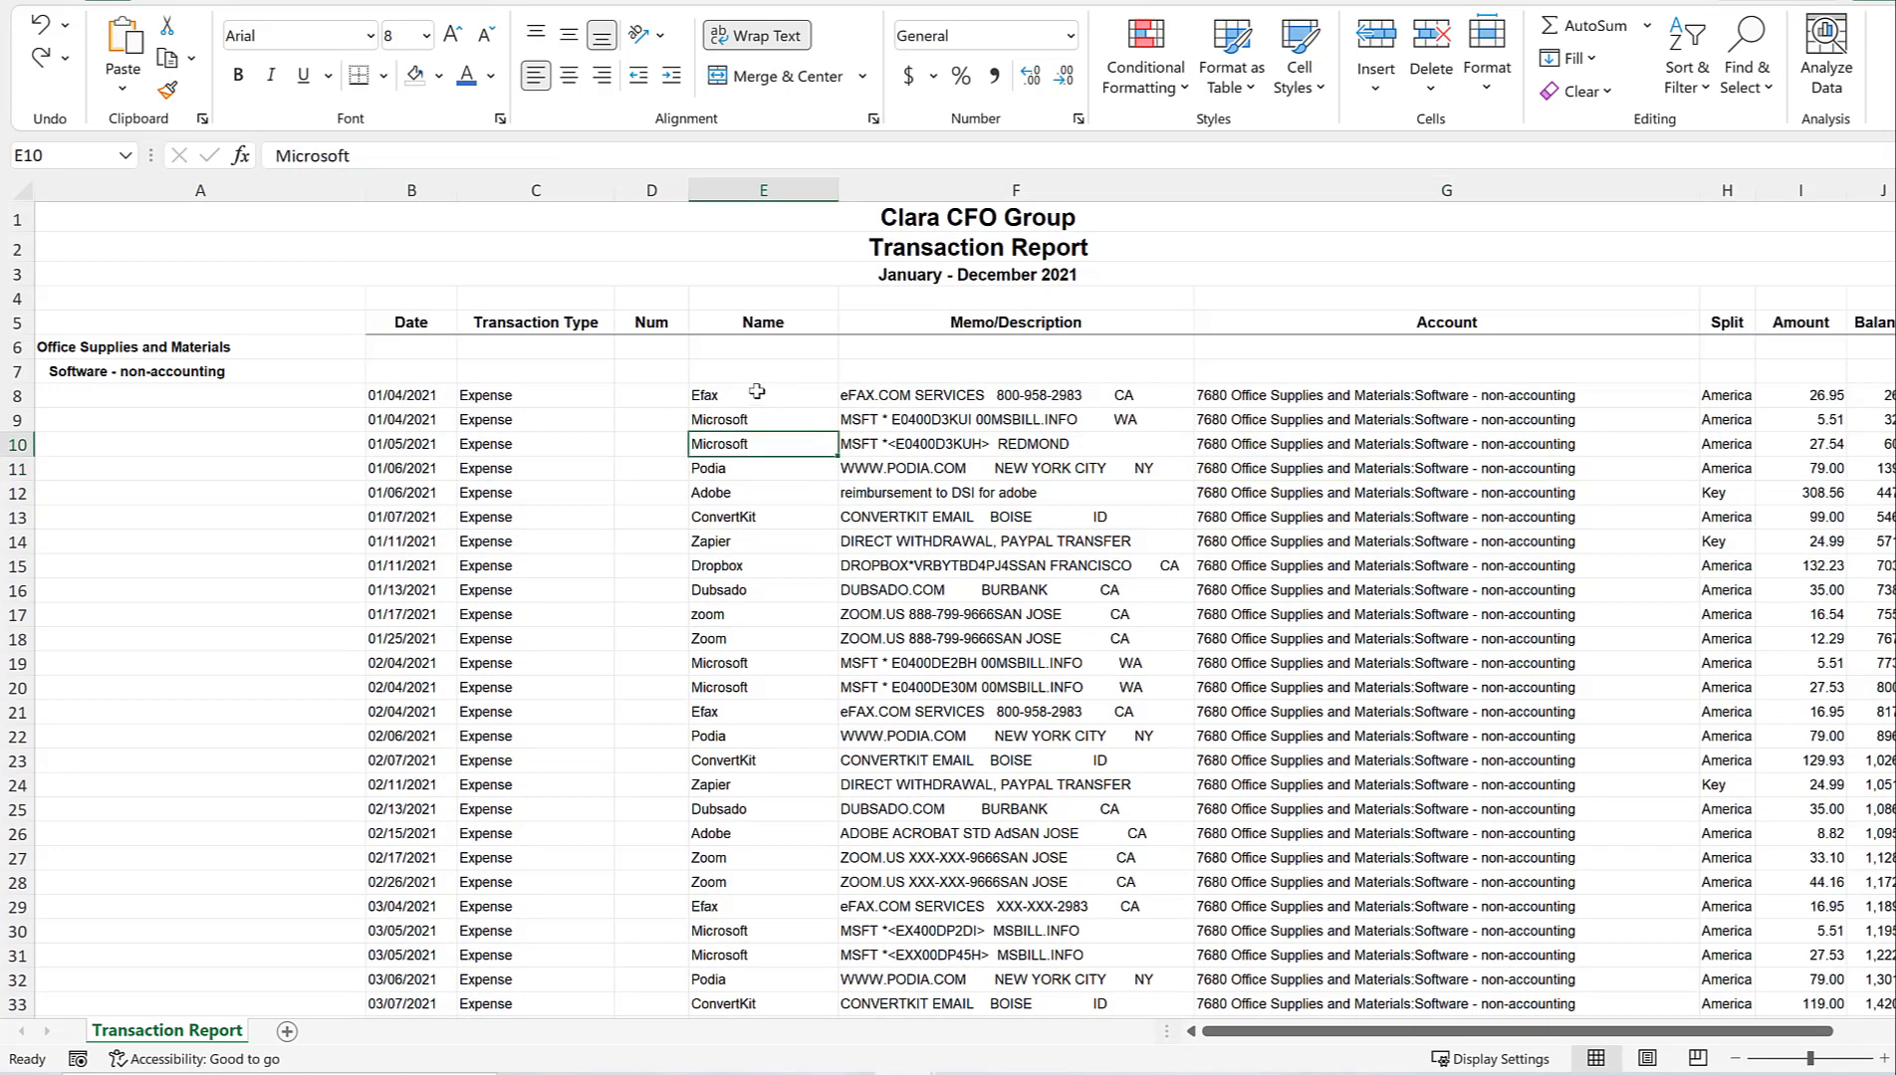
{"action": "left_click", "coordinate": [759, 393]}
{"action": "left_click", "coordinate": [1777, 457]}
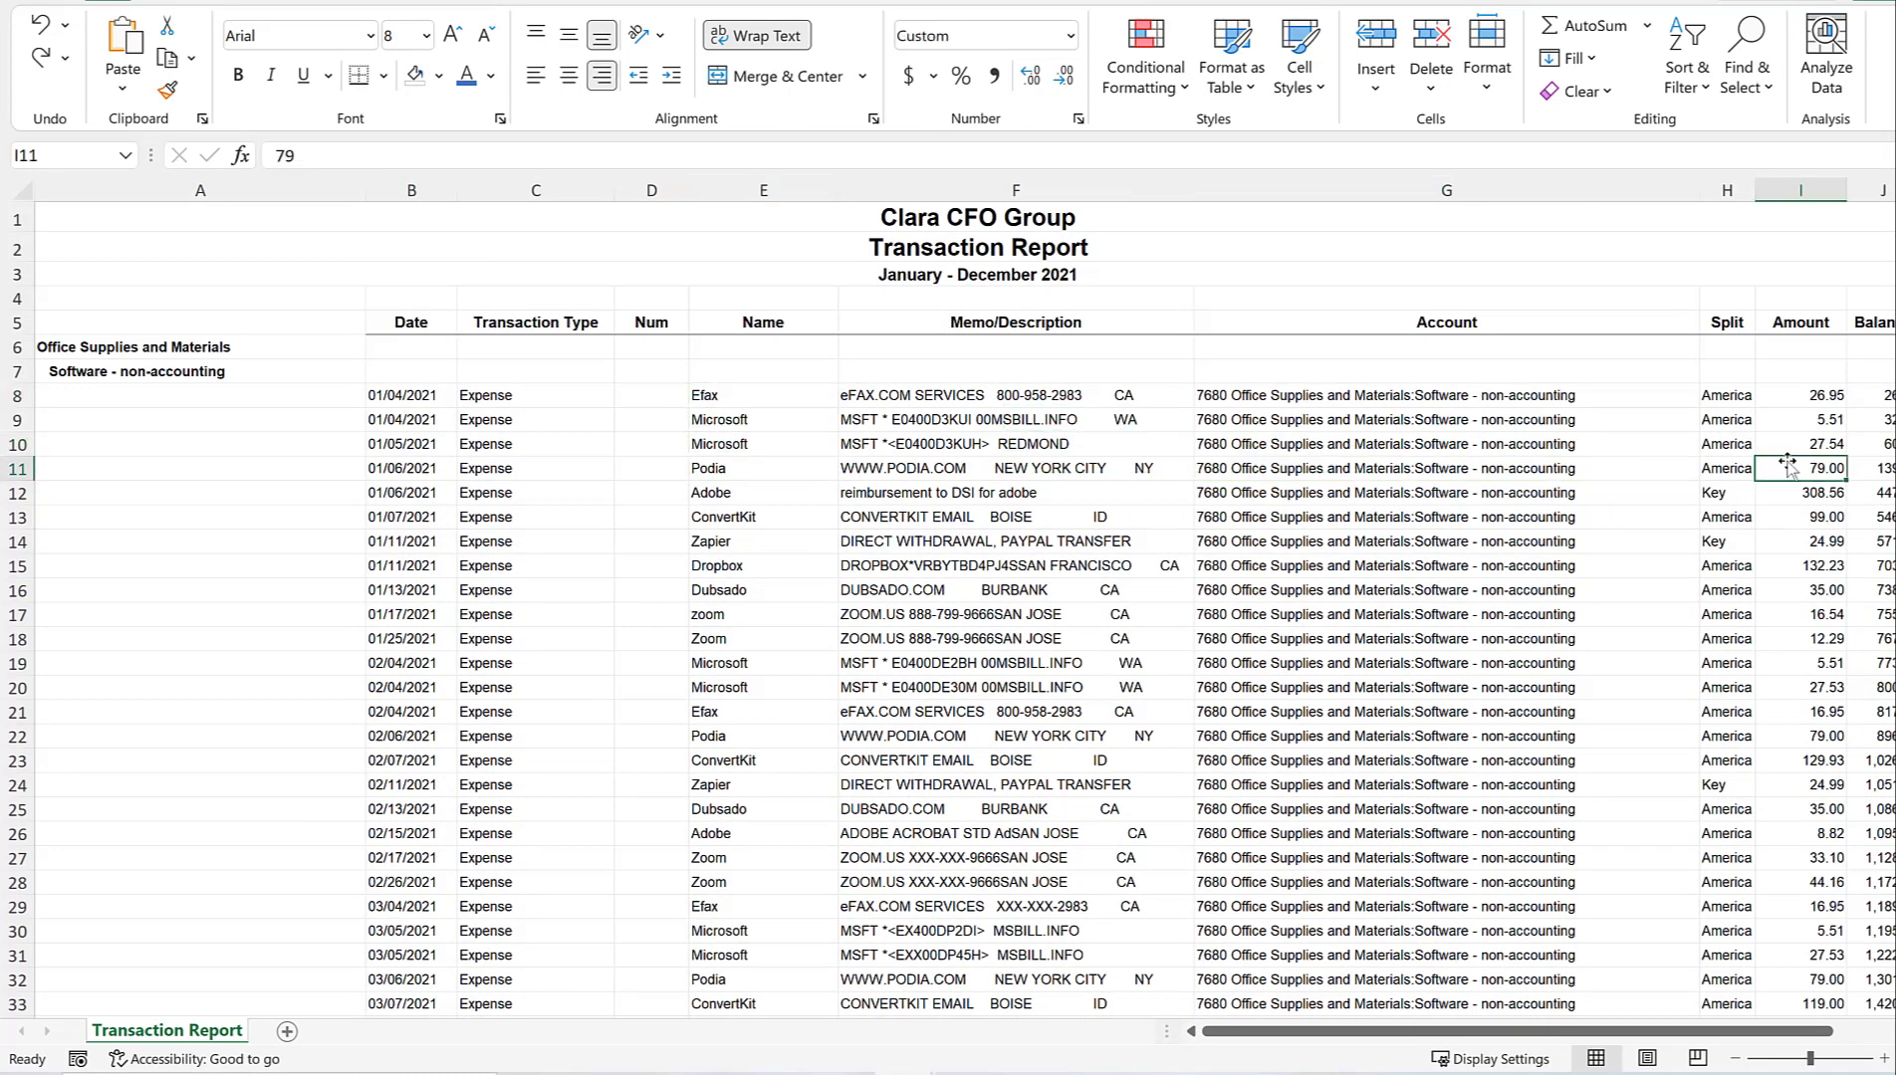
{"action": "key", "text": "ctrl+Down"}
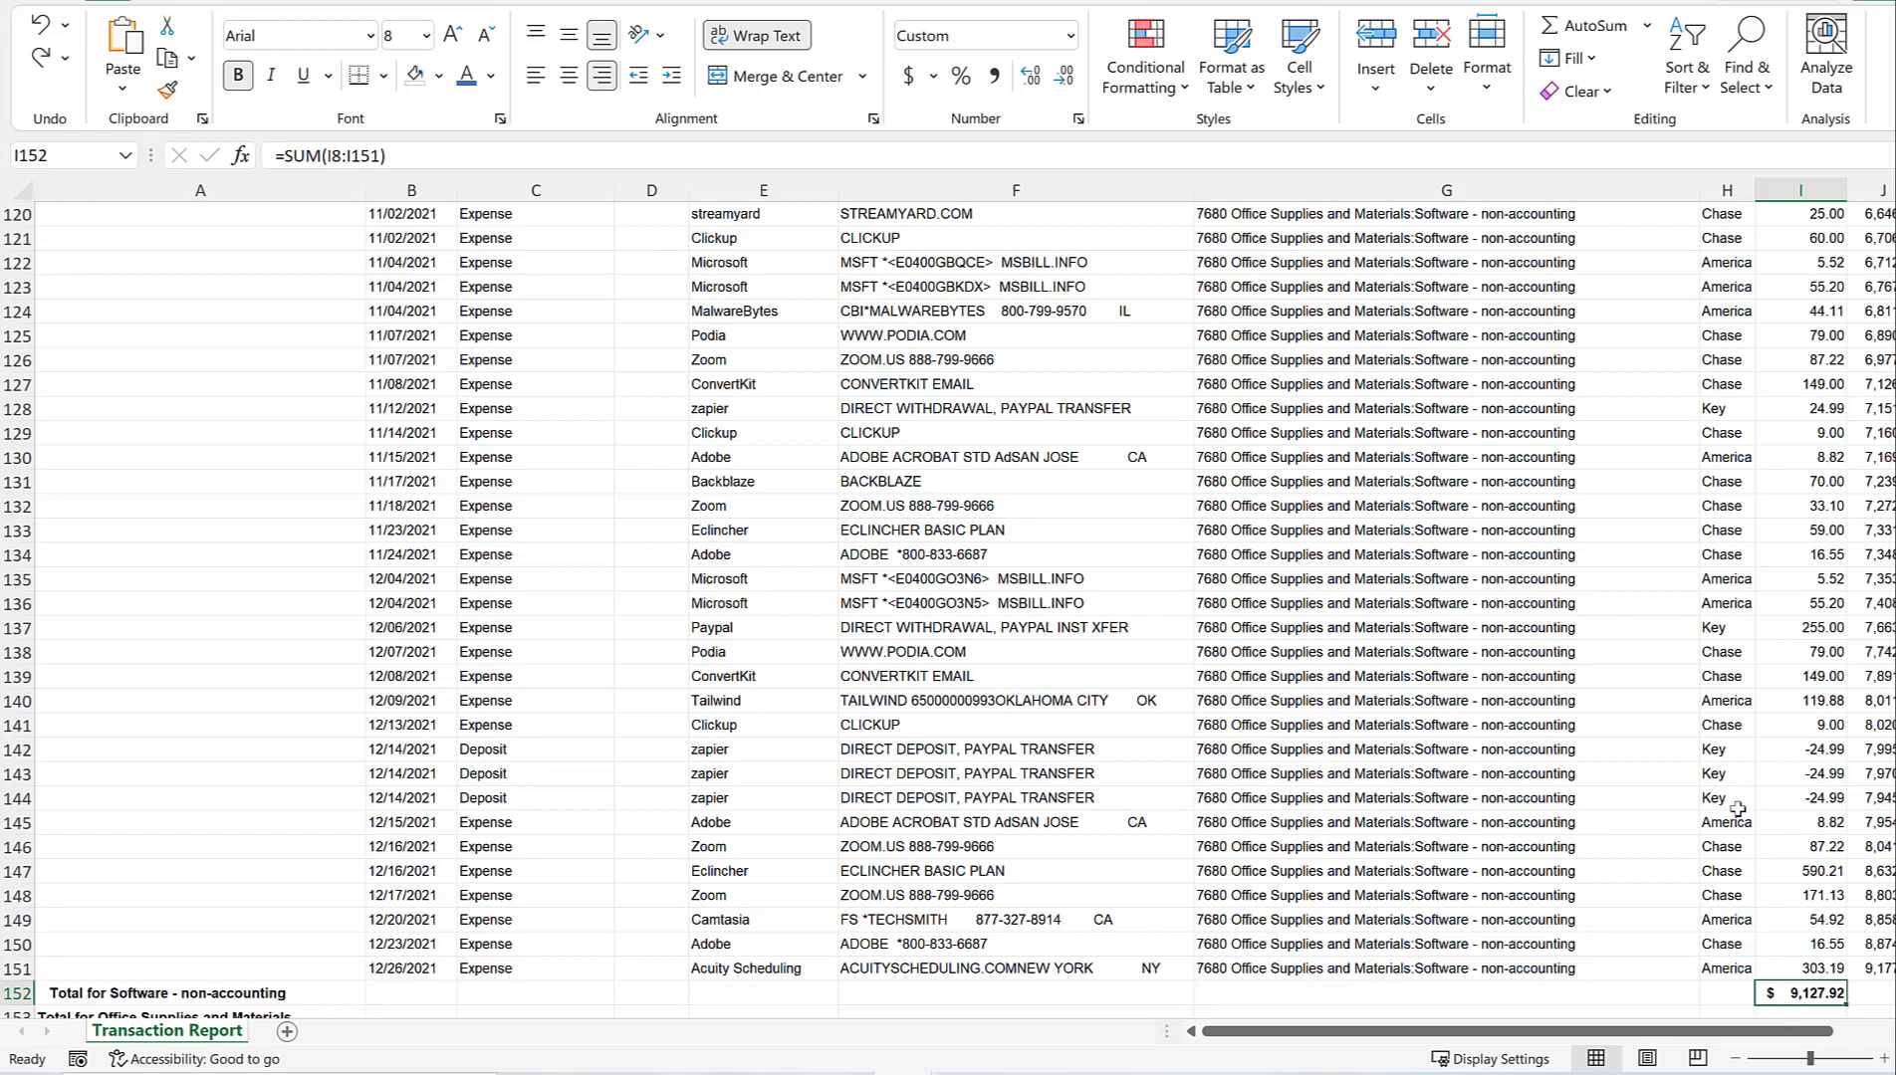
{"action": "key", "text": "Down"}
{"action": "key", "text": "Down"}
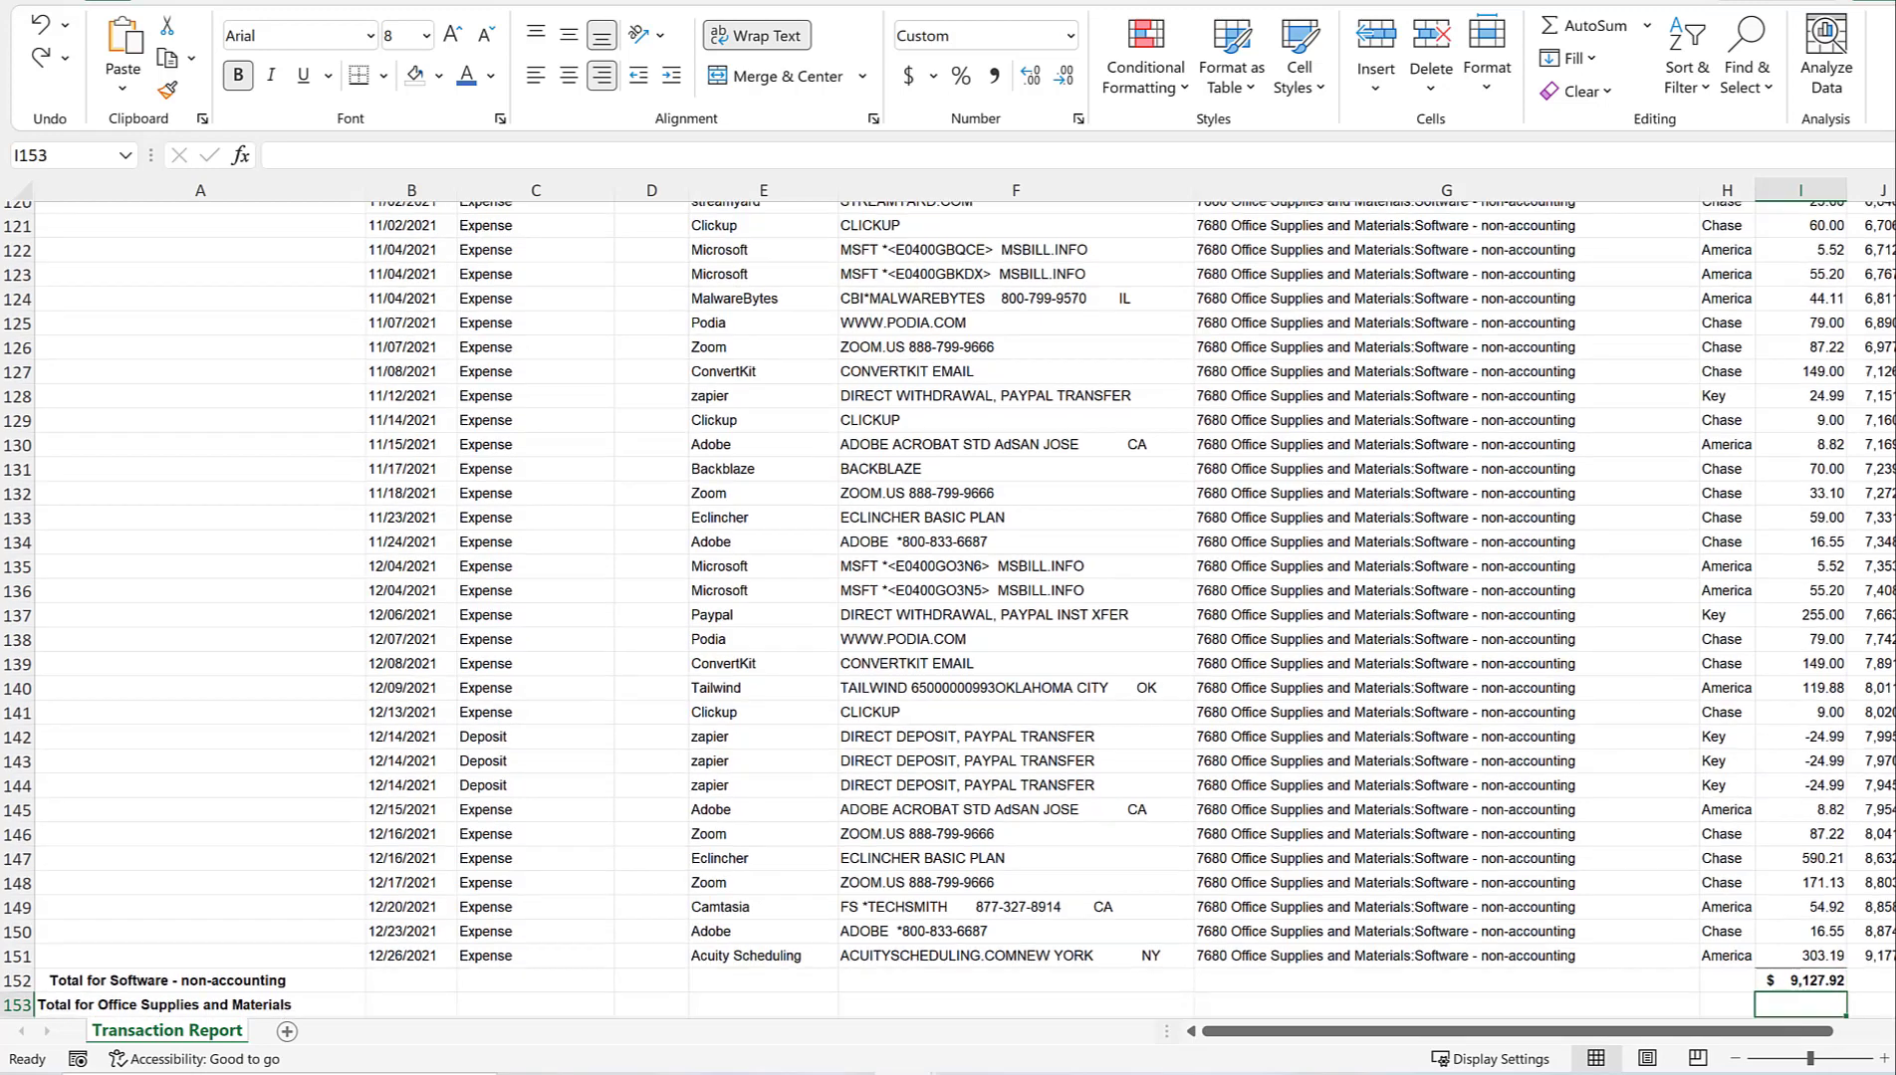
{"action": "left_click", "coordinate": [1048, 339]}
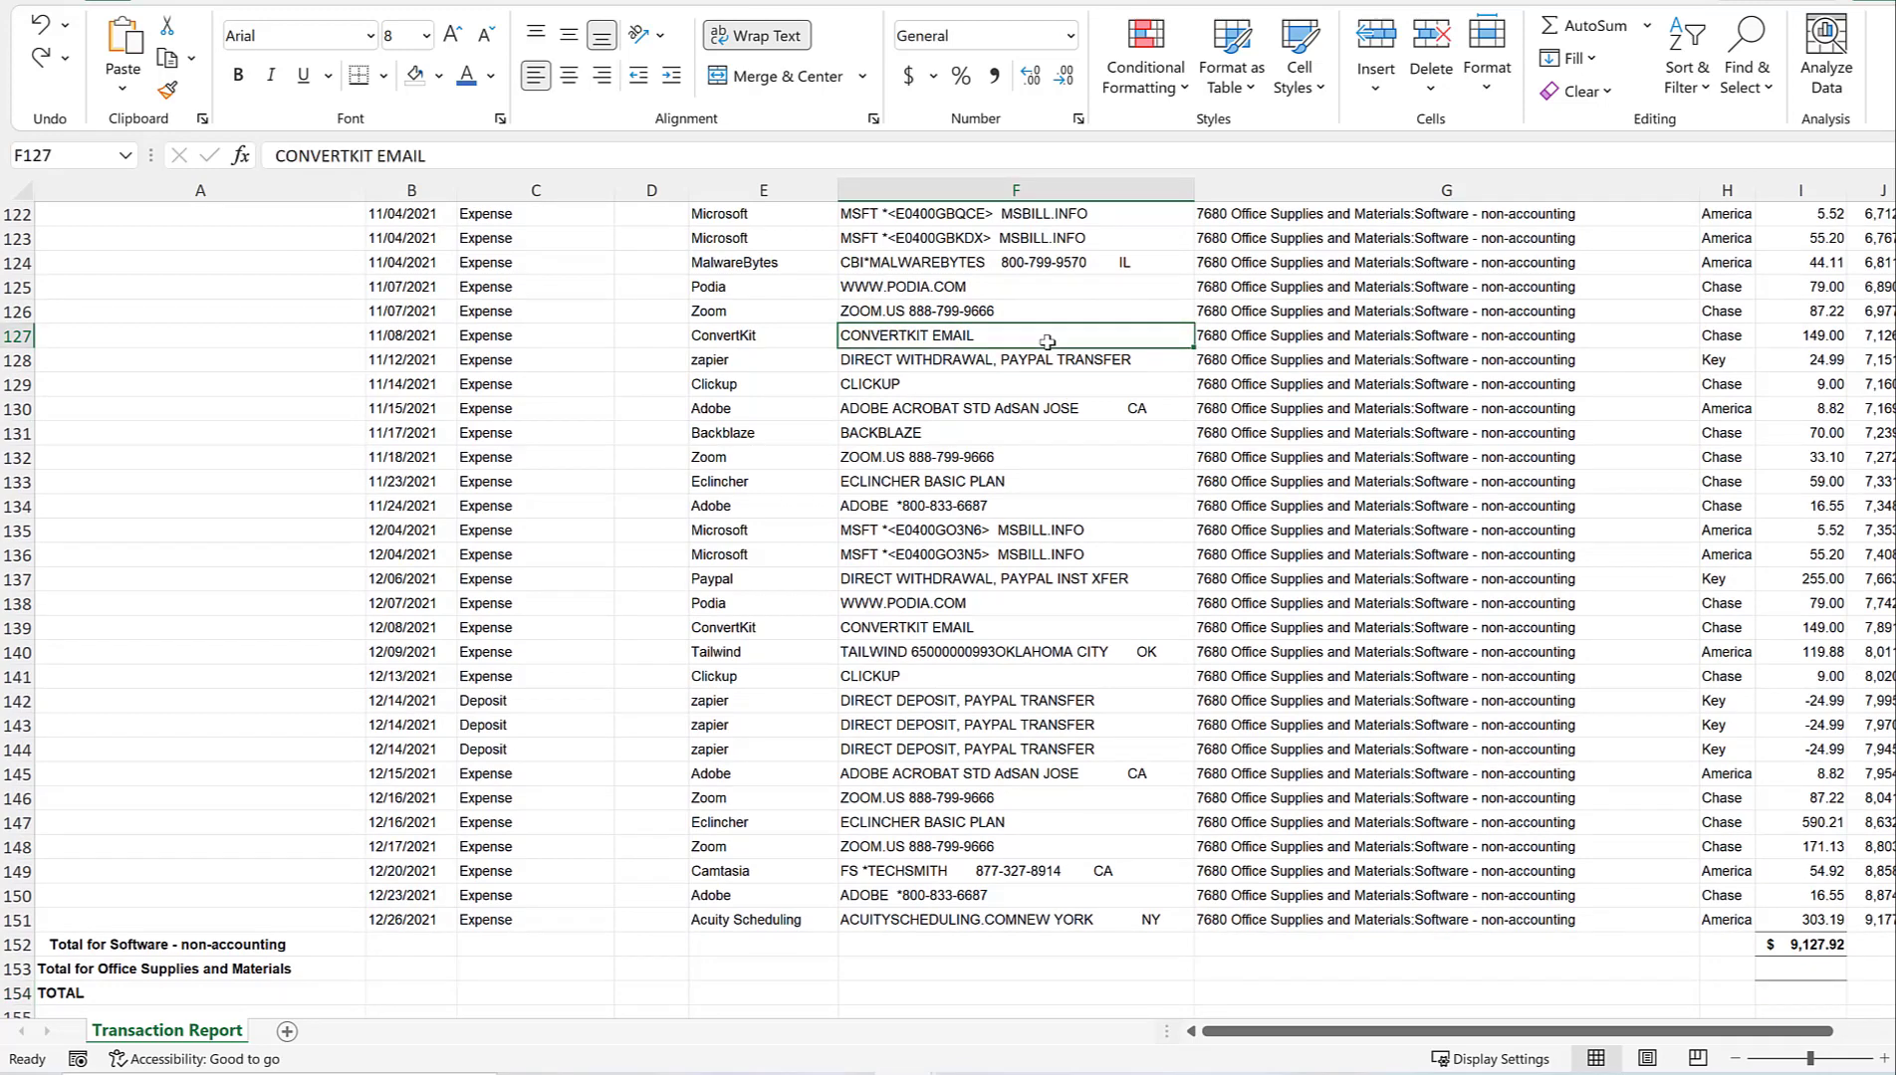
{"action": "key", "text": "ctrl+Up"}
{"action": "scroll", "coordinate": [1046, 369], "scroll_direction": "up", "scroll_amount": 3}
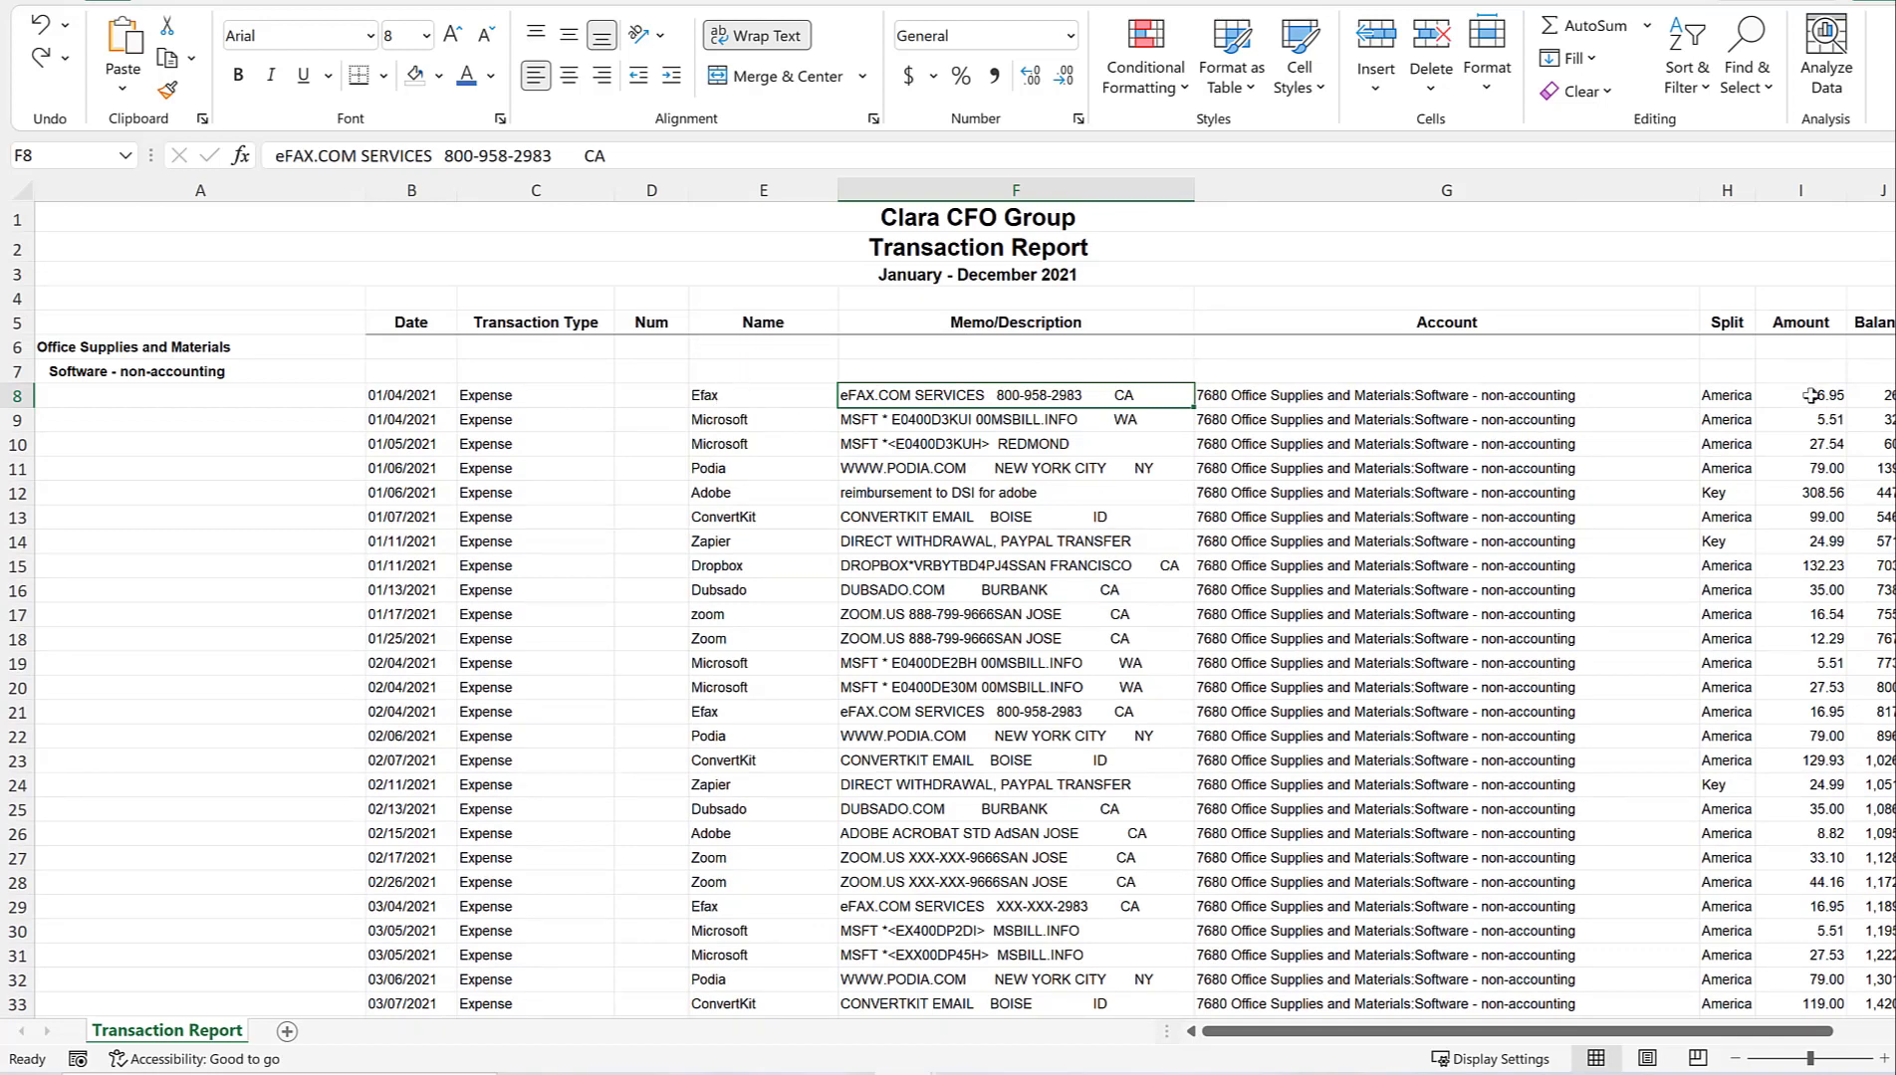
Examine the amounts, vendor names and dates of the early 2021 transactions in the exported report.
{"action": "left_click_drag", "start_coordinate": [1809, 395], "coordinate": [1808, 769]}
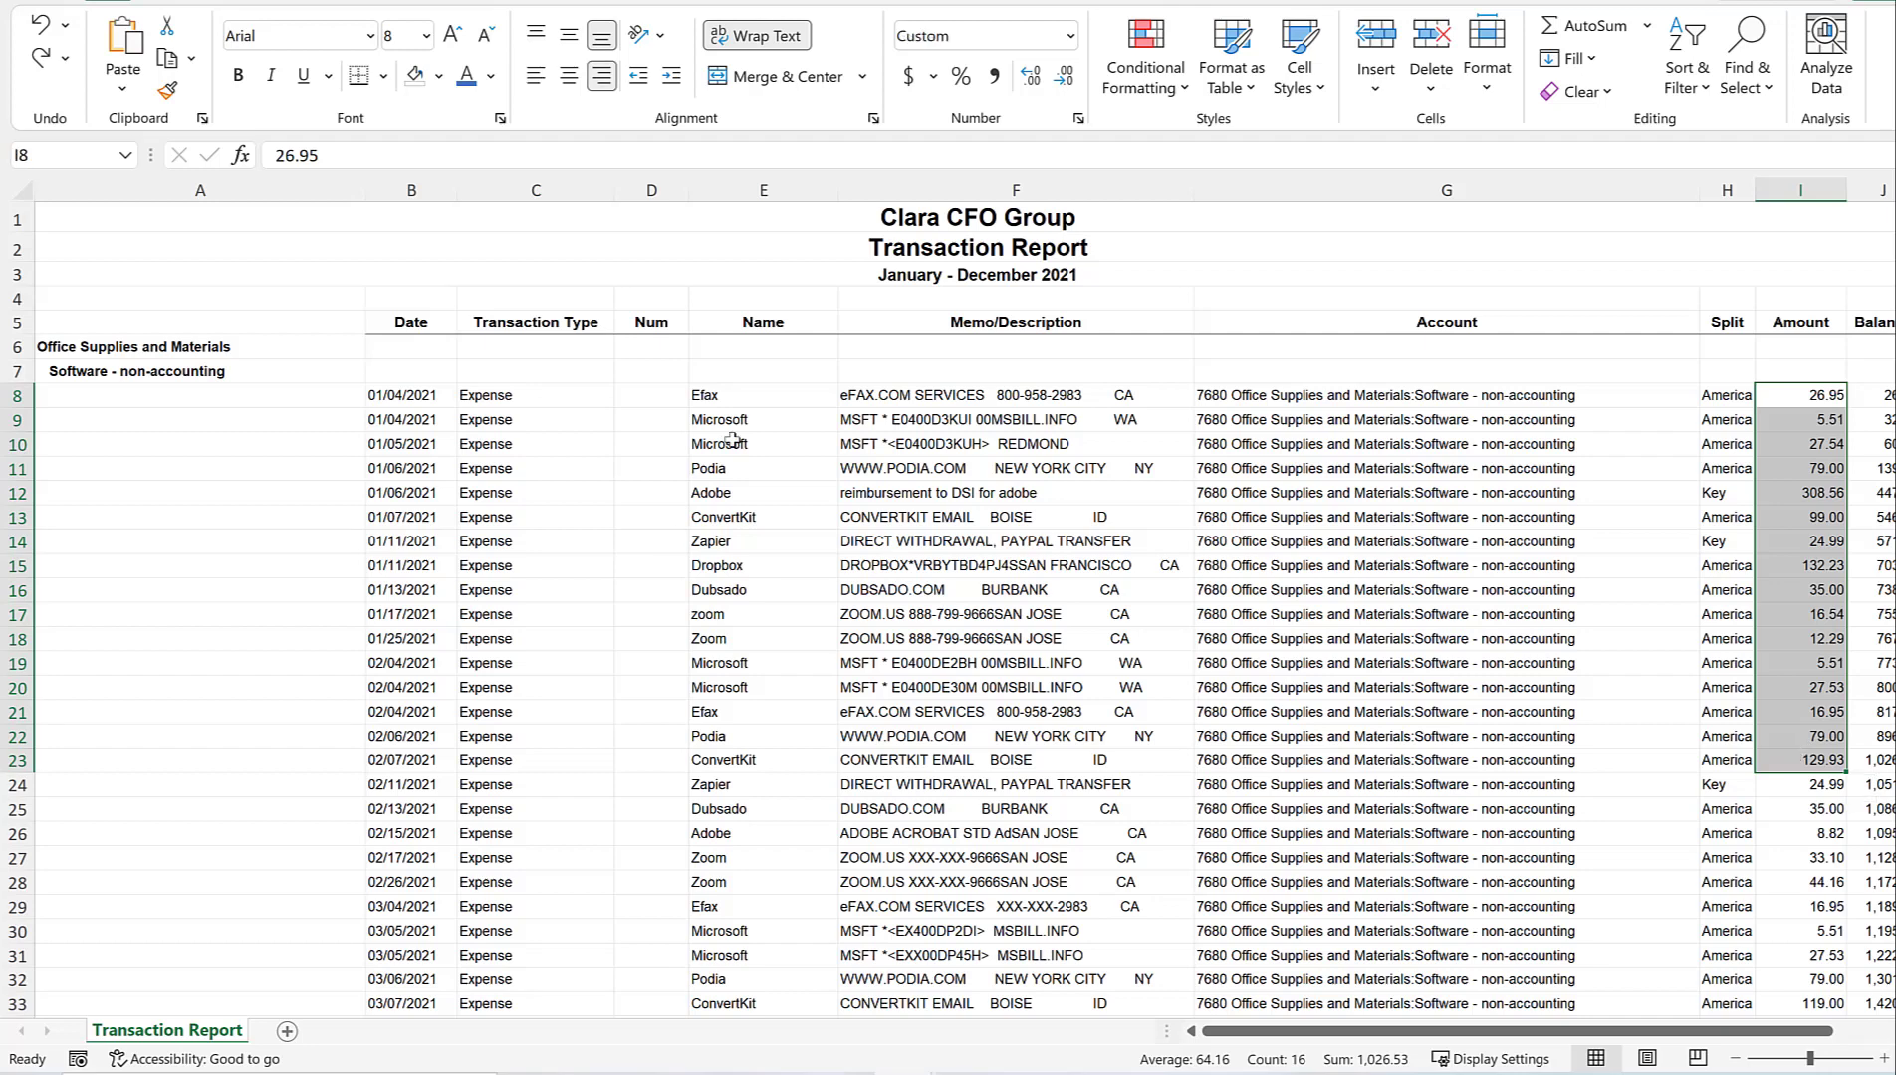
{"action": "left_click_drag", "start_coordinate": [733, 404], "coordinate": [757, 763]}
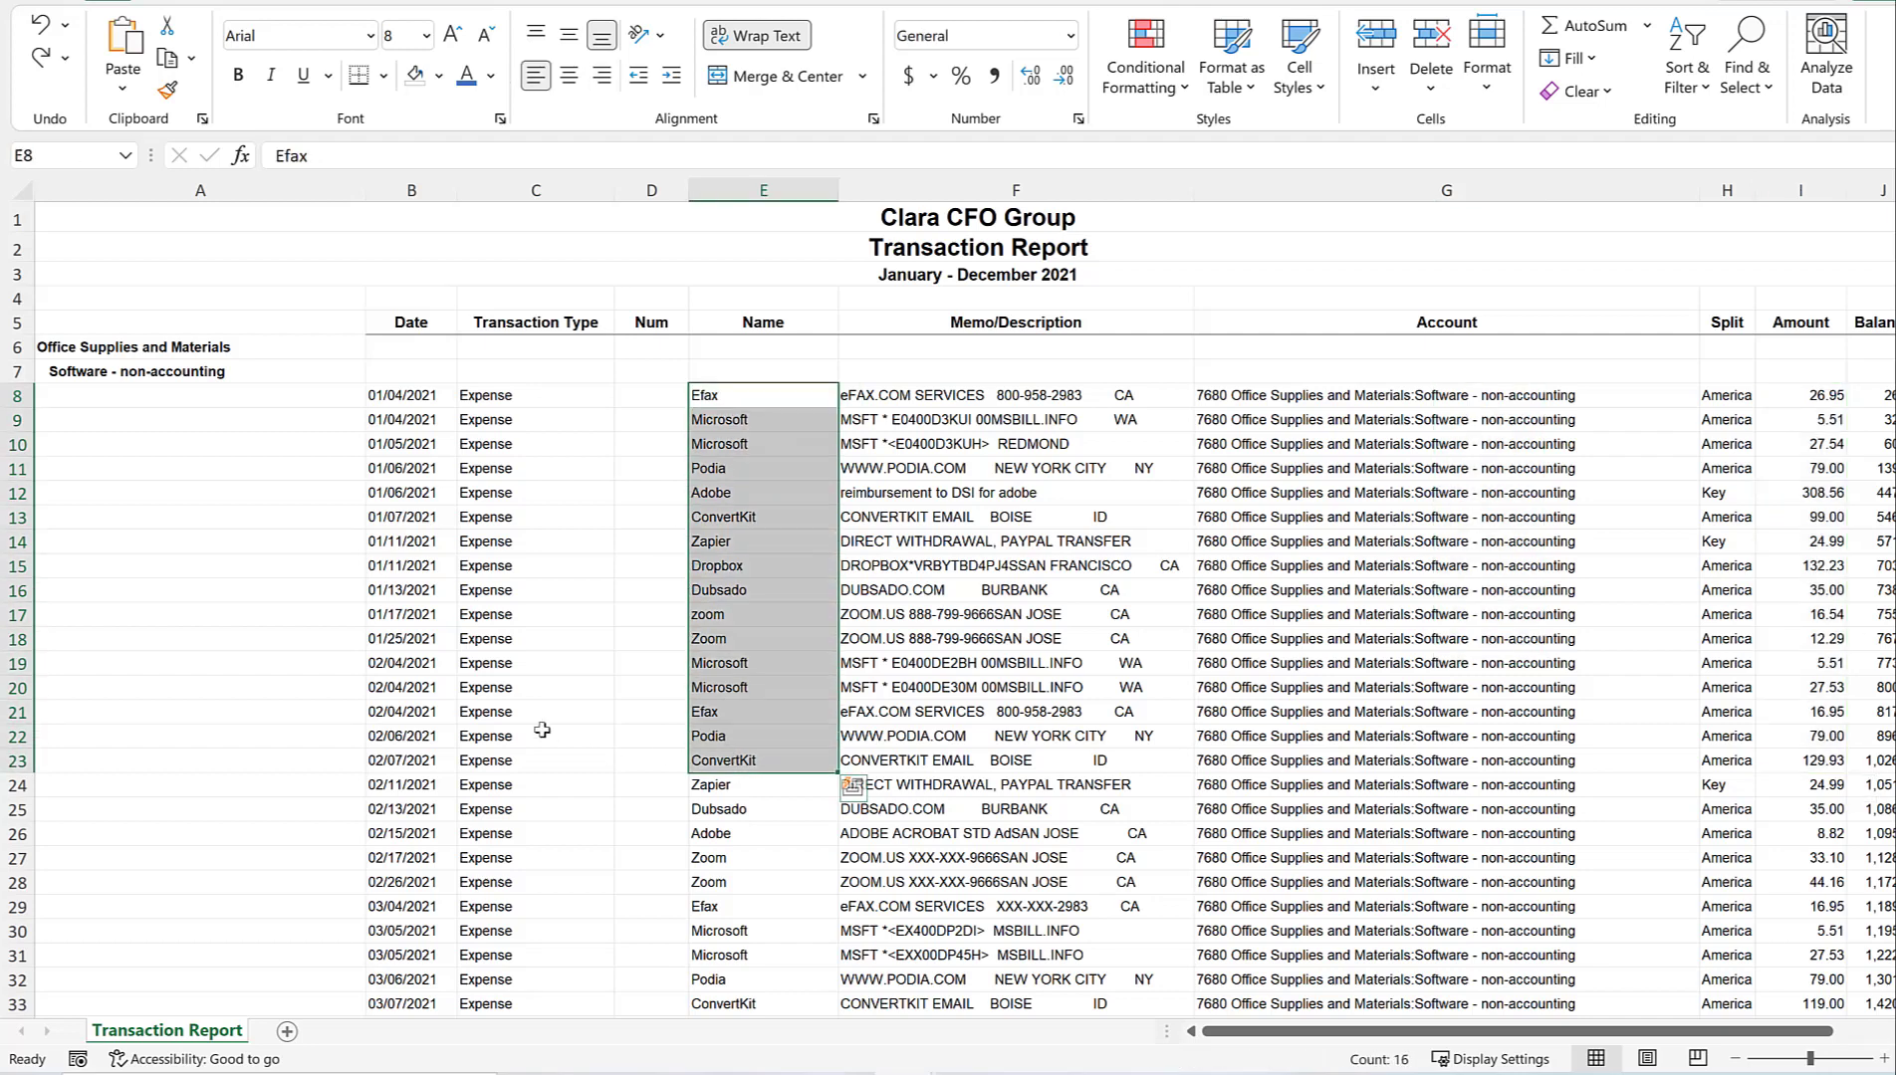
{"action": "left_click_drag", "start_coordinate": [432, 396], "coordinate": [361, 797]}
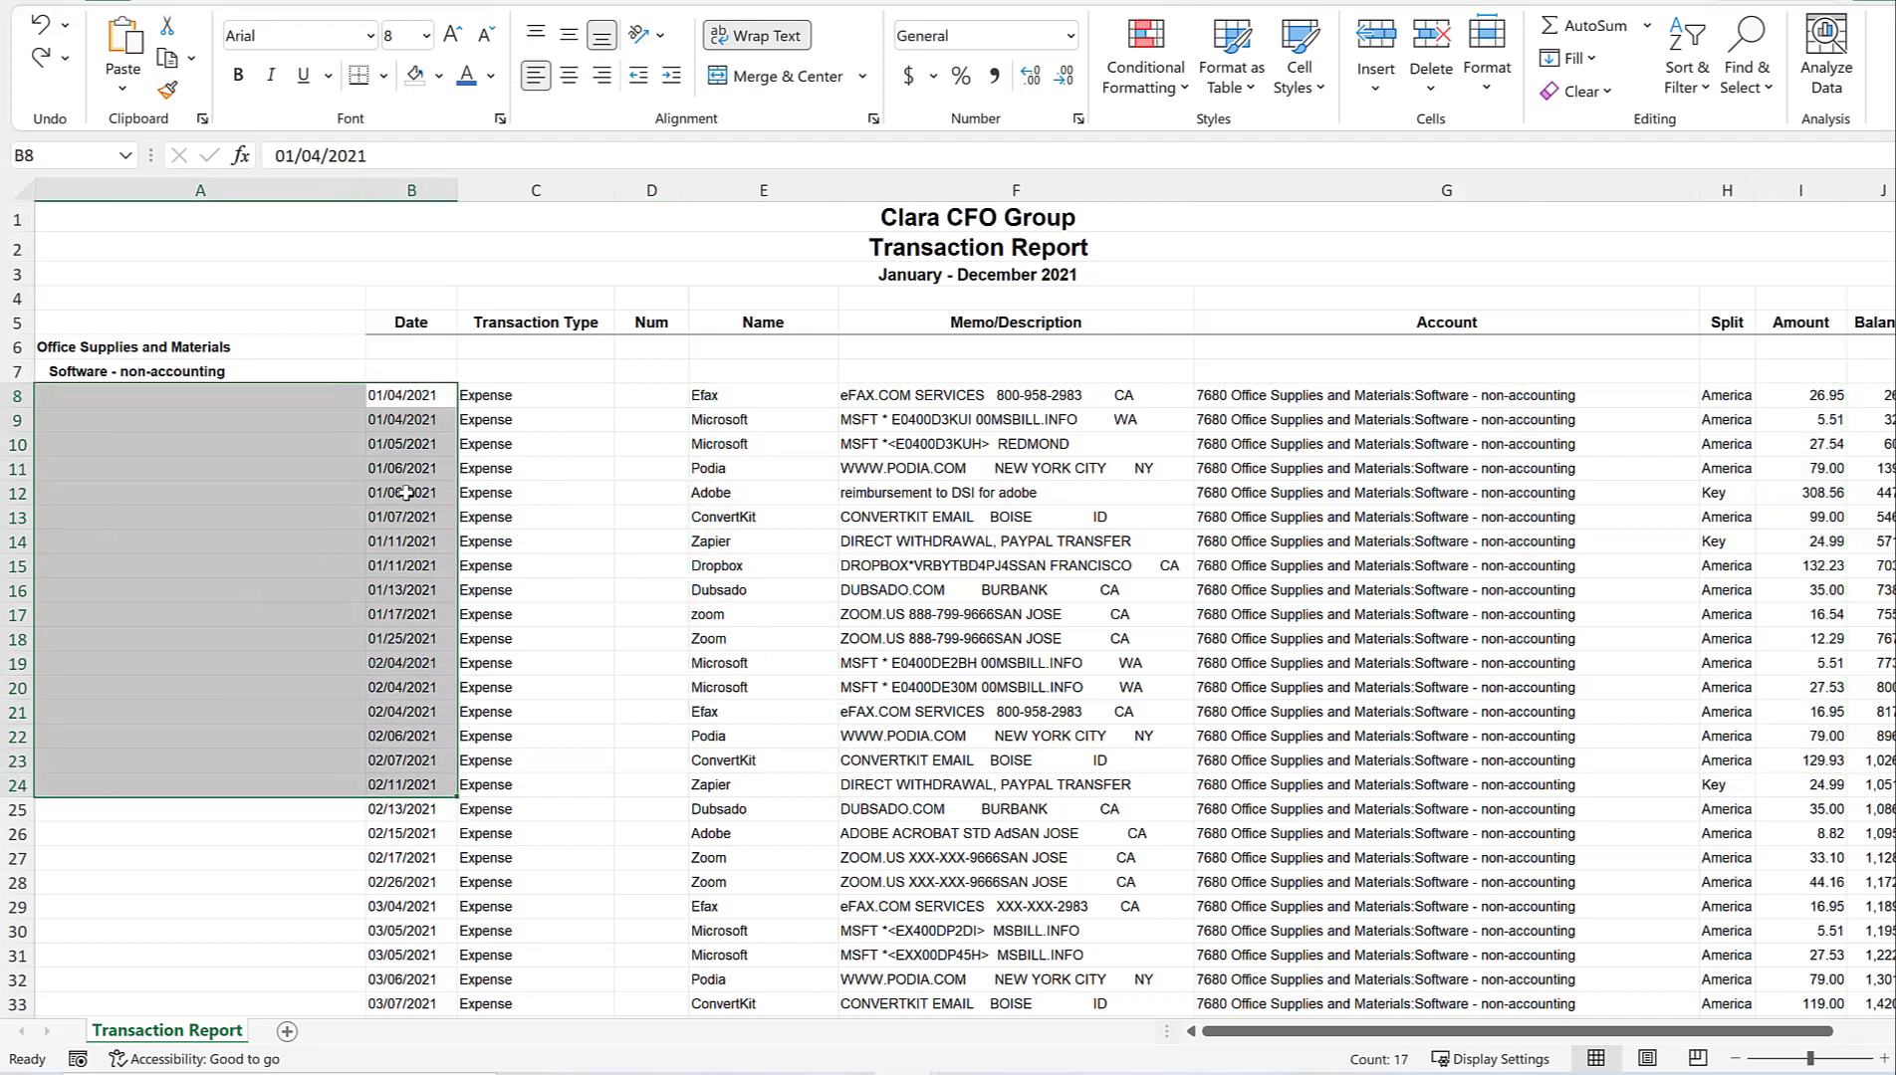
{"action": "left_click", "coordinate": [413, 494]}
{"action": "left_click", "coordinate": [782, 516]}
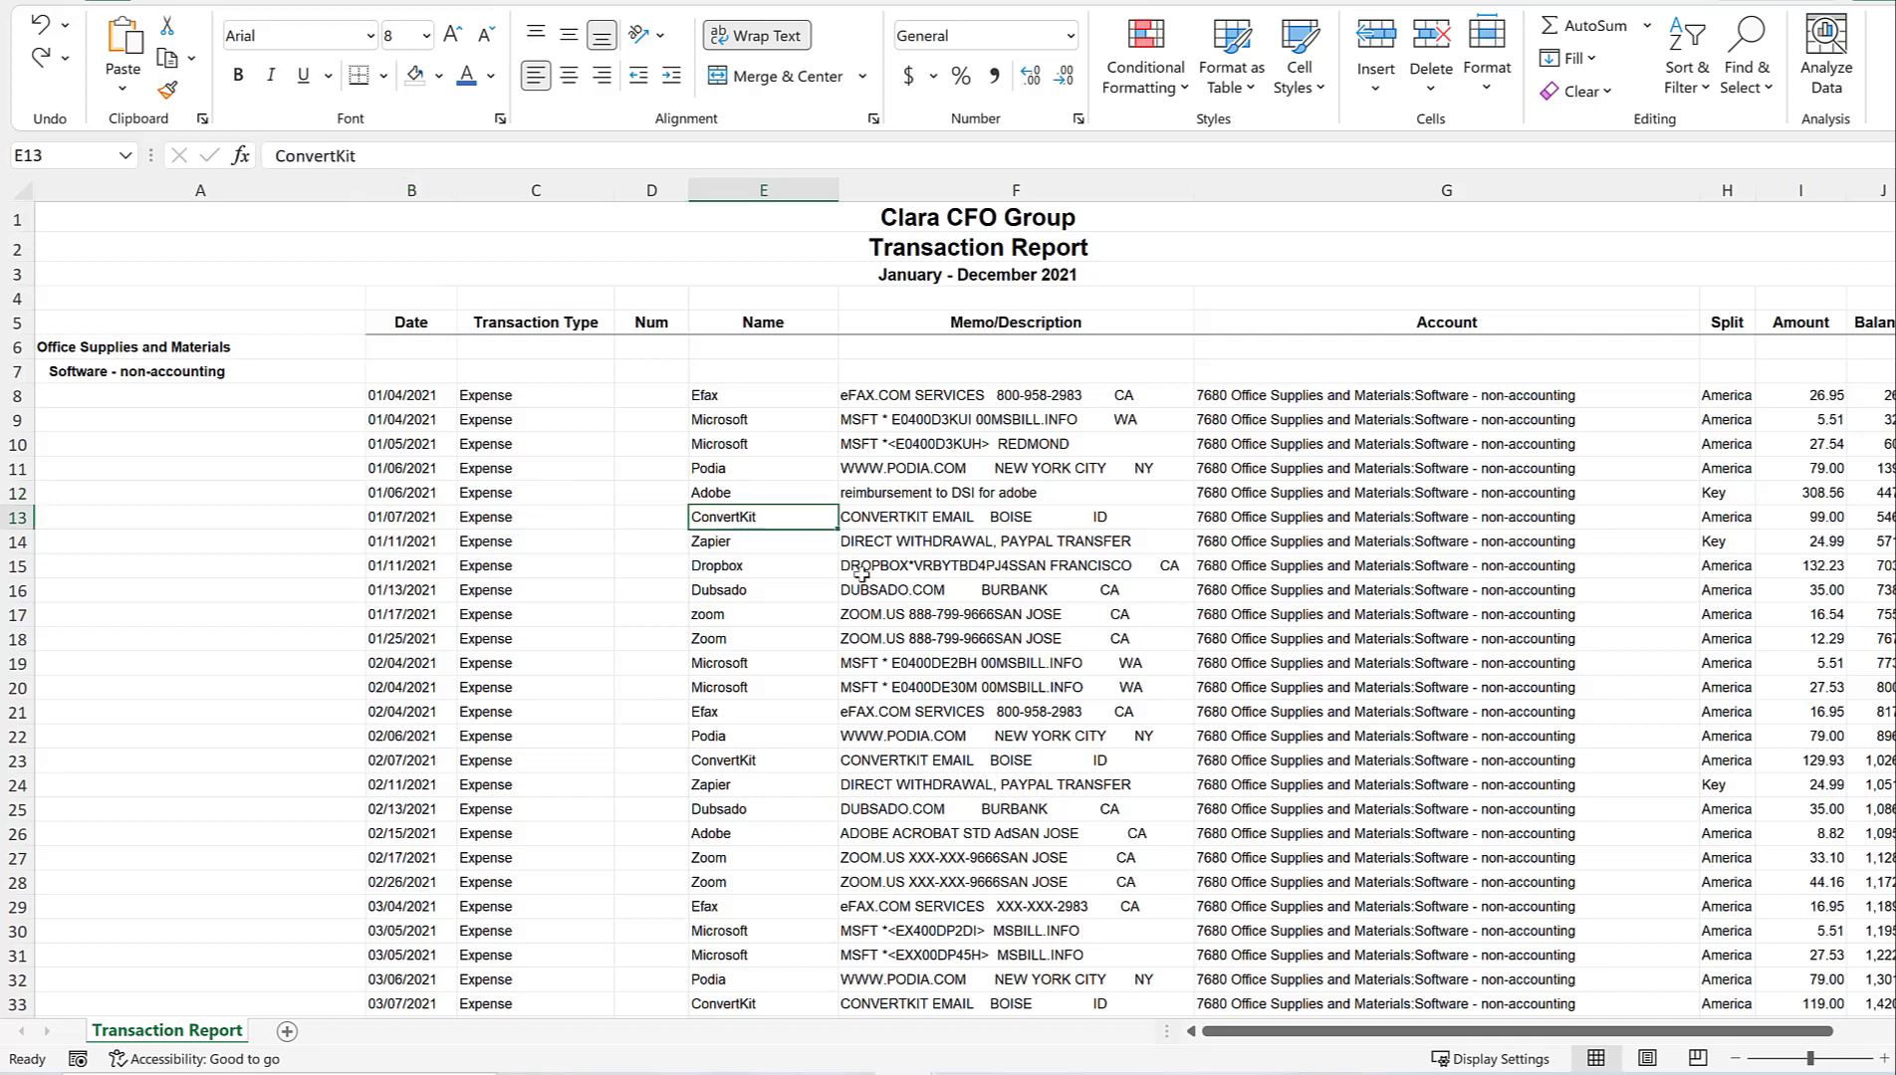
{"action": "left_click", "coordinate": [399, 395]}
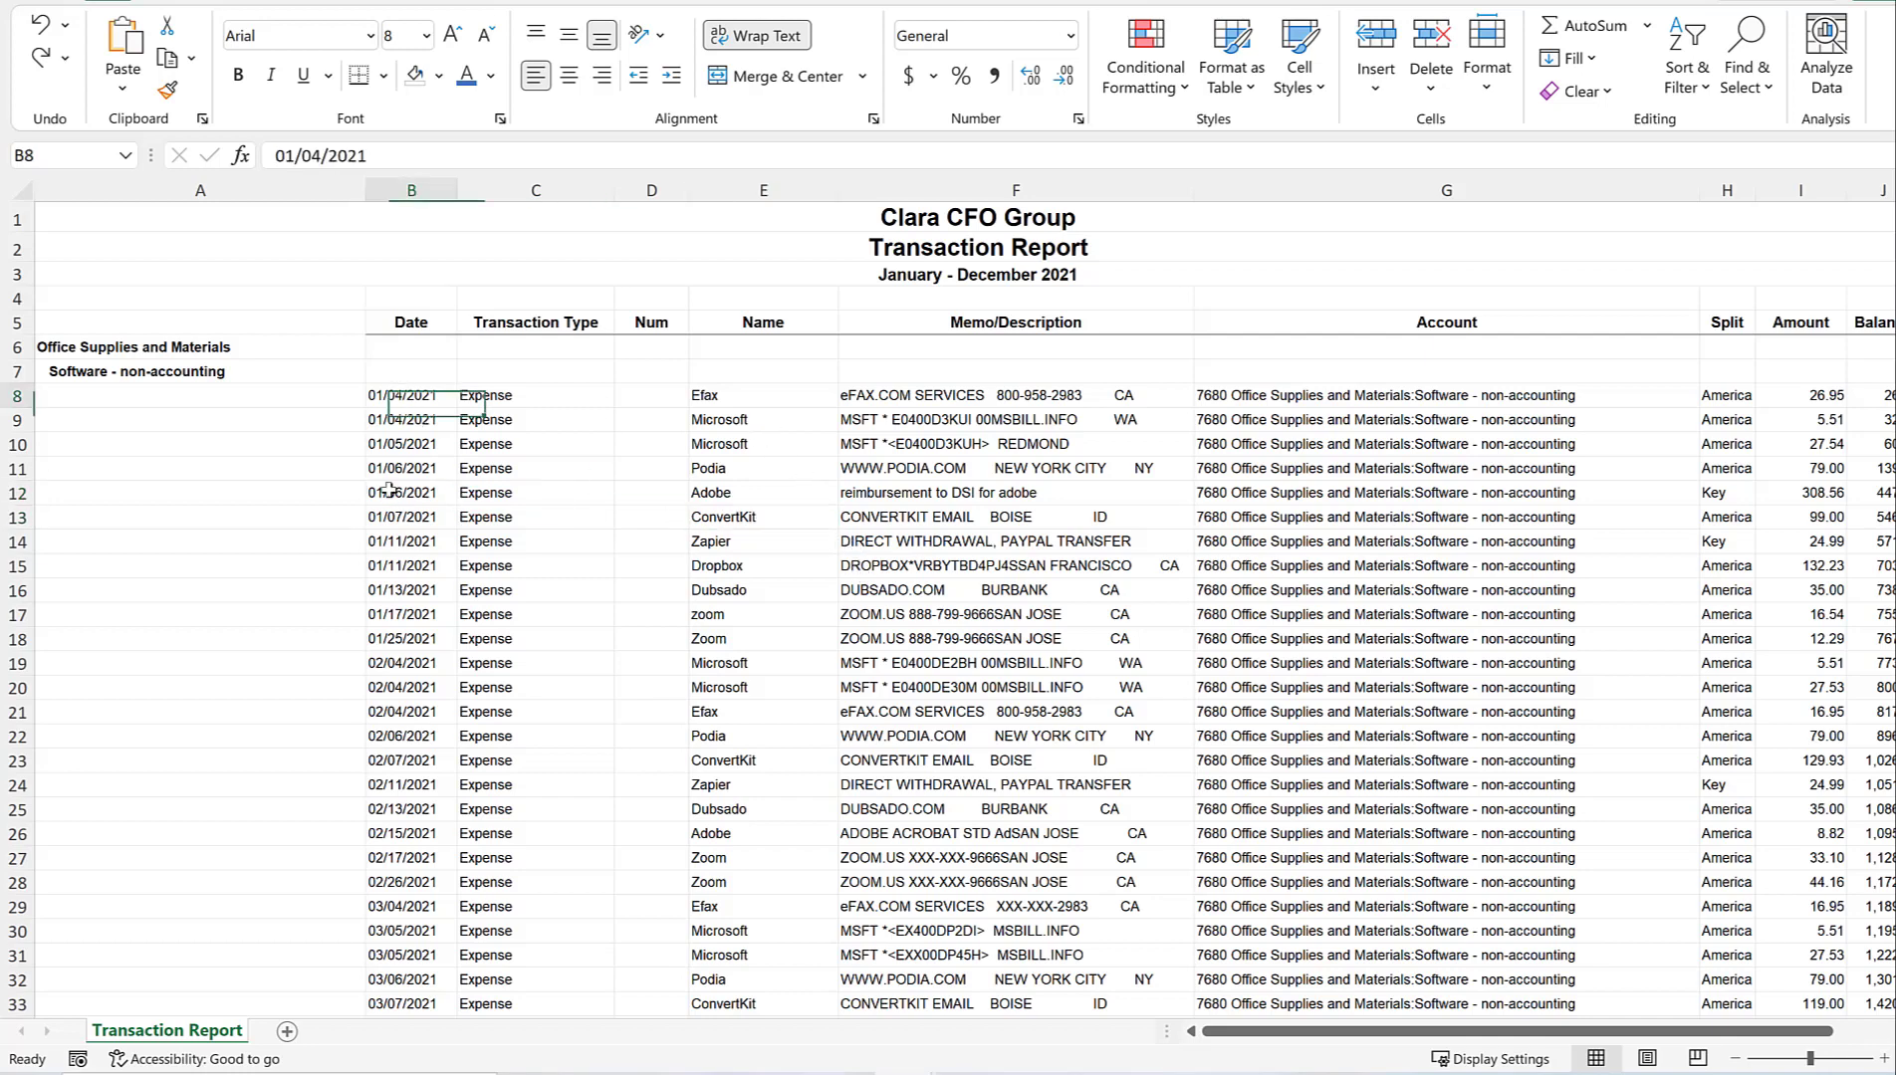
{"action": "left_click_drag", "start_coordinate": [388, 490], "coordinate": [377, 842]}
{"action": "left_click", "coordinate": [749, 395]}
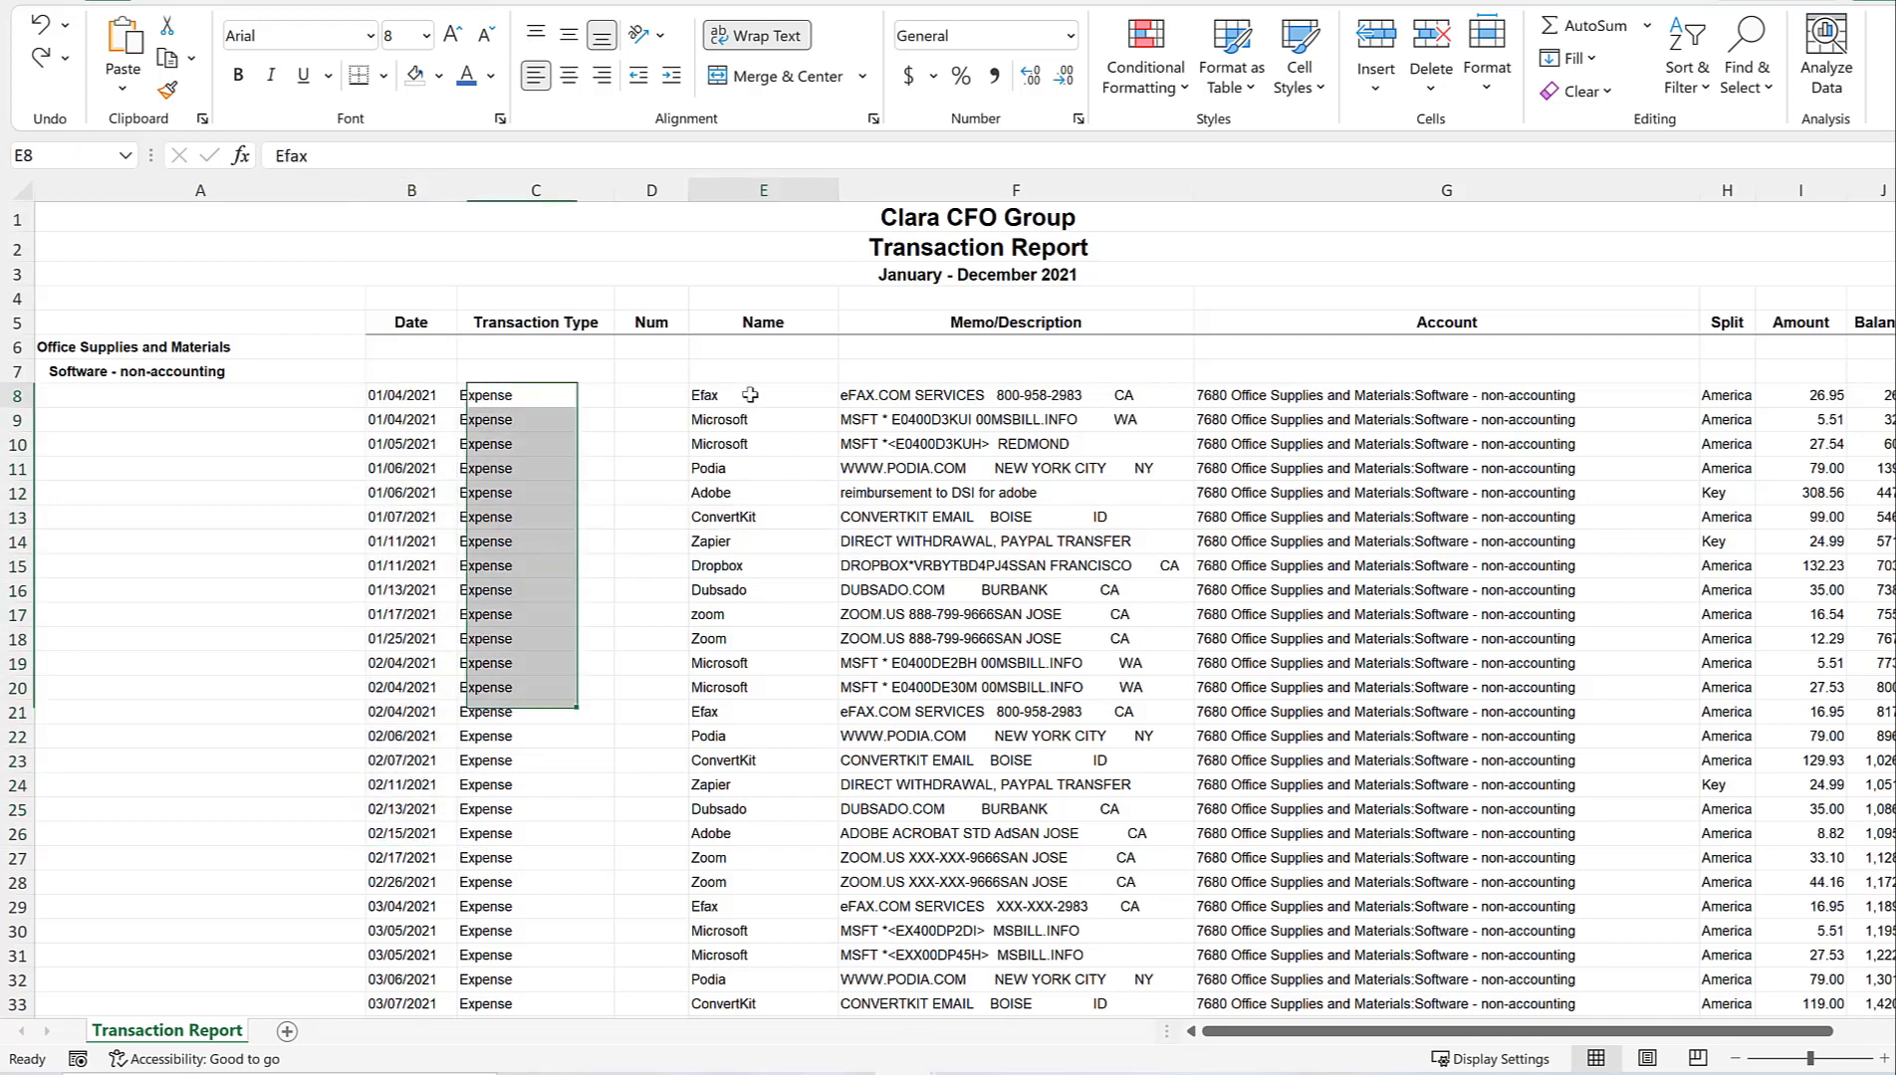
{"action": "left_click_drag", "start_coordinate": [750, 396], "coordinate": [768, 858]}
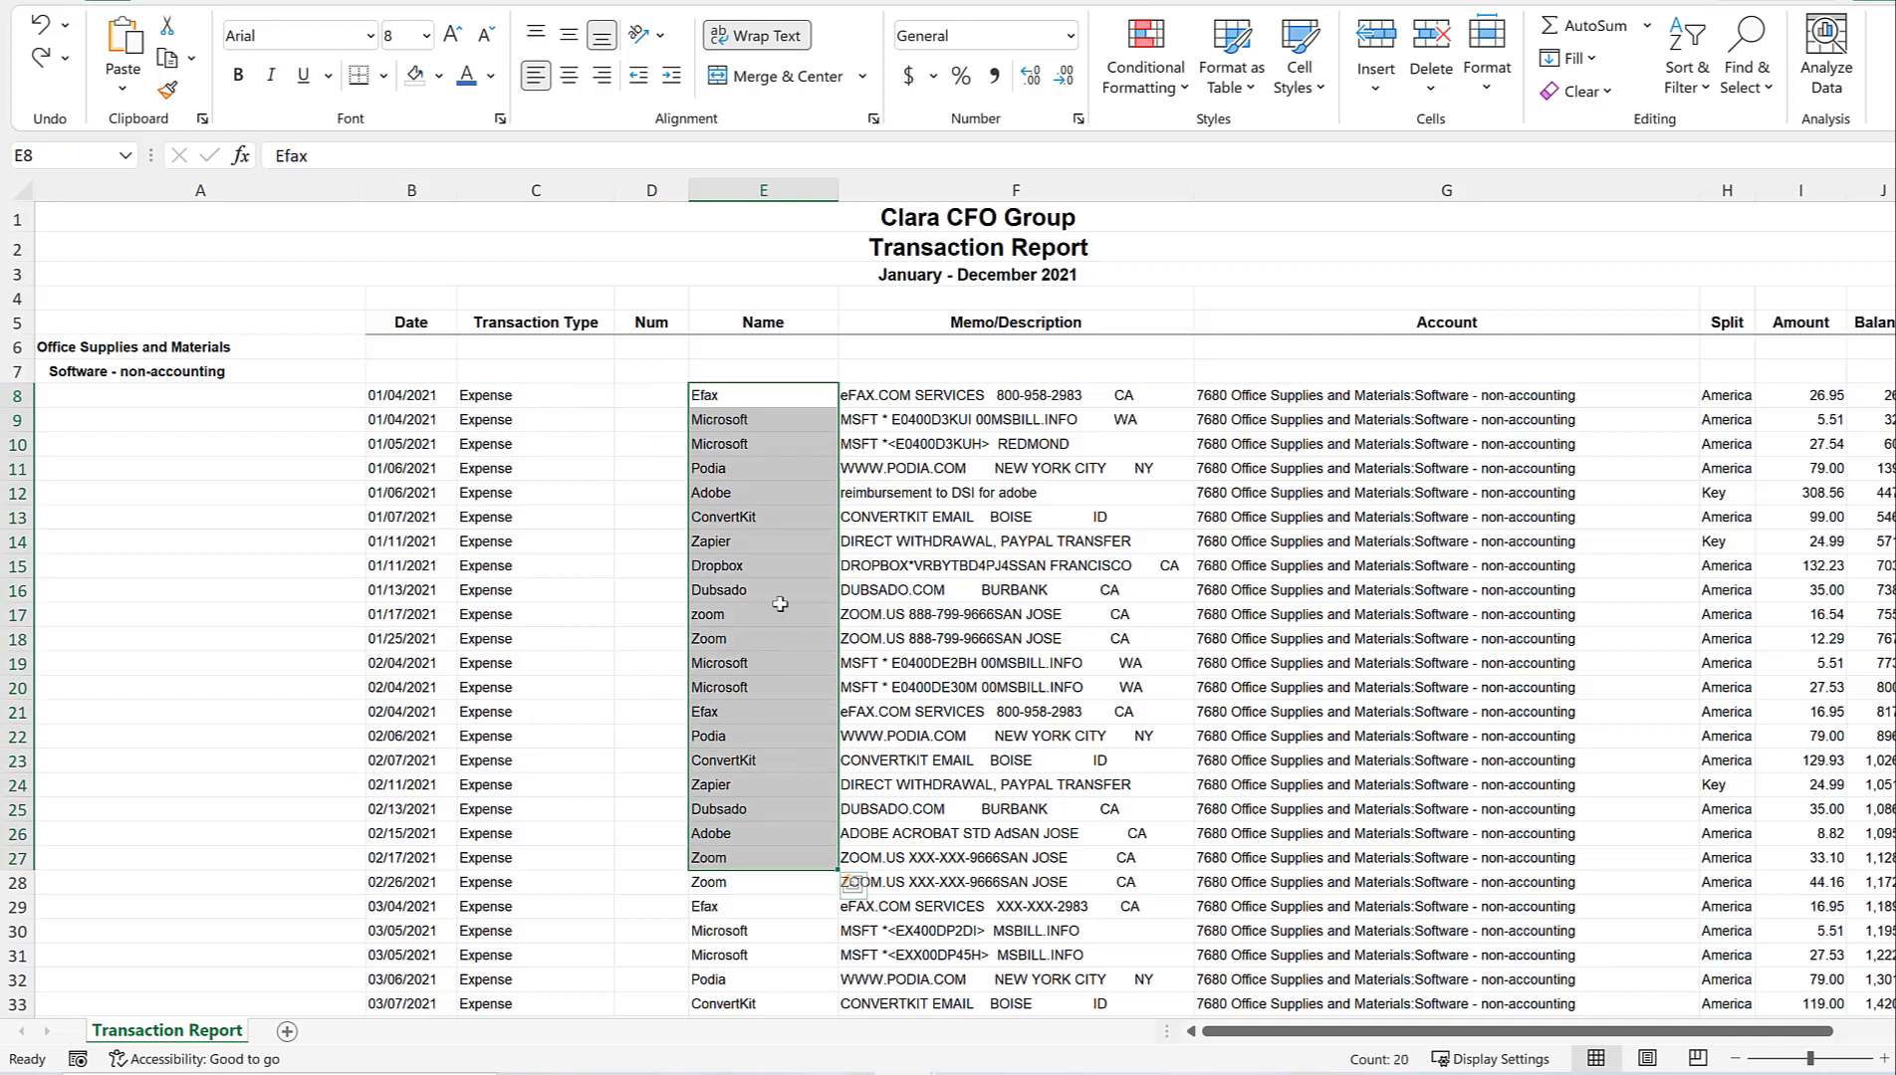
Read through the first vendor entries in the Name column, around Efax, Microsoft, Podia and Zapier.
{"action": "left_click", "coordinate": [732, 467]}
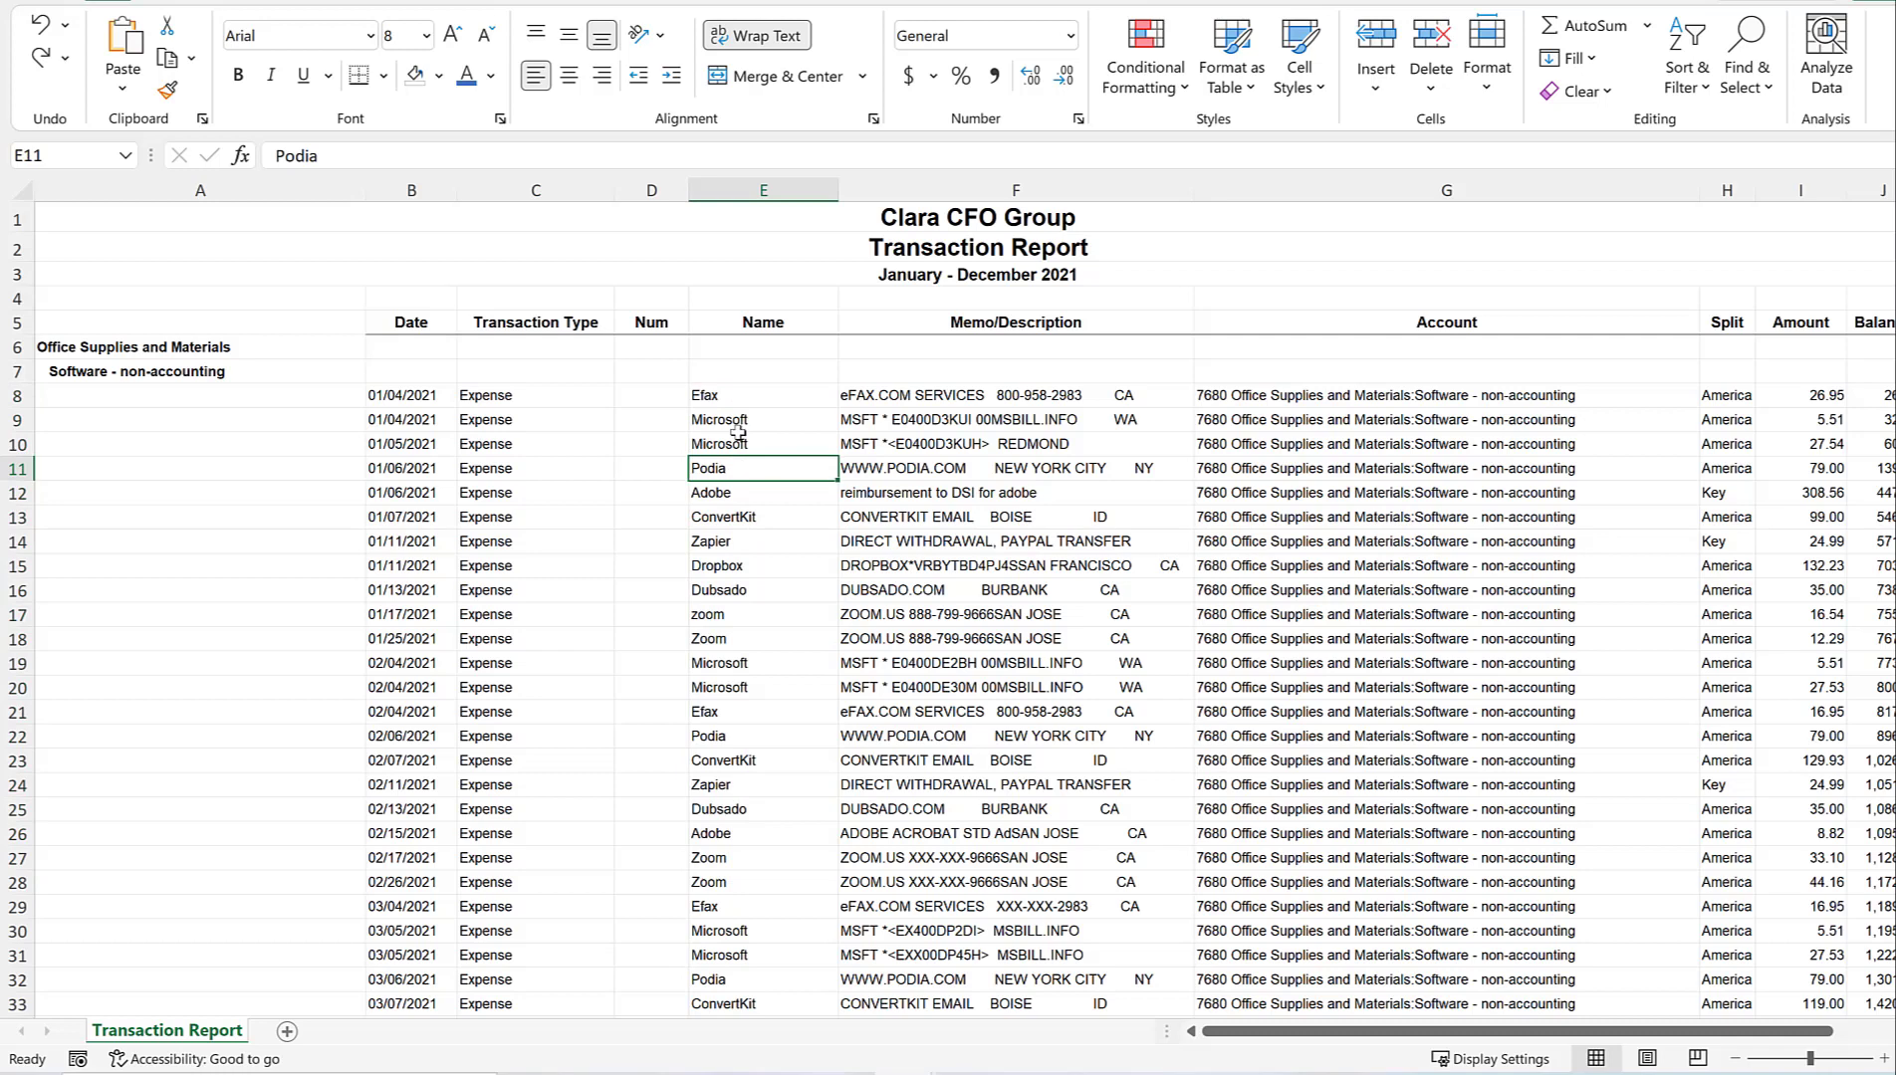
{"action": "key", "text": "Down"}
{"action": "key", "text": "Down"}
{"action": "key", "text": "Down"}
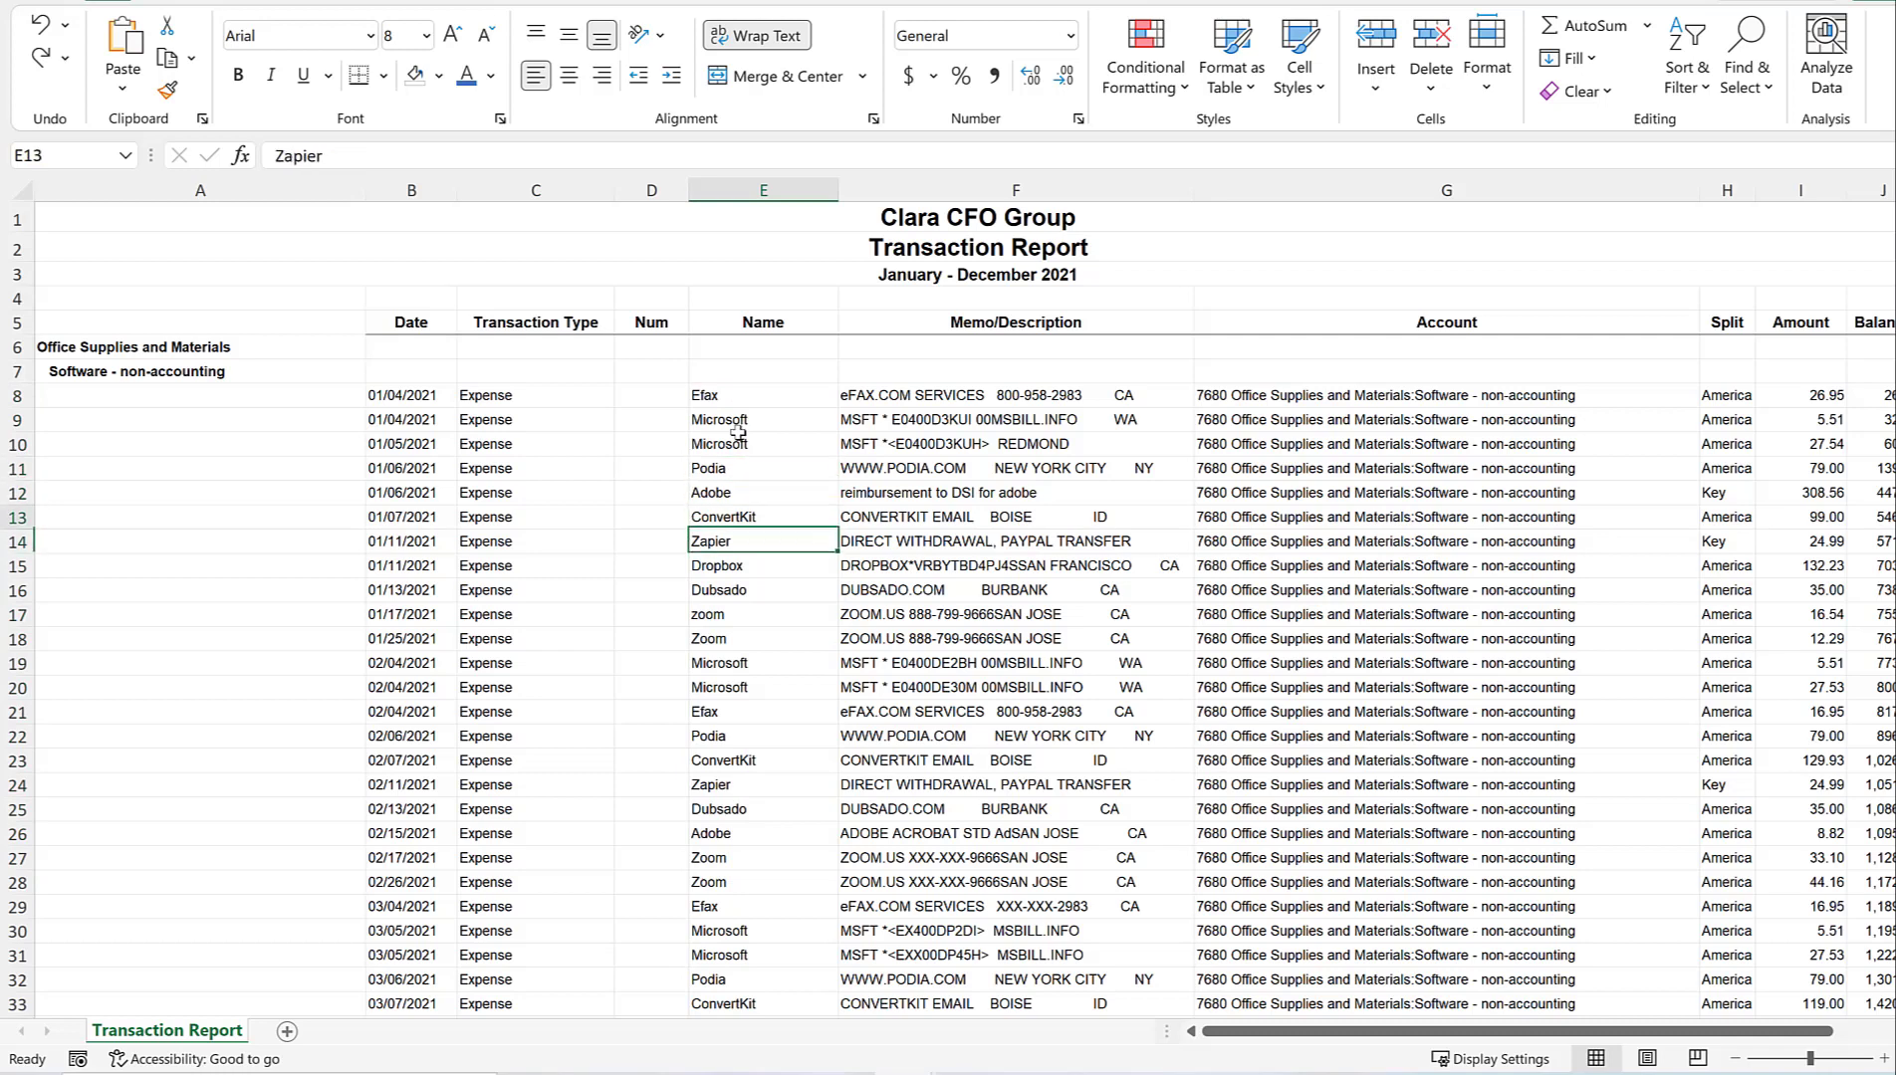
{"action": "key", "text": "Up"}
{"action": "key", "text": "Up"}
{"action": "key", "text": "Up"}
{"action": "key", "text": "Up"}
{"action": "key", "text": "Up"}
{"action": "key", "text": "Up"}
{"action": "key", "text": "Down"}
{"action": "key", "text": "Down"}
{"action": "key", "text": "Down"}
{"action": "key", "text": "Down"}
{"action": "key", "text": "Down"}
{"action": "key", "text": "Down"}
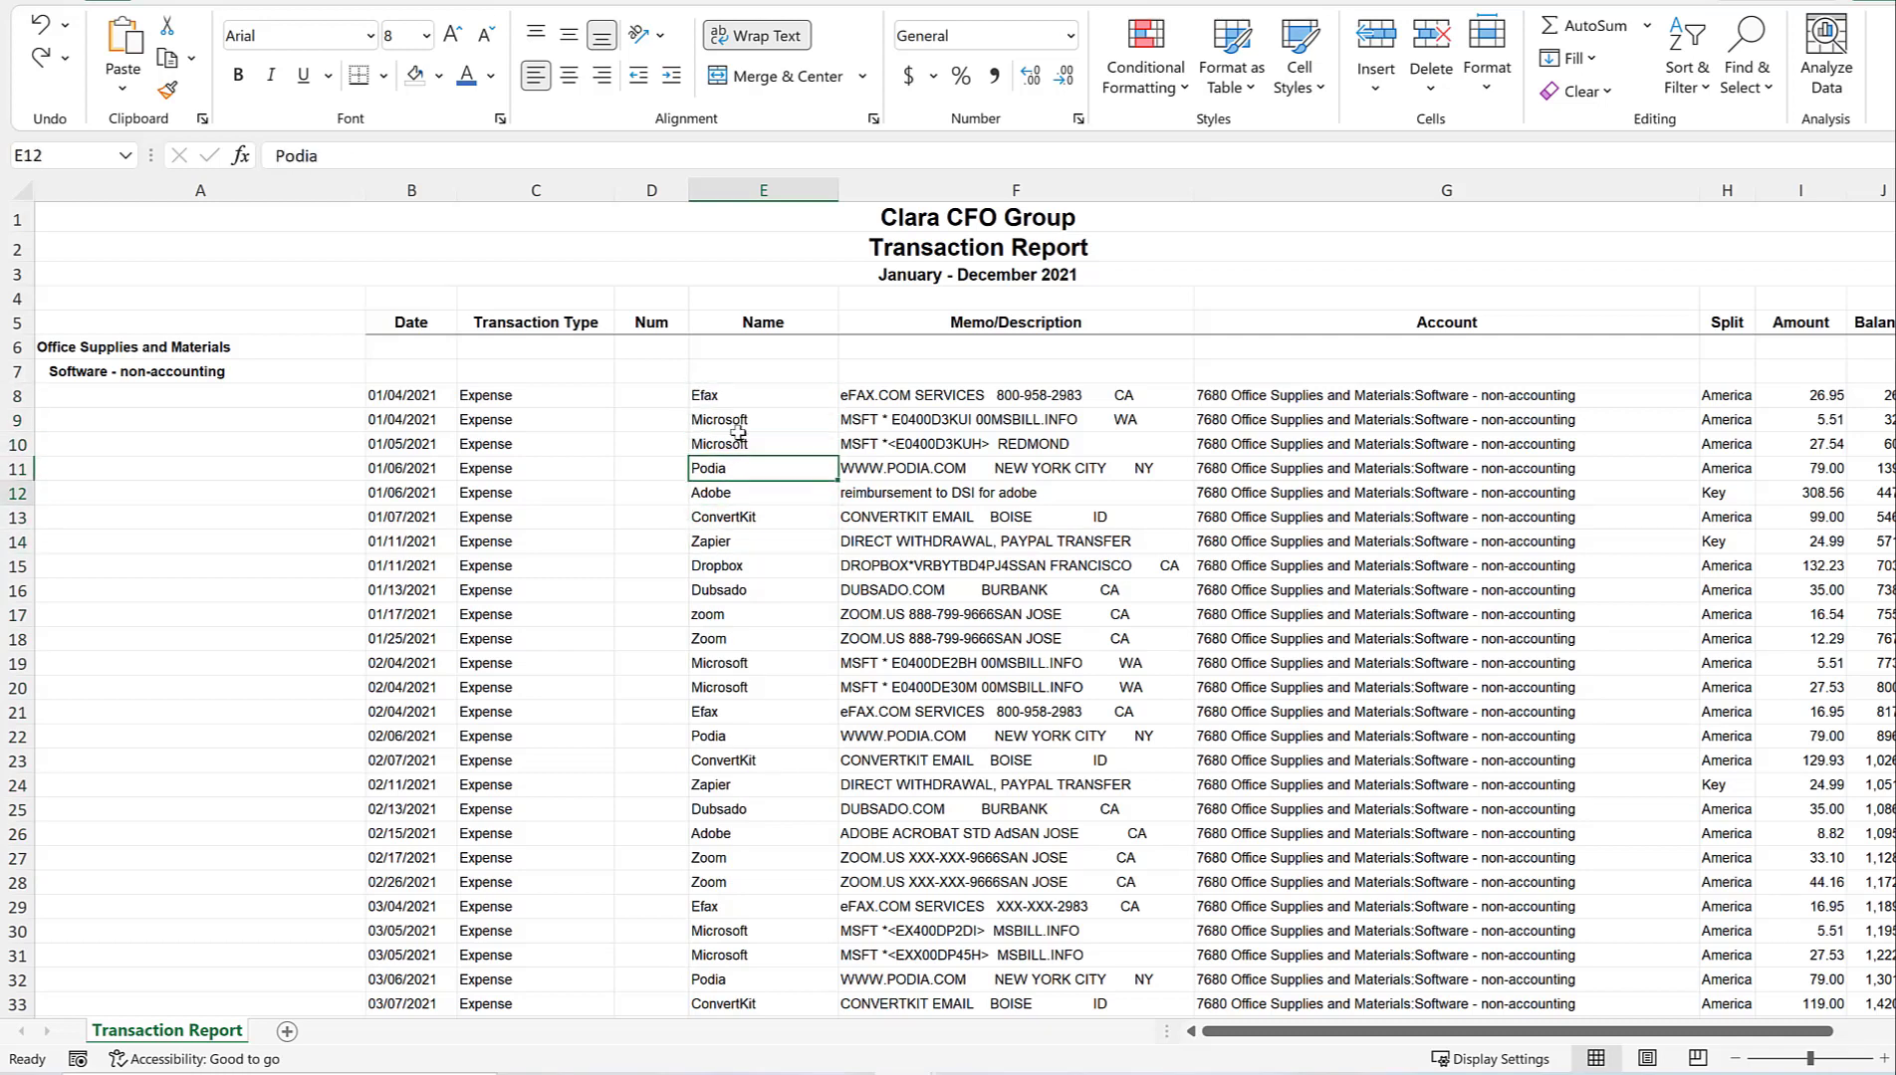
Compare the vendor names with the Memo/Description text, focusing on the two January Microsoft expenses in rows 9 and 10.
{"action": "left_click", "coordinate": [1062, 476]}
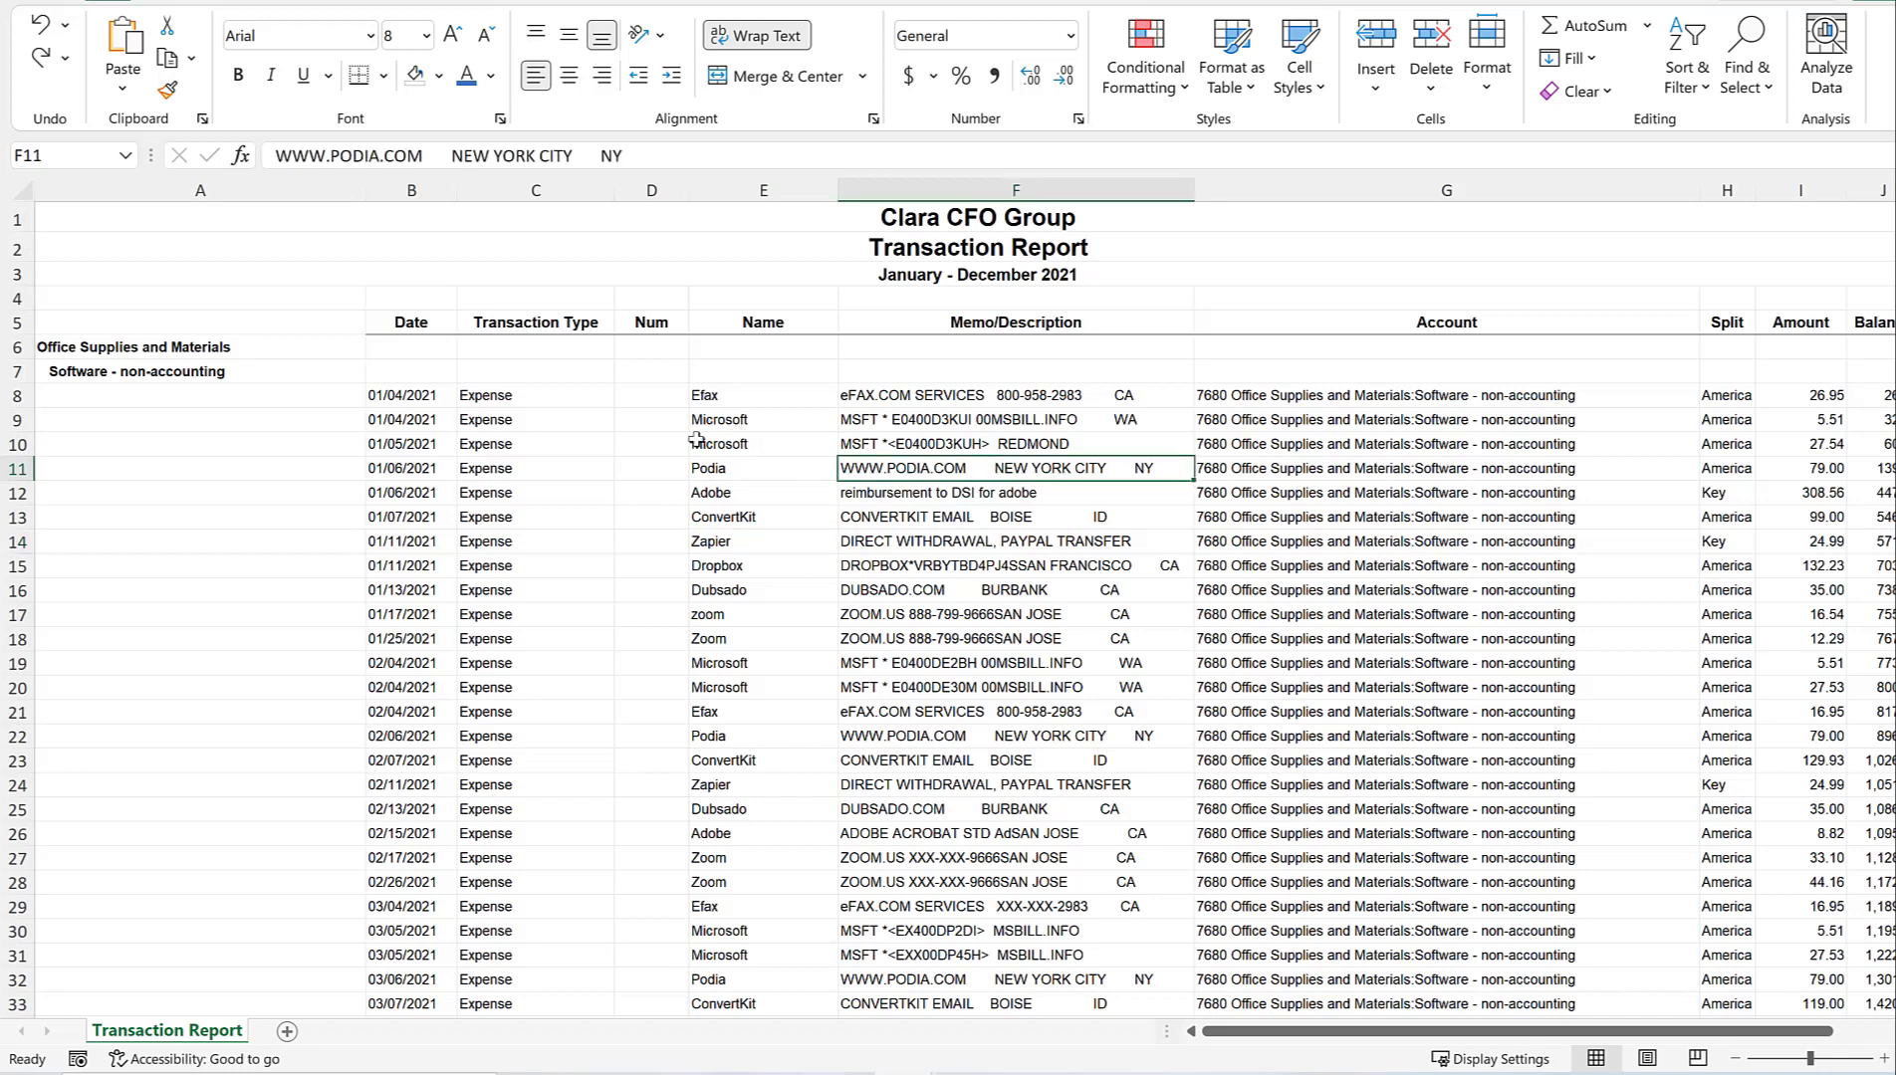
{"action": "left_click", "coordinate": [739, 450]}
{"action": "left_click", "coordinate": [993, 426]}
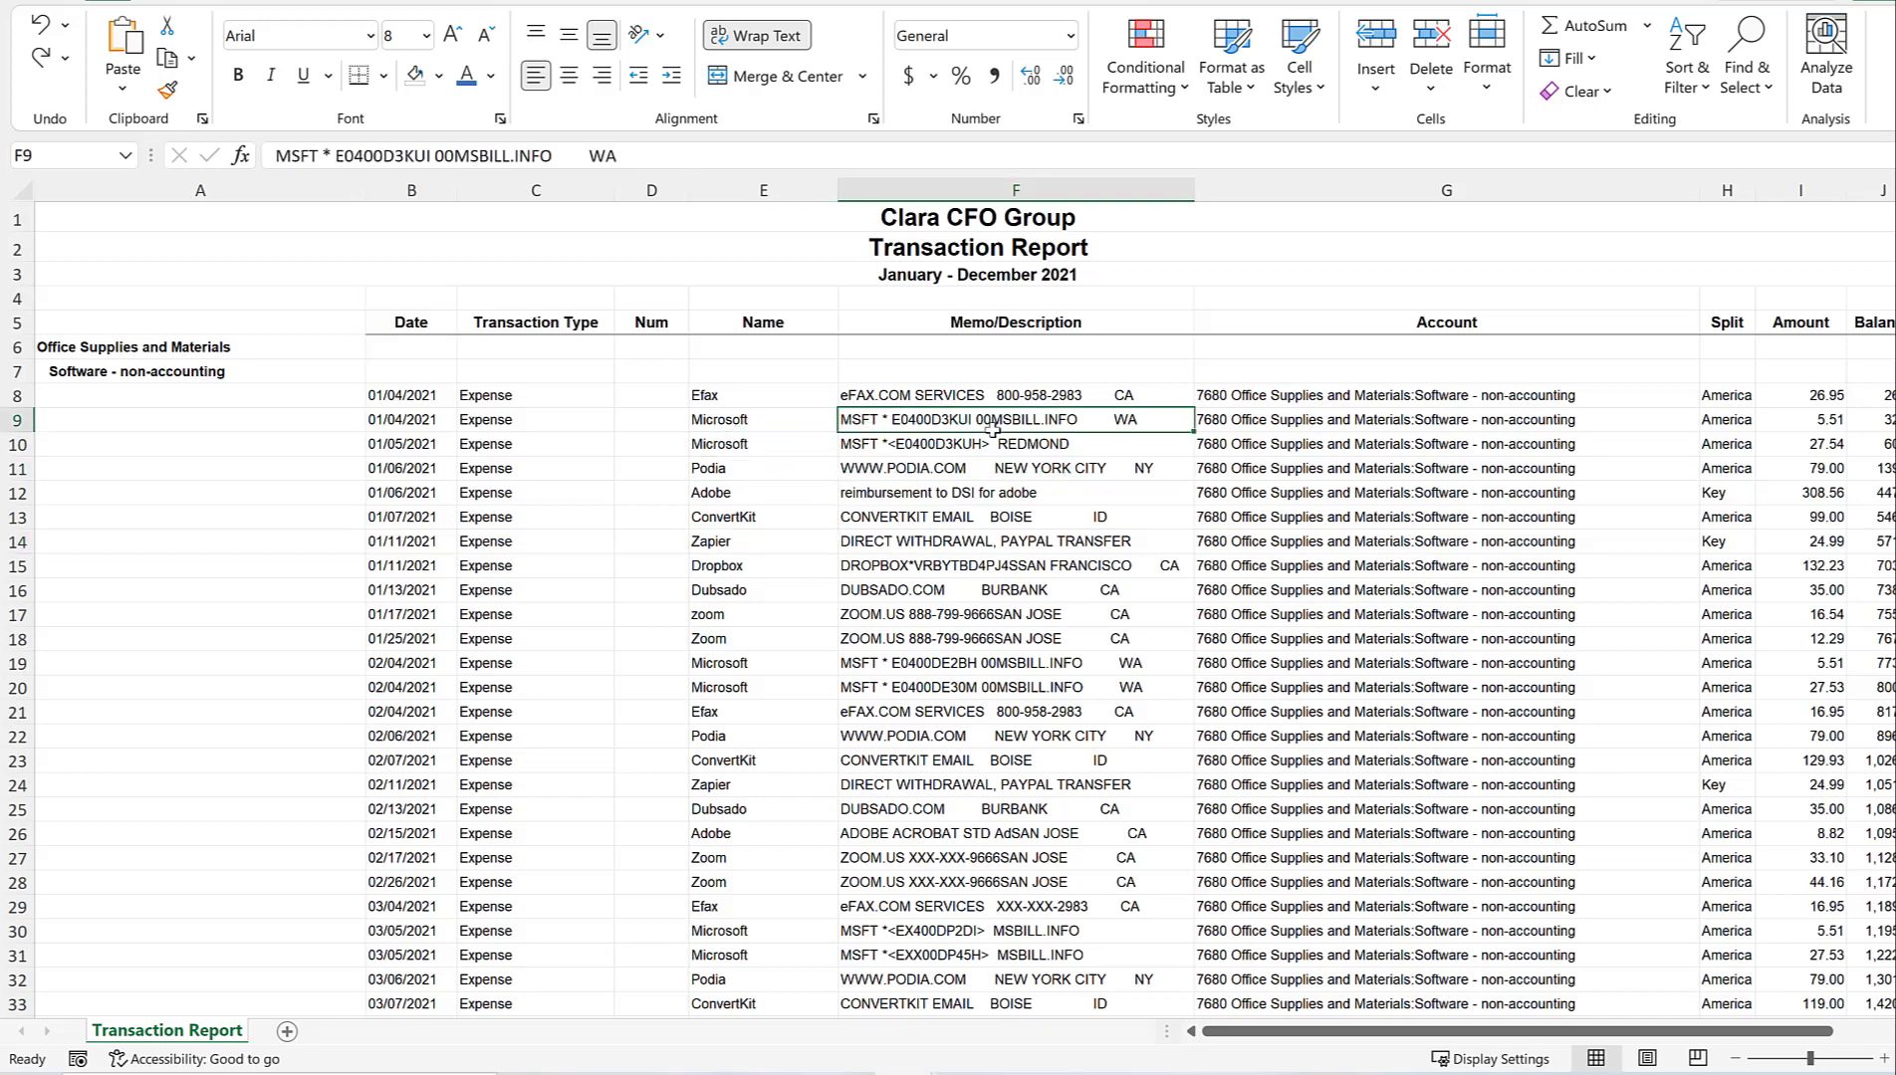
{"action": "left_click", "coordinate": [787, 401]}
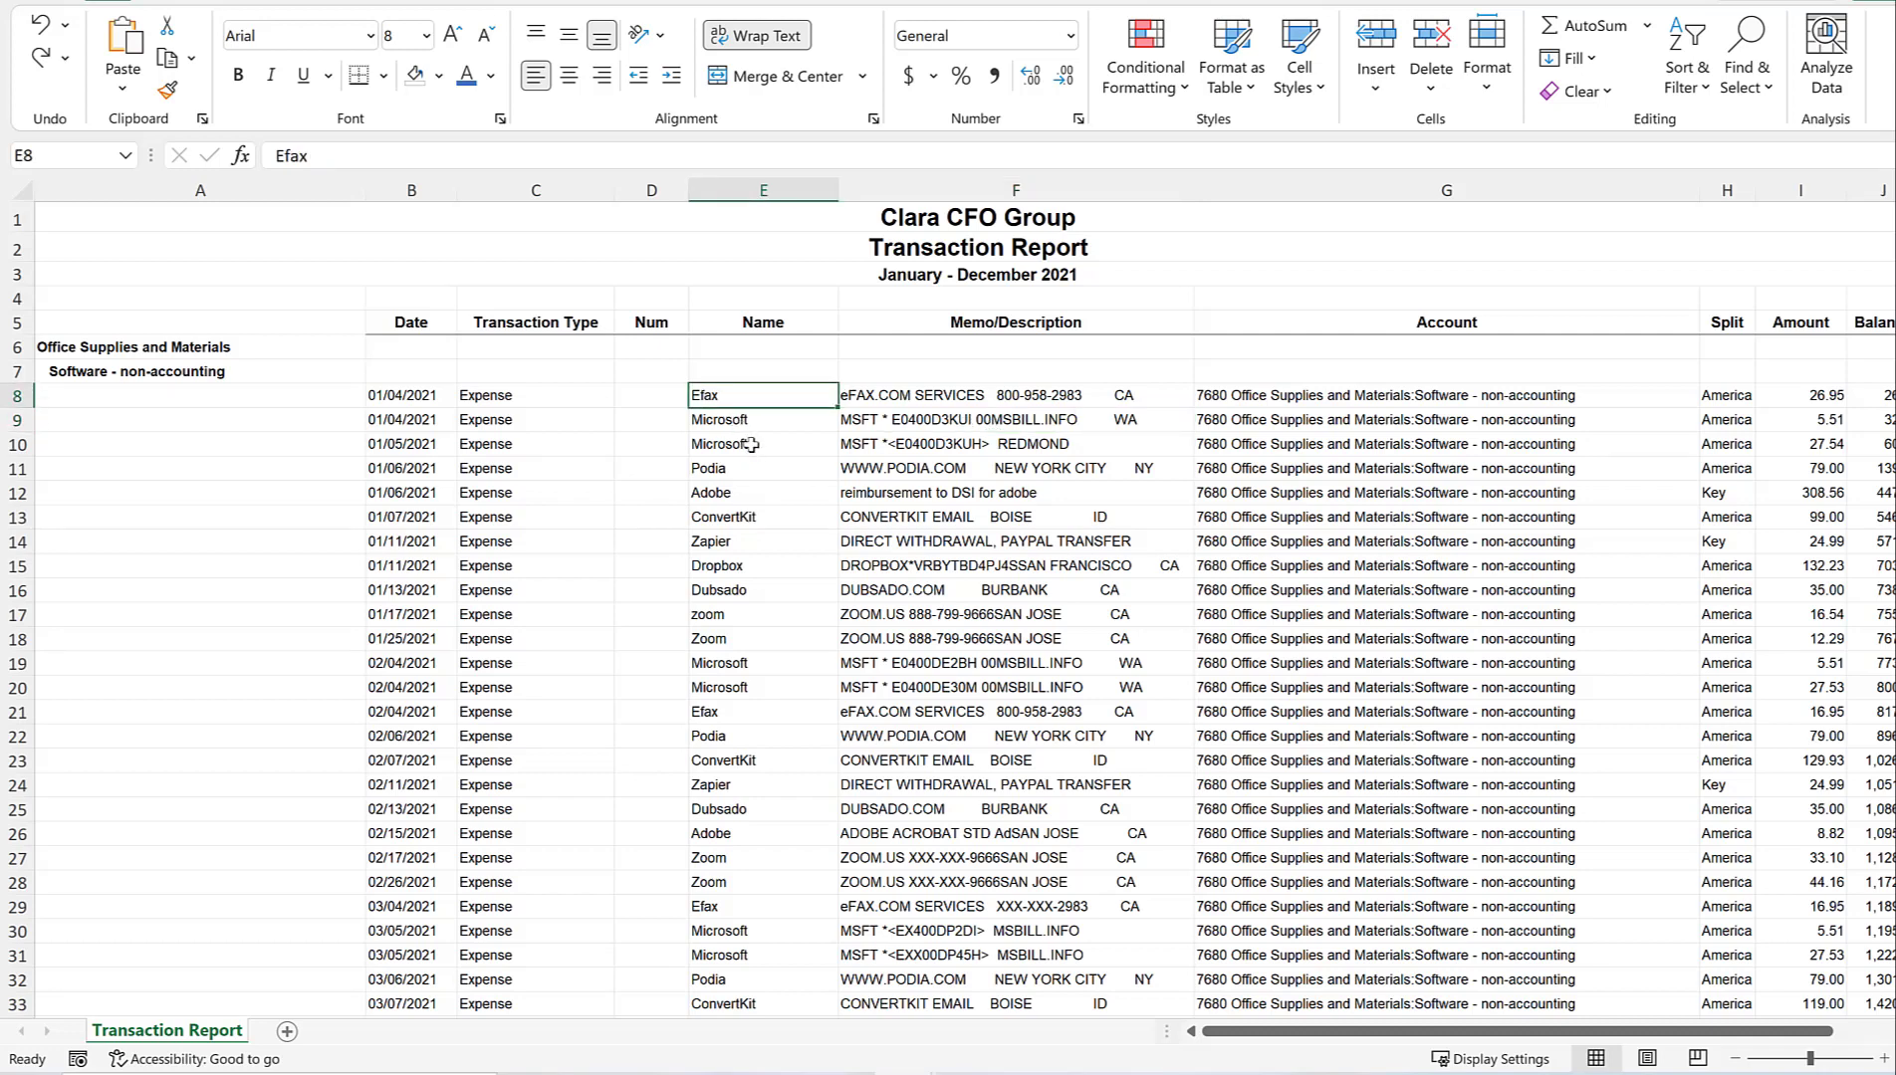
{"action": "left_click", "coordinate": [752, 425]}
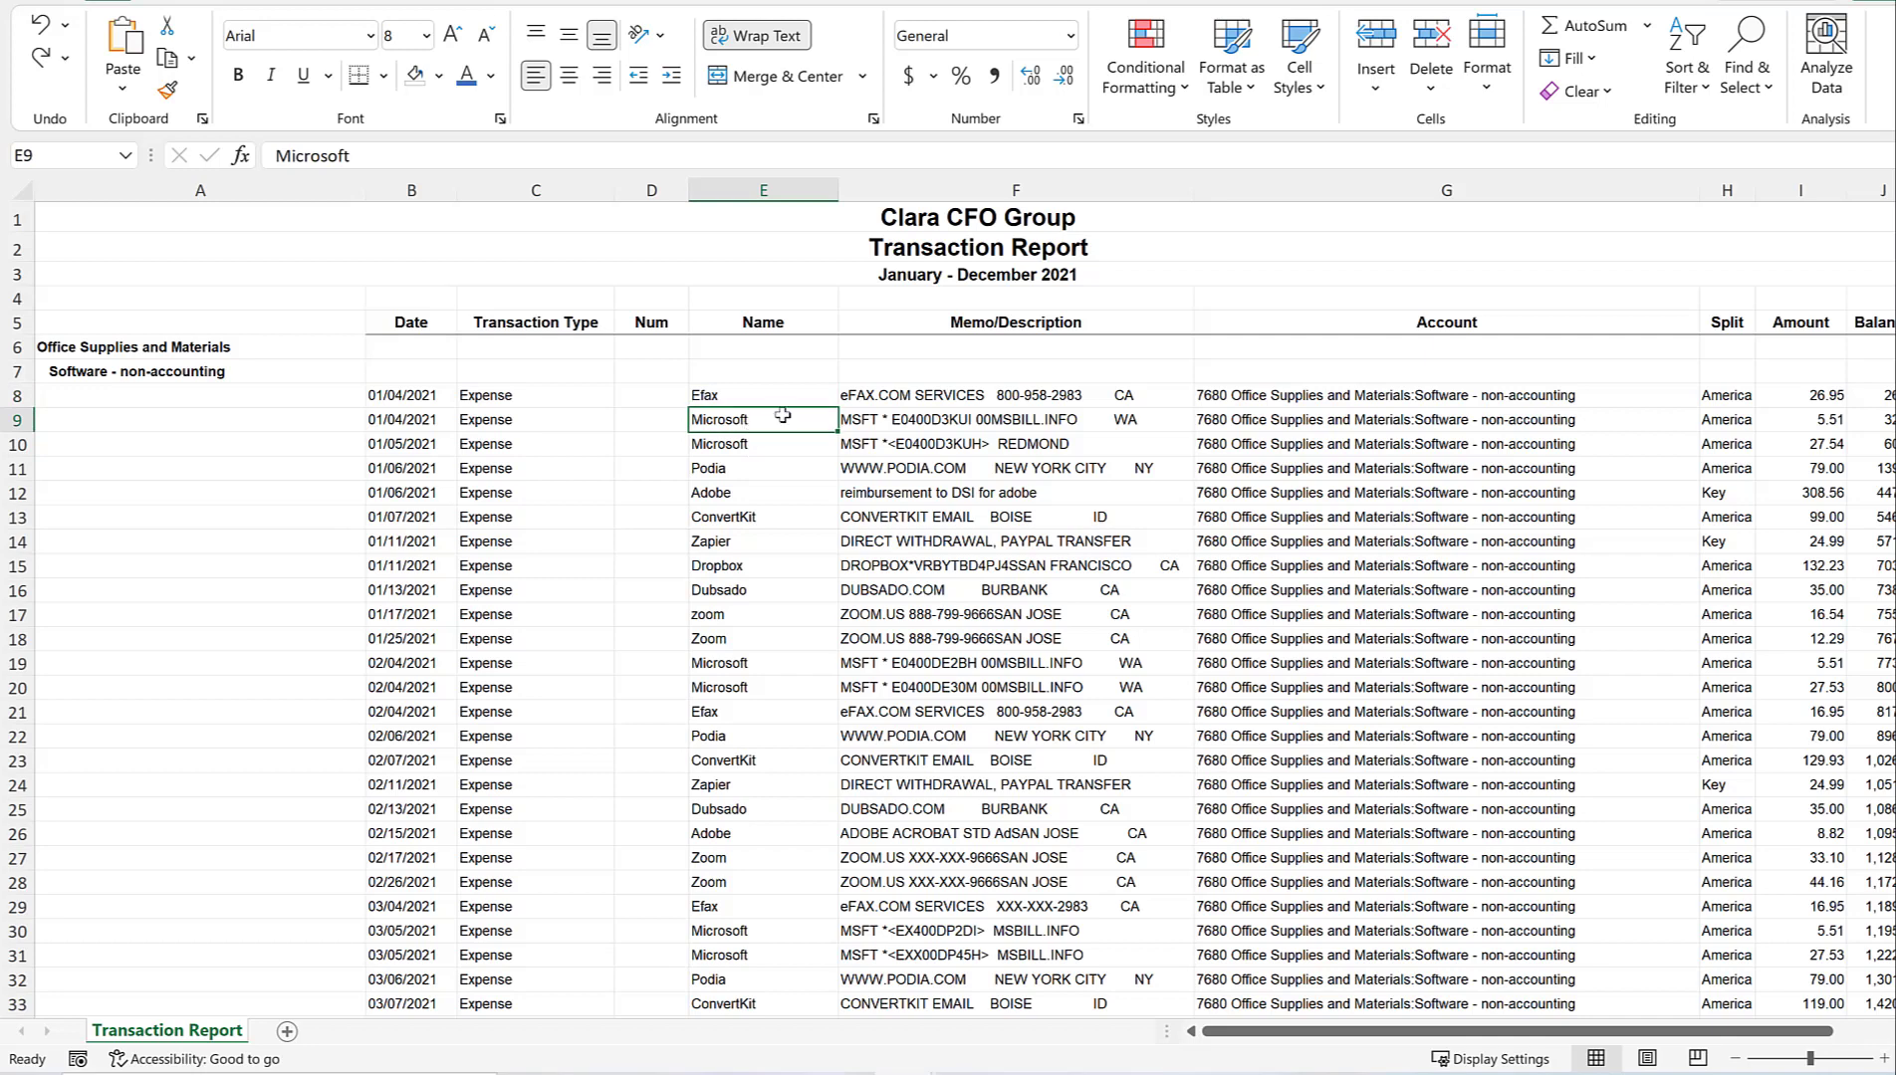
{"action": "left_click", "coordinate": [769, 445]}
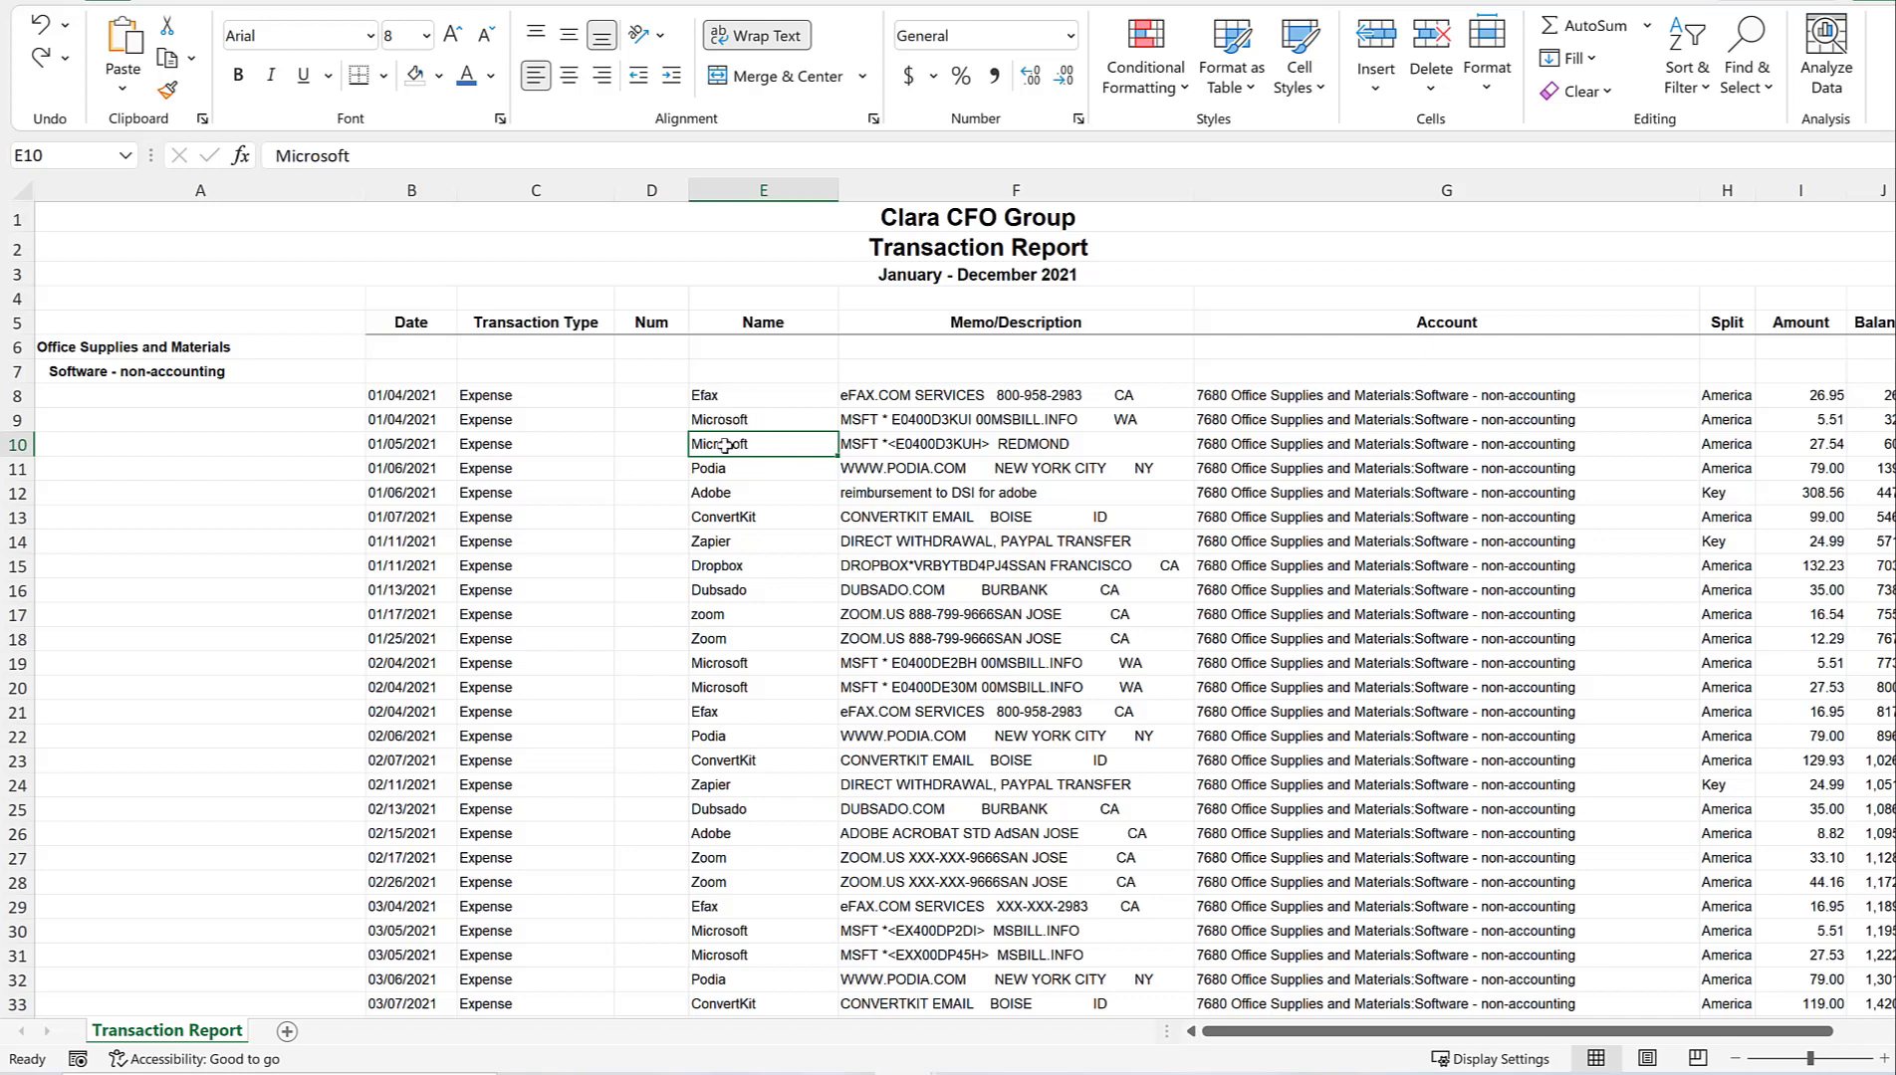
{"action": "left_click", "coordinate": [881, 448]}
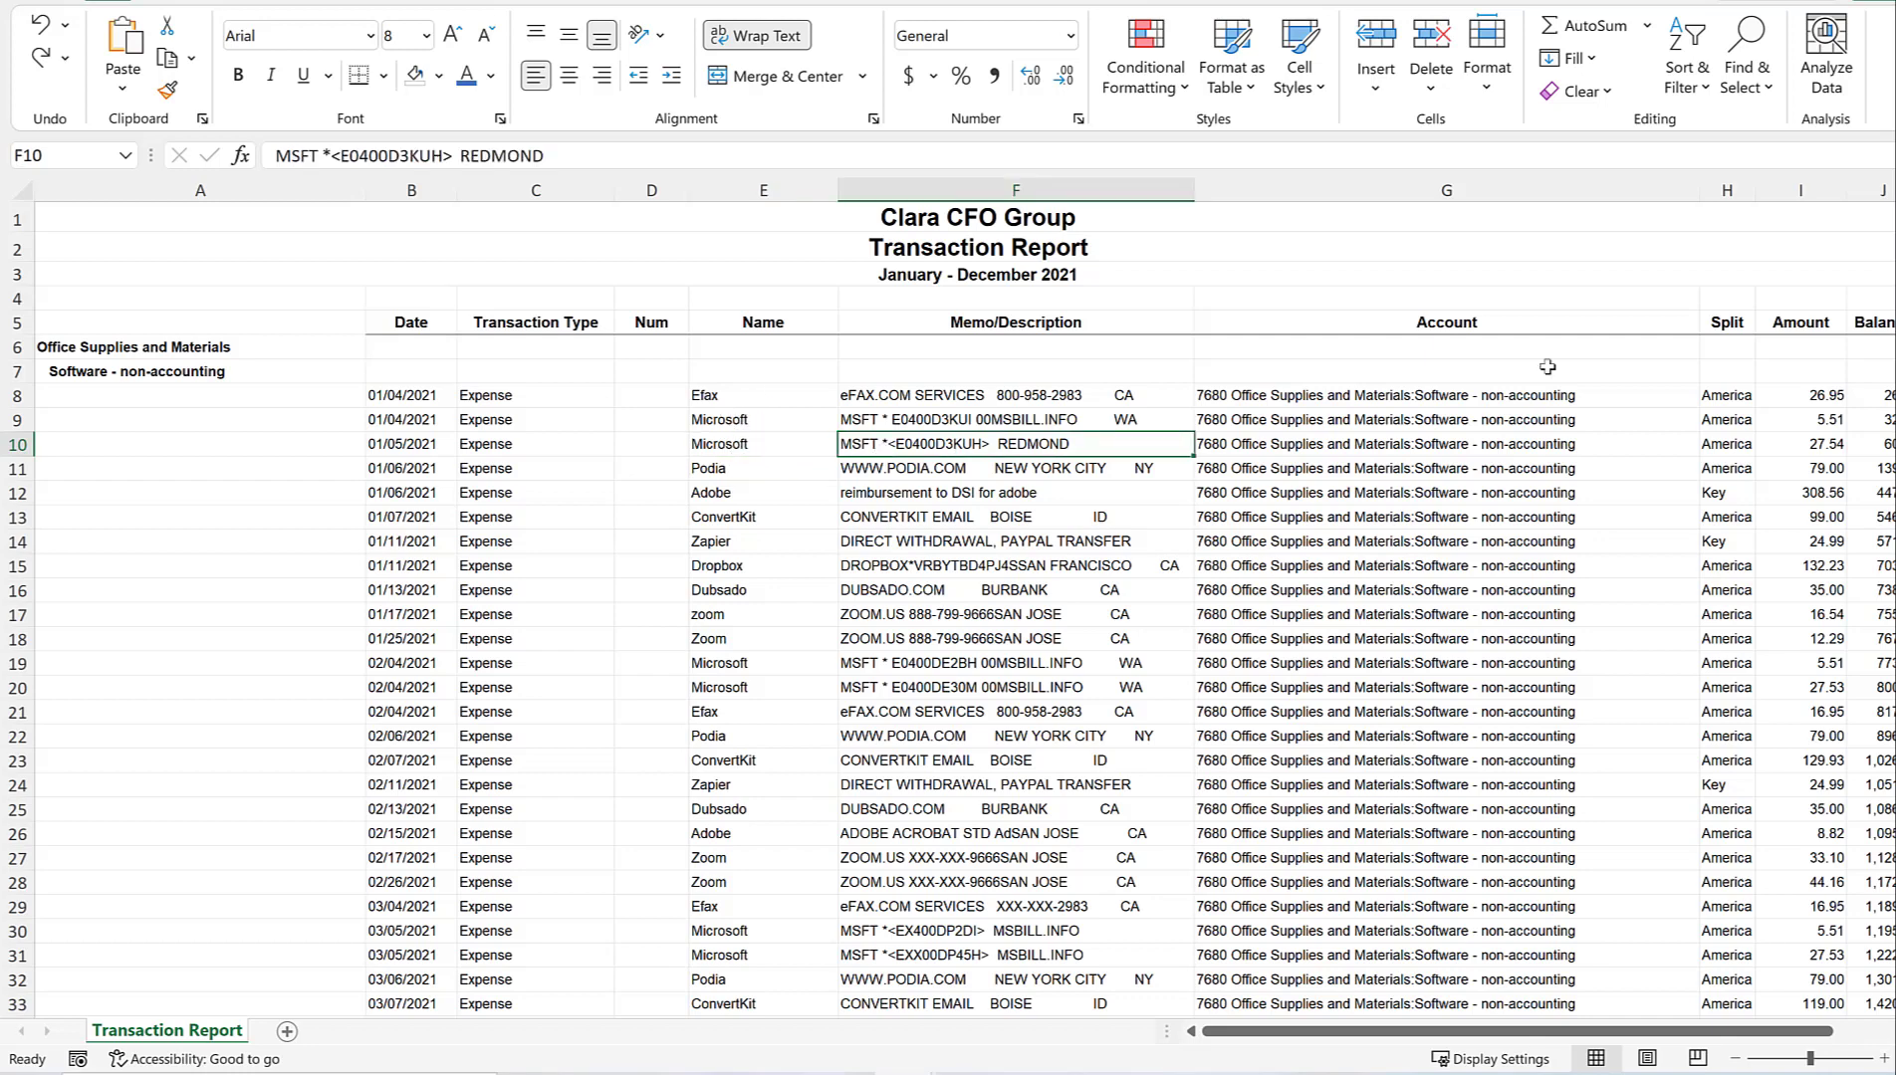
{"action": "key", "text": "Up"}
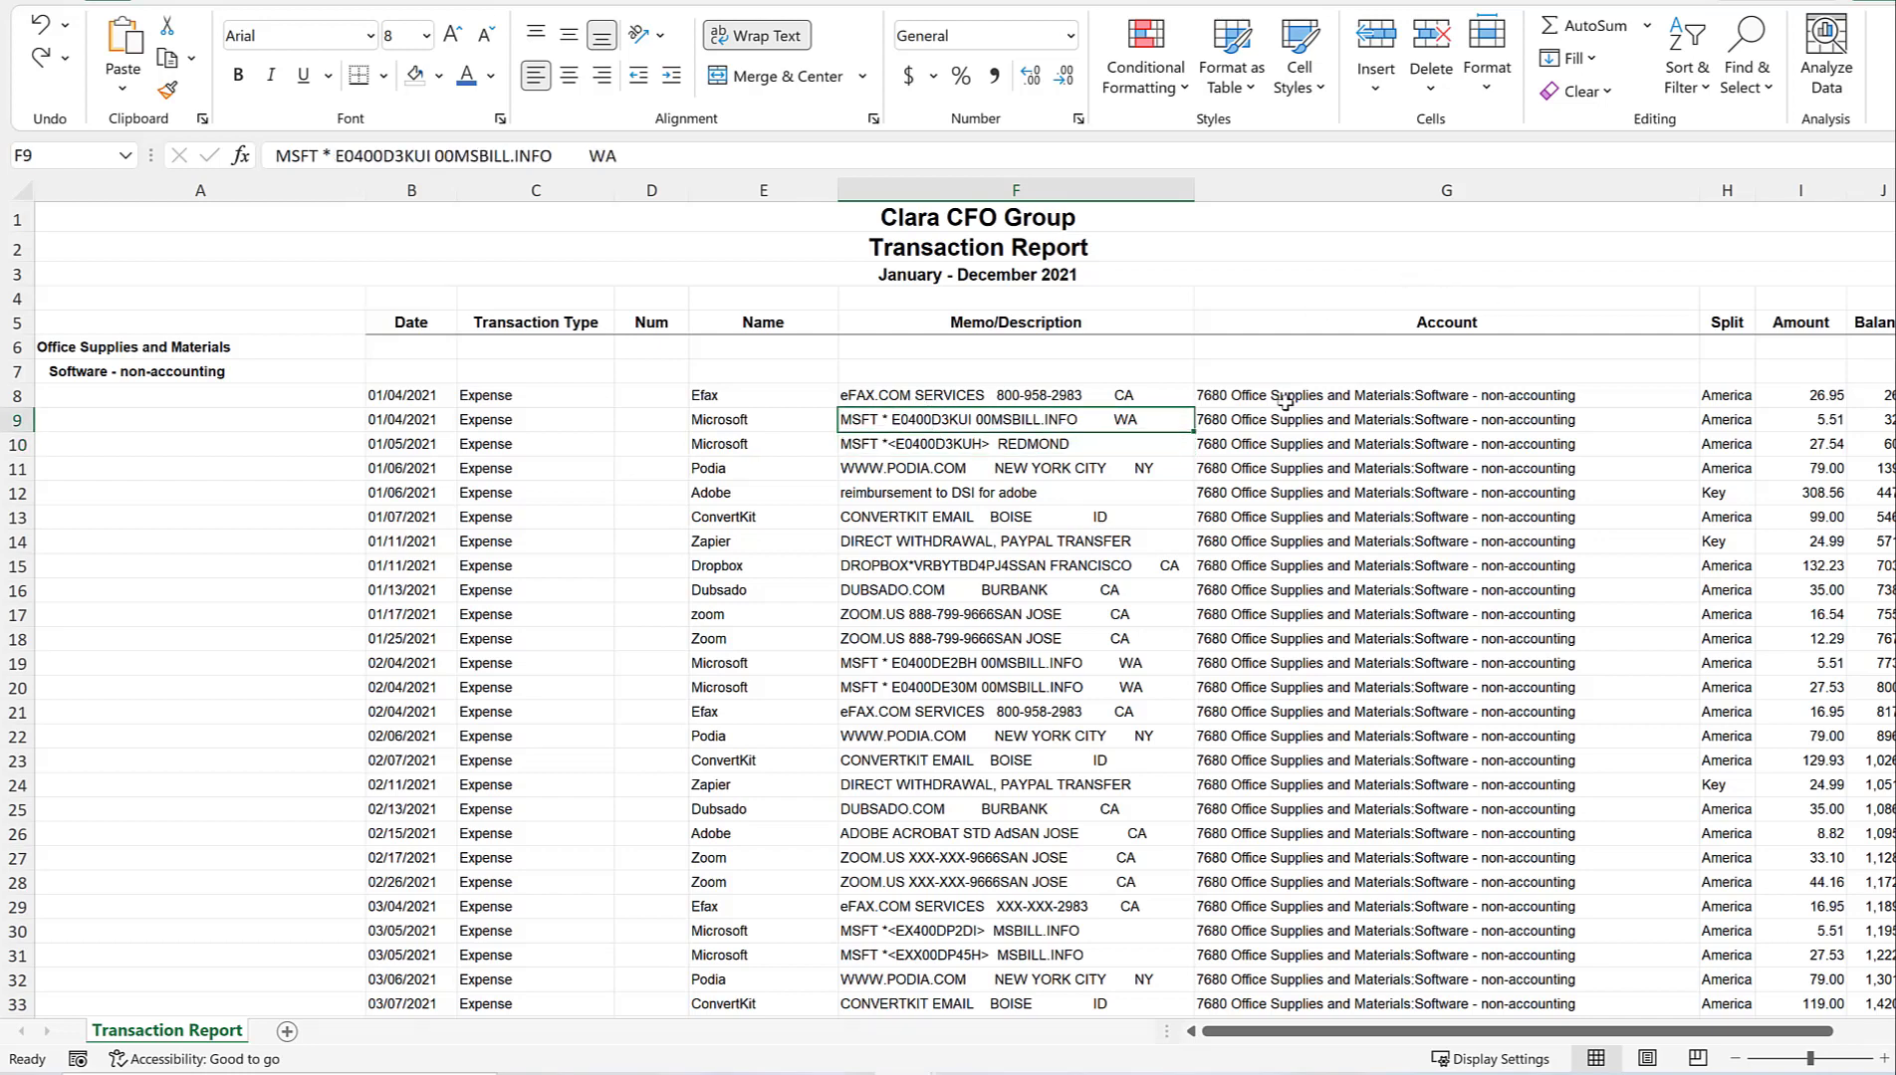
{"action": "left_click", "coordinate": [1105, 448]}
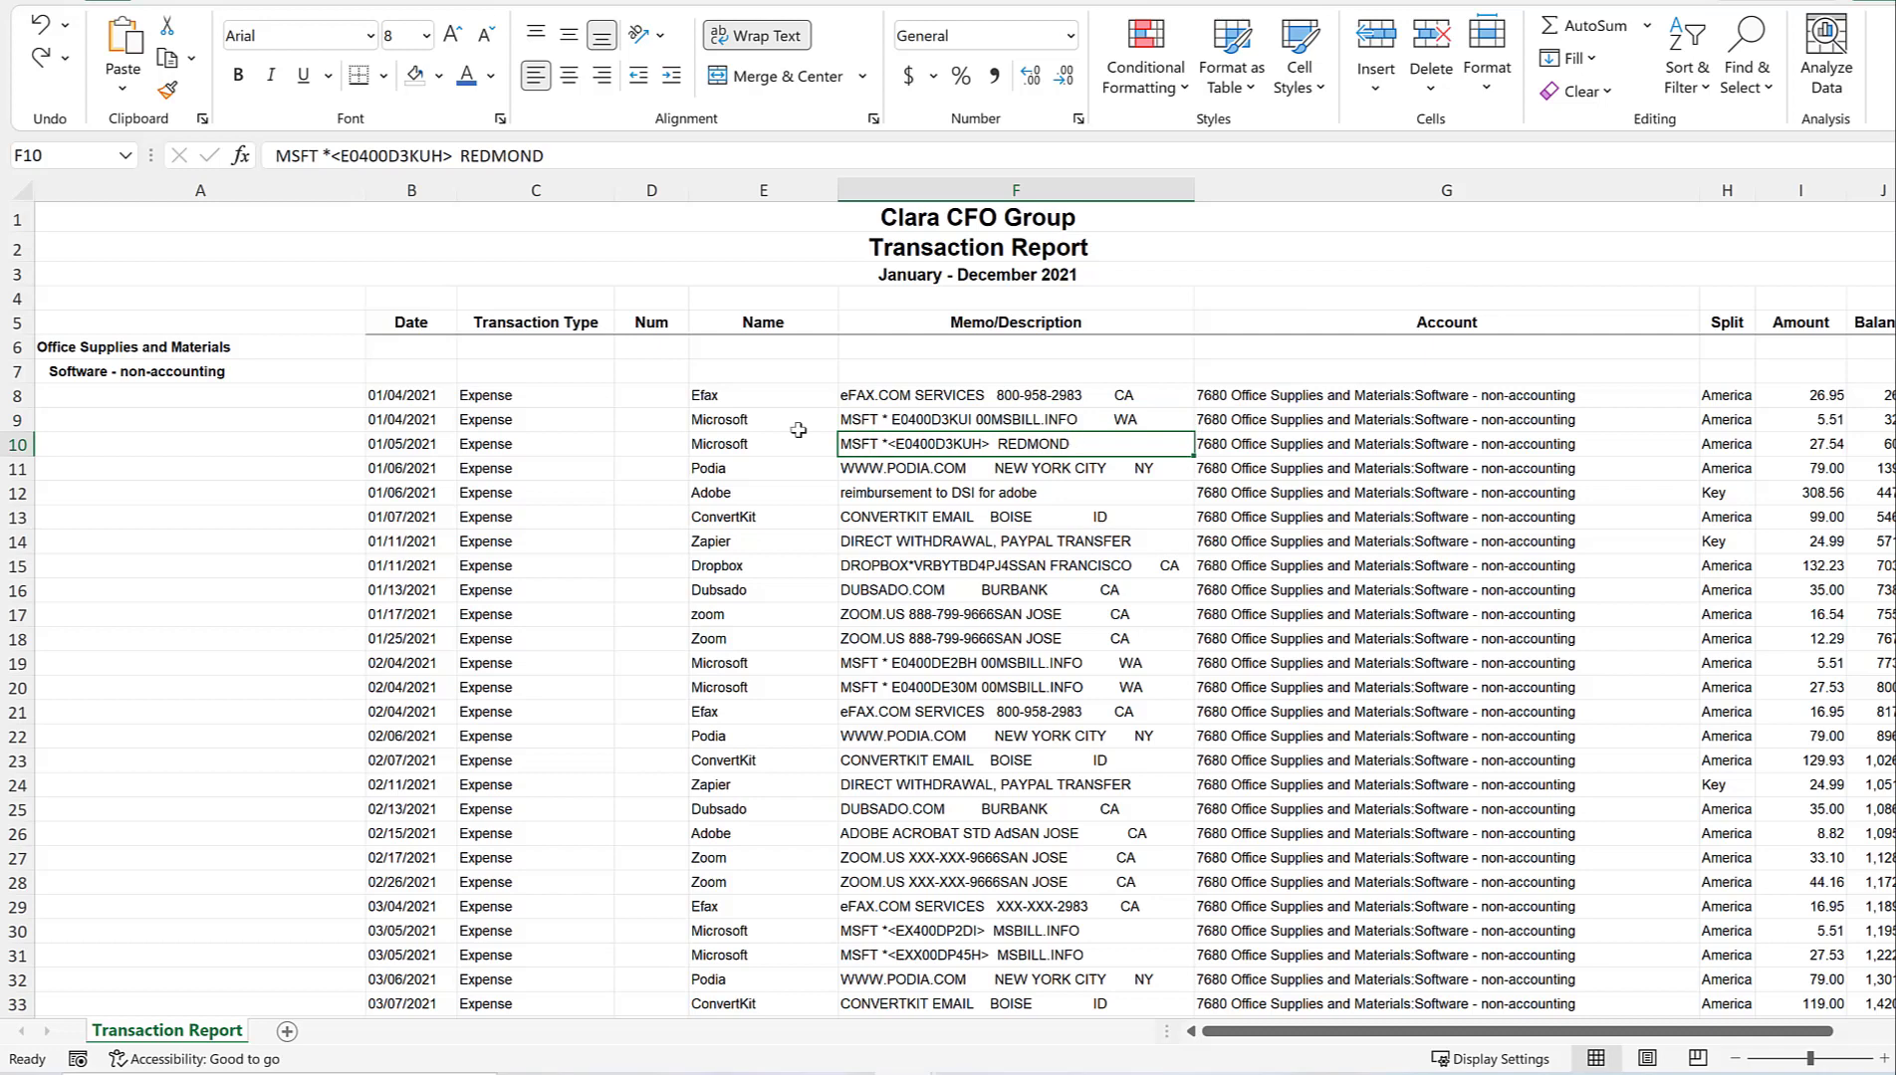
{"action": "left_click", "coordinate": [799, 428]}
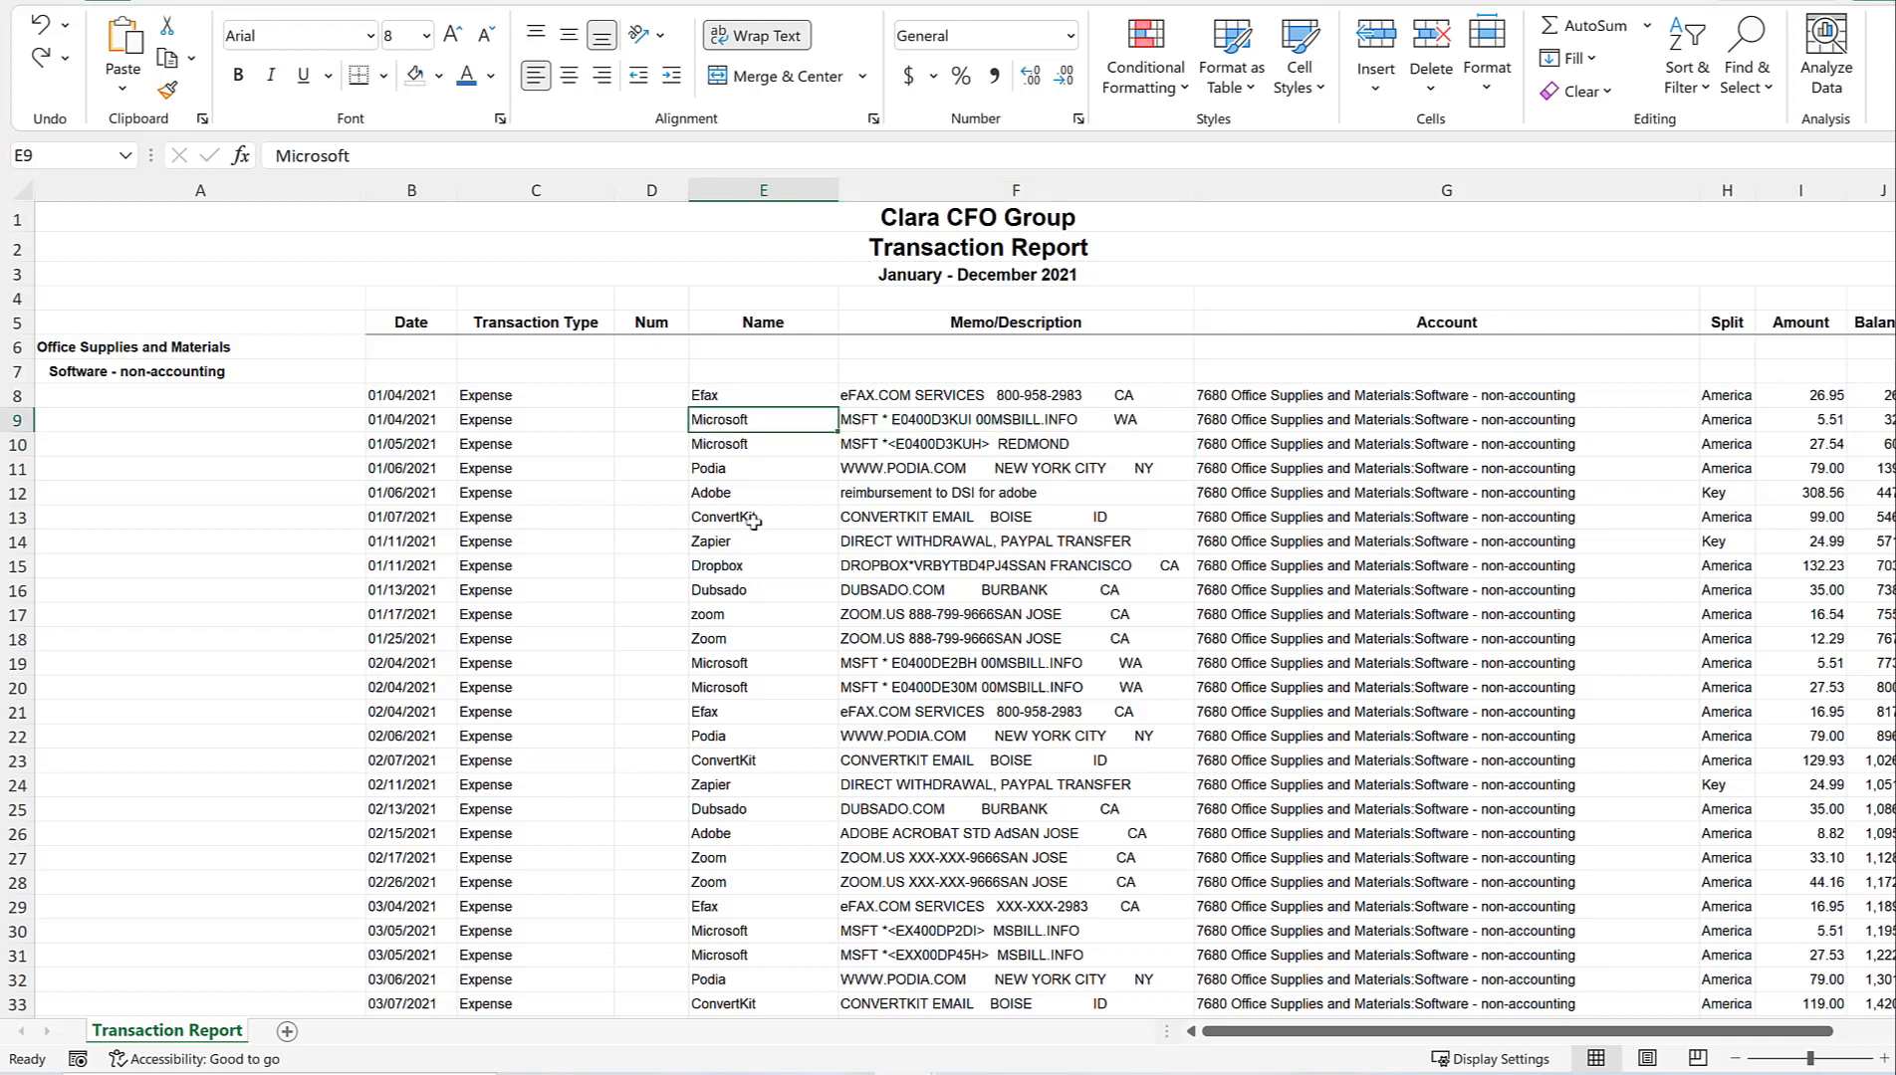
{"action": "key", "text": "Down"}
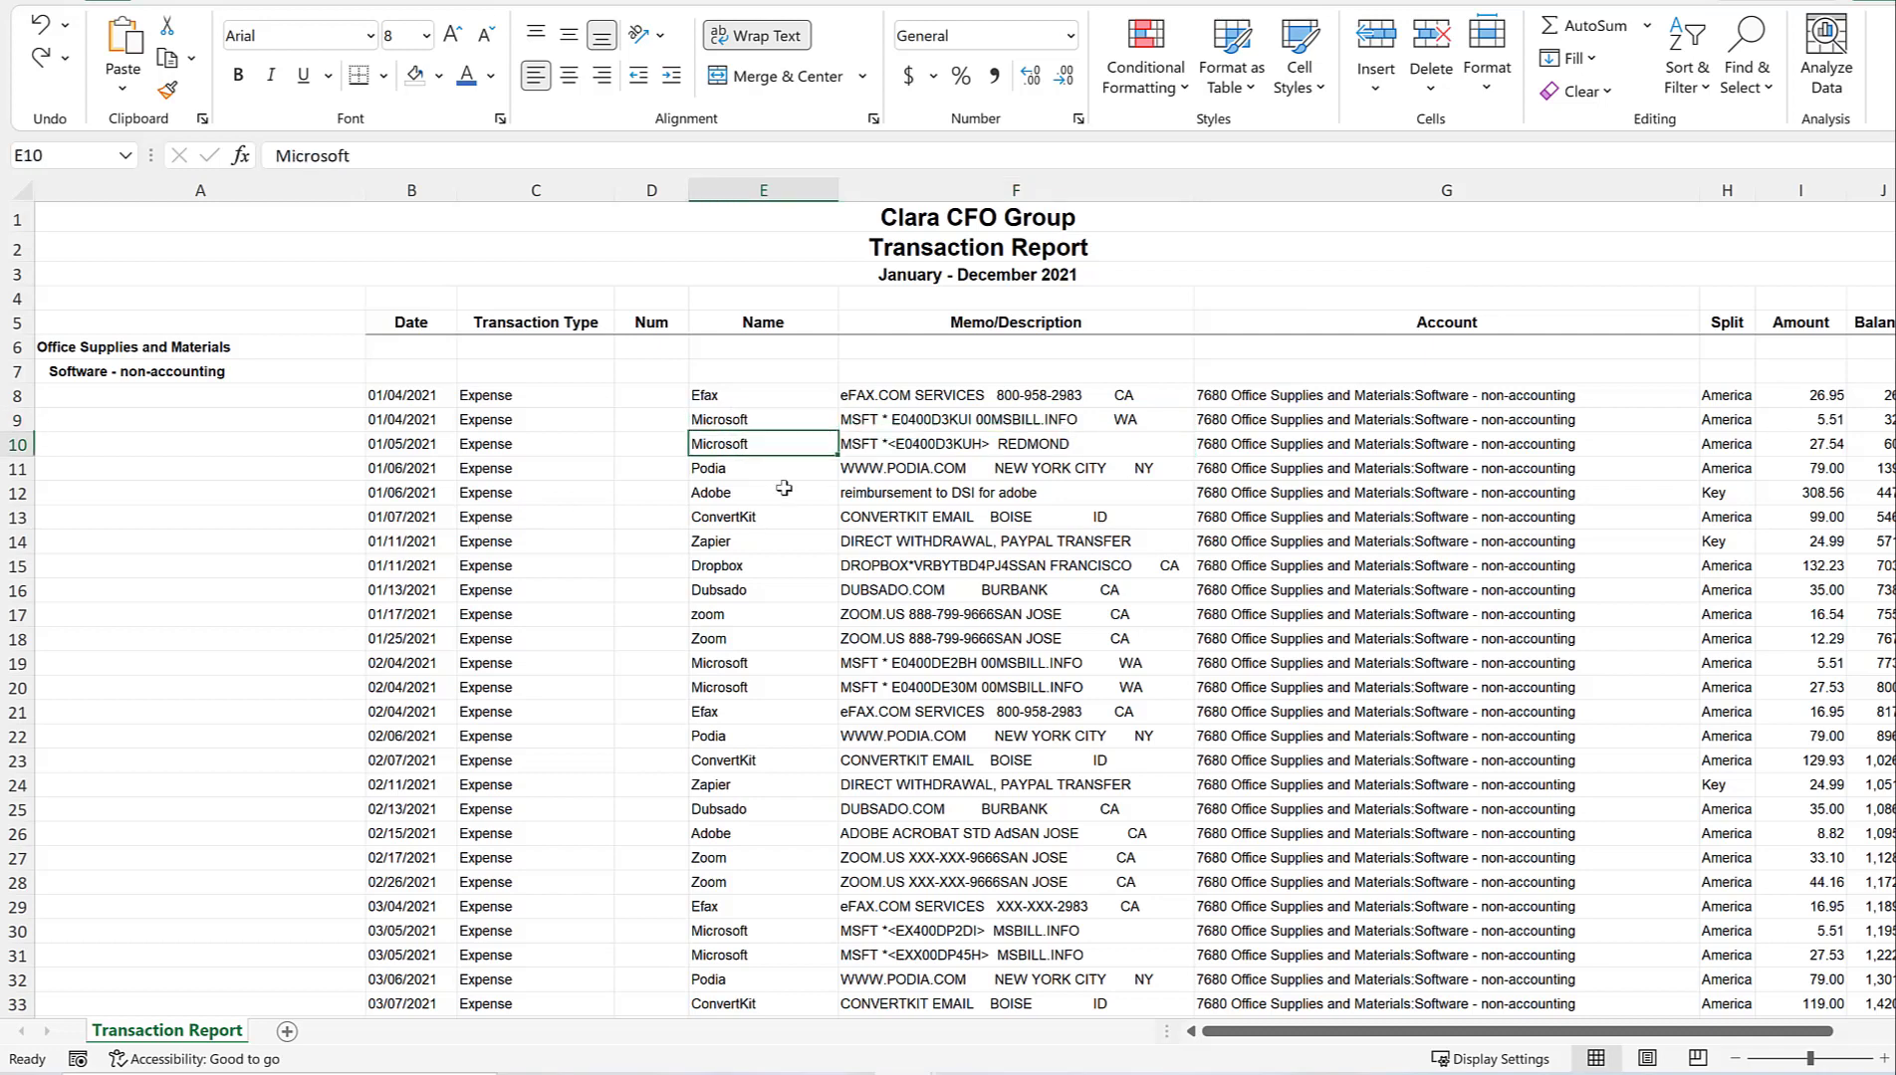
{"action": "key", "text": "Up"}
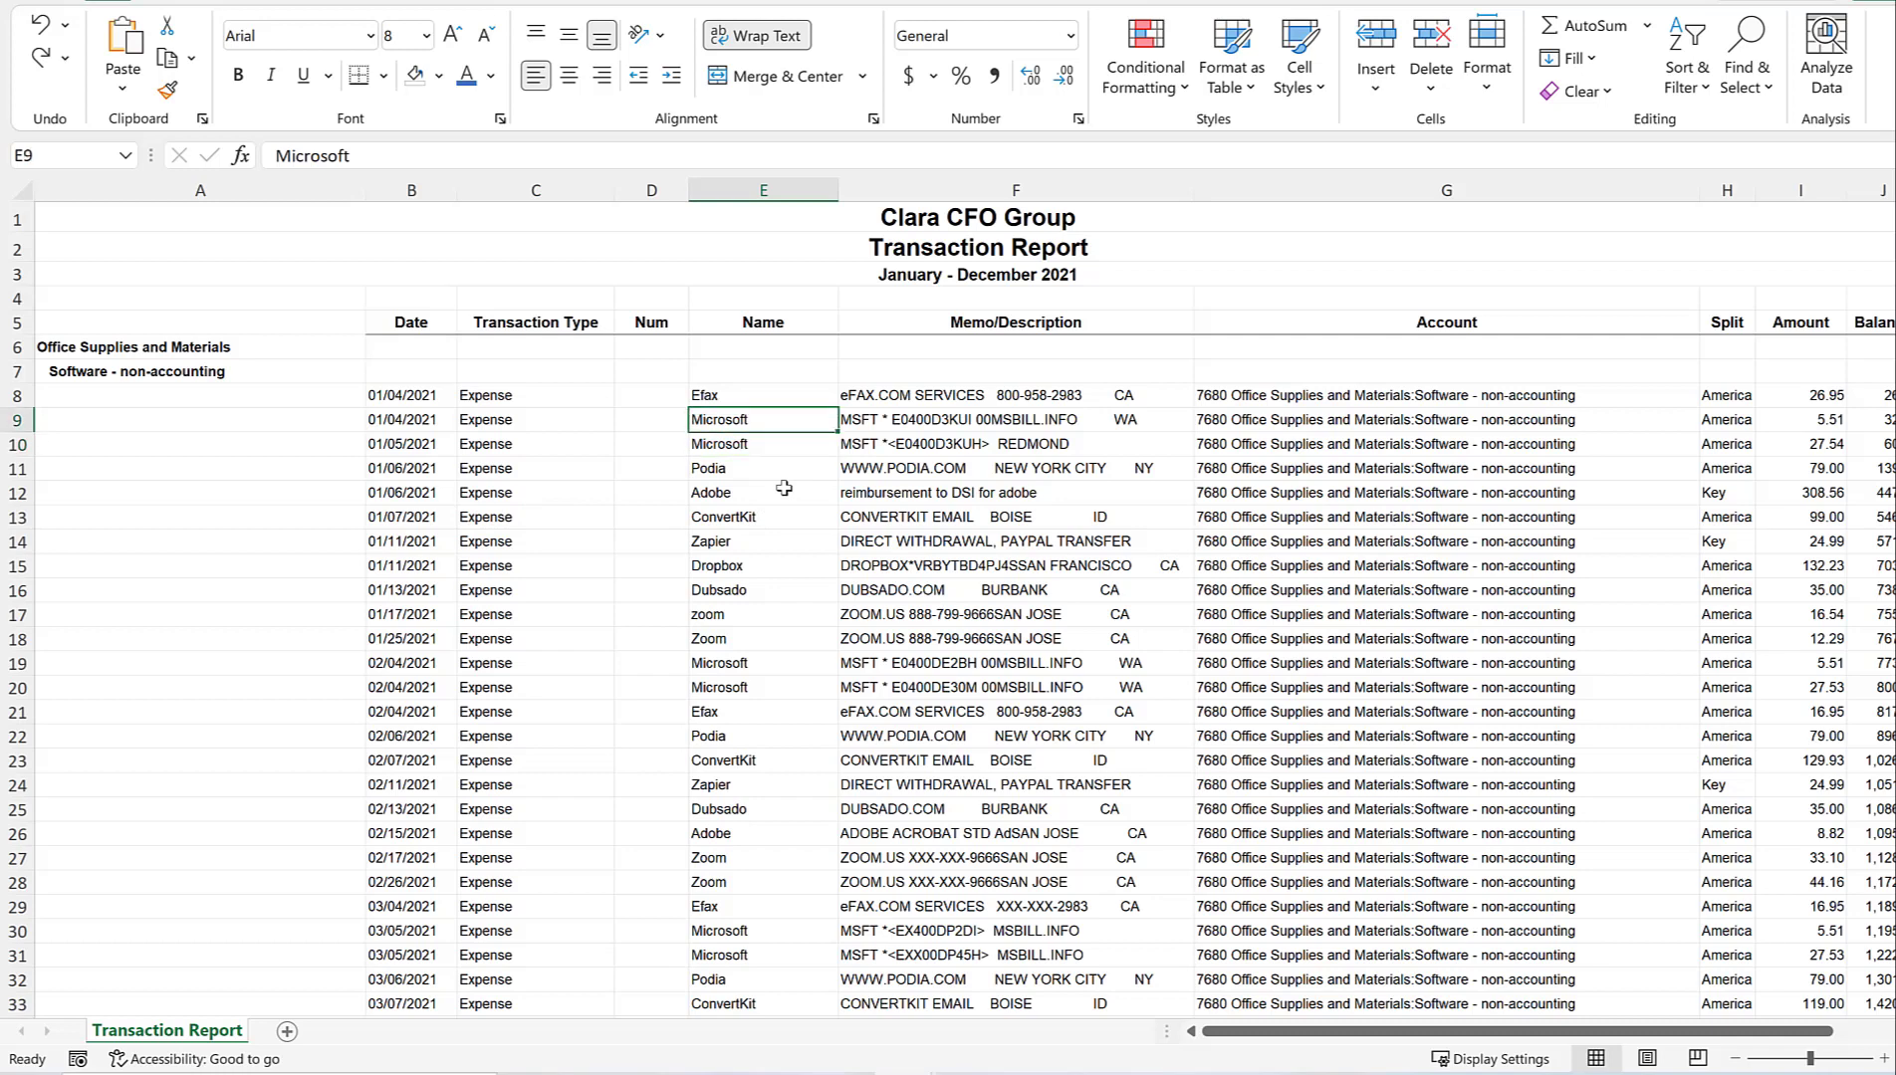
Check the Name column entries between the Microsoft expense in row 9 and the zoom expense in row 17.
{"action": "left_click", "coordinate": [784, 488]}
{"action": "key", "text": "Down"}
{"action": "key", "text": "Down"}
{"action": "key", "text": "Down"}
{"action": "key", "text": "Down"}
{"action": "key", "text": "Down"}
{"action": "key", "text": "Down"}
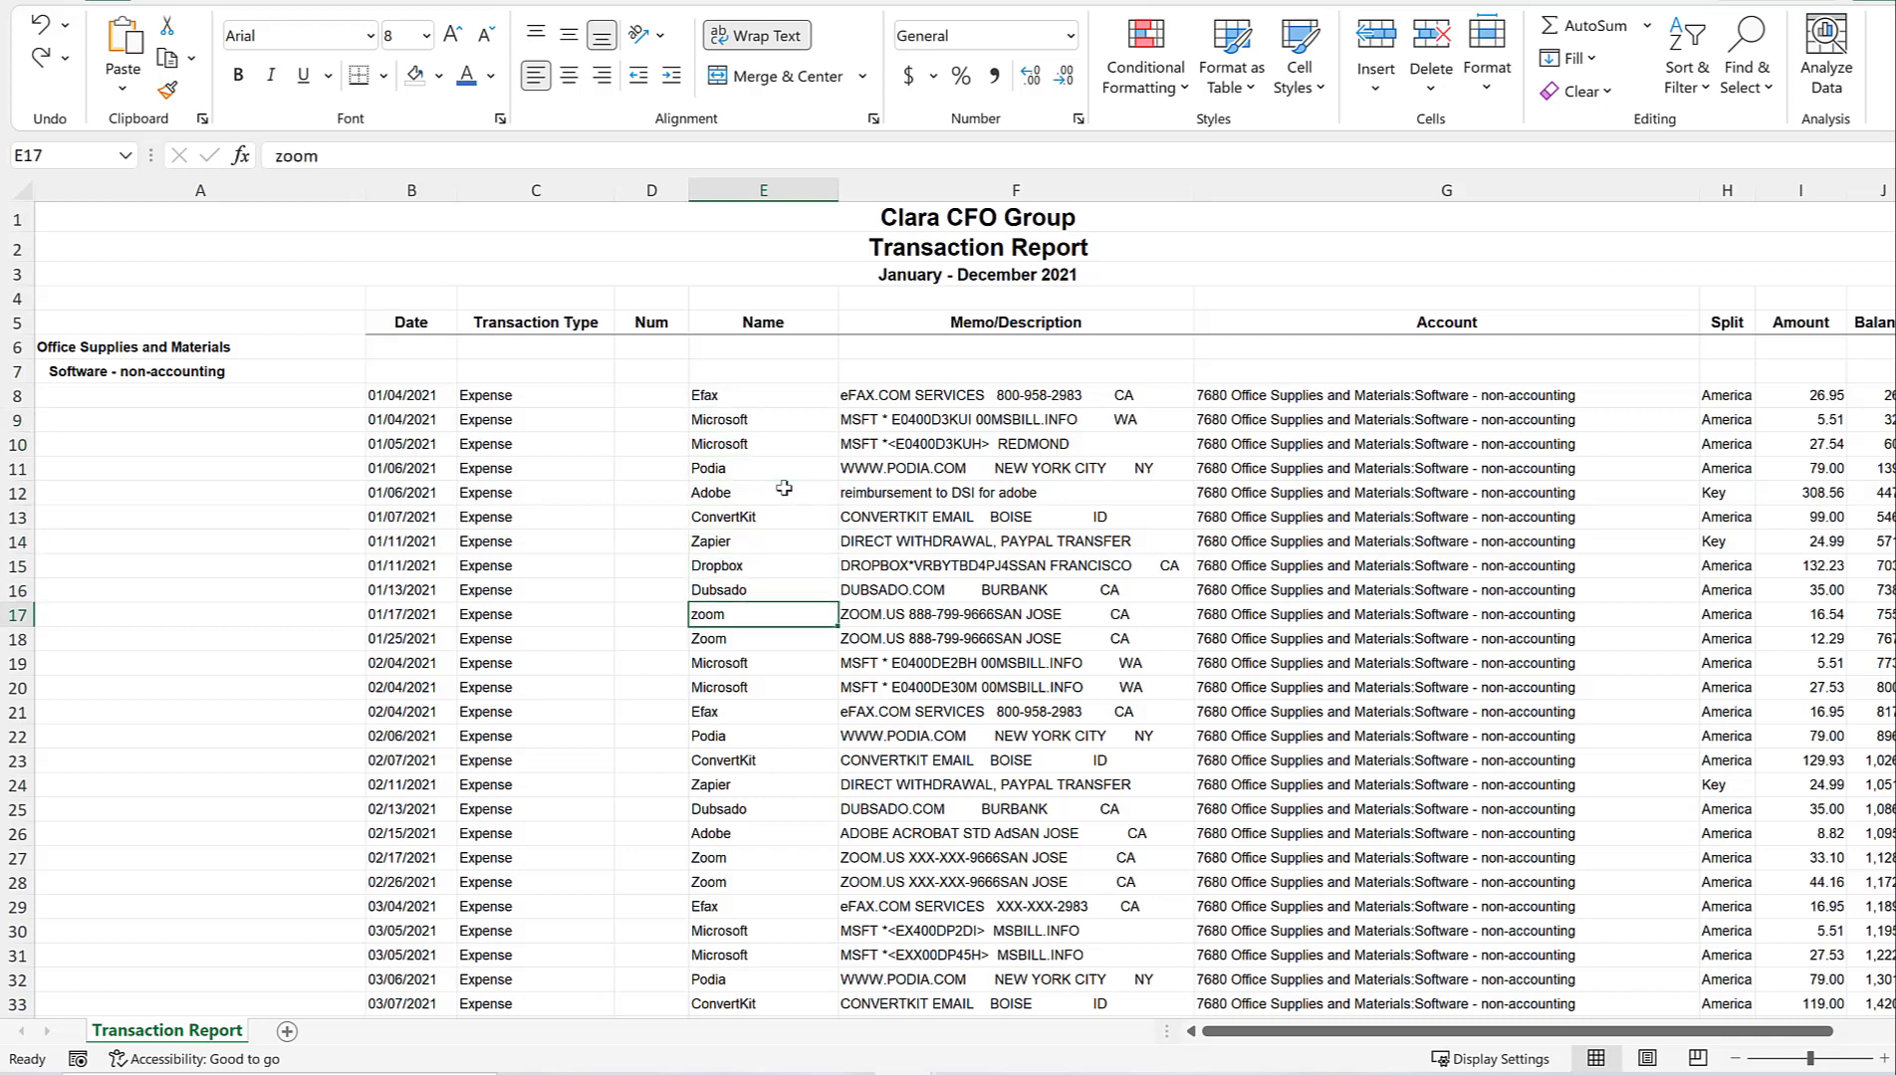
{"action": "key", "text": "Up"}
{"action": "key", "text": "Up"}
{"action": "key", "text": "Up"}
{"action": "key", "text": "Up"}
{"action": "key", "text": "Up"}
{"action": "key", "text": "Up"}
{"action": "key", "text": "Up"}
{"action": "key", "text": "Up"}
{"action": "key", "text": "Up"}
{"action": "key", "text": "Up"}
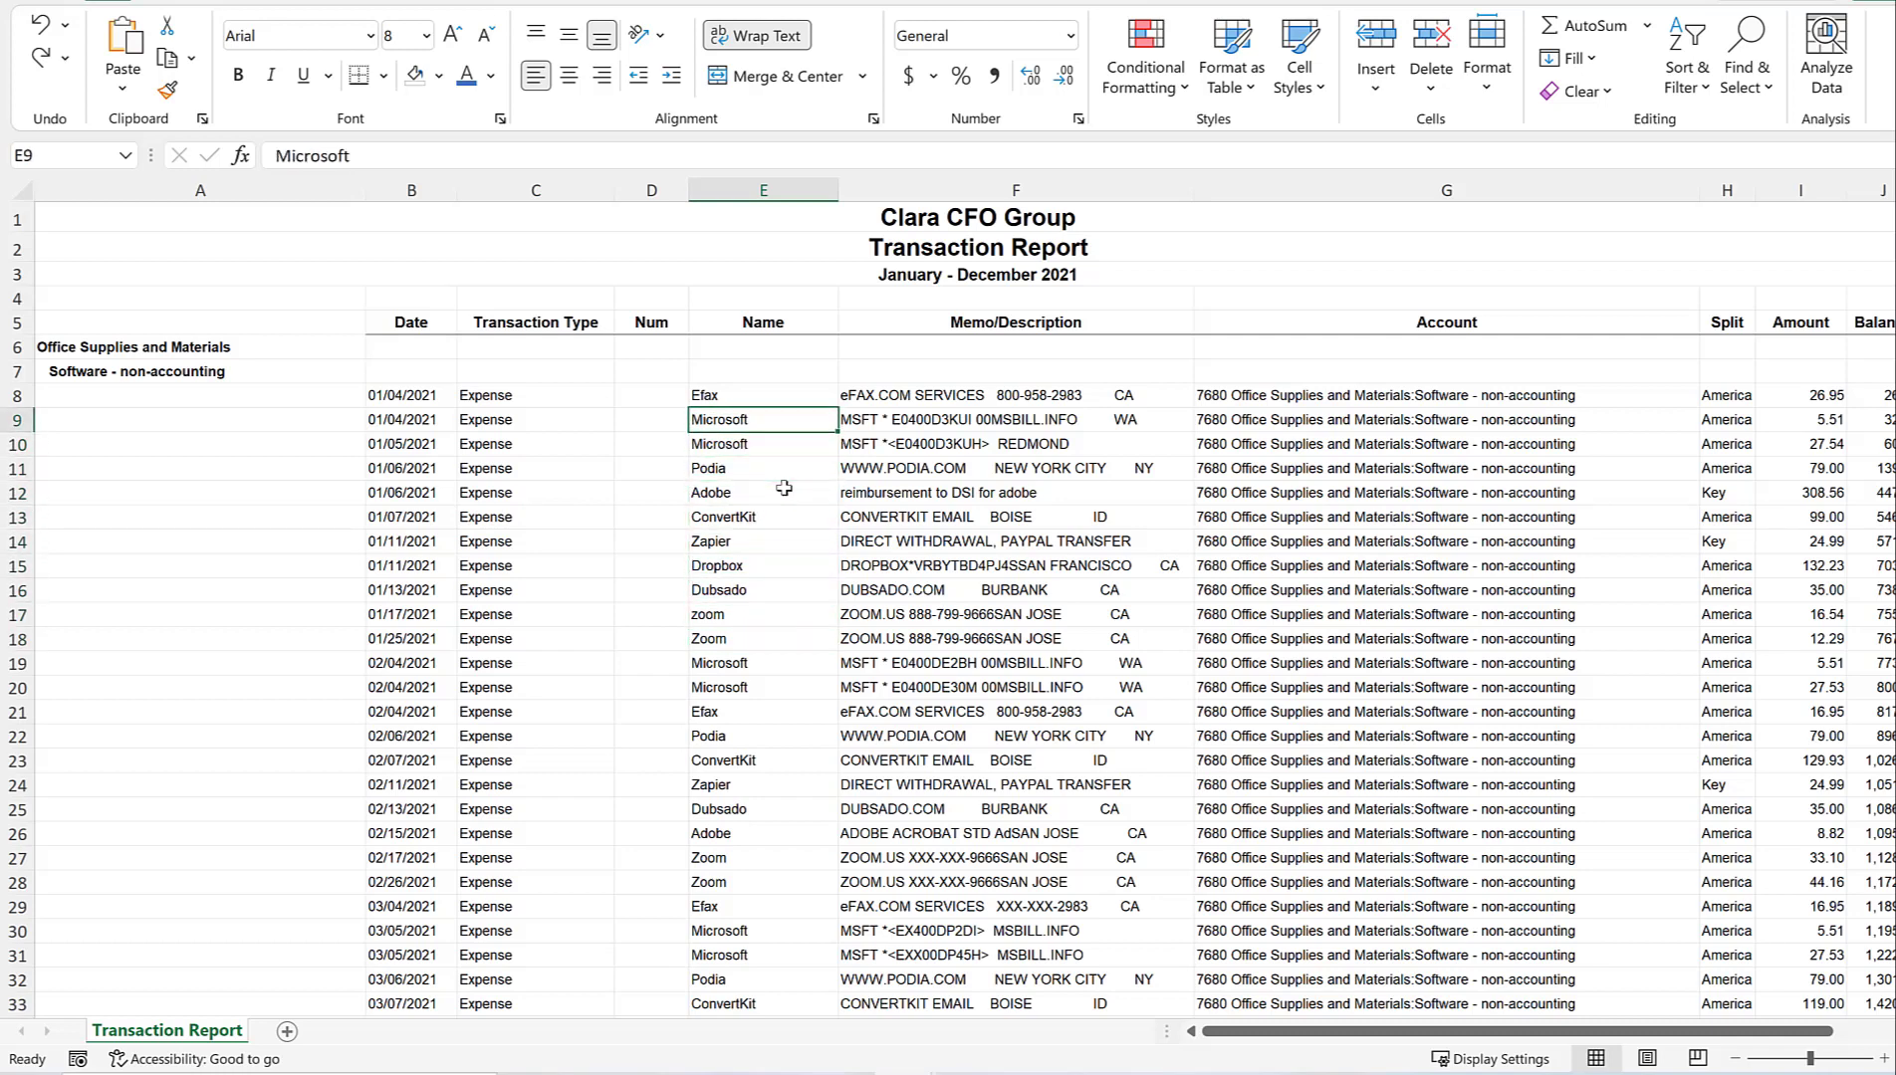
{"action": "key", "text": "Down"}
{"action": "key", "text": "Down"}
{"action": "key", "text": "Down"}
{"action": "key", "text": "Down"}
{"action": "key", "text": "Down"}
{"action": "key", "text": "Down"}
{"action": "key", "text": "Down"}
{"action": "key", "text": "Down"}
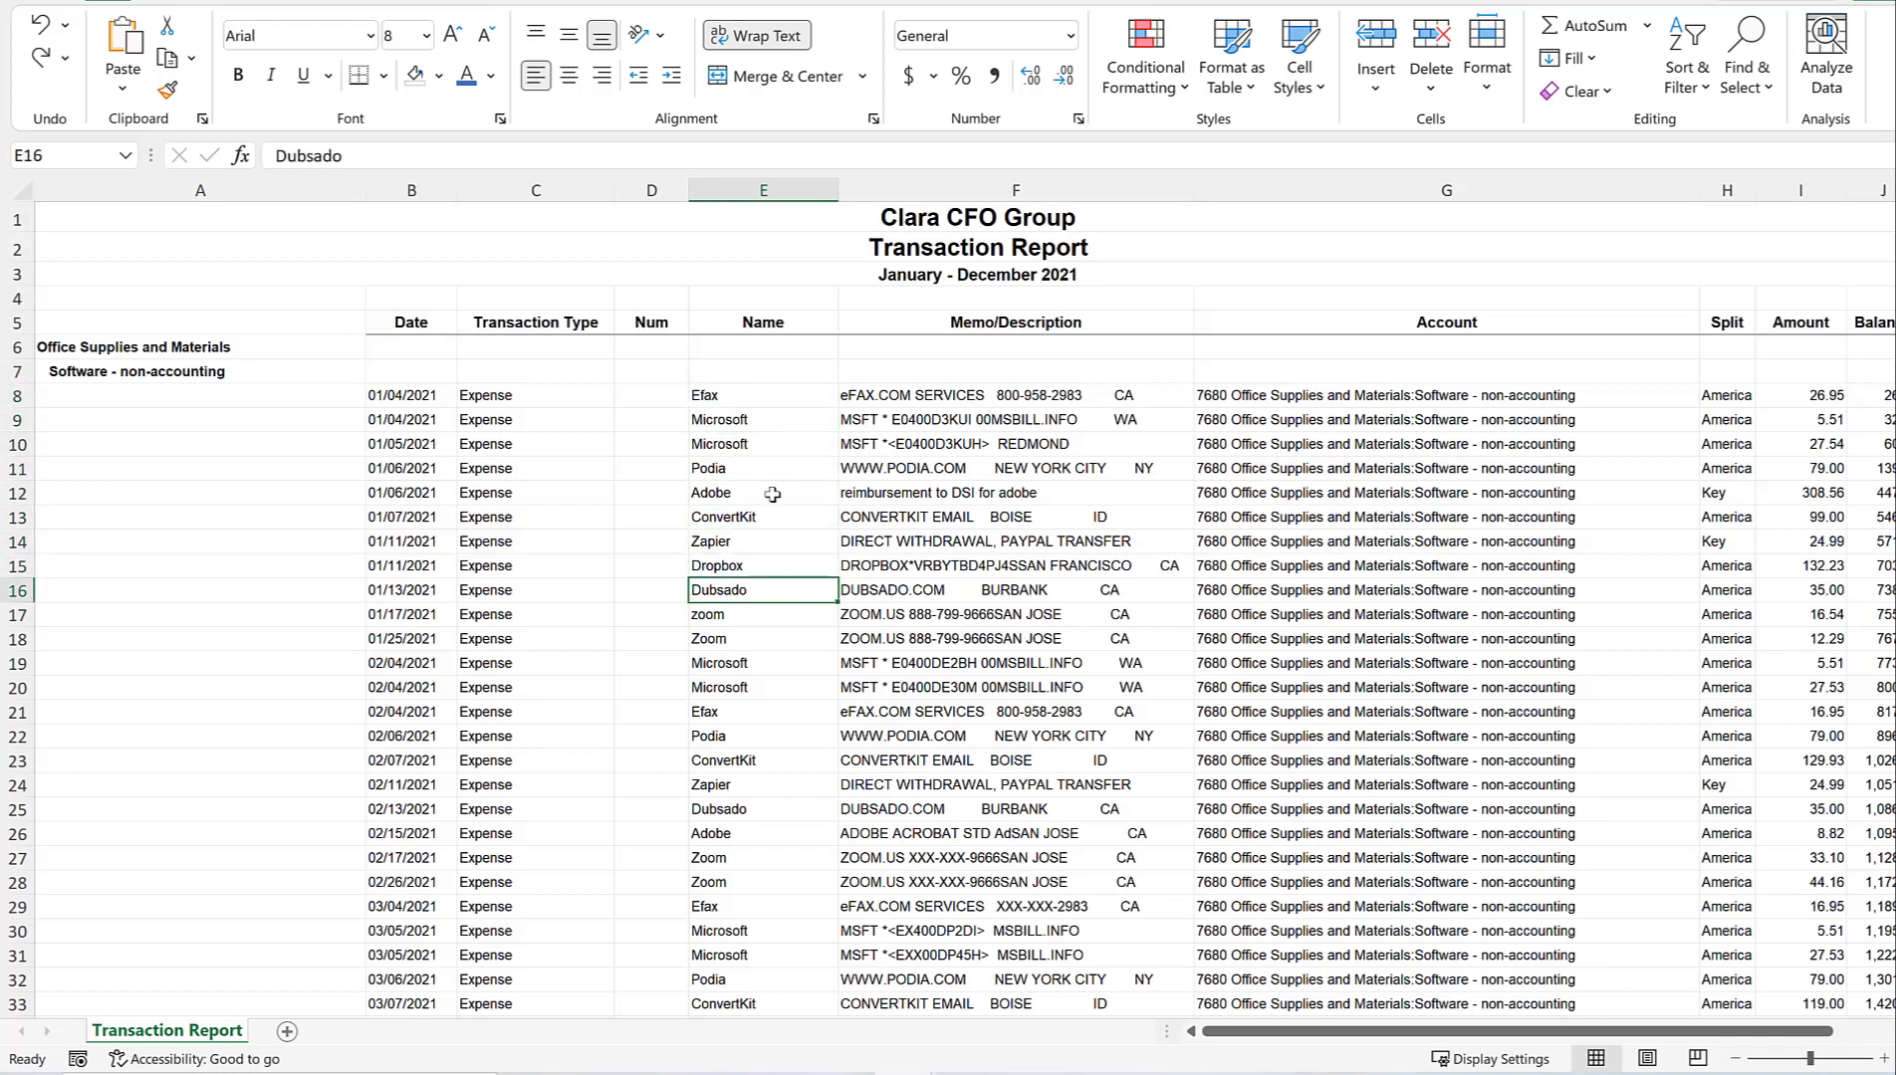
{"action": "left_click", "coordinate": [745, 502]}
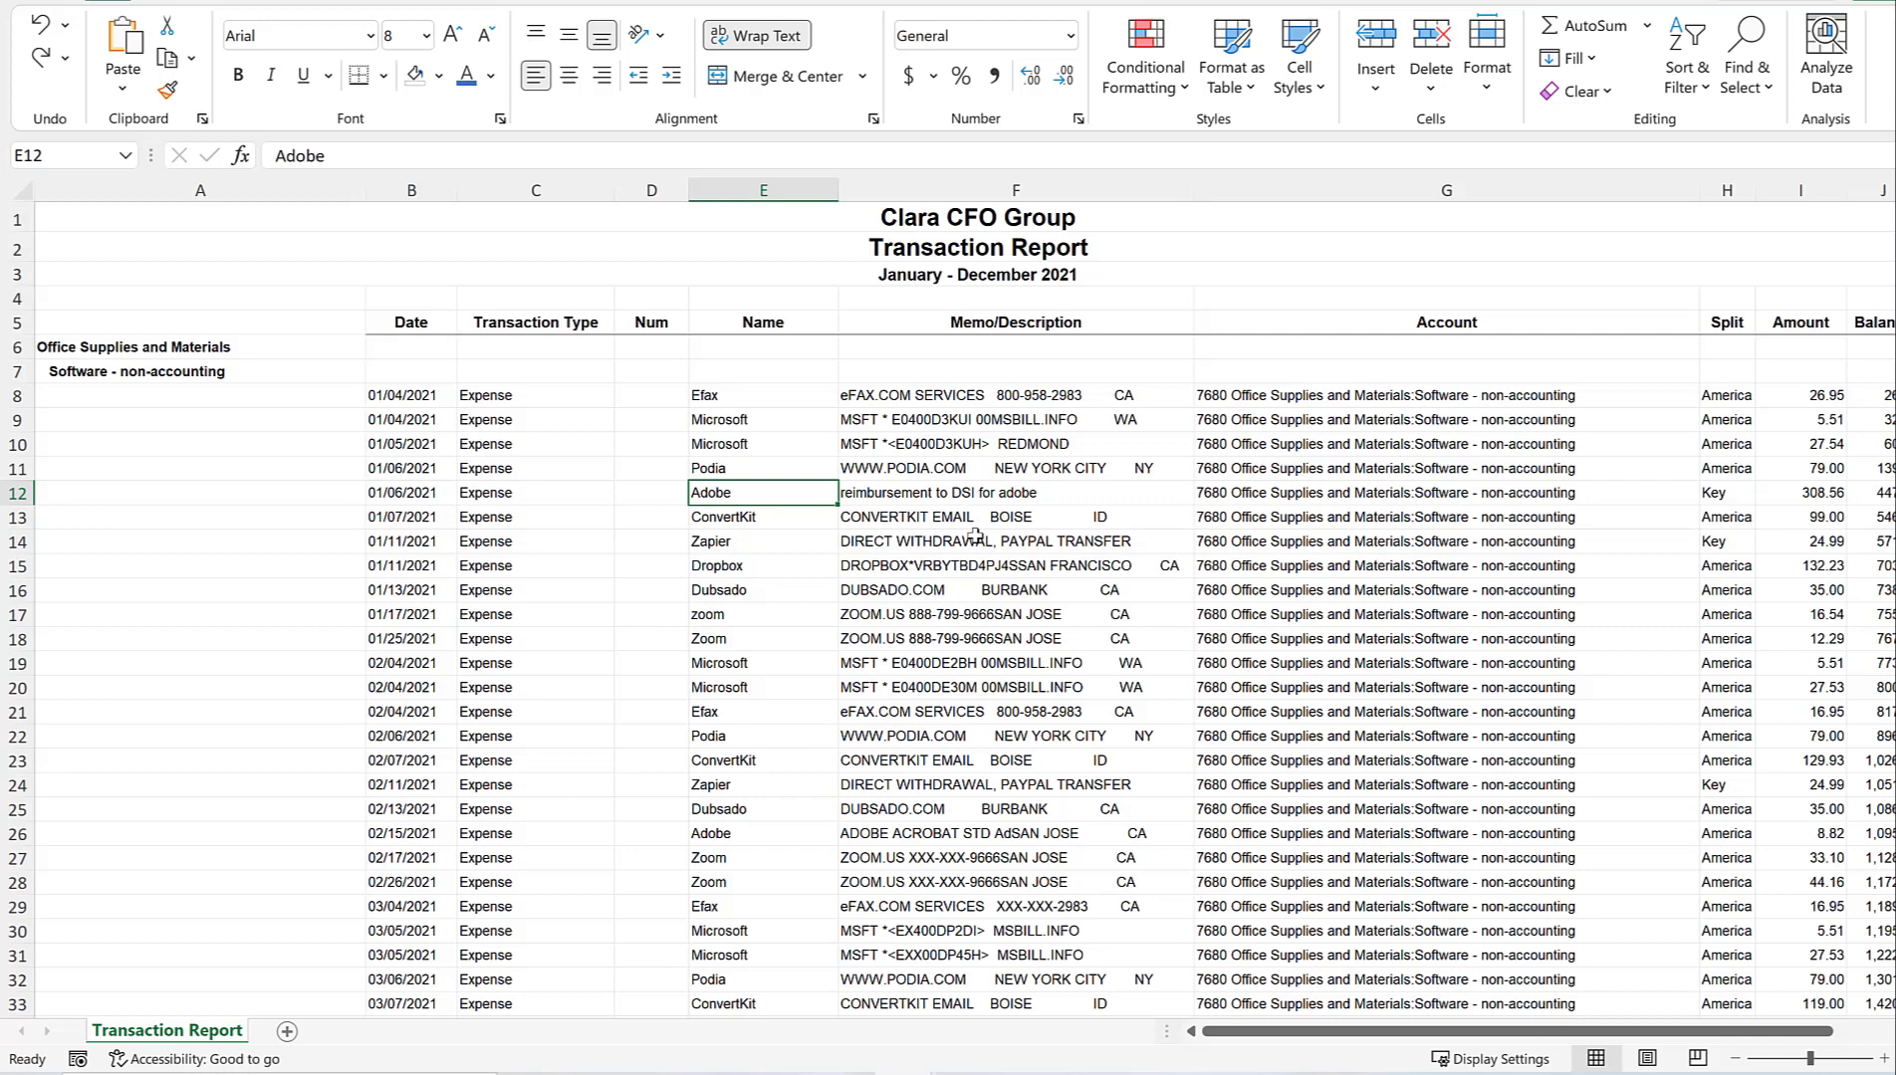
Compare the Memo/Description text with the vendor names in the Name column for the first transactions, starting with Efax in row 8.
{"action": "left_click", "coordinate": [868, 380]}
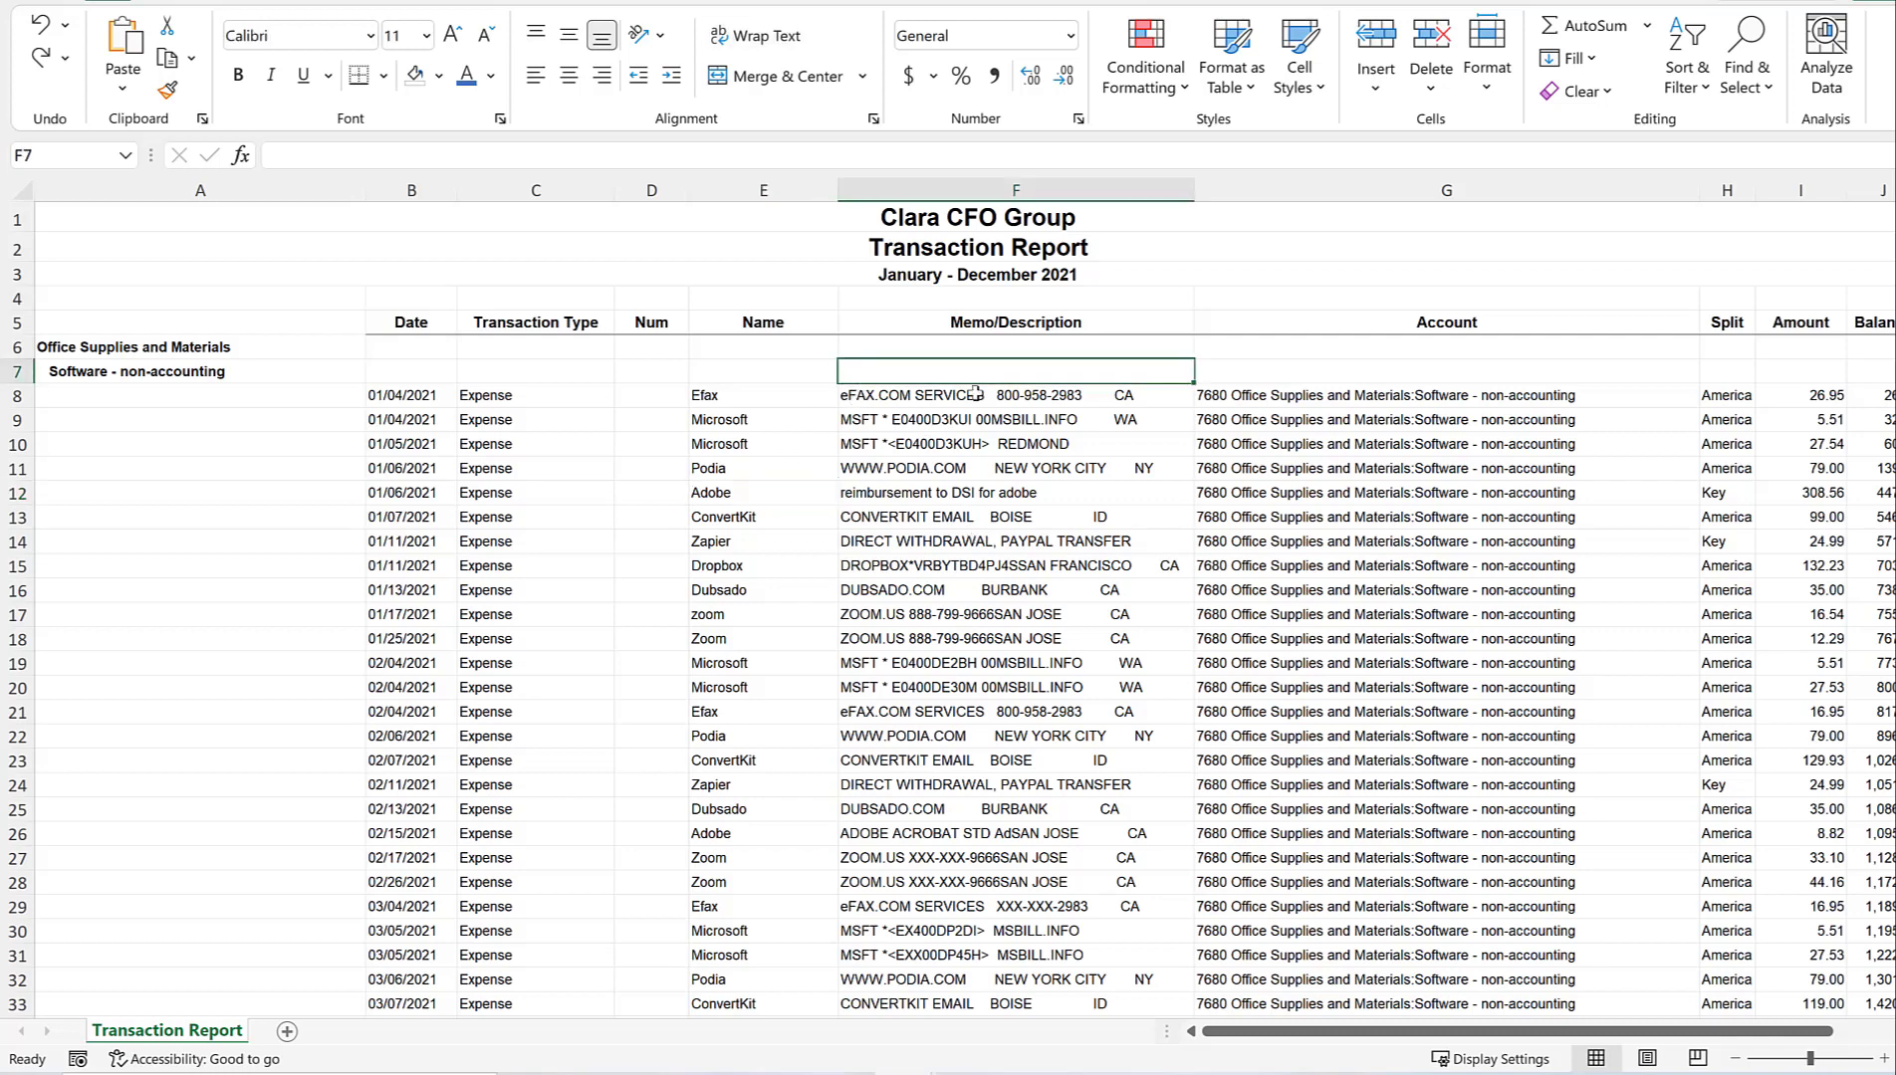
{"action": "left_click", "coordinate": [968, 410]}
{"action": "left_click", "coordinate": [907, 395]}
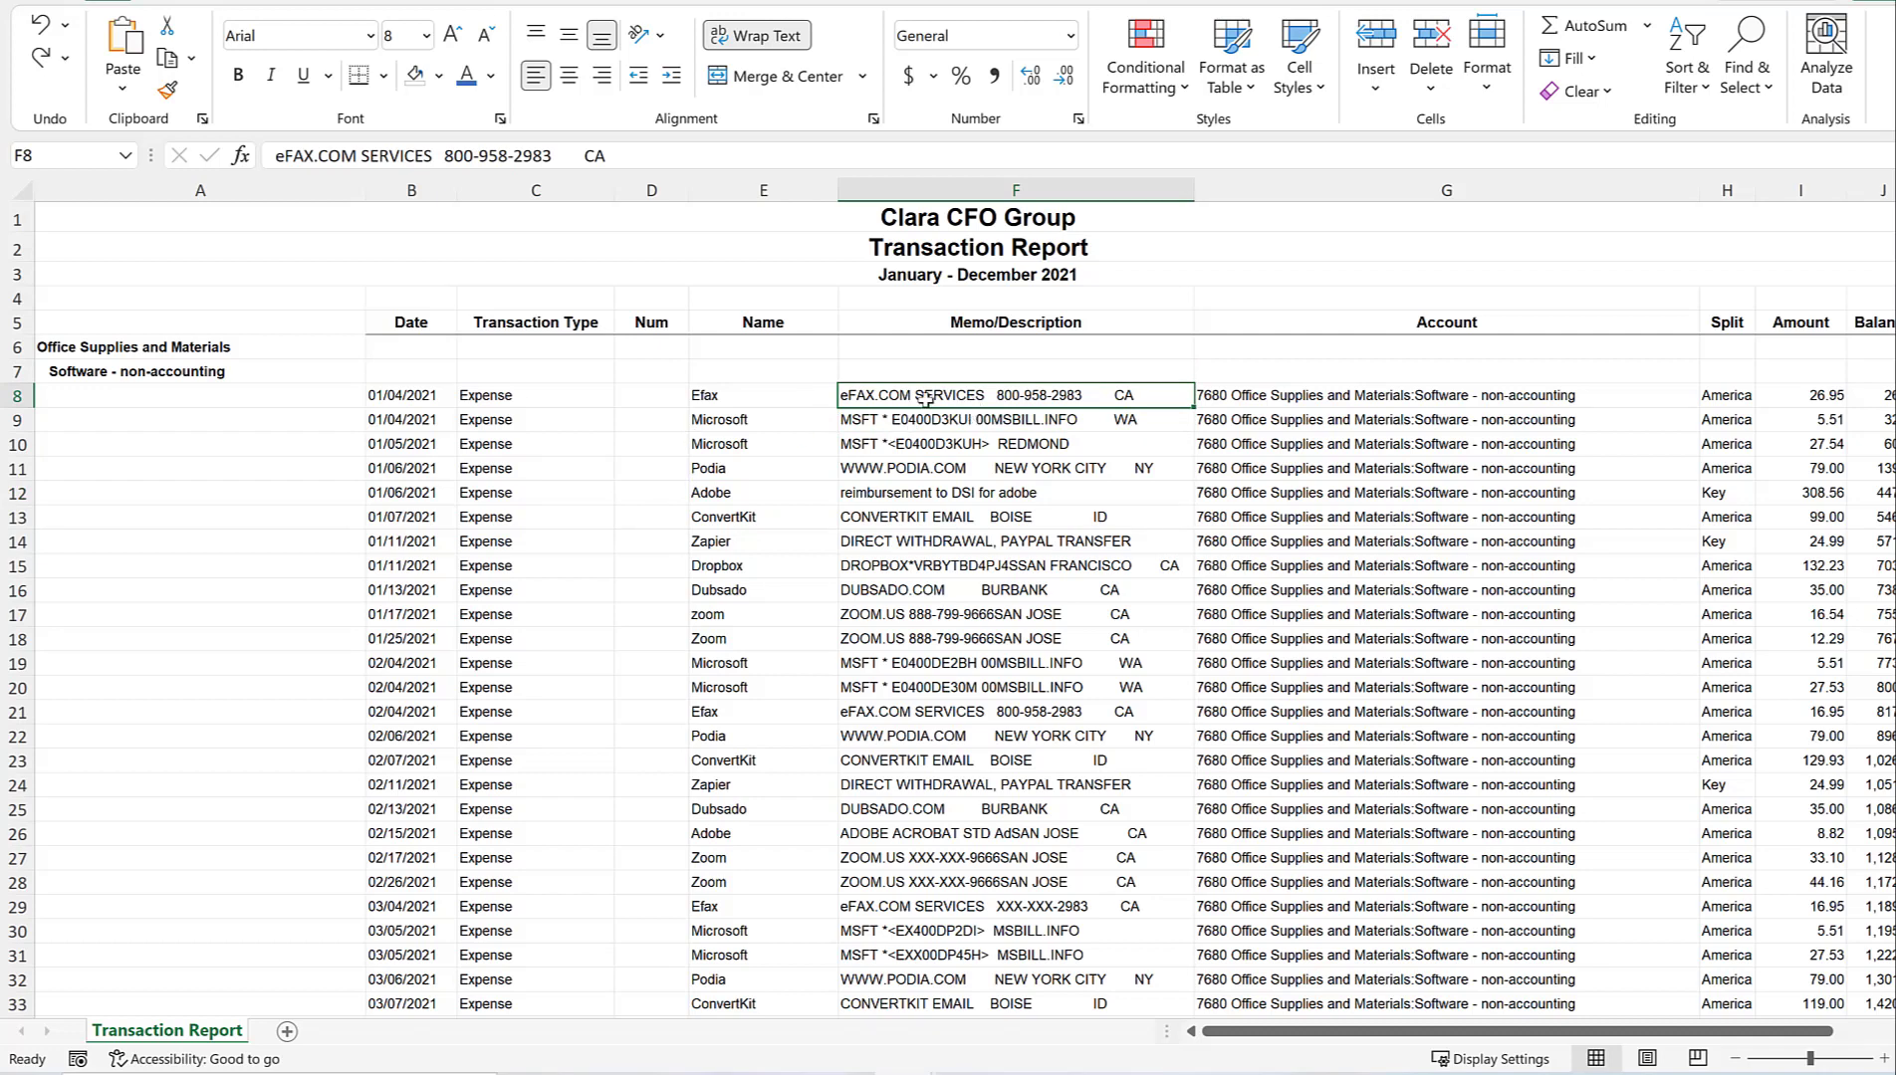
{"action": "left_click", "coordinate": [787, 397]}
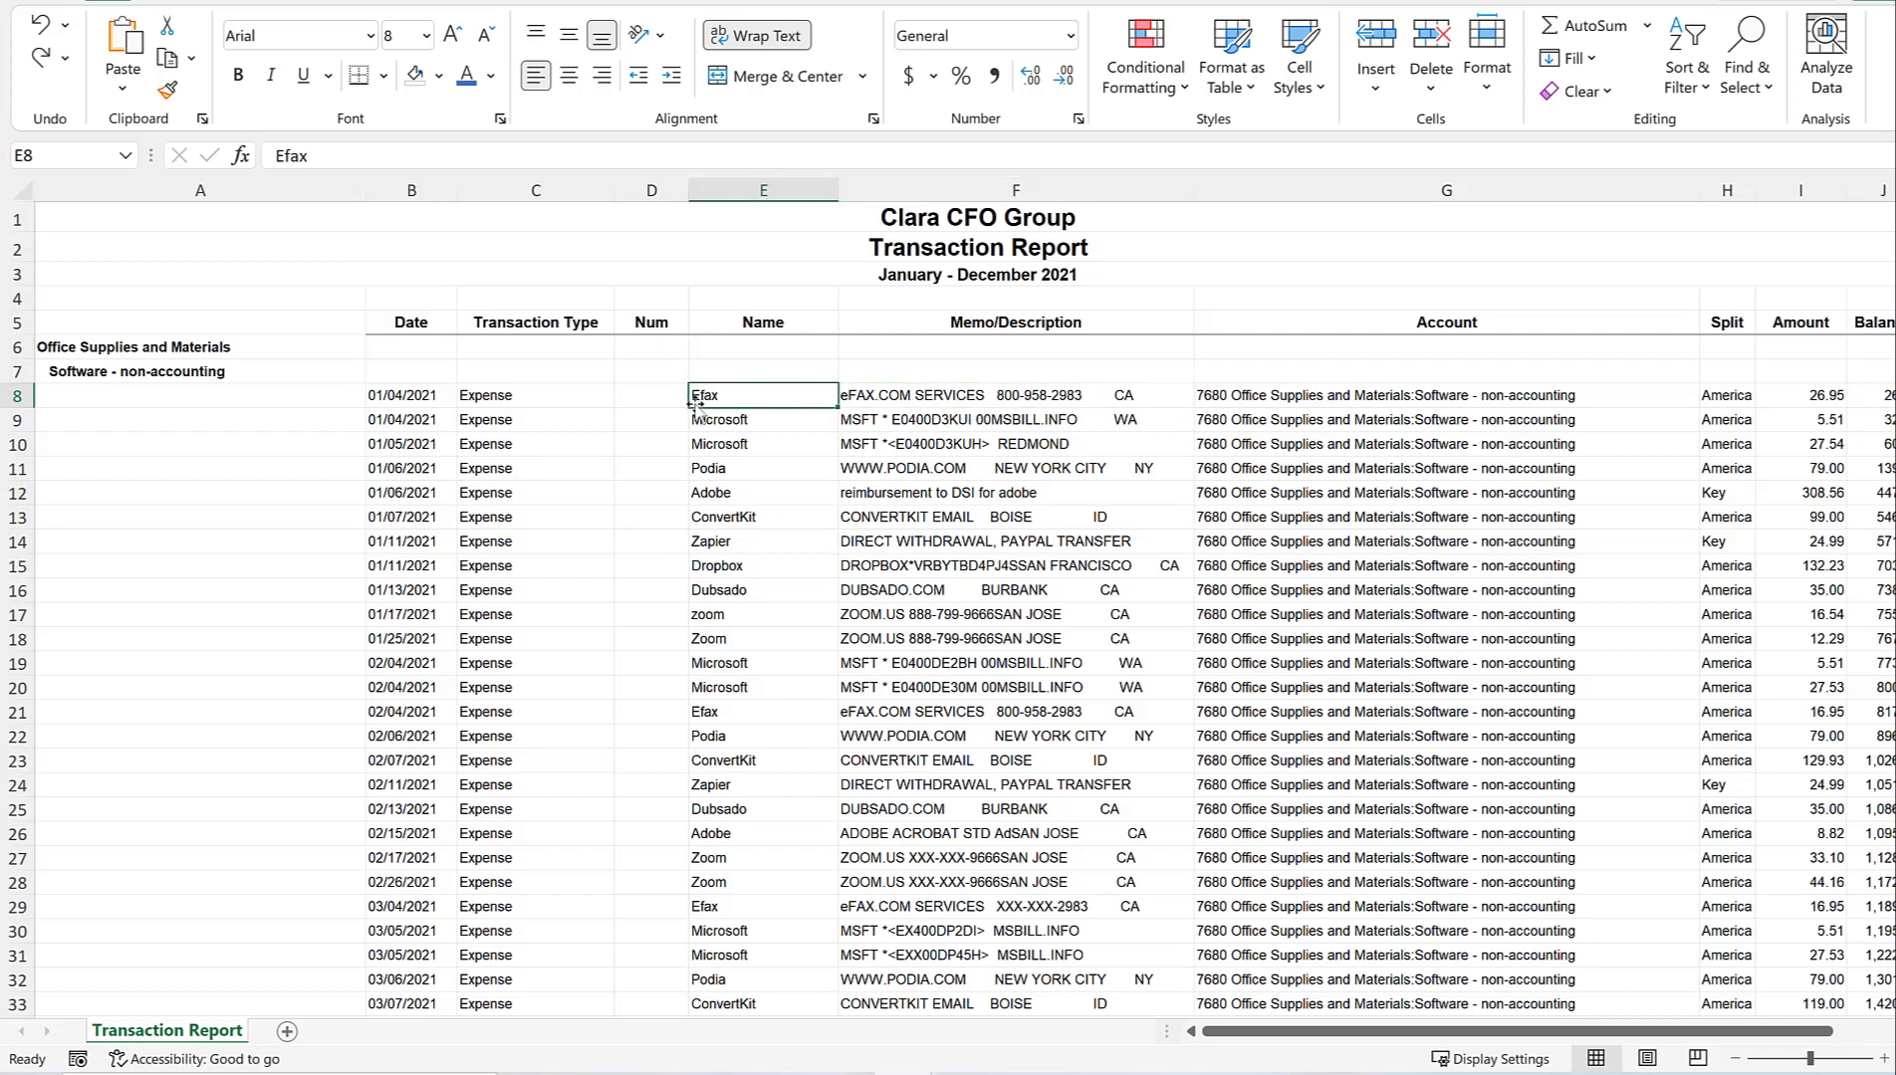
{"action": "left_click", "coordinate": [782, 421]}
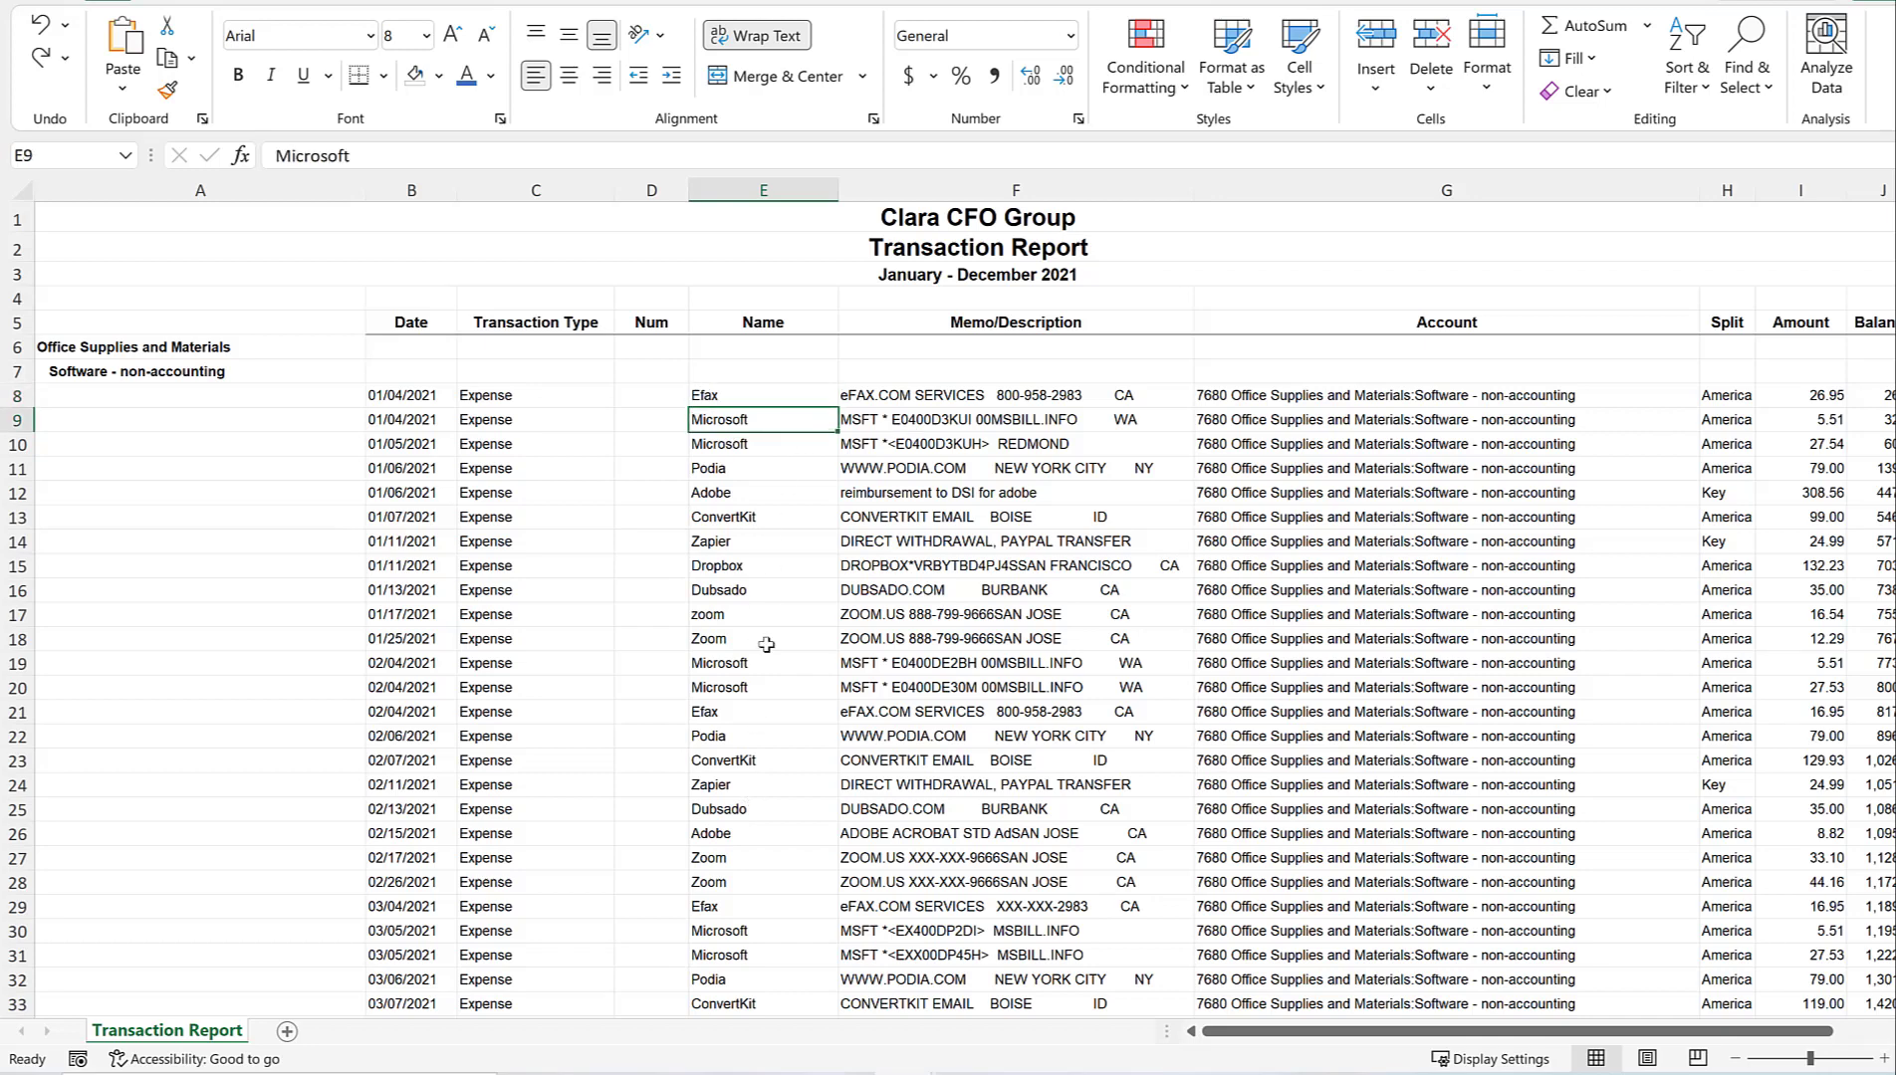
{"action": "left_click_drag", "start_coordinate": [762, 399], "coordinate": [757, 787]}
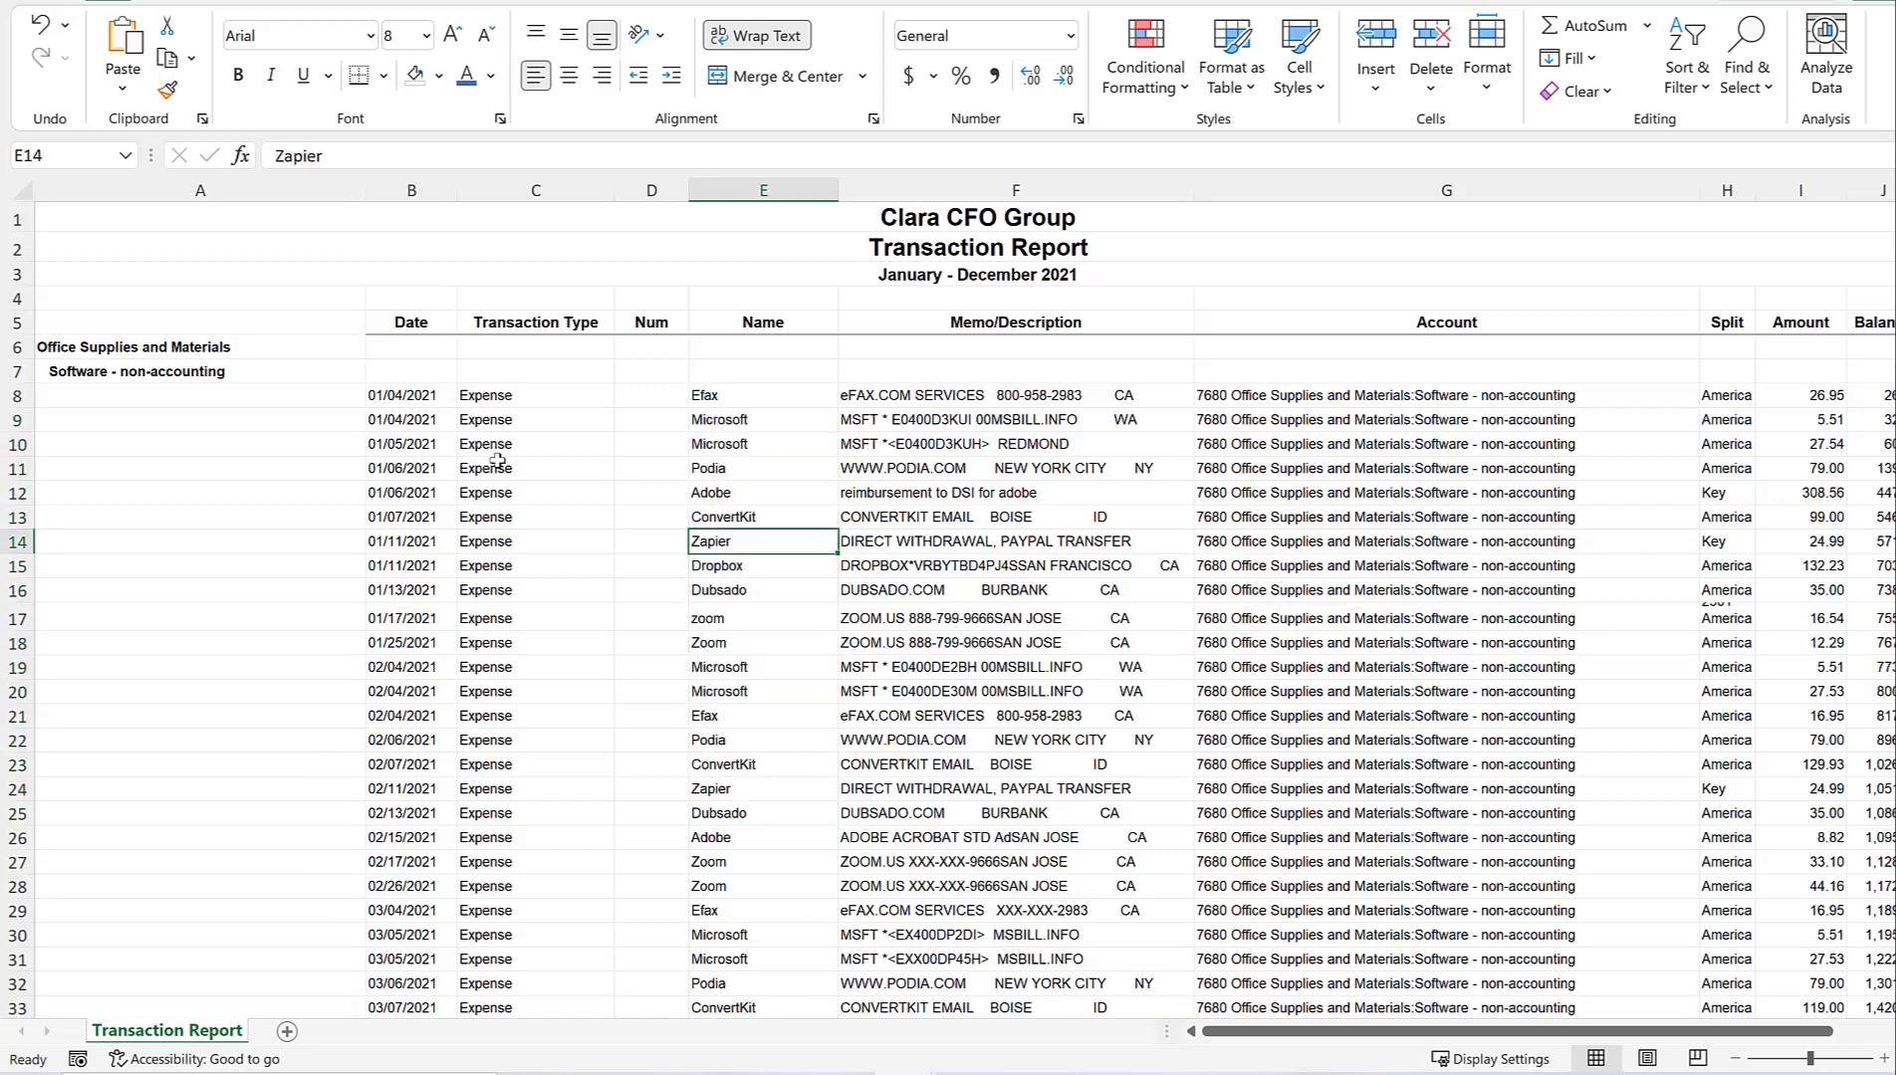
{"action": "left_click", "coordinate": [439, 391]}
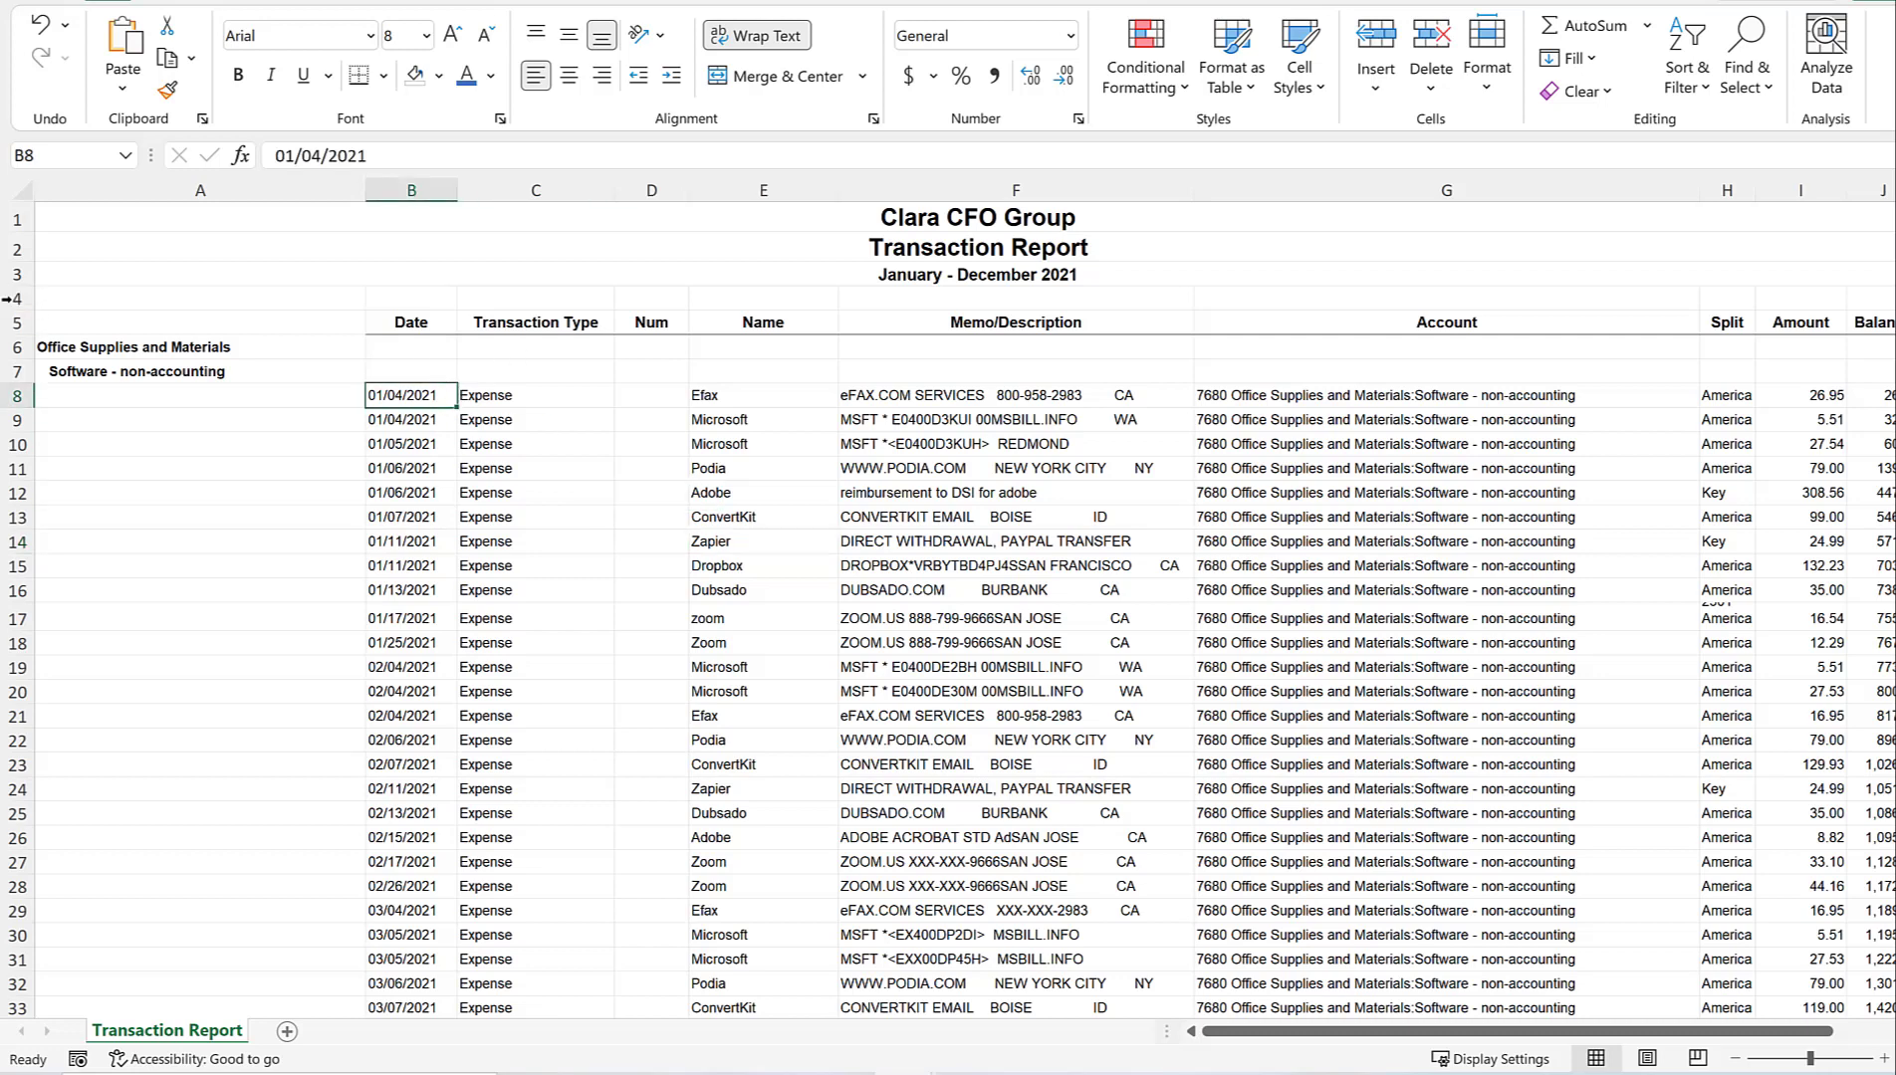
Examine the header row 5, the transaction block starting at row 8, and the category heading rows 6 and 7 between them.
{"action": "left_click", "coordinate": [416, 325]}
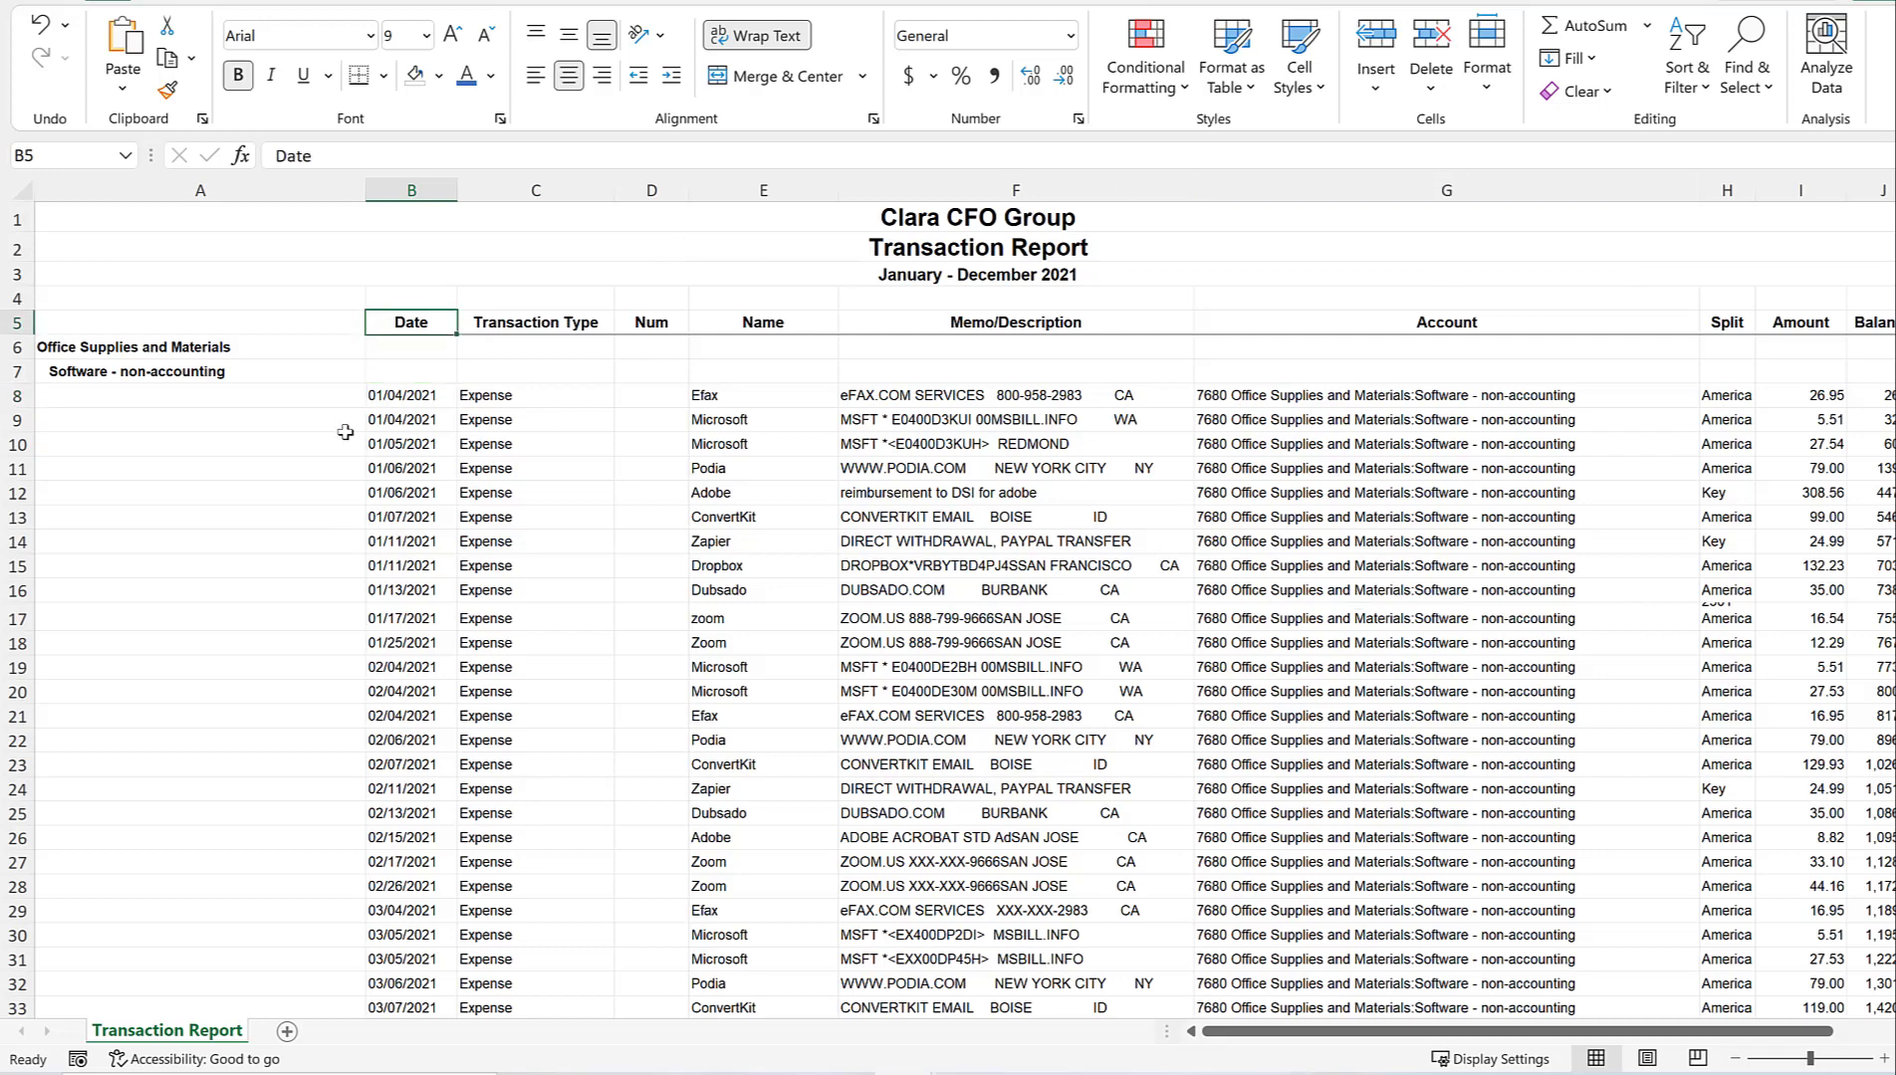
{"action": "left_click_drag", "start_coordinate": [8, 347], "coordinate": [8, 372]}
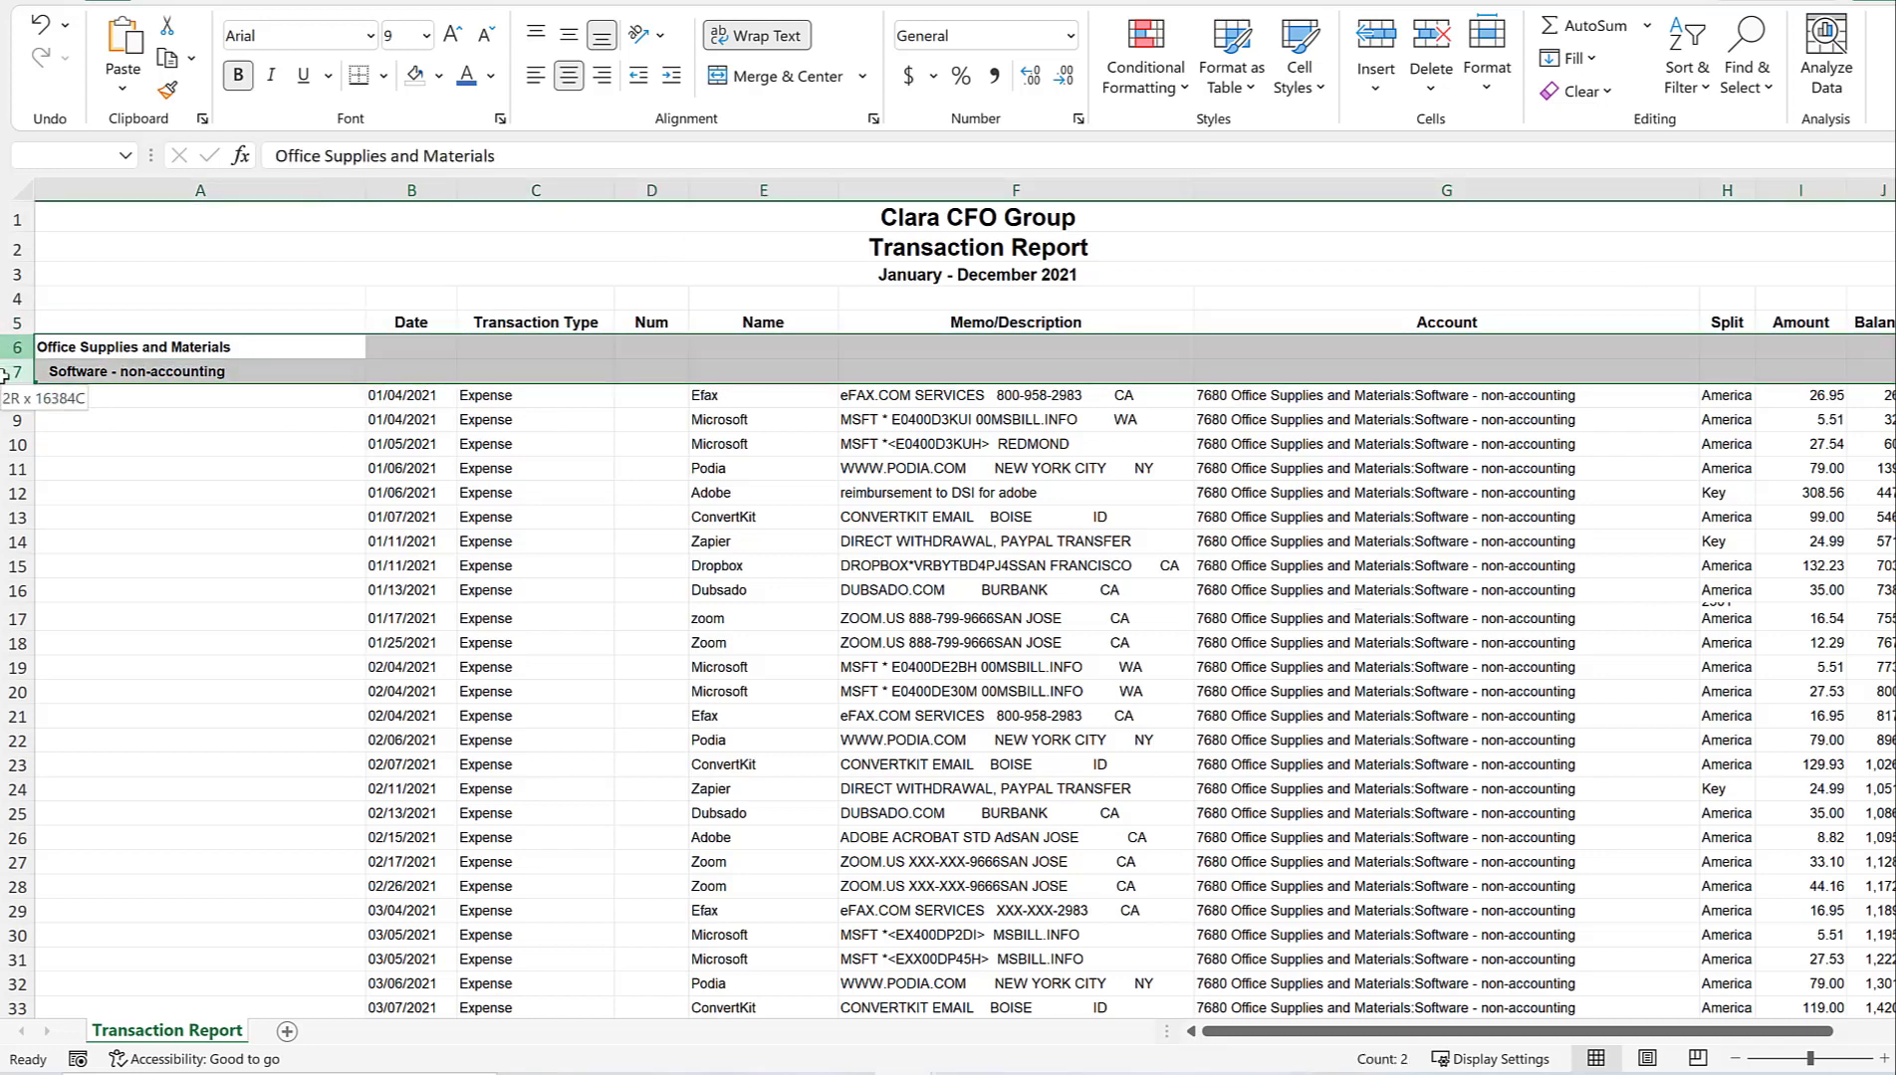
{"action": "left_click_drag", "start_coordinate": [408, 322], "coordinate": [1840, 324]}
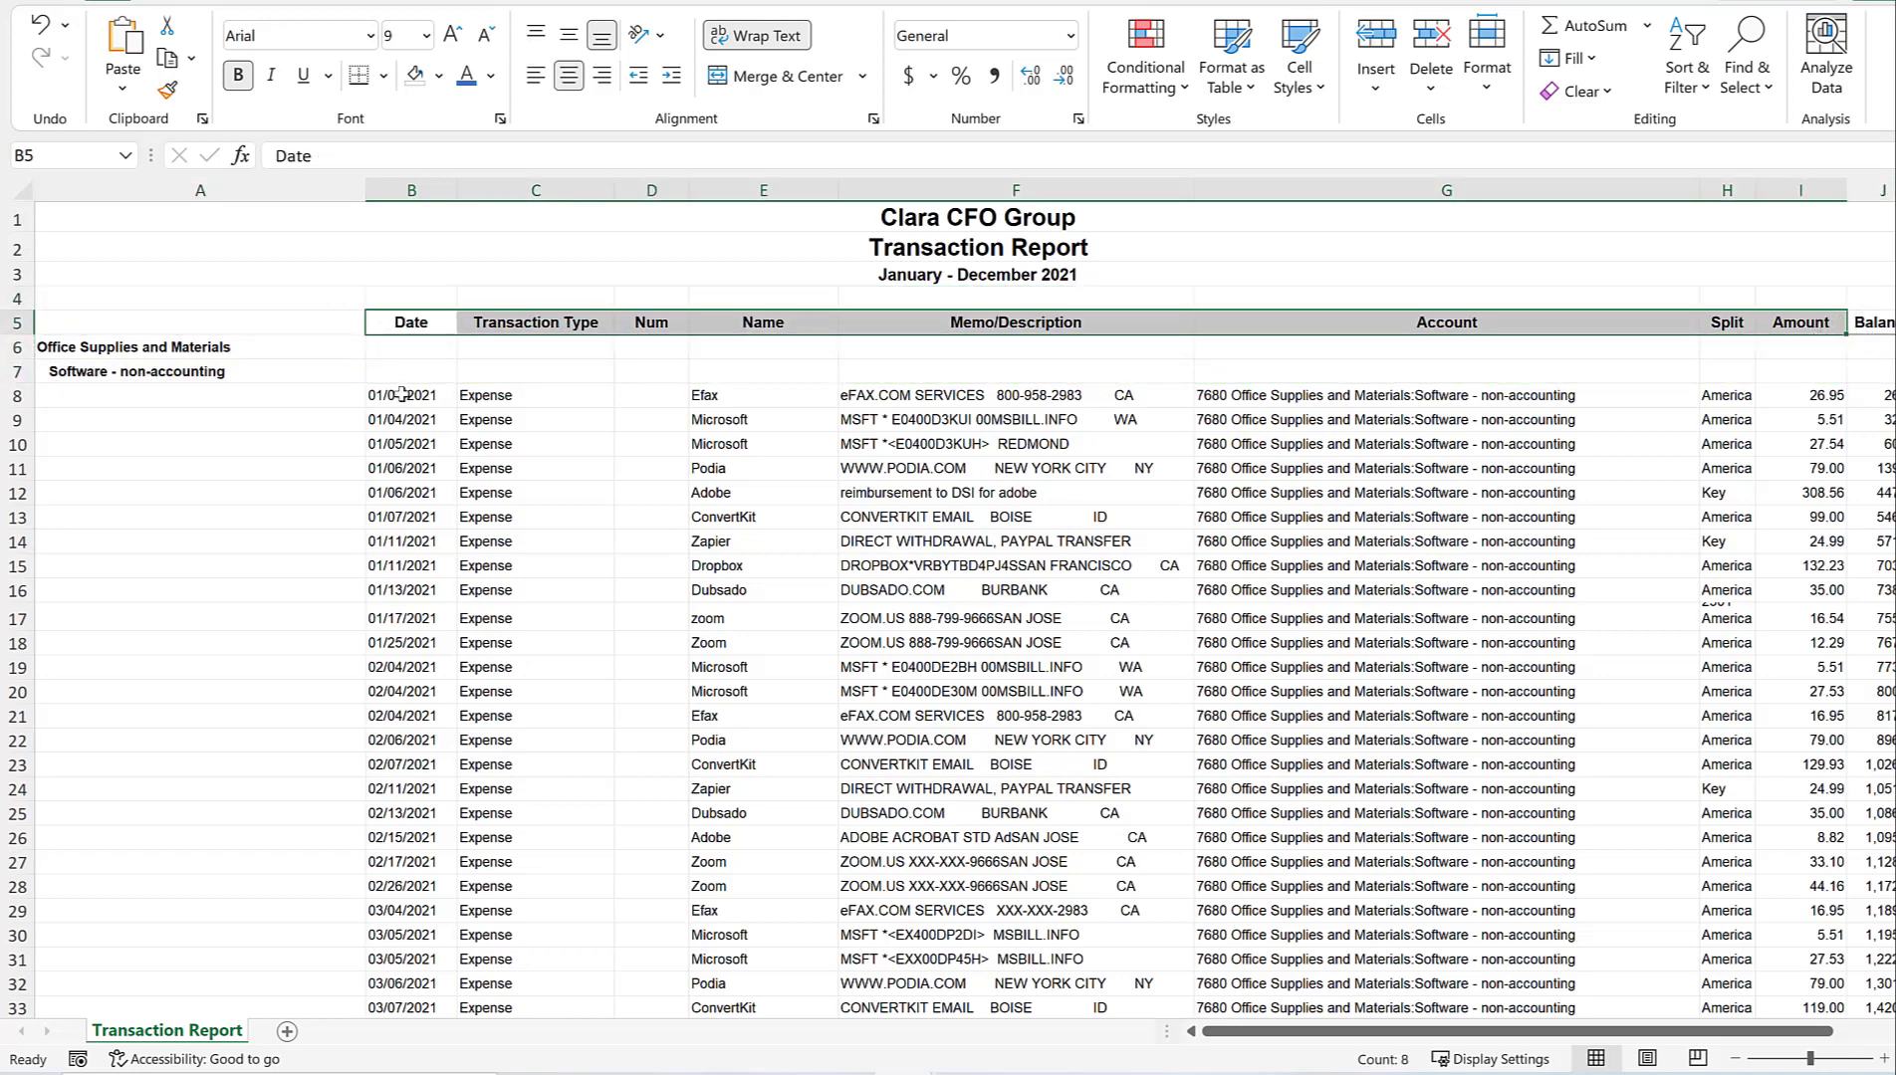
{"action": "left_click_drag", "start_coordinate": [402, 396], "coordinate": [1559, 926]}
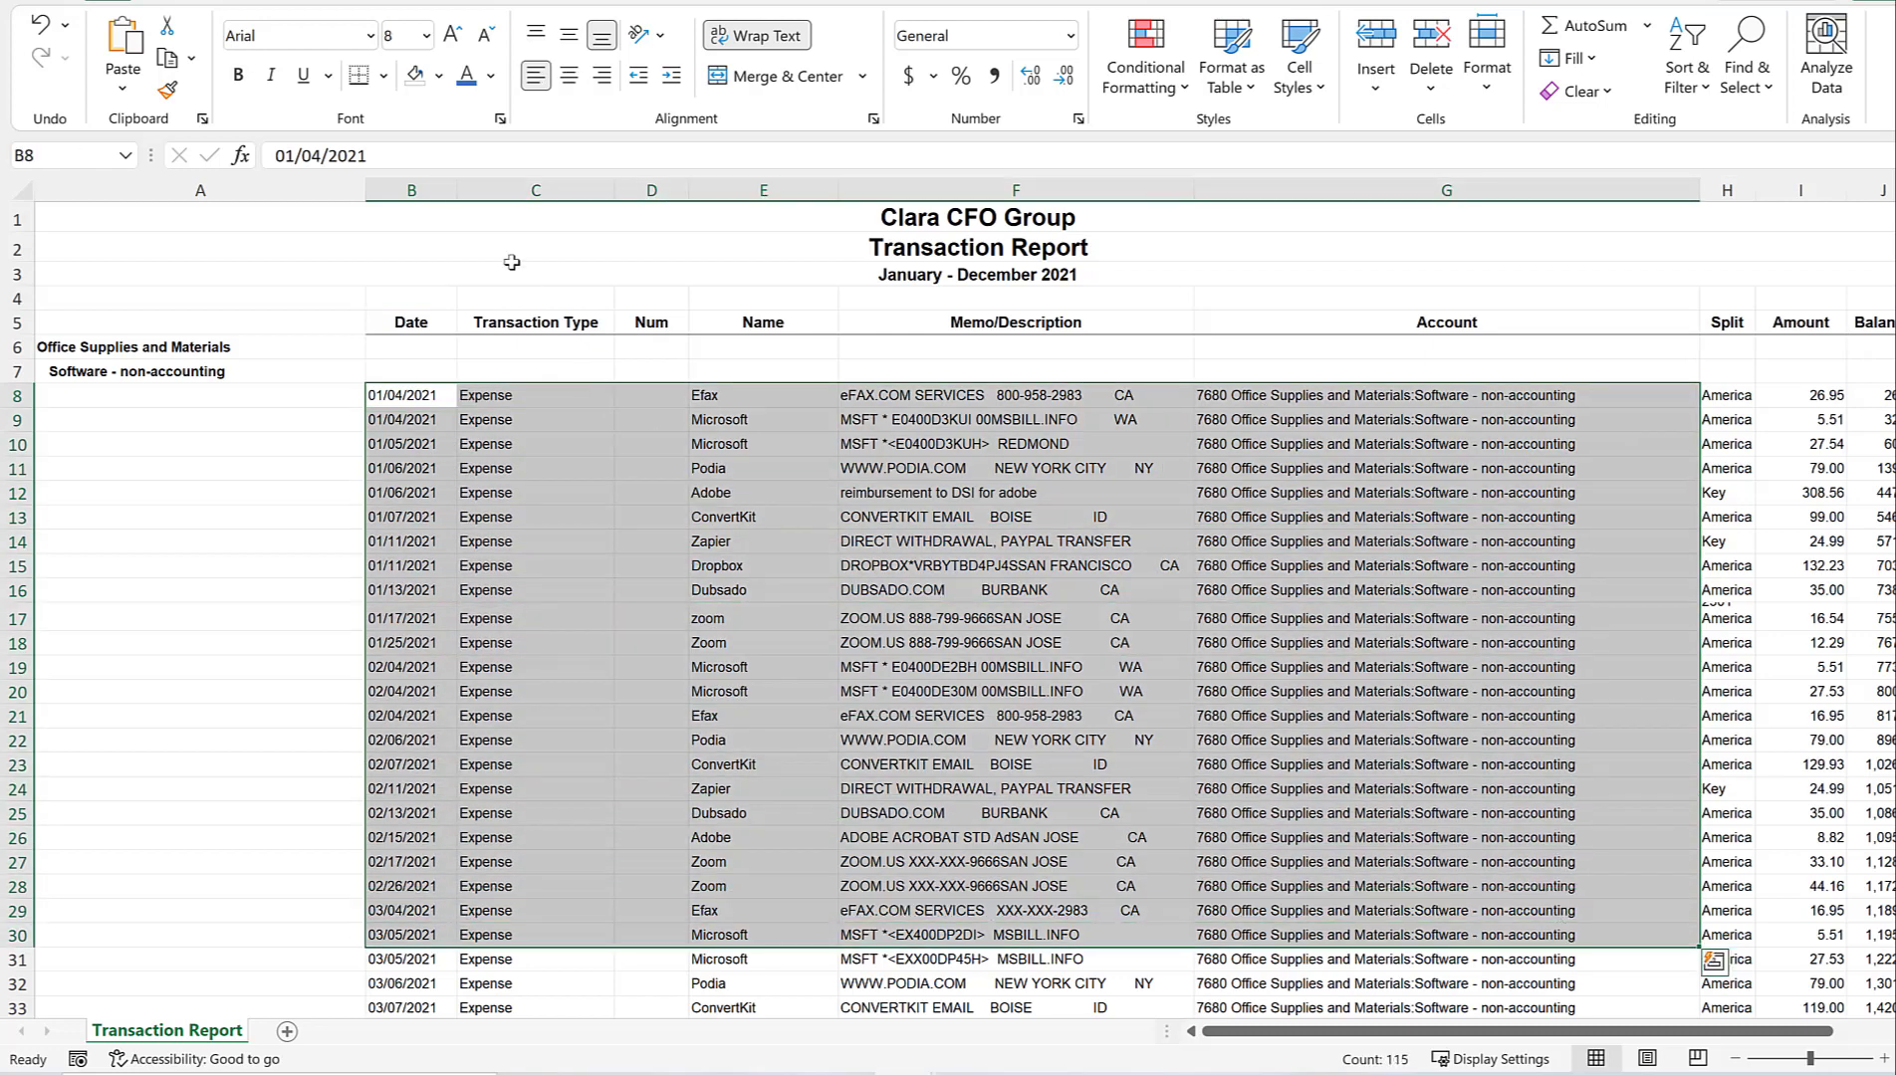
{"action": "left_click_drag", "start_coordinate": [394, 322], "coordinate": [1769, 321]}
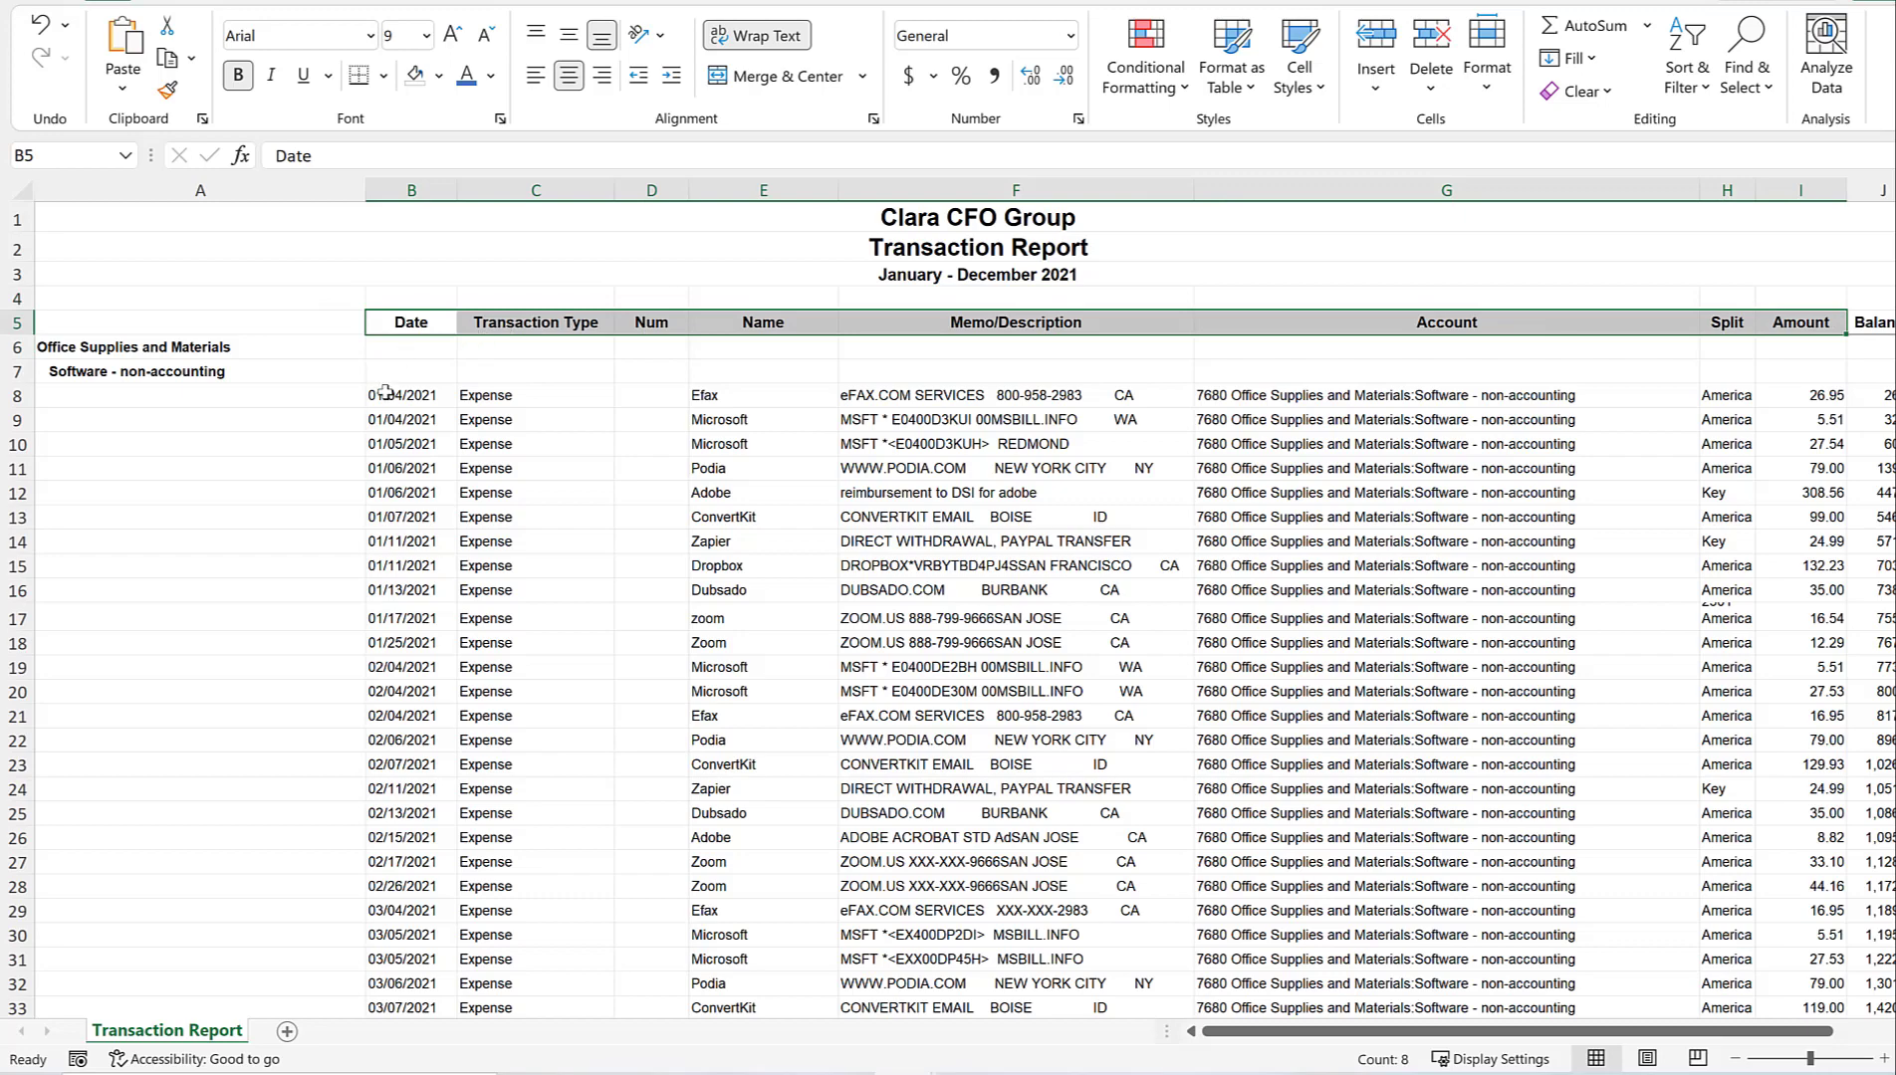
{"action": "left_click_drag", "start_coordinate": [402, 395], "coordinate": [1508, 918]}
{"action": "left_click", "coordinate": [708, 347]}
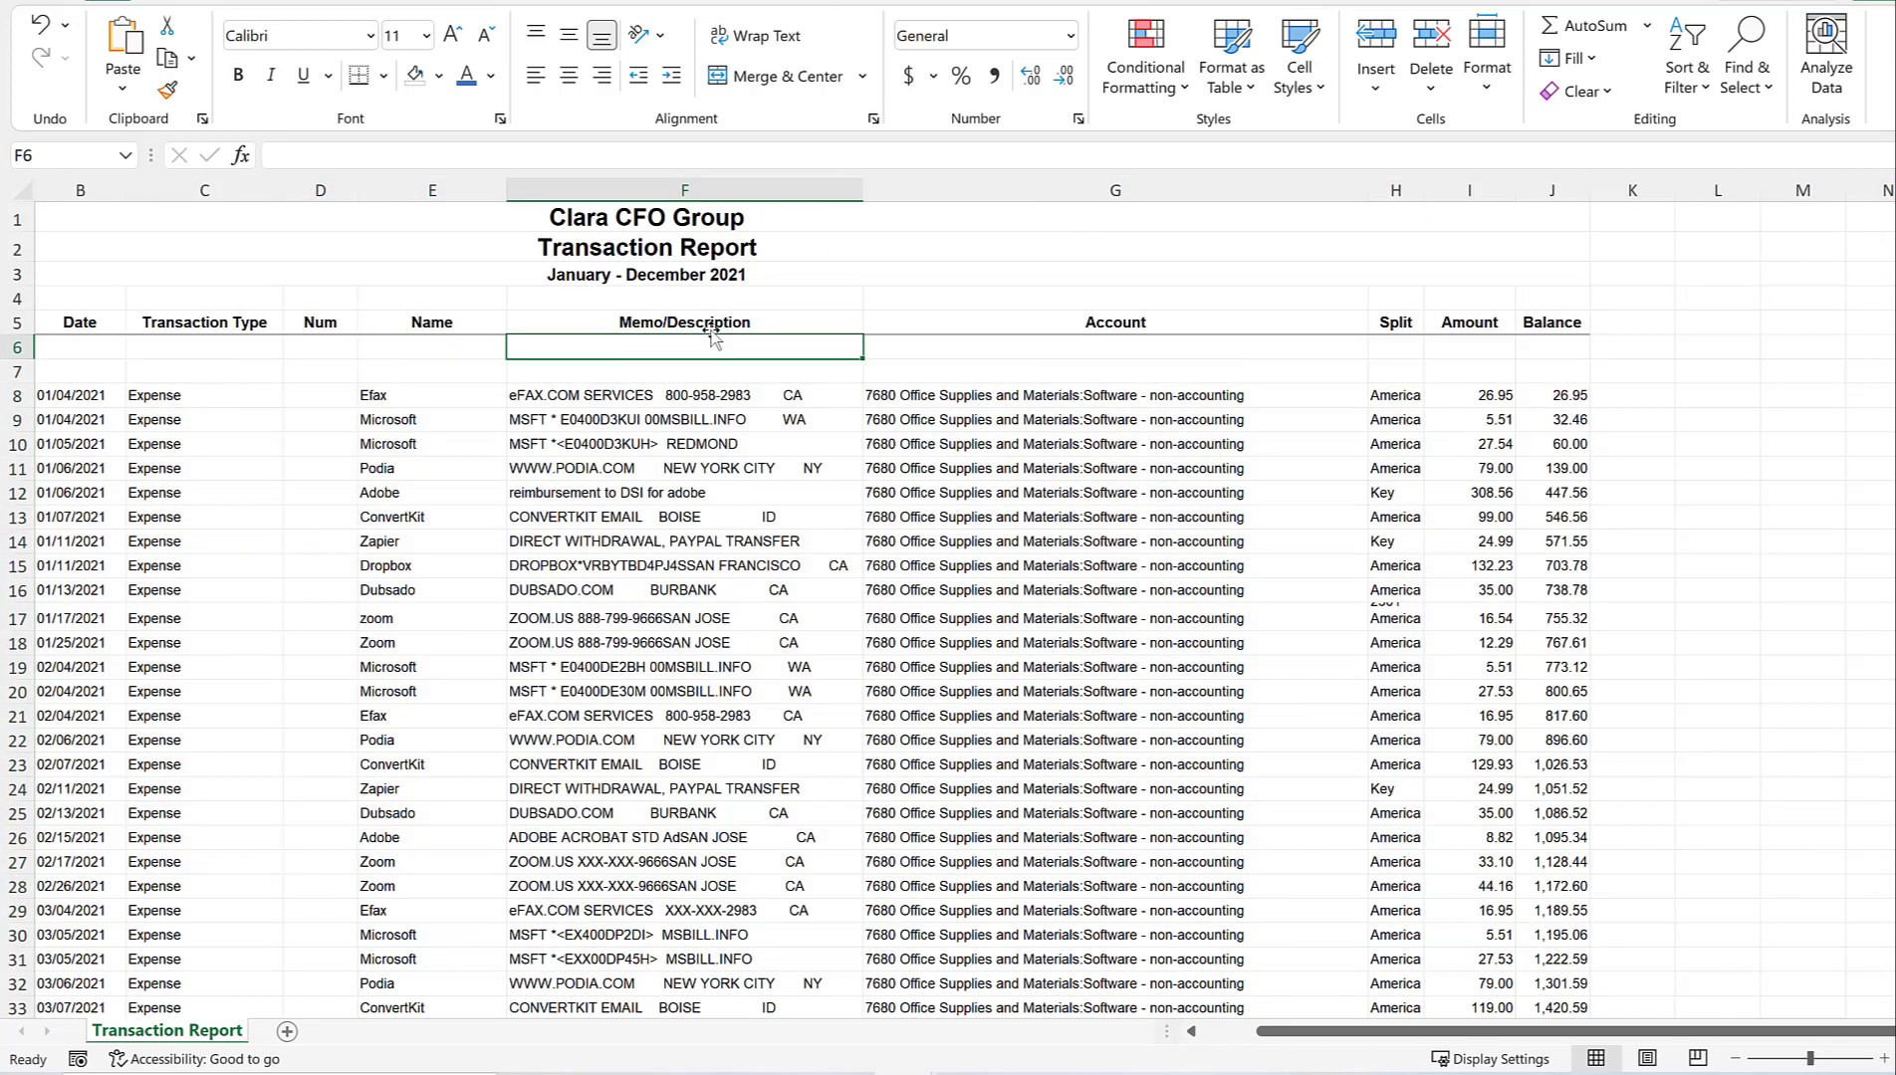
{"action": "key", "text": "Left"}
{"action": "key", "text": "Left"}
{"action": "key", "text": "Left"}
{"action": "key", "text": "Left"}
{"action": "key", "text": "Left"}
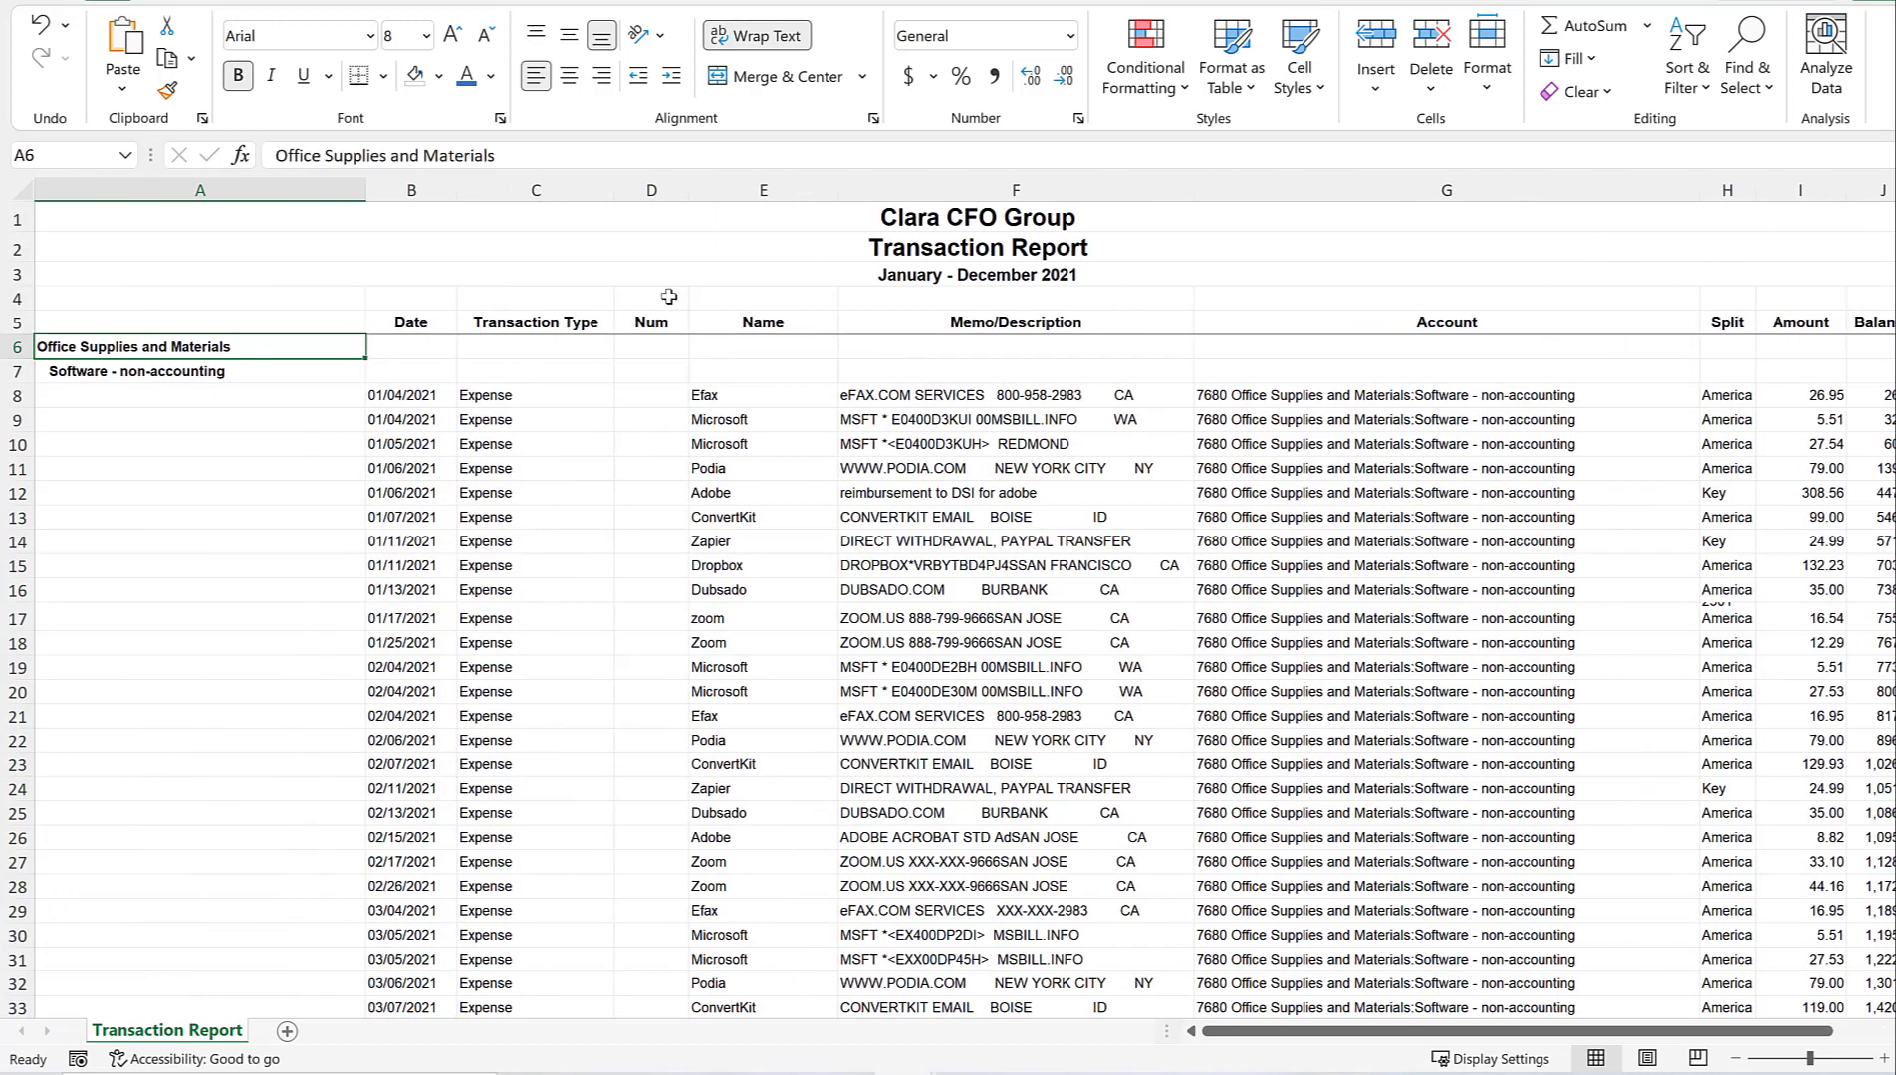
{"action": "left_click_drag", "start_coordinate": [405, 343], "coordinate": [404, 390]}
{"action": "left_click_drag", "start_coordinate": [626, 394], "coordinate": [1792, 369]}
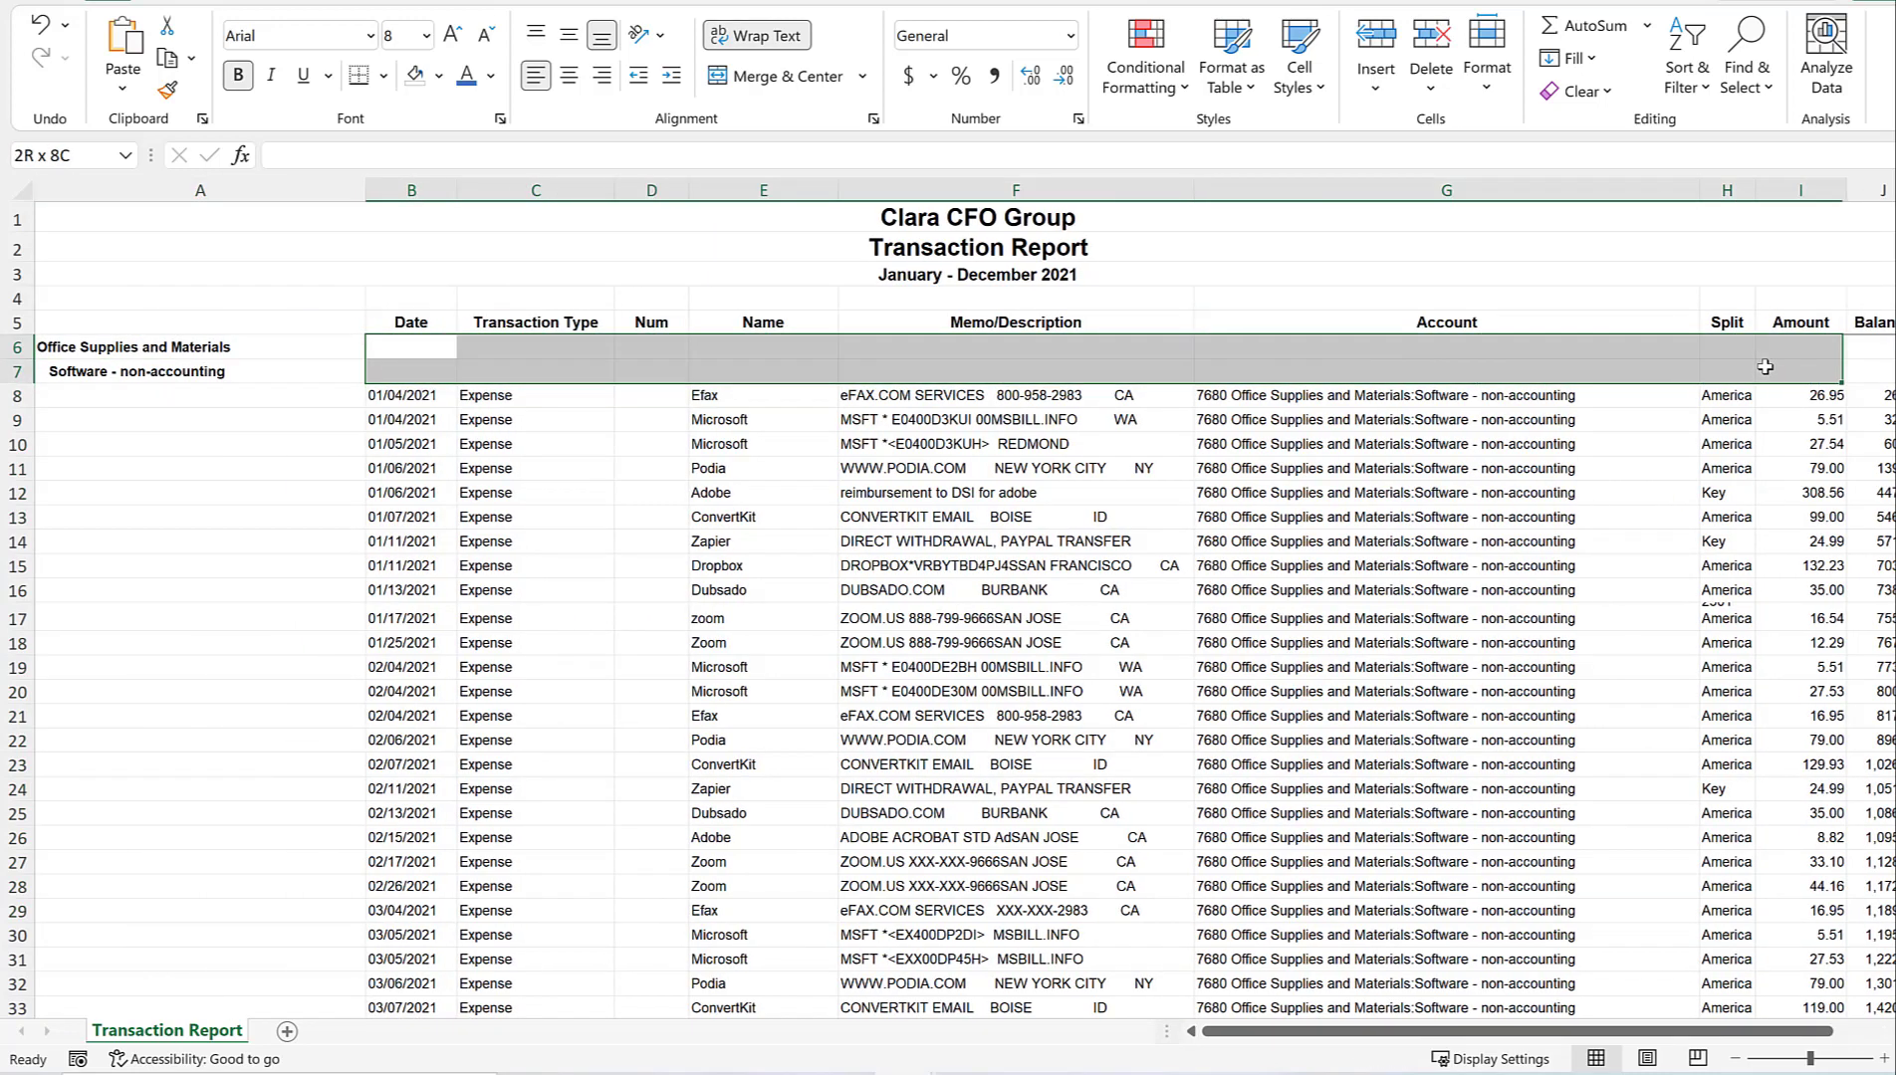
Delete rows 6 and 7 containing the "Office Supplies and Materials" and "Software - non-accounting" headings.
{"action": "left_click_drag", "start_coordinate": [14, 347], "coordinate": [14, 363]}
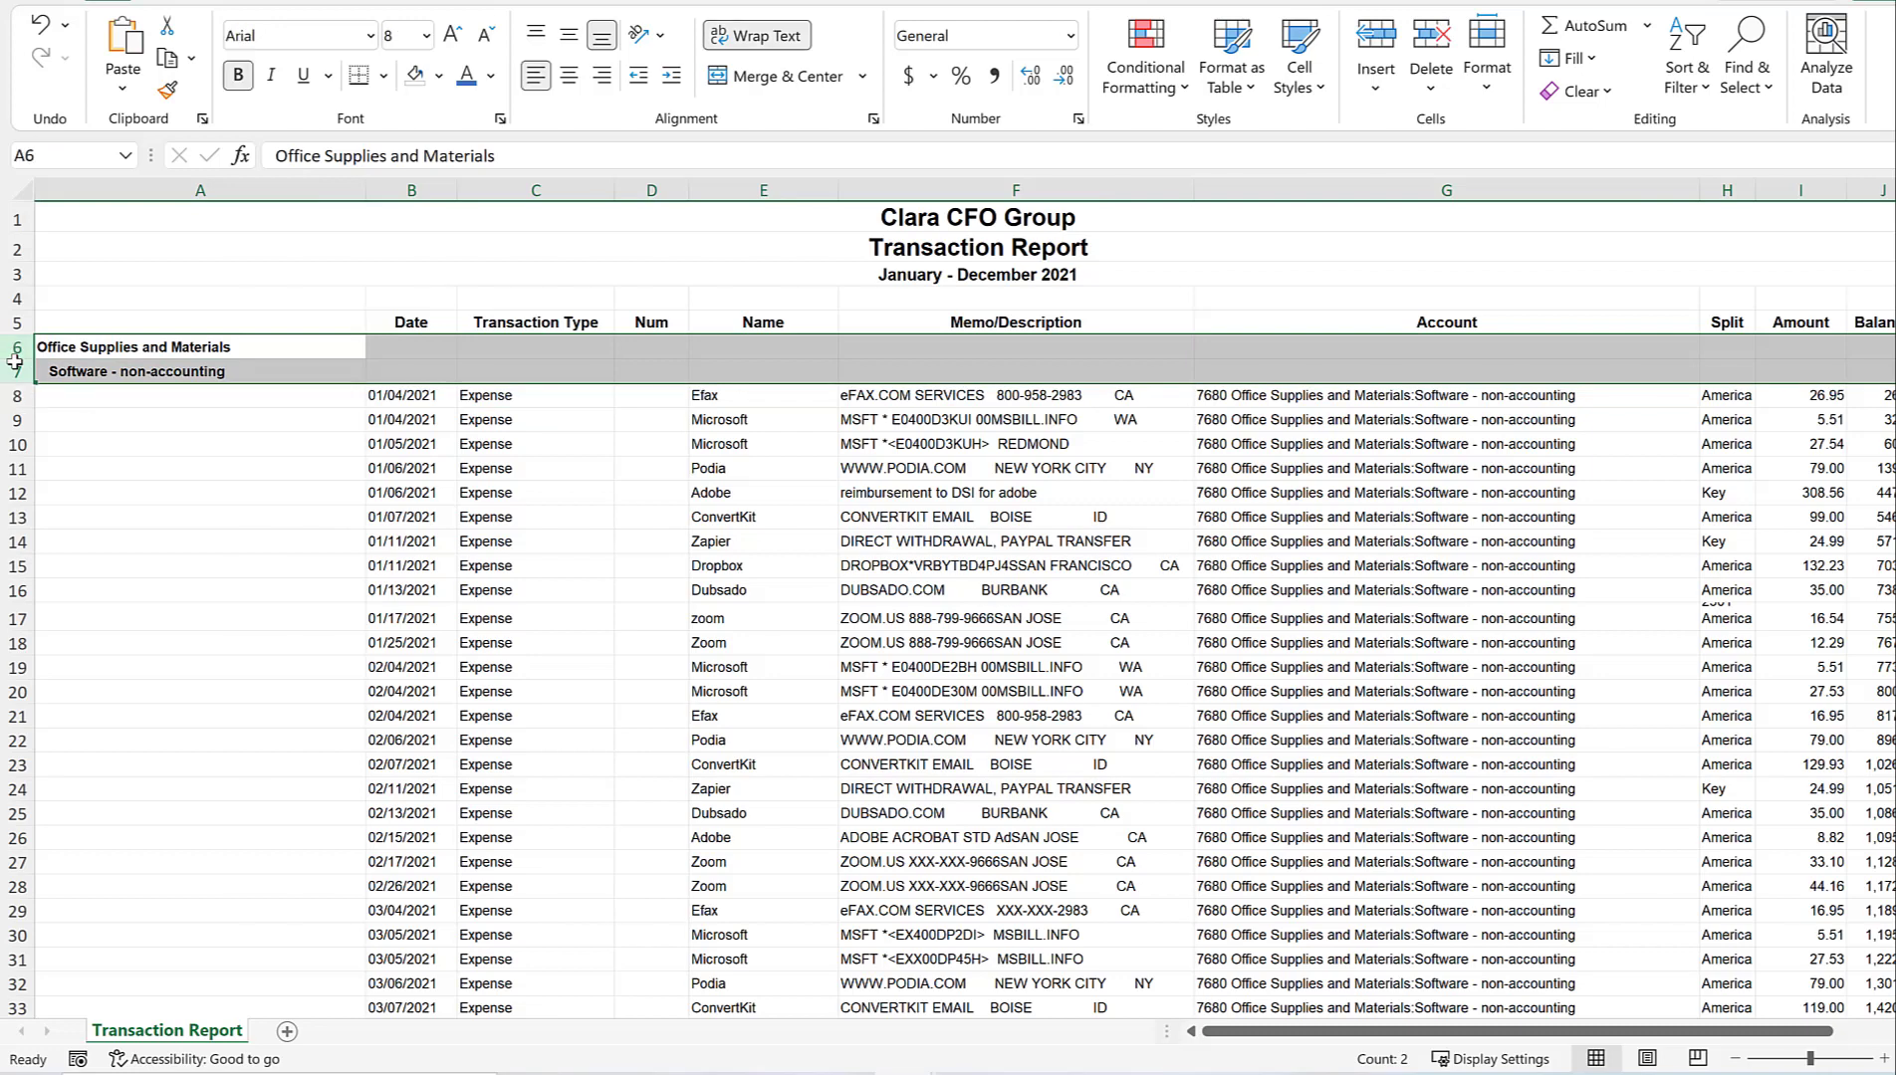
{"action": "right_click", "coordinate": [72, 364]}
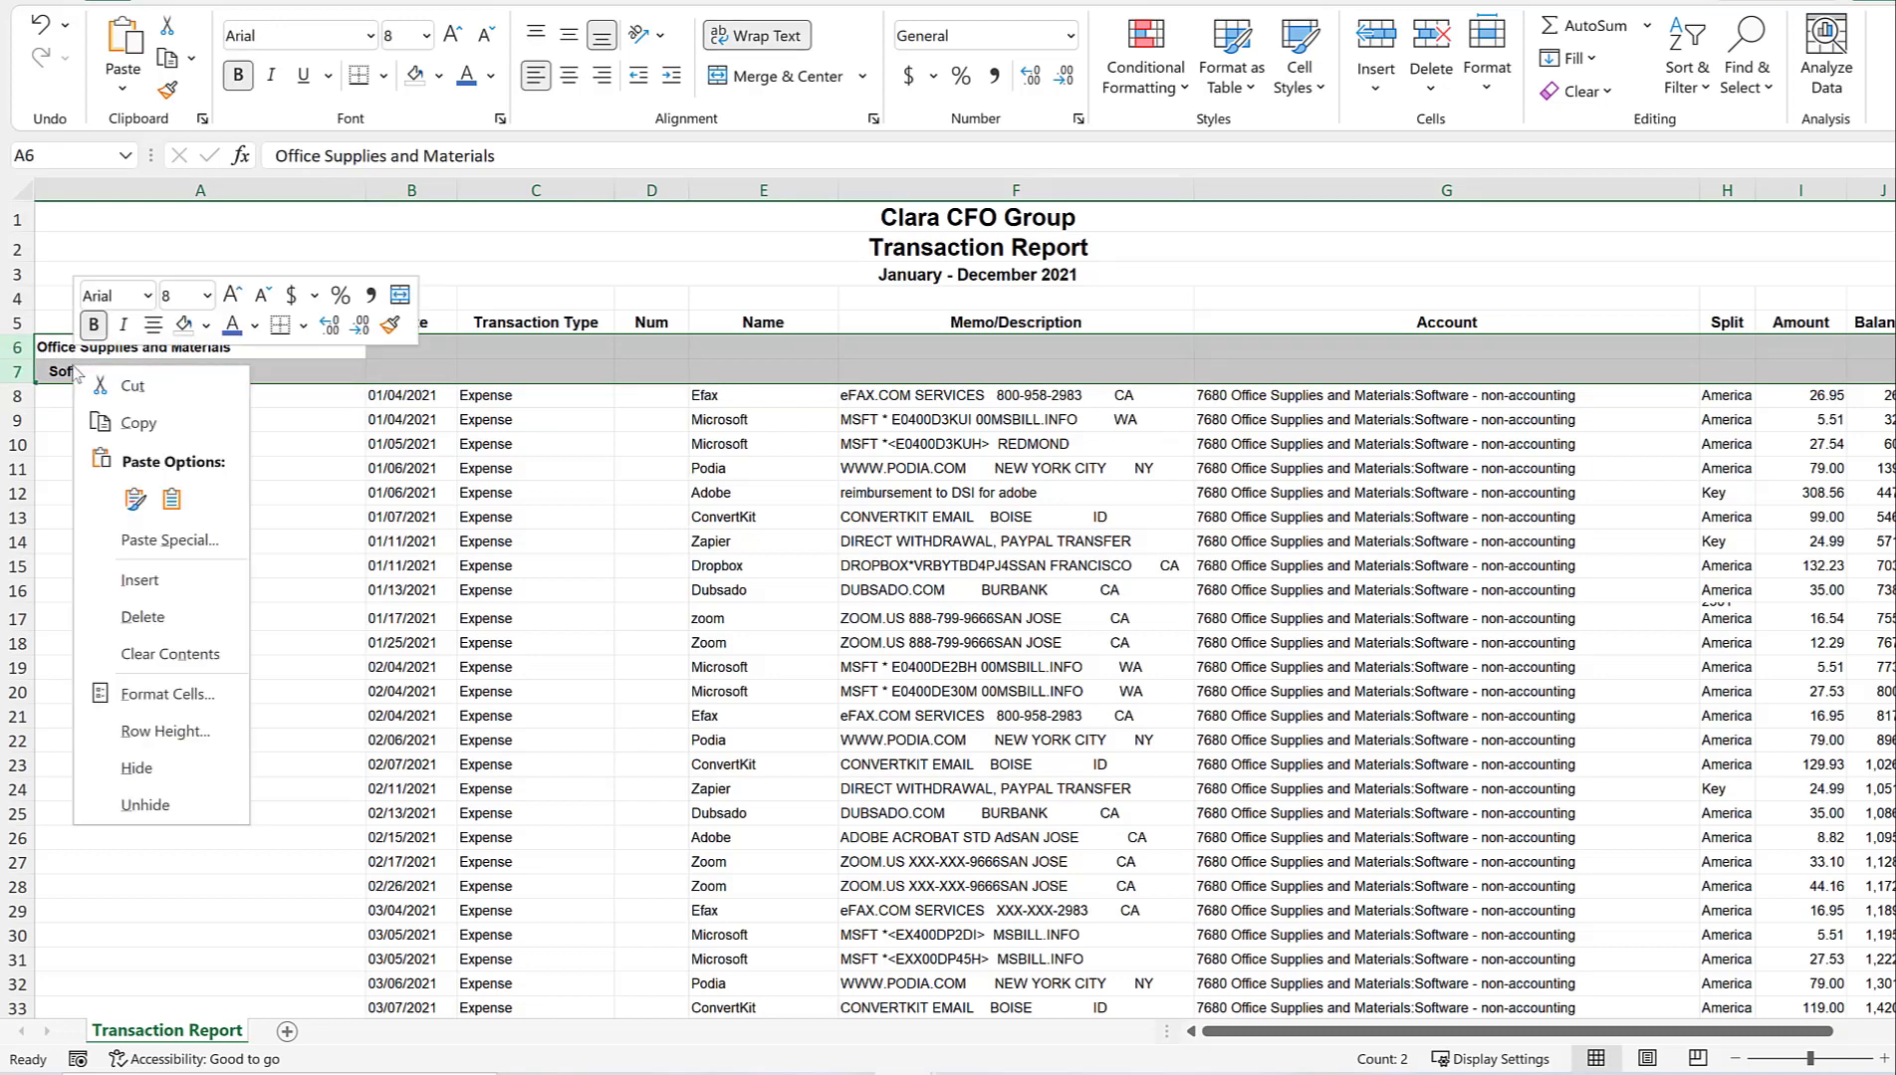
{"action": "left_click", "coordinate": [143, 617]}
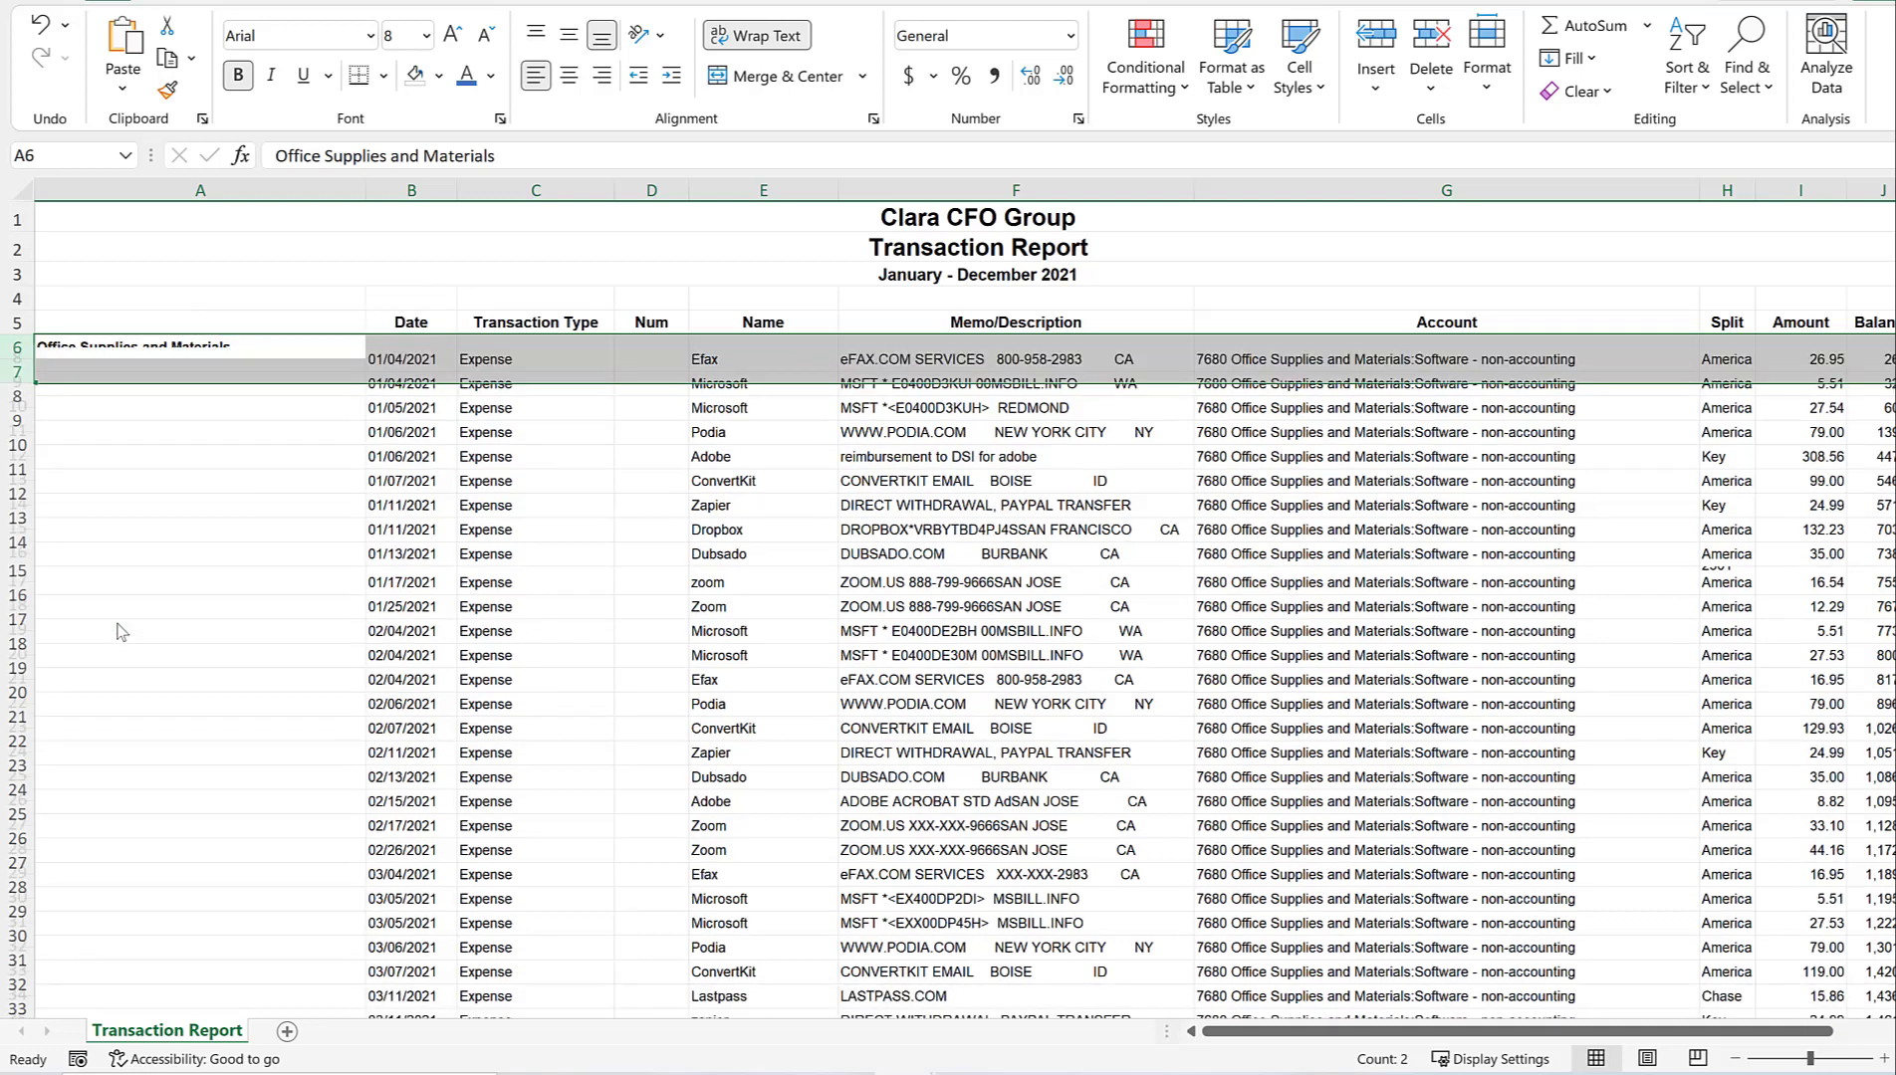
{"action": "left_click", "coordinate": [319, 541]}
Check the column headers in row 5 against the transactions directly below, especially the Account and Date entries.
{"action": "left_click_drag", "start_coordinate": [404, 321], "coordinate": [1456, 430]}
{"action": "left_click", "coordinate": [1464, 321]}
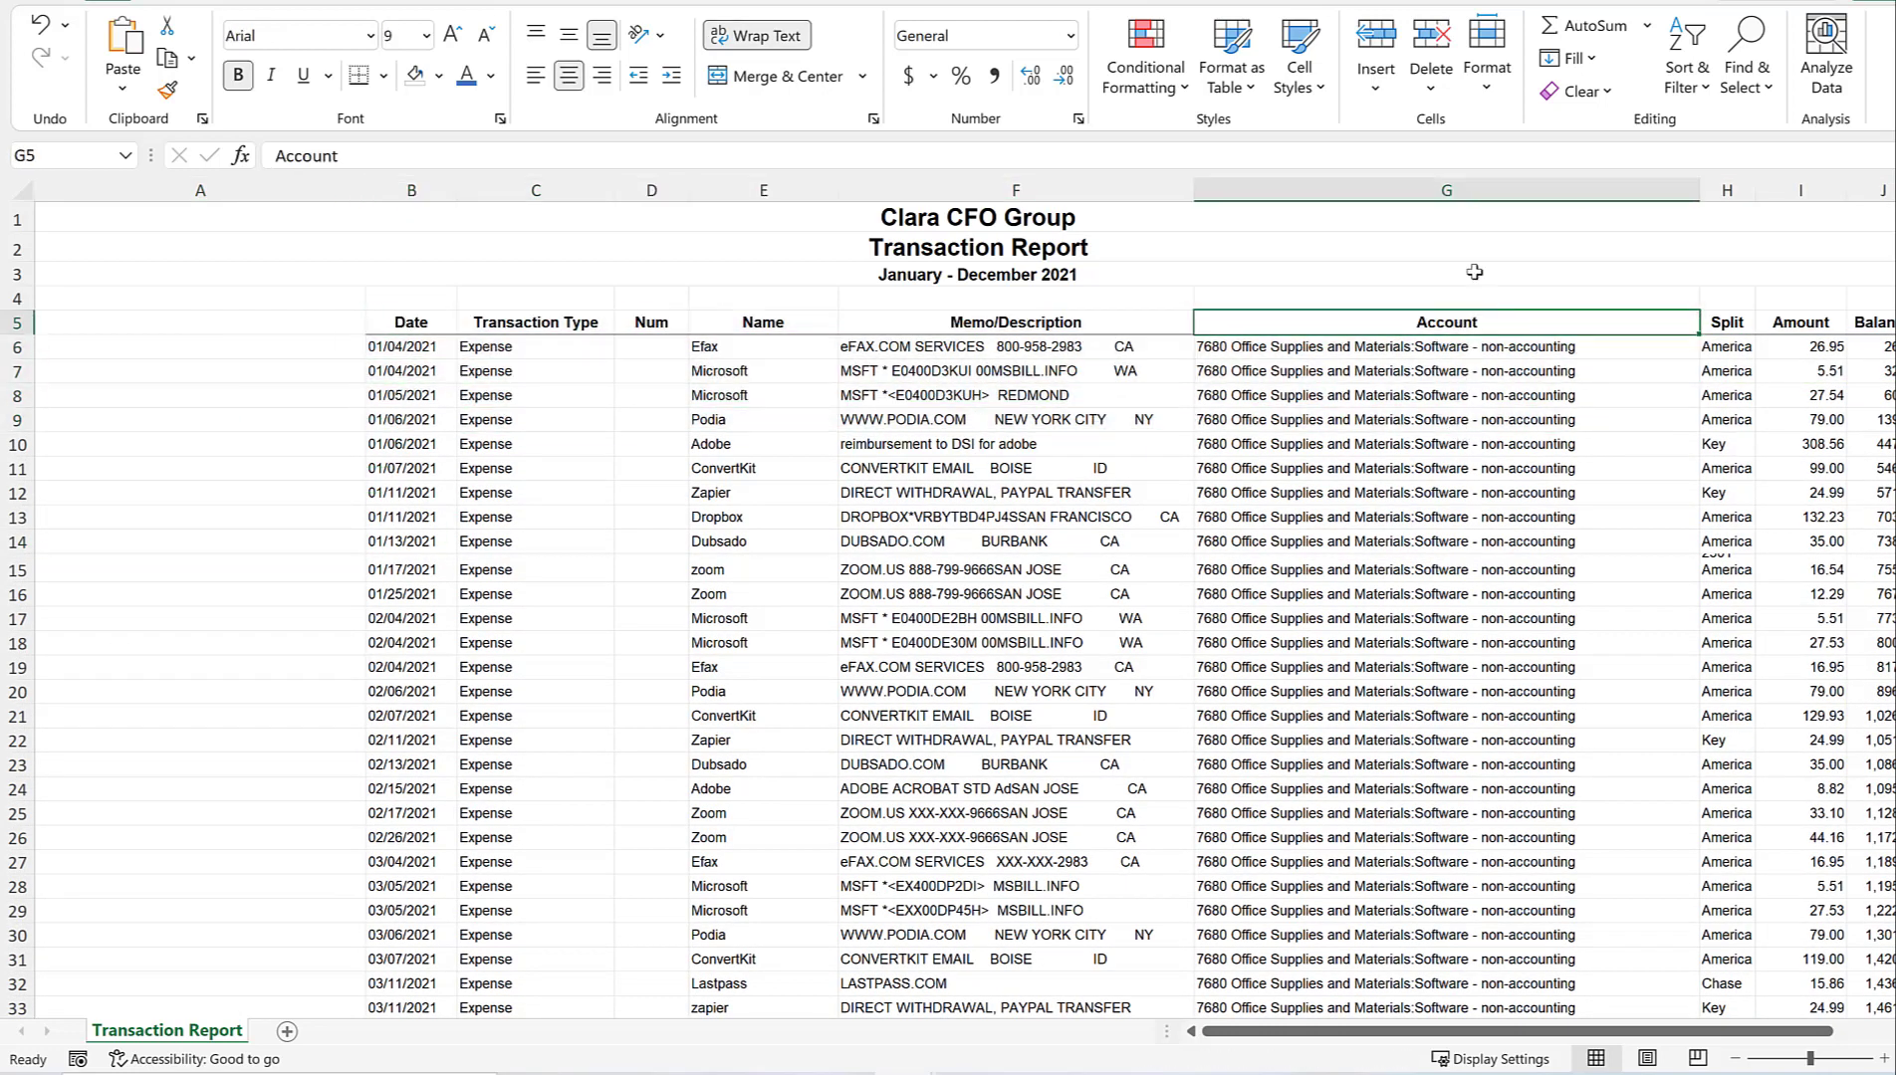
{"action": "key", "text": "Down"}
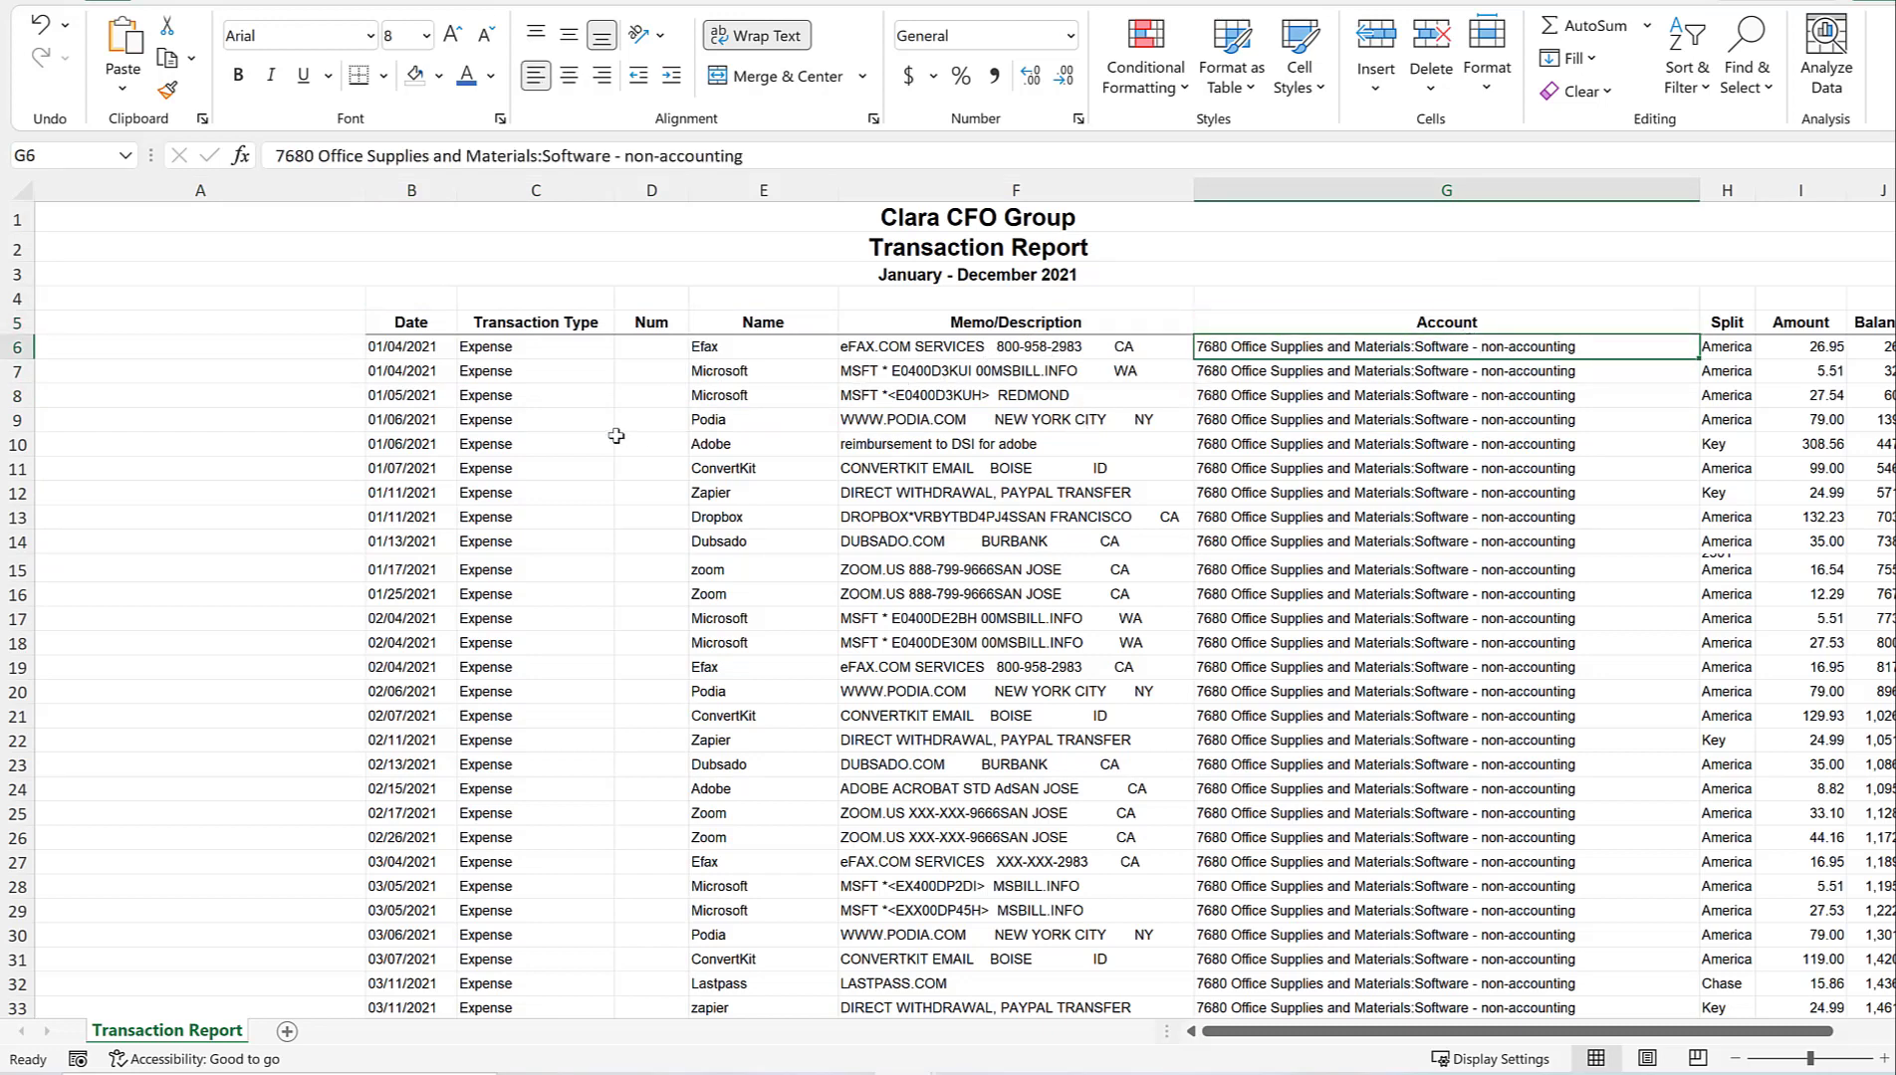
{"action": "left_click", "coordinate": [407, 324]}
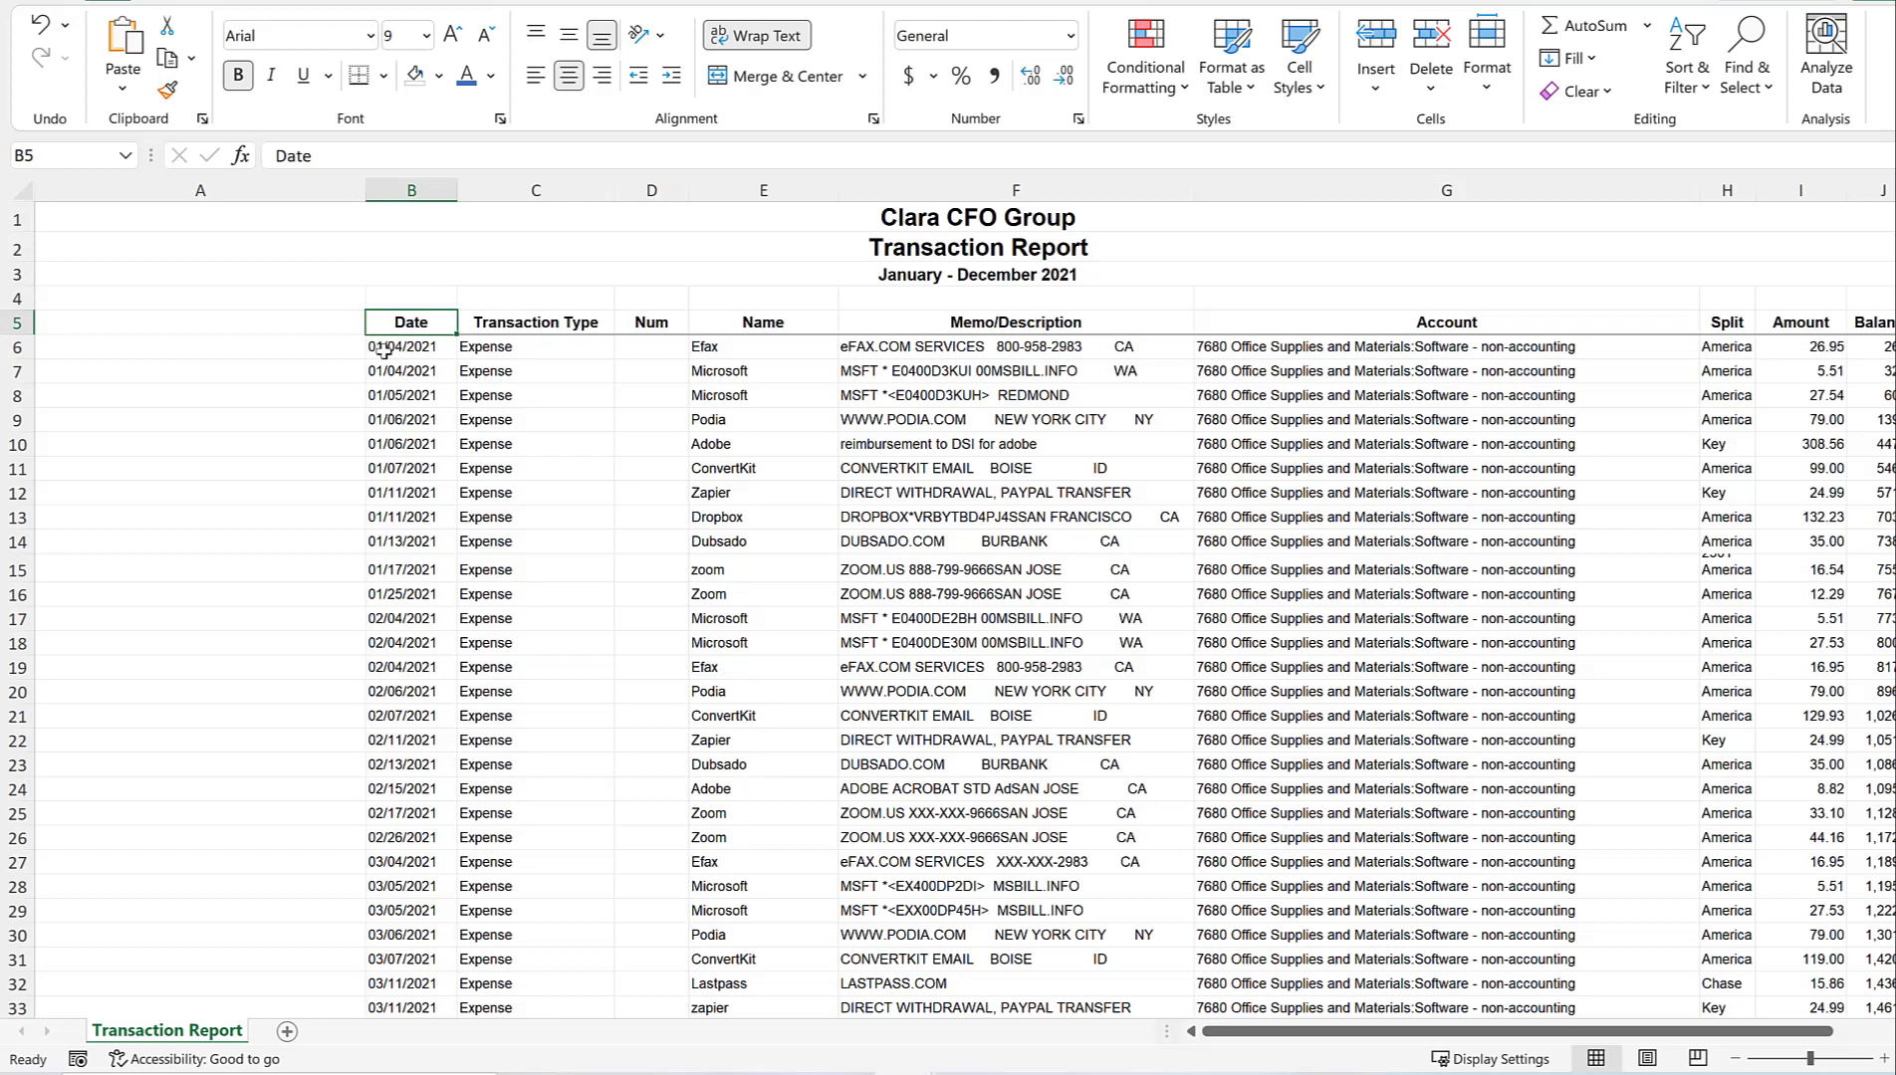
{"action": "left_click", "coordinate": [386, 347]}
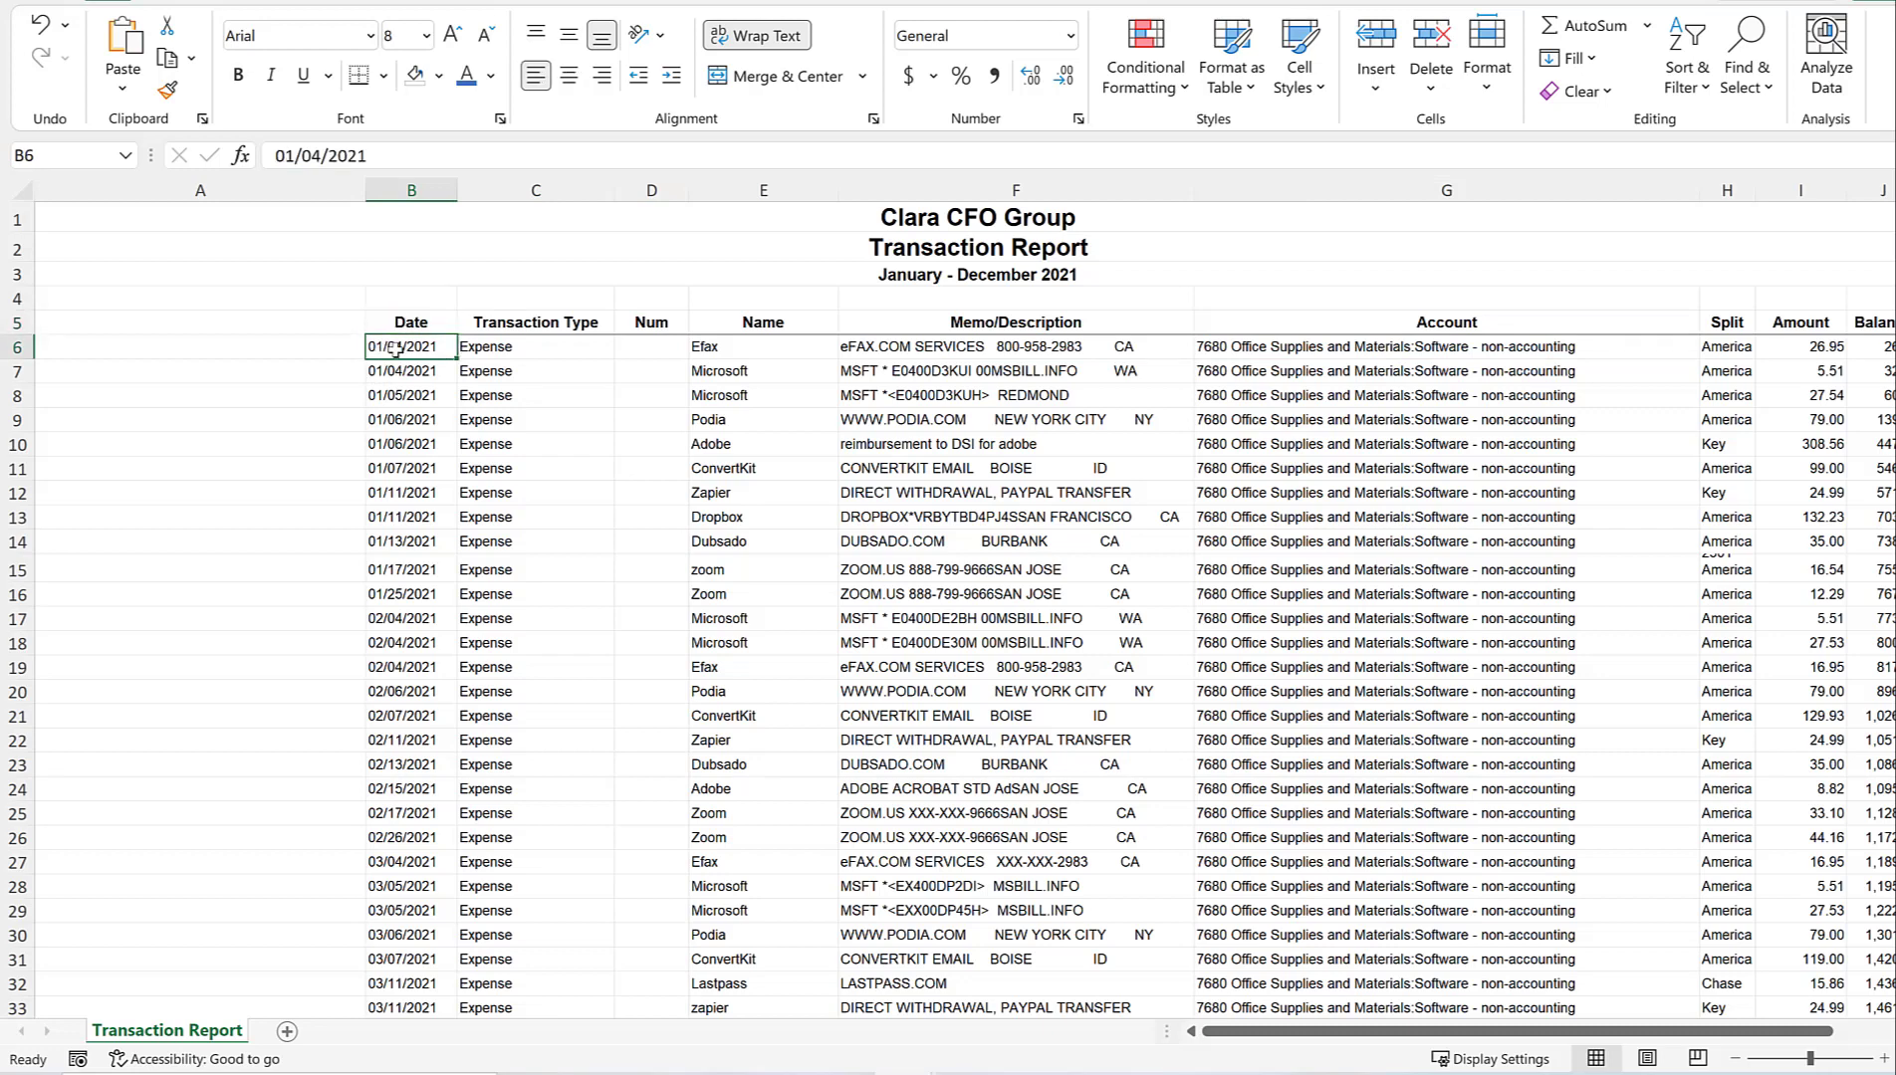
{"action": "left_click", "coordinate": [388, 420]}
{"action": "left_click", "coordinate": [388, 345]}
{"action": "left_click", "coordinate": [411, 375]}
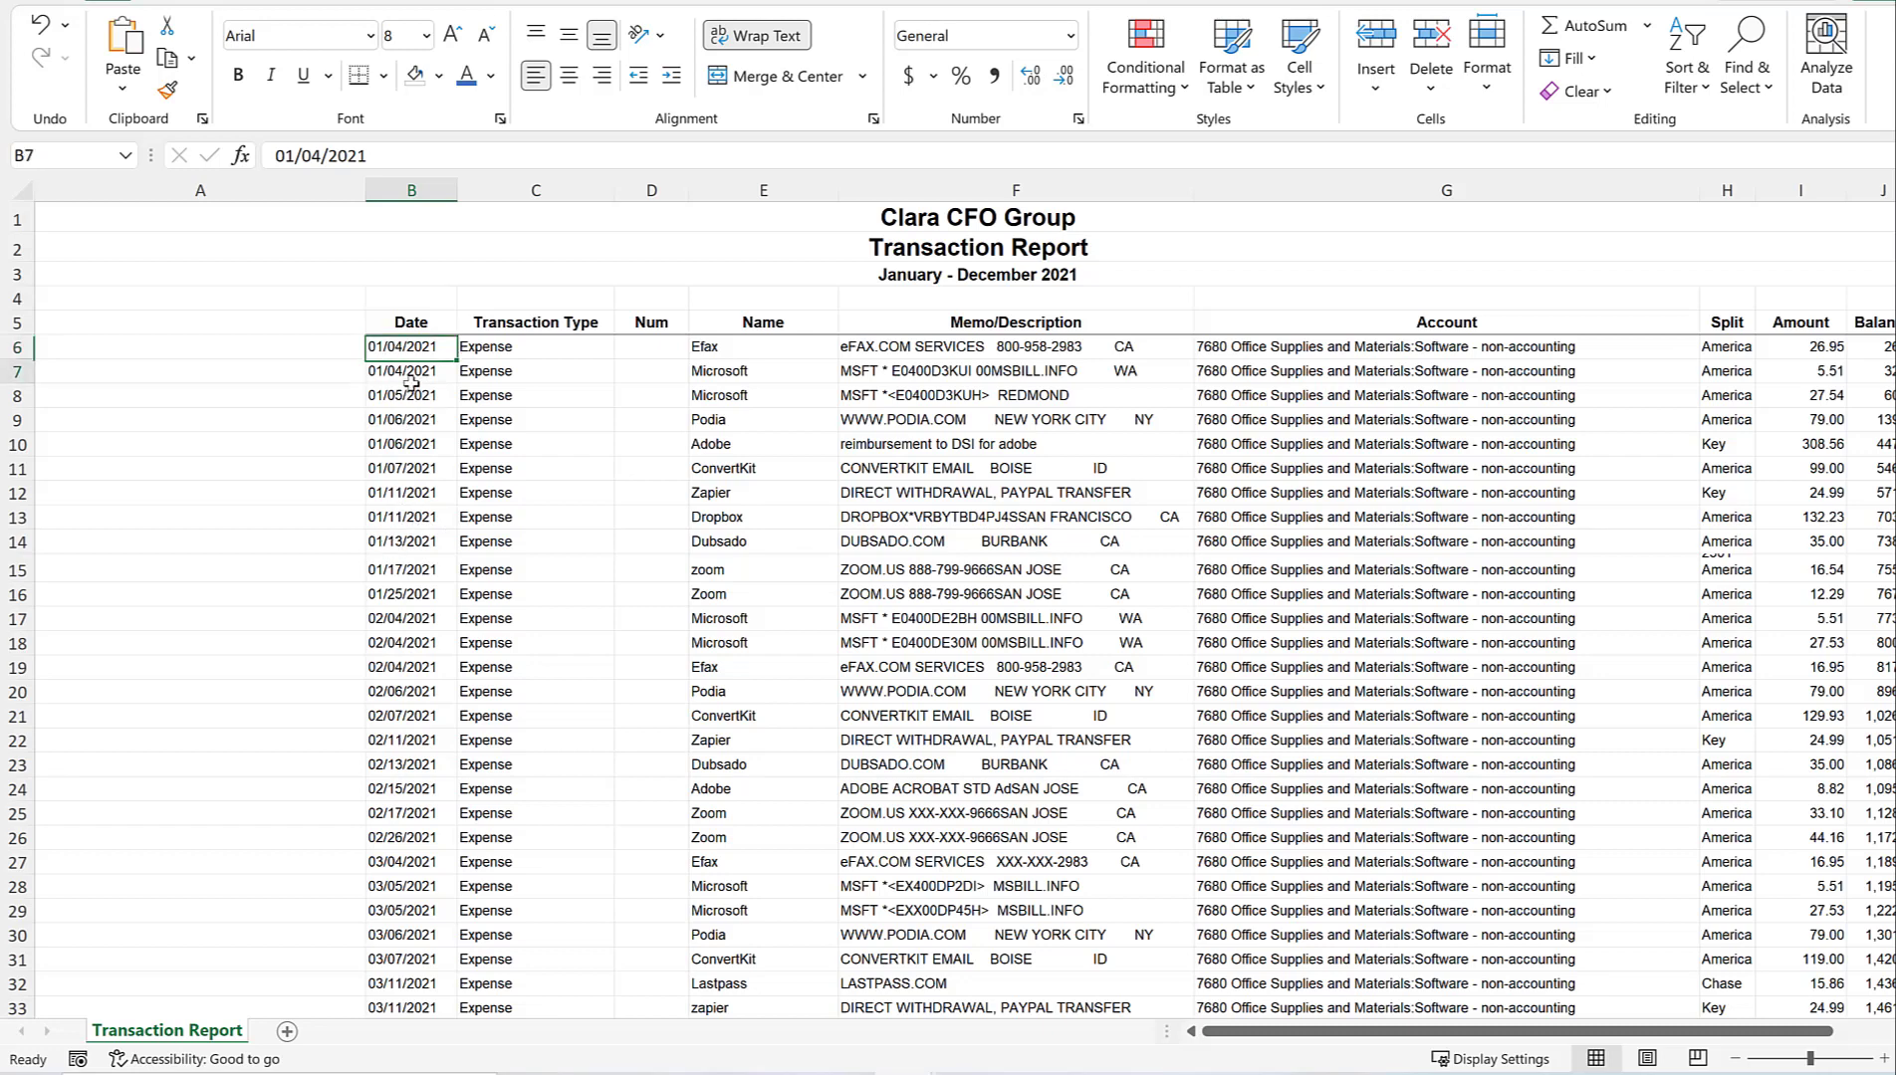
Format the transaction dates in cells B6 through B149 as Short Date.
{"action": "left_click", "coordinate": [418, 348]}
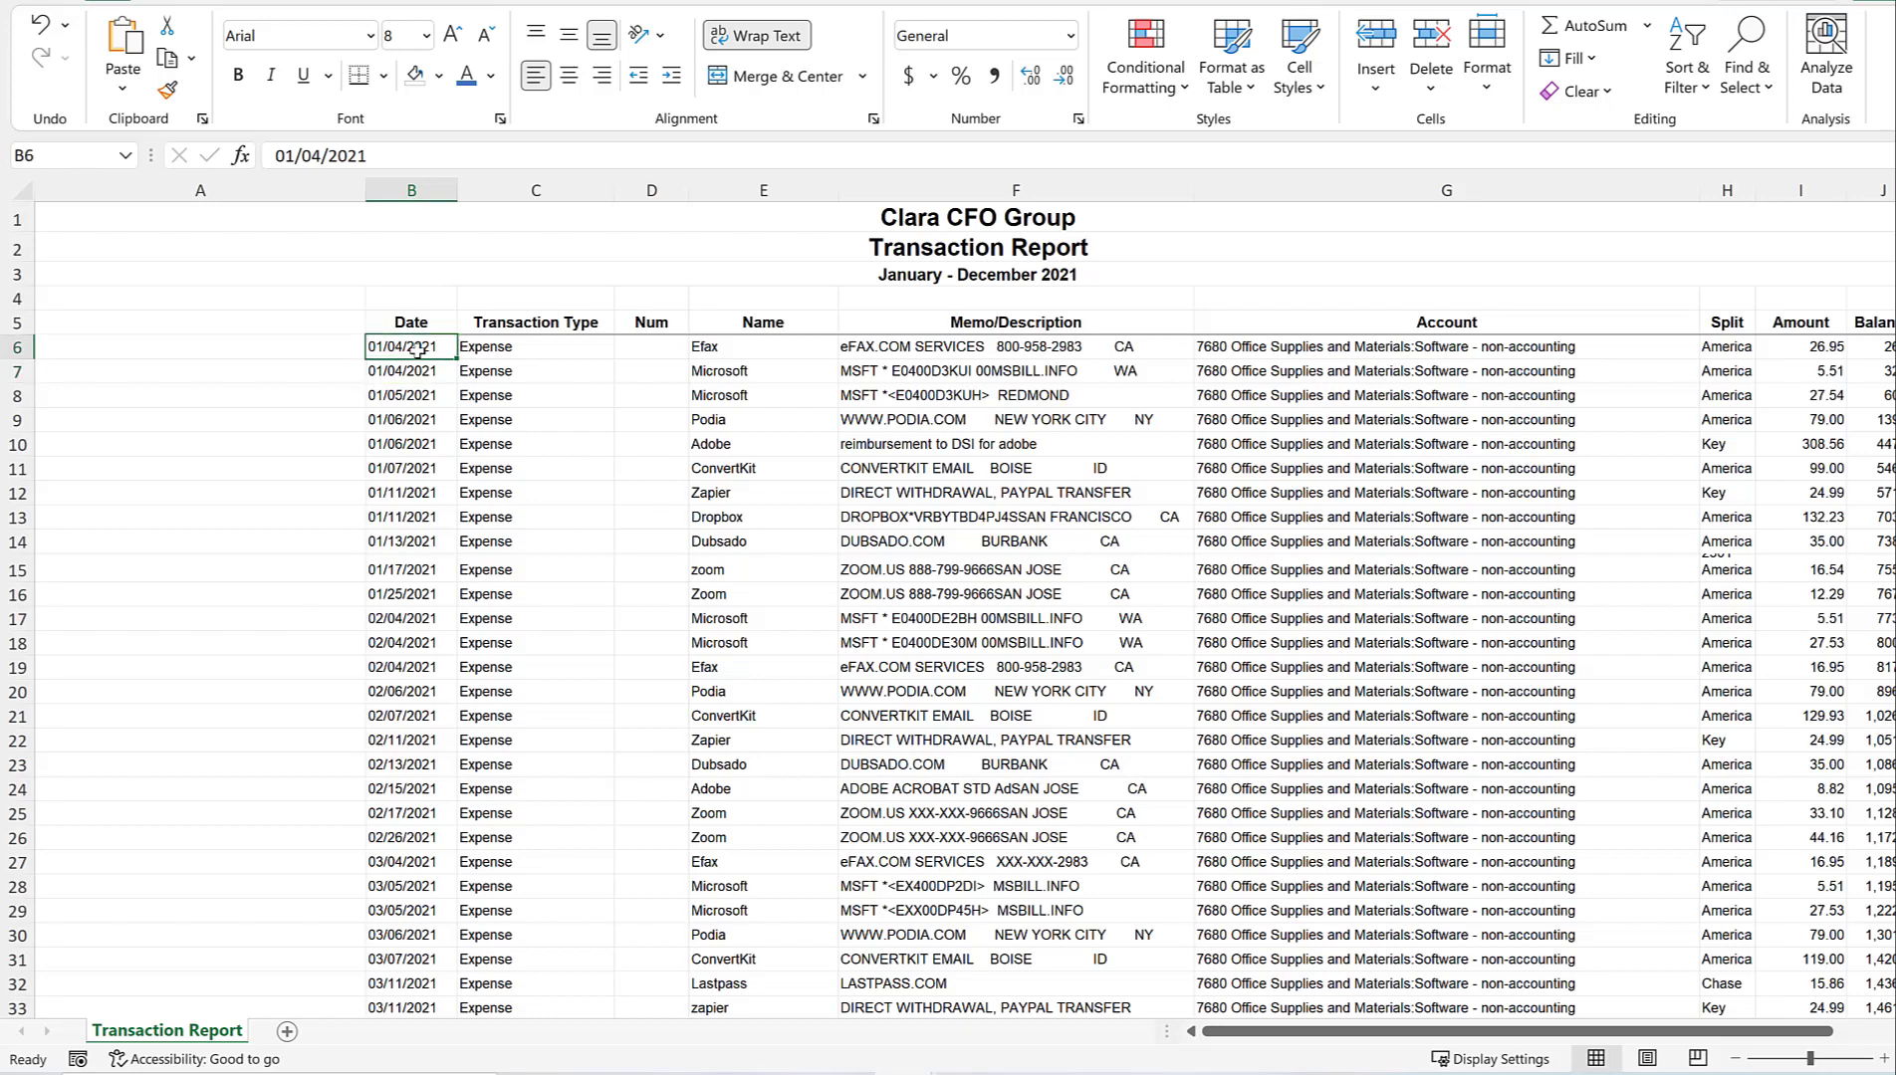
{"action": "key", "text": "ctrl+shift+Down"}
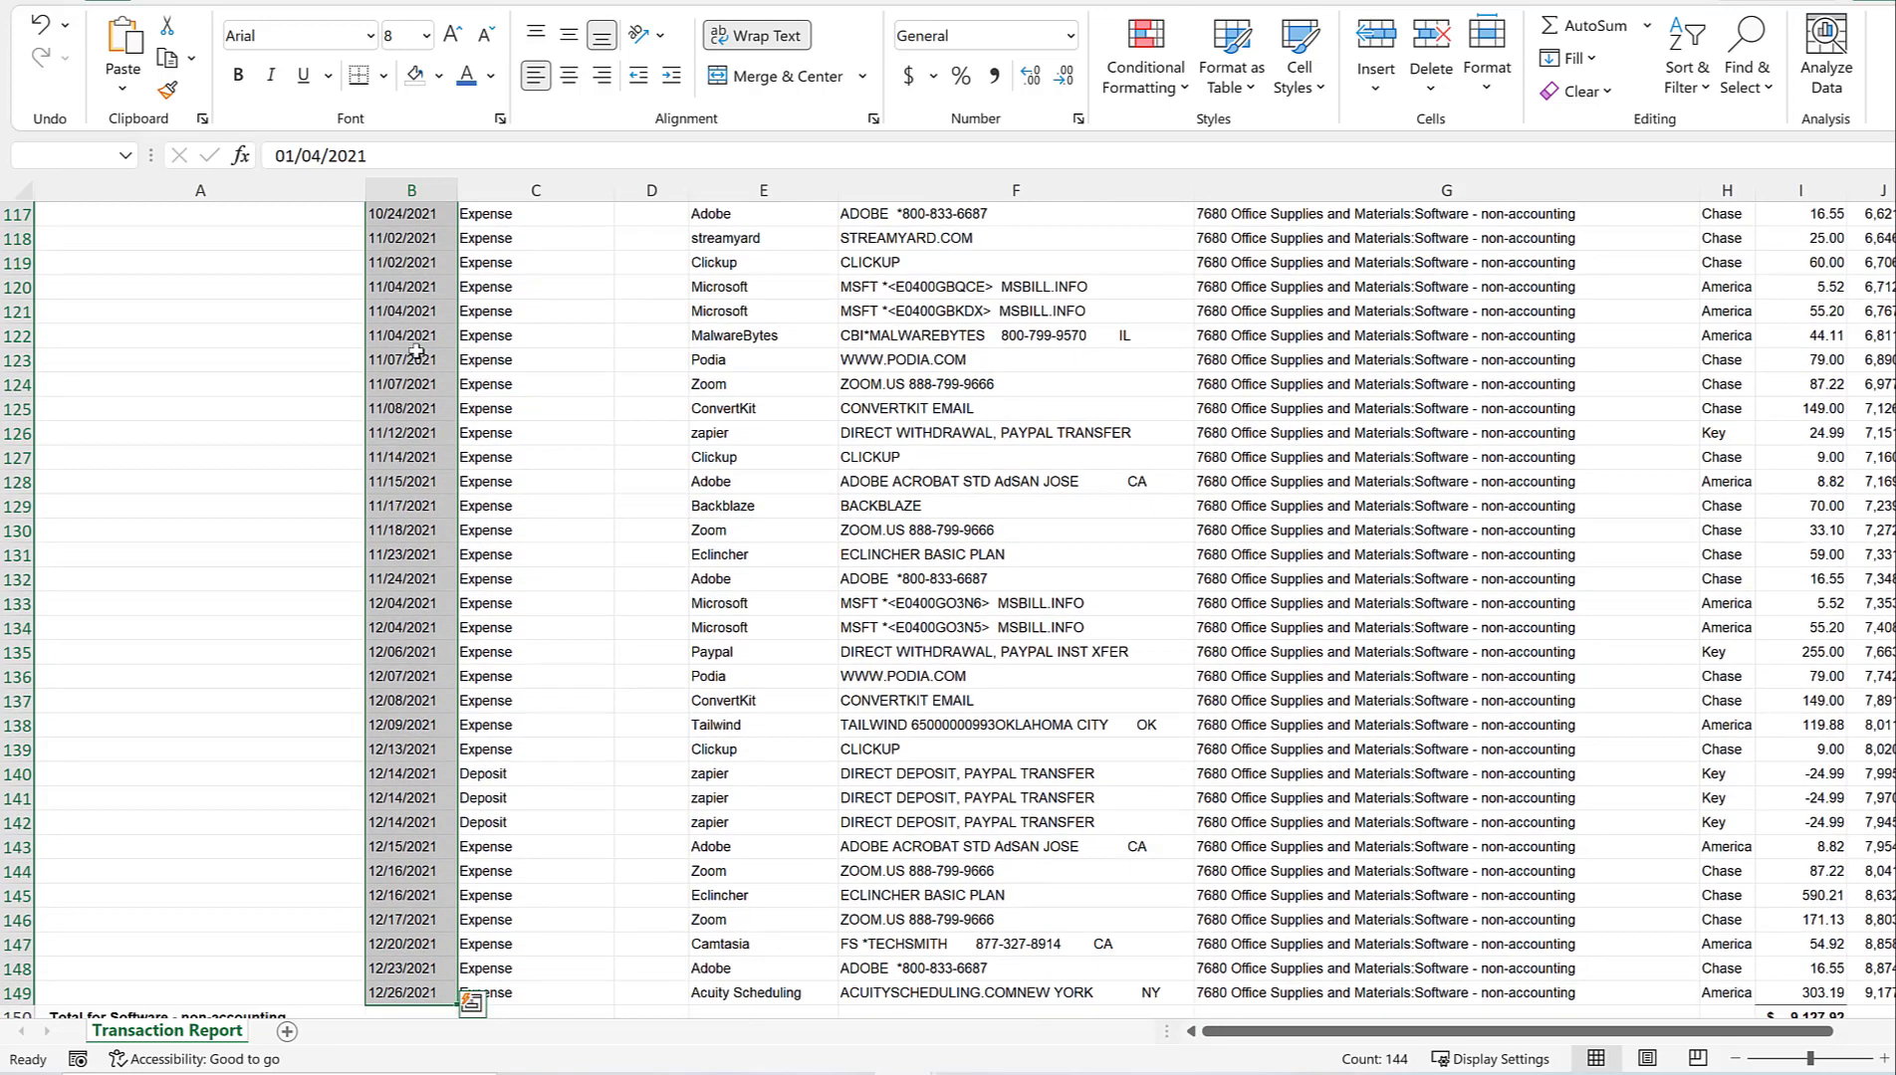
{"action": "left_click", "coordinate": [1068, 37]}
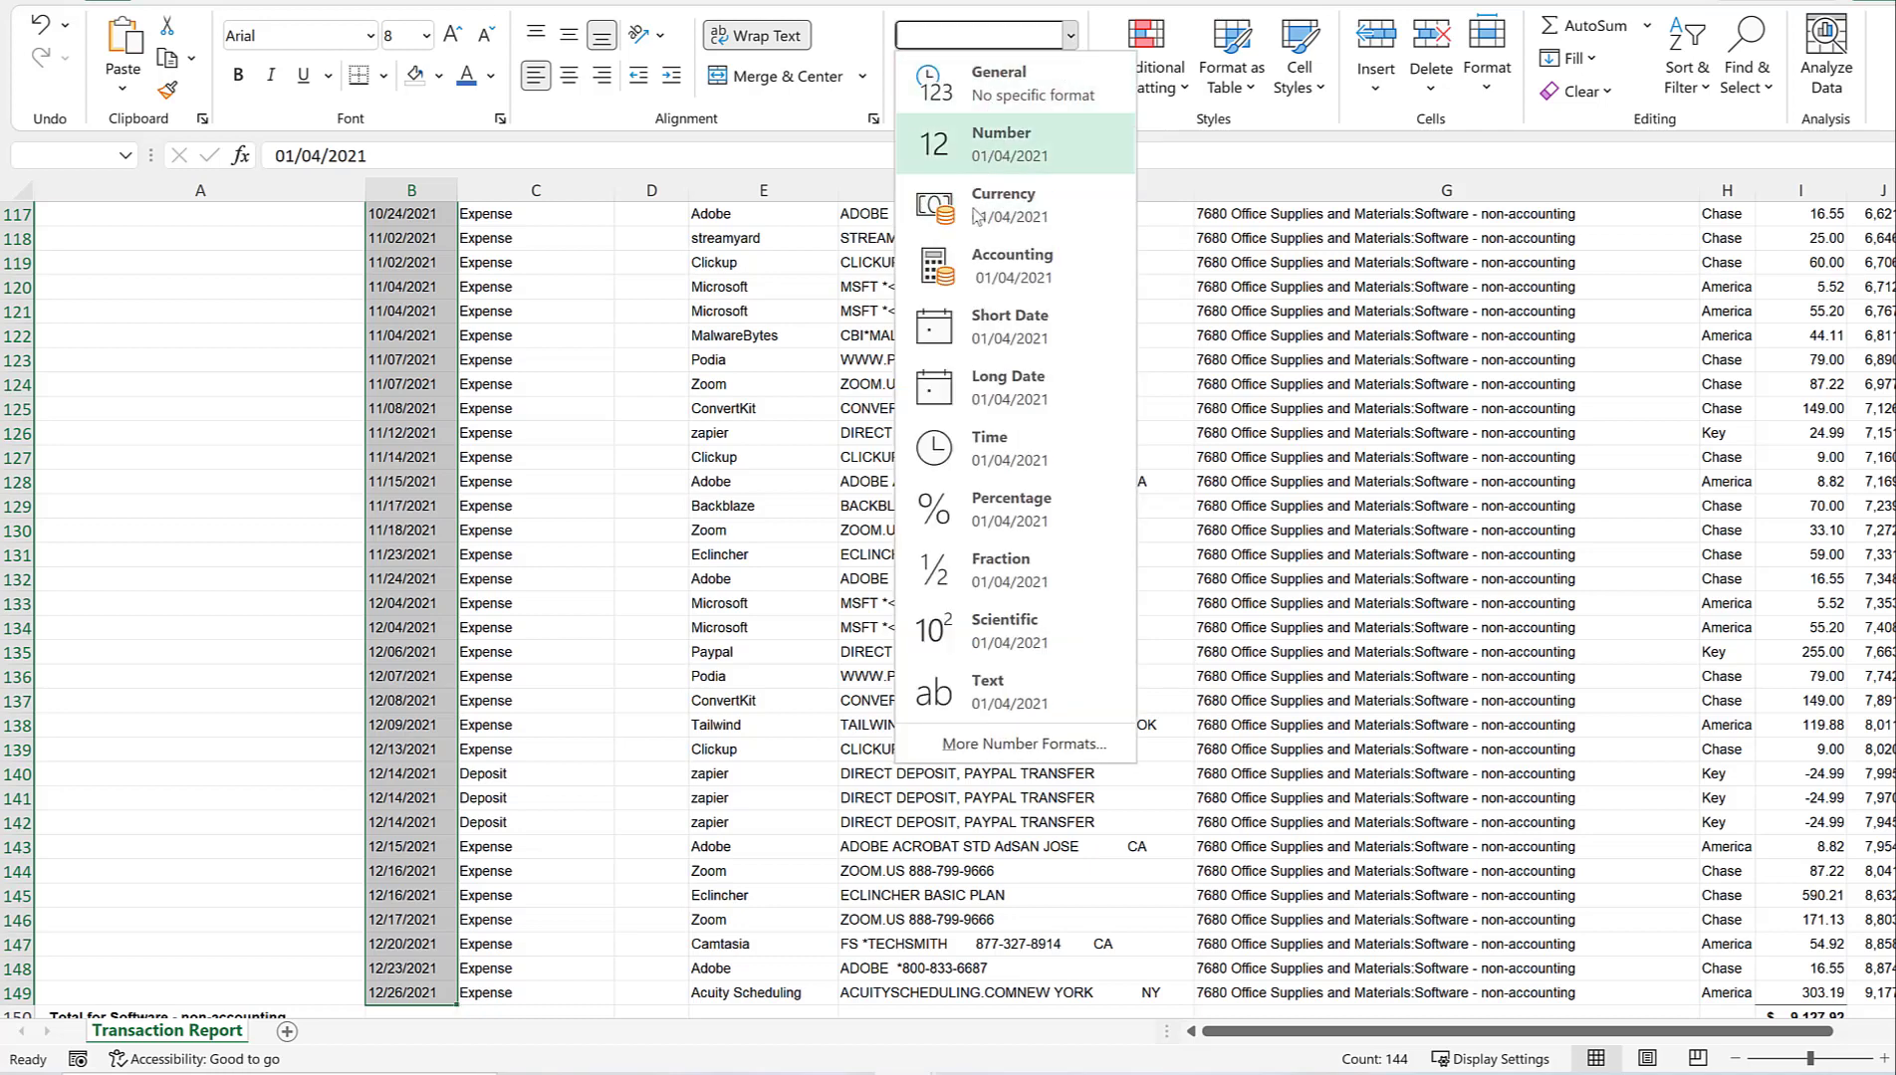
{"action": "left_click", "coordinate": [976, 349]}
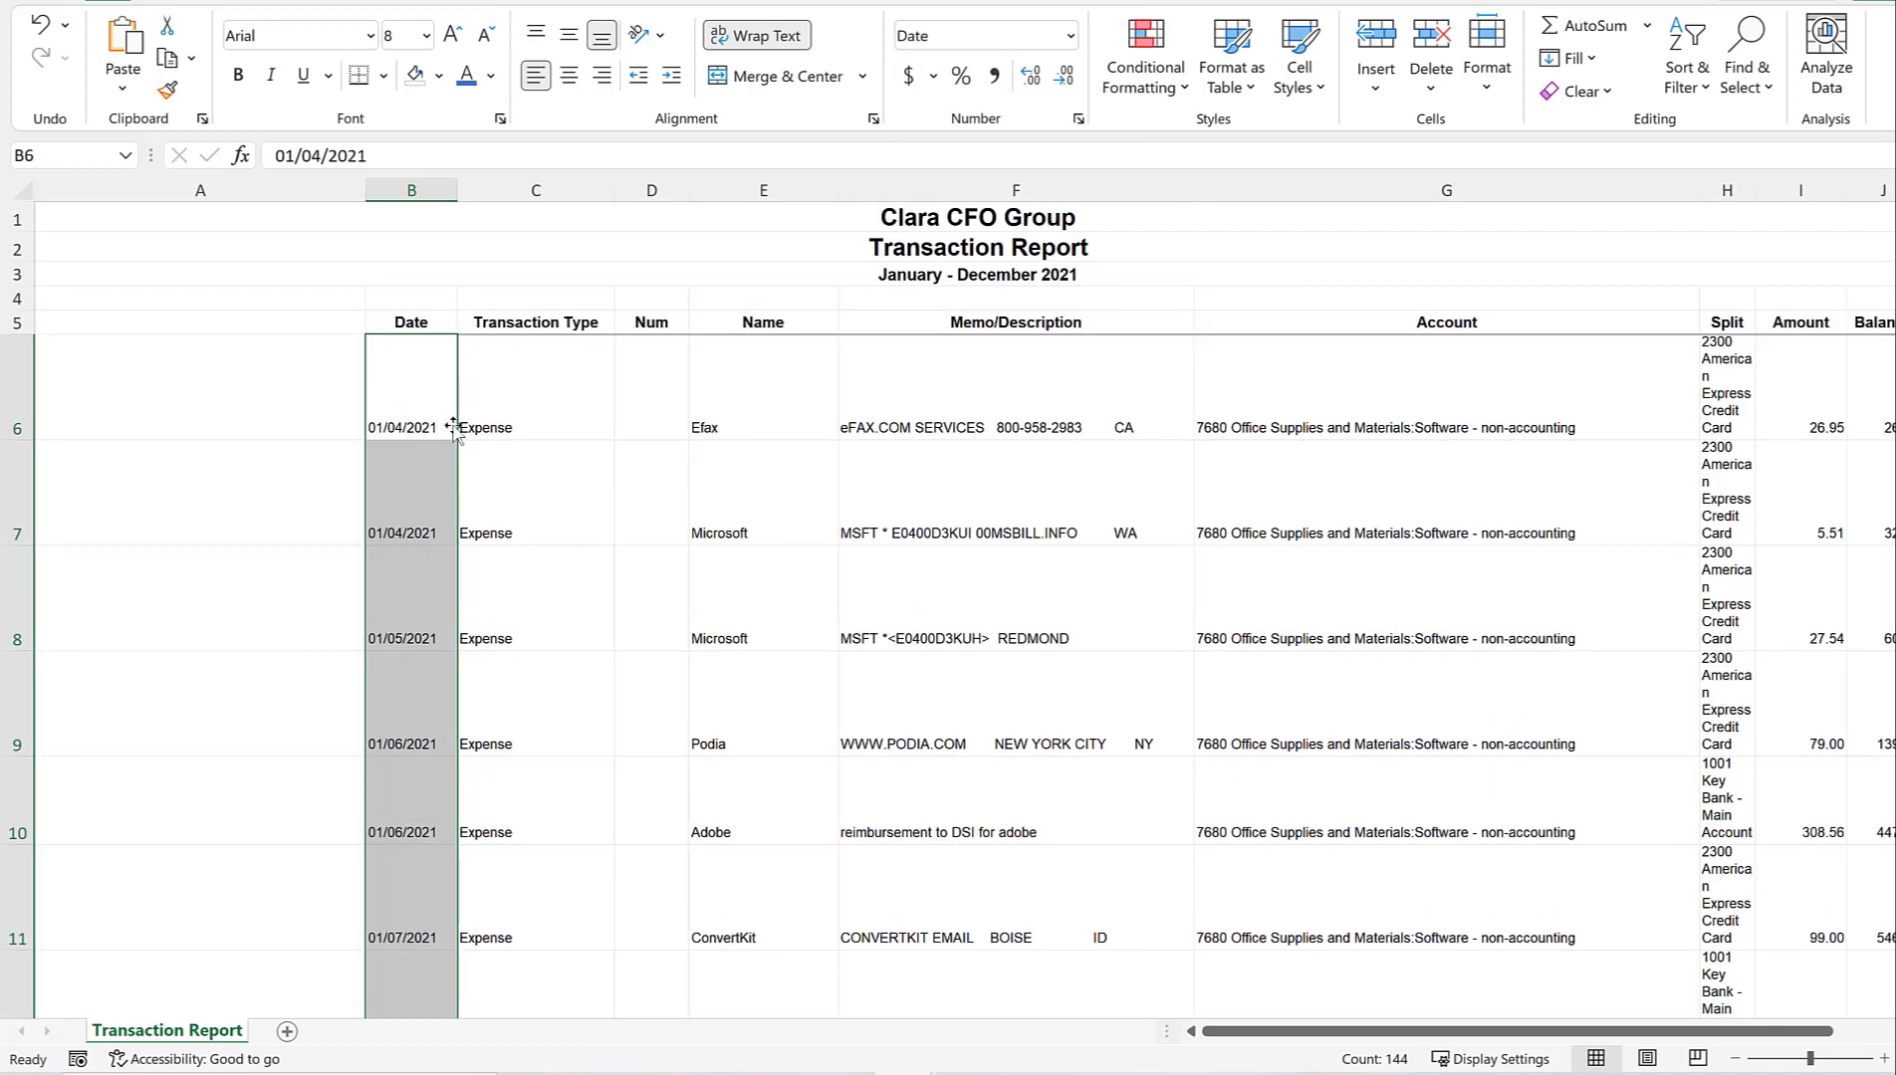
{"action": "left_click", "coordinate": [423, 389]}
{"action": "left_click", "coordinate": [417, 494]}
{"action": "left_click", "coordinate": [406, 410]}
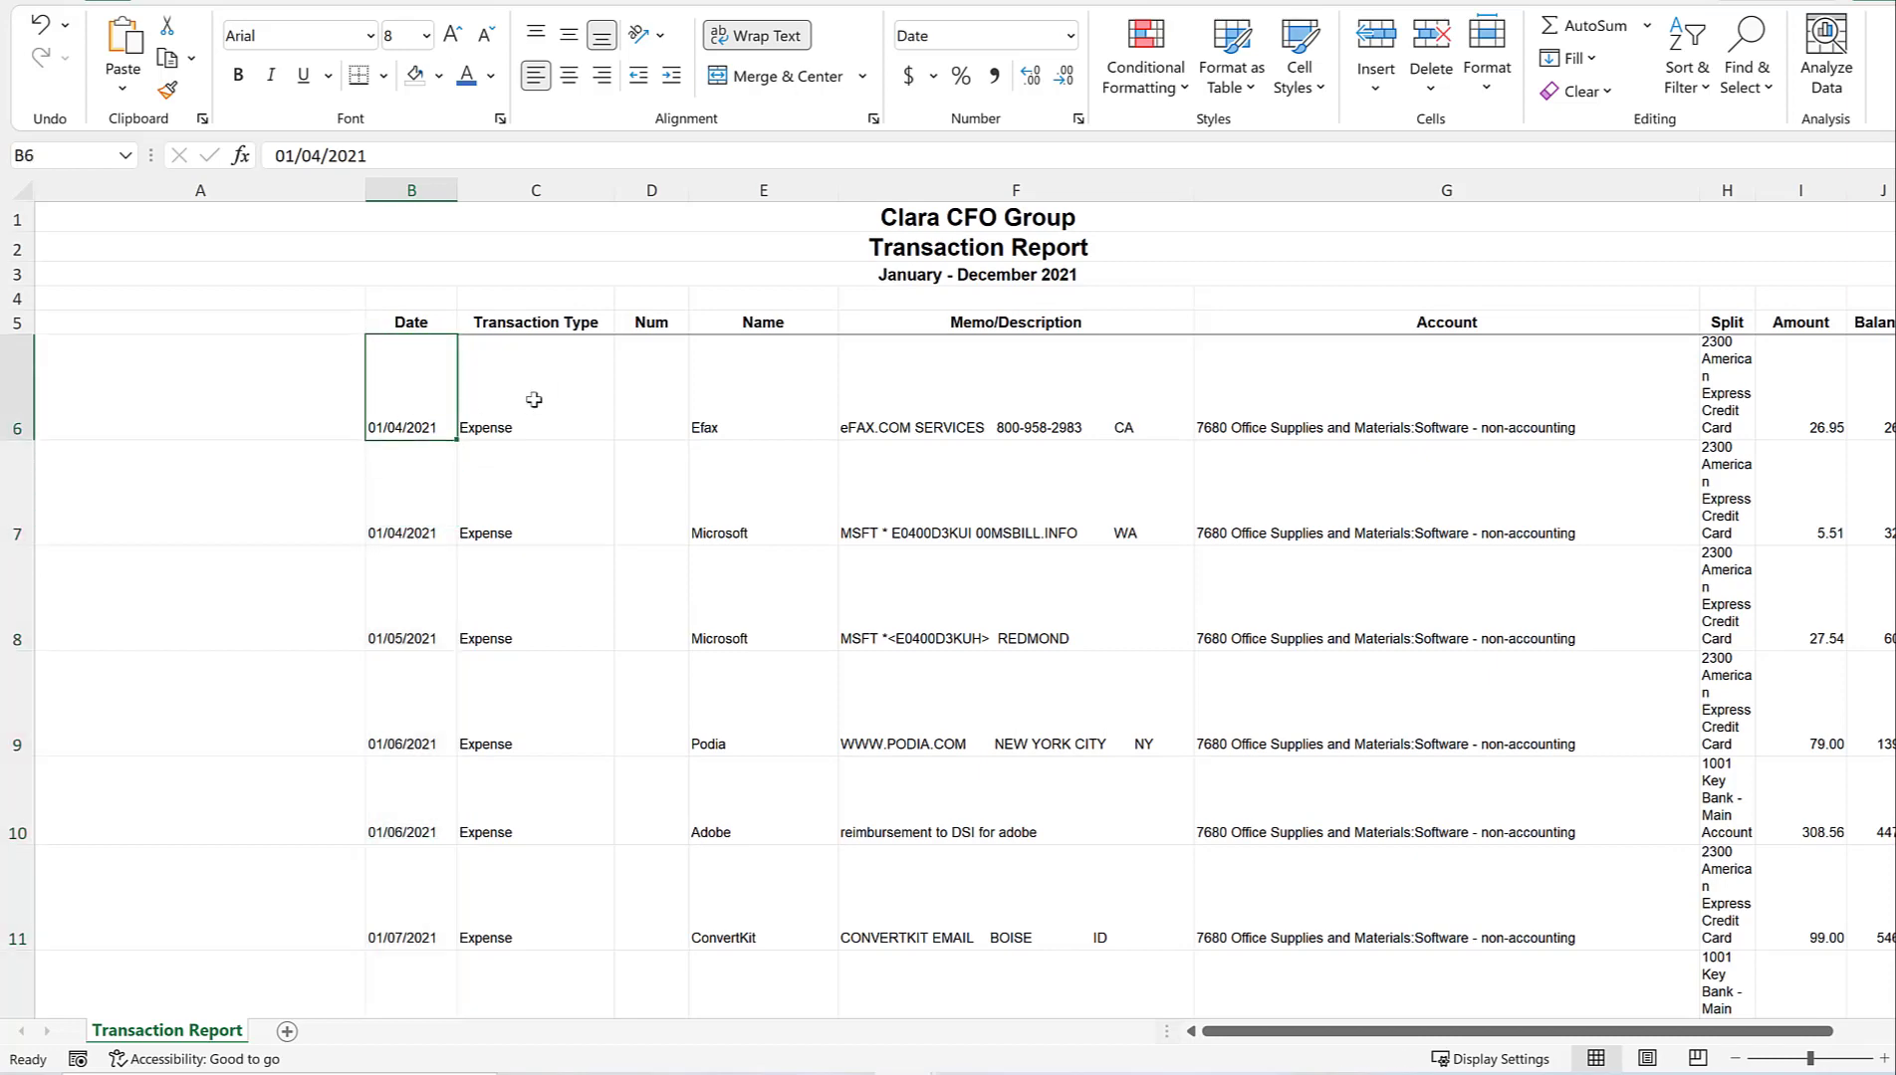
{"action": "left_click", "coordinate": [660, 389]}
Create a PivotTable on a new worksheet from the Transaction Report range B5:I149, including the headers from Date to Amount.
{"action": "left_click_drag", "start_coordinate": [458, 315], "coordinate": [1232, 374]}
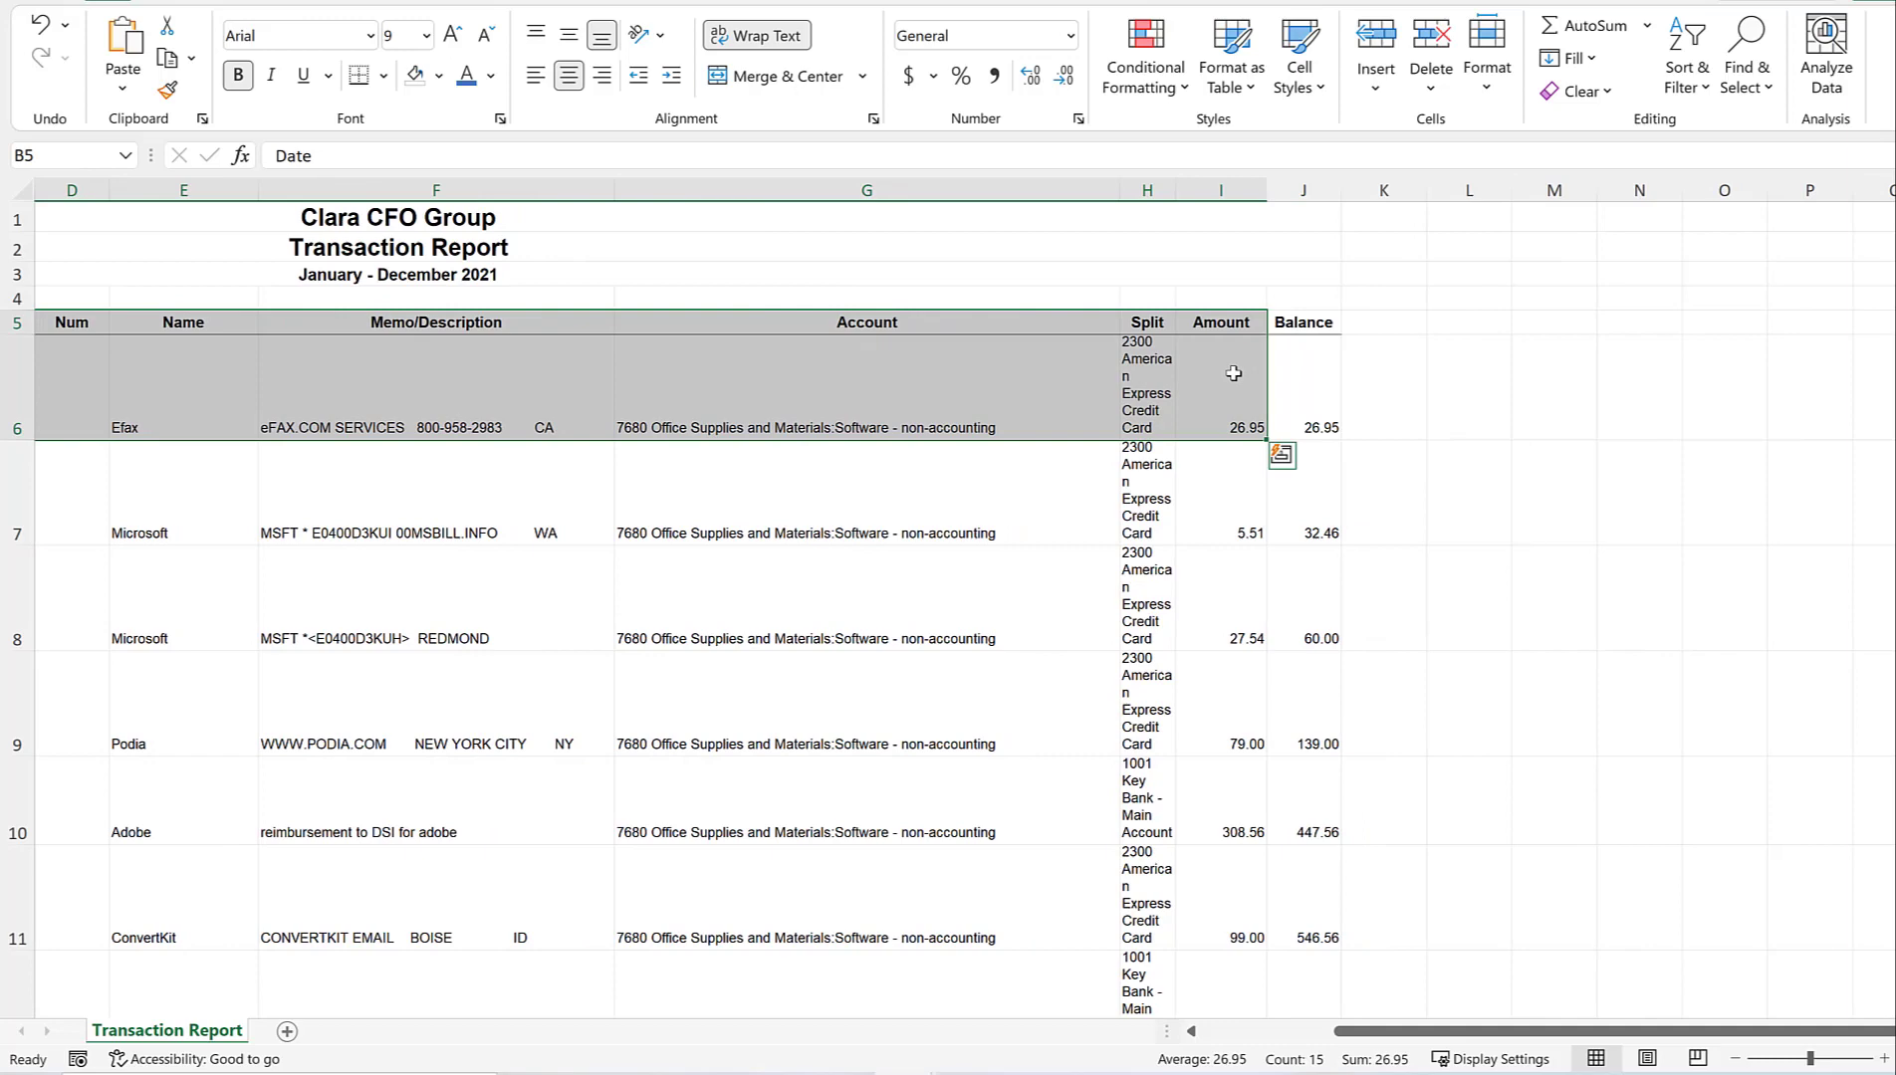
{"action": "key", "text": "ctrl+shift+Down"}
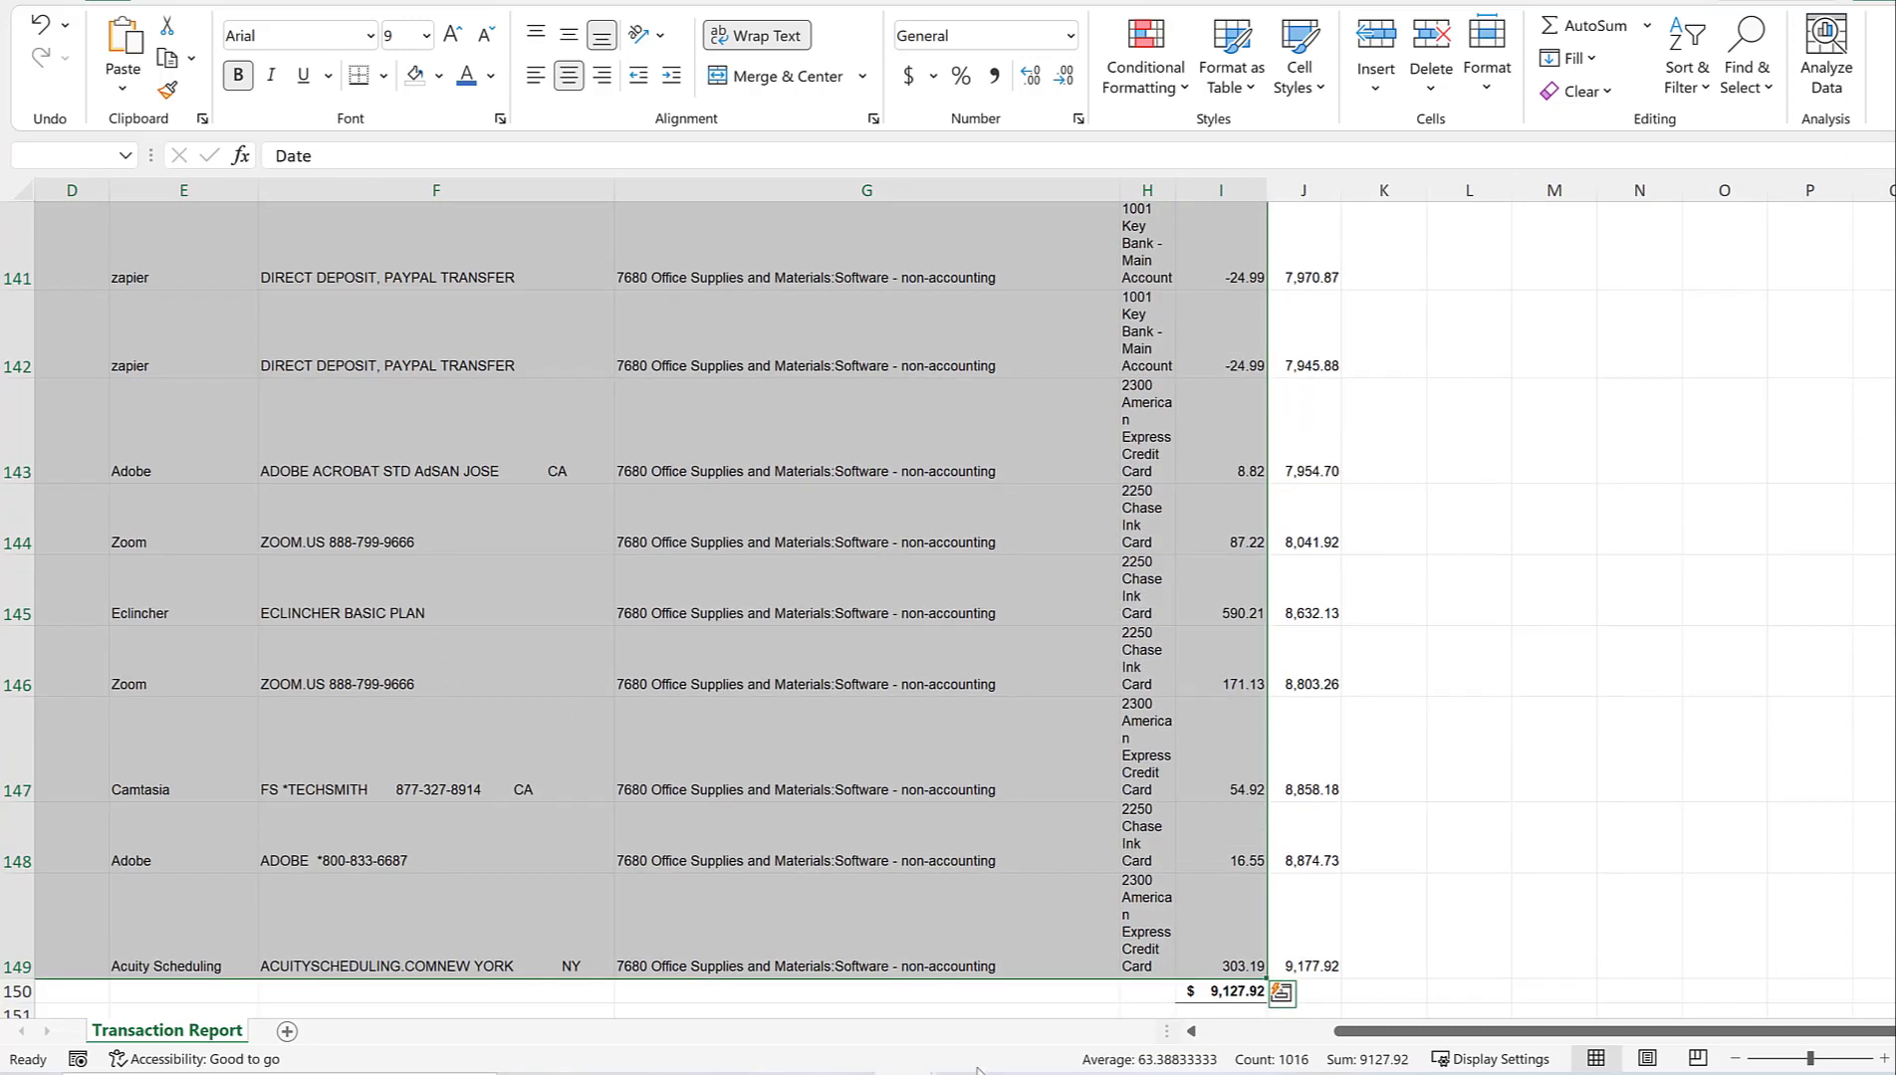
{"action": "left_click_drag", "start_coordinate": [1735, 1030], "coordinate": [1257, 1052]}
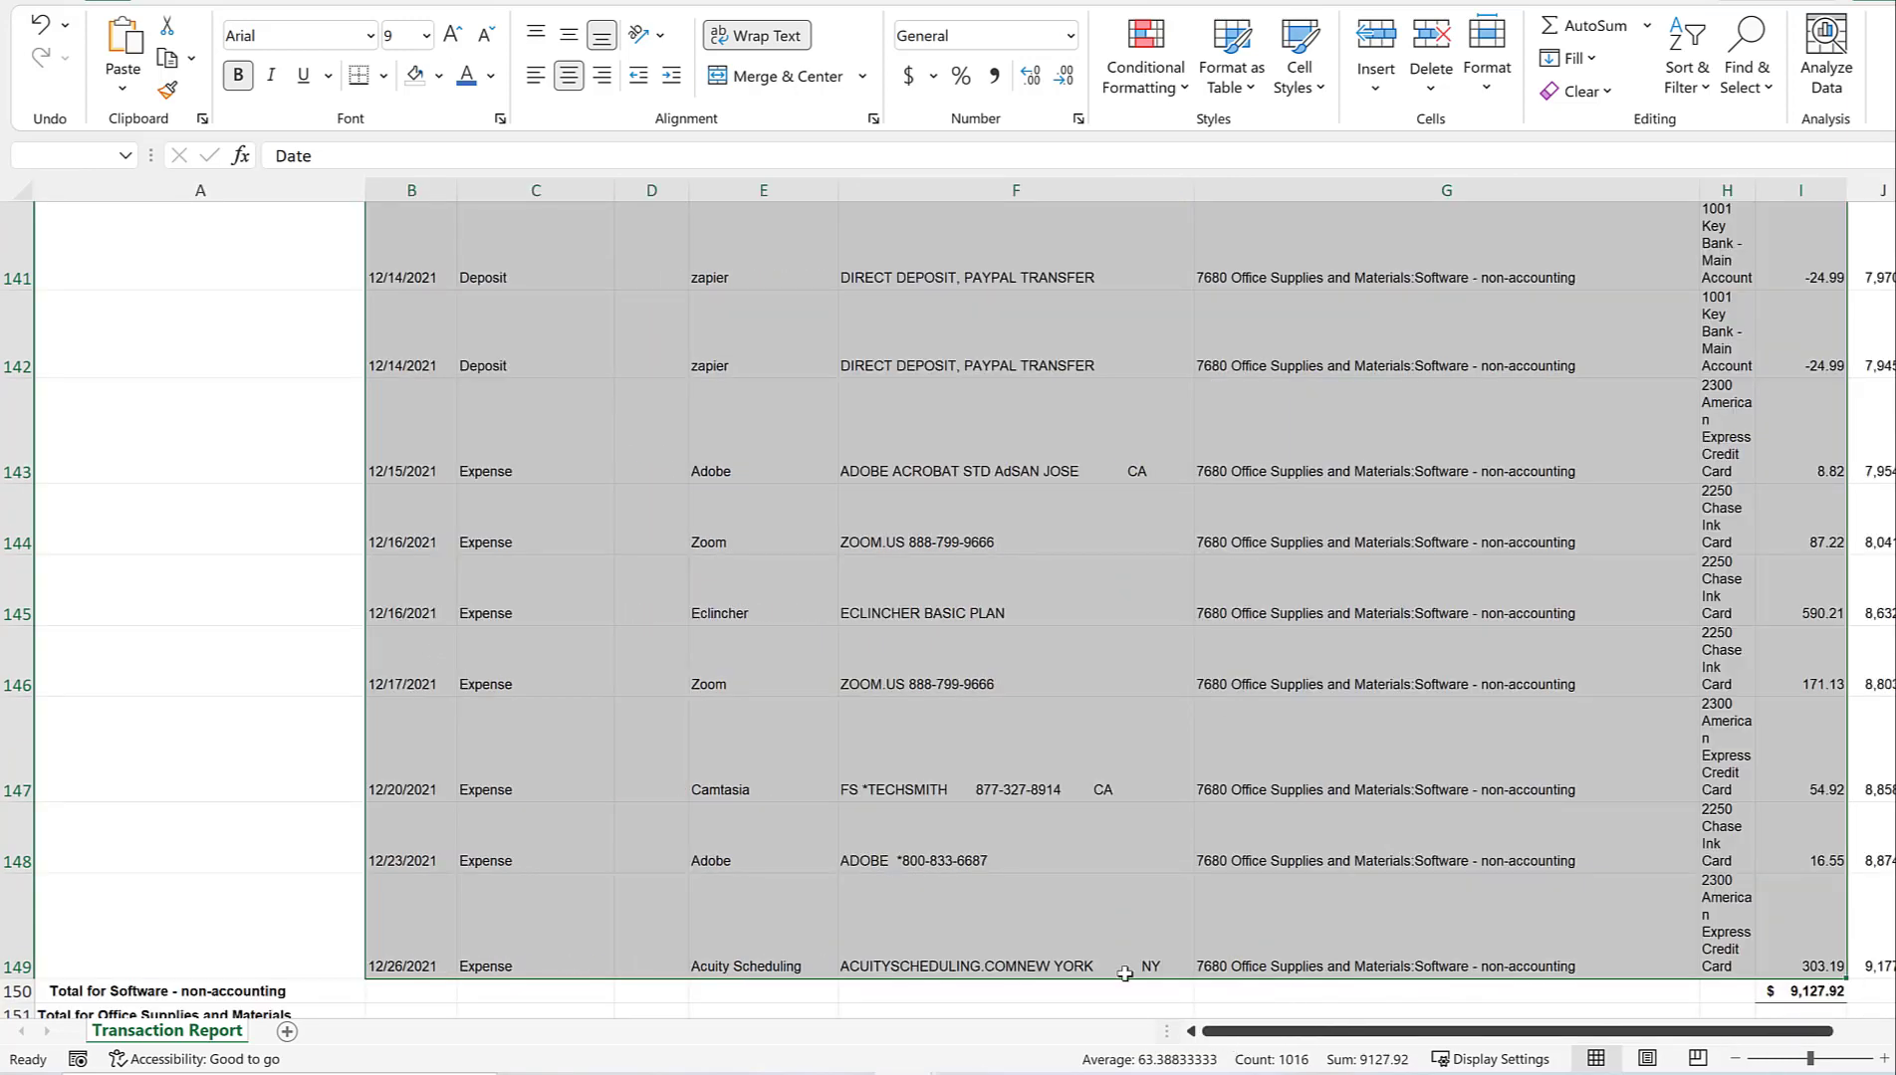
{"action": "scroll", "coordinate": [824, 769], "scroll_direction": "up", "scroll_amount": 20}
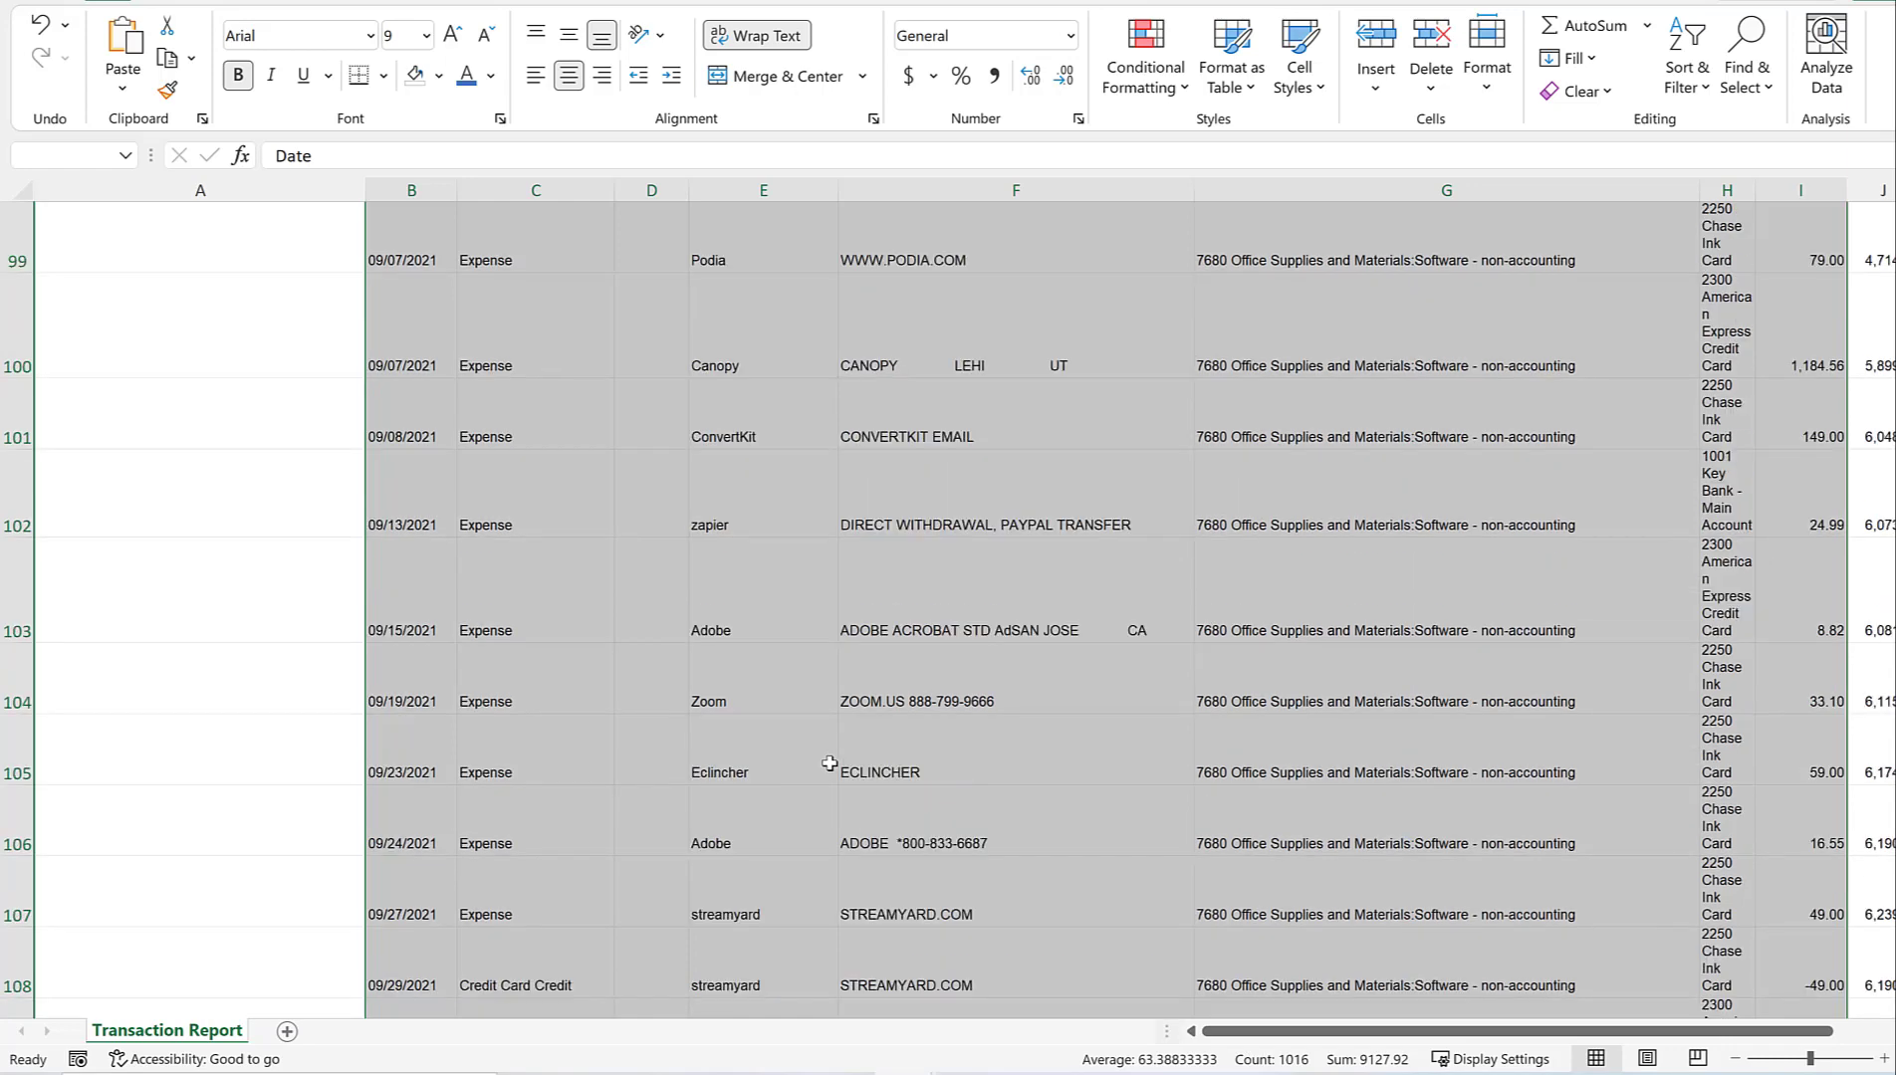
{"action": "scroll", "coordinate": [1106, 562], "scroll_direction": "up", "scroll_amount": 14}
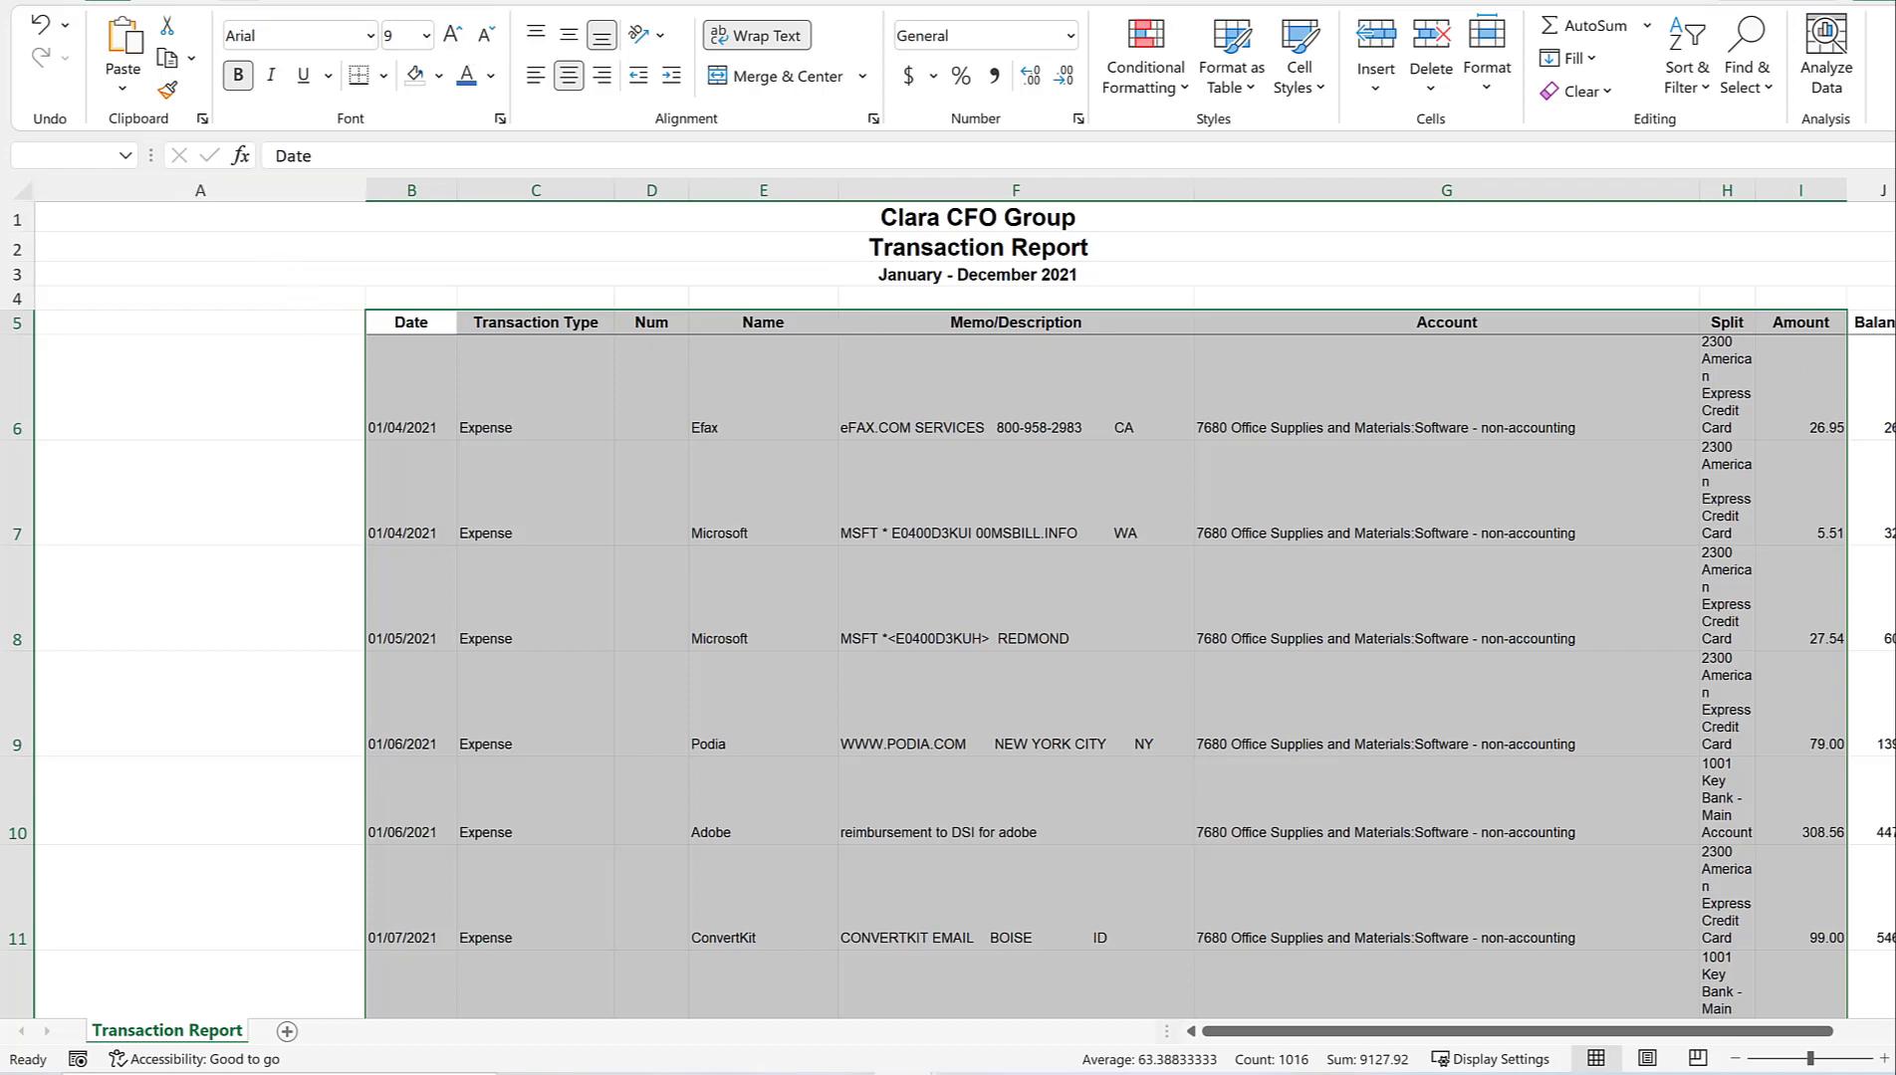
{"action": "left_click", "coordinate": [172, 2]}
{"action": "left_click", "coordinate": [62, 39]}
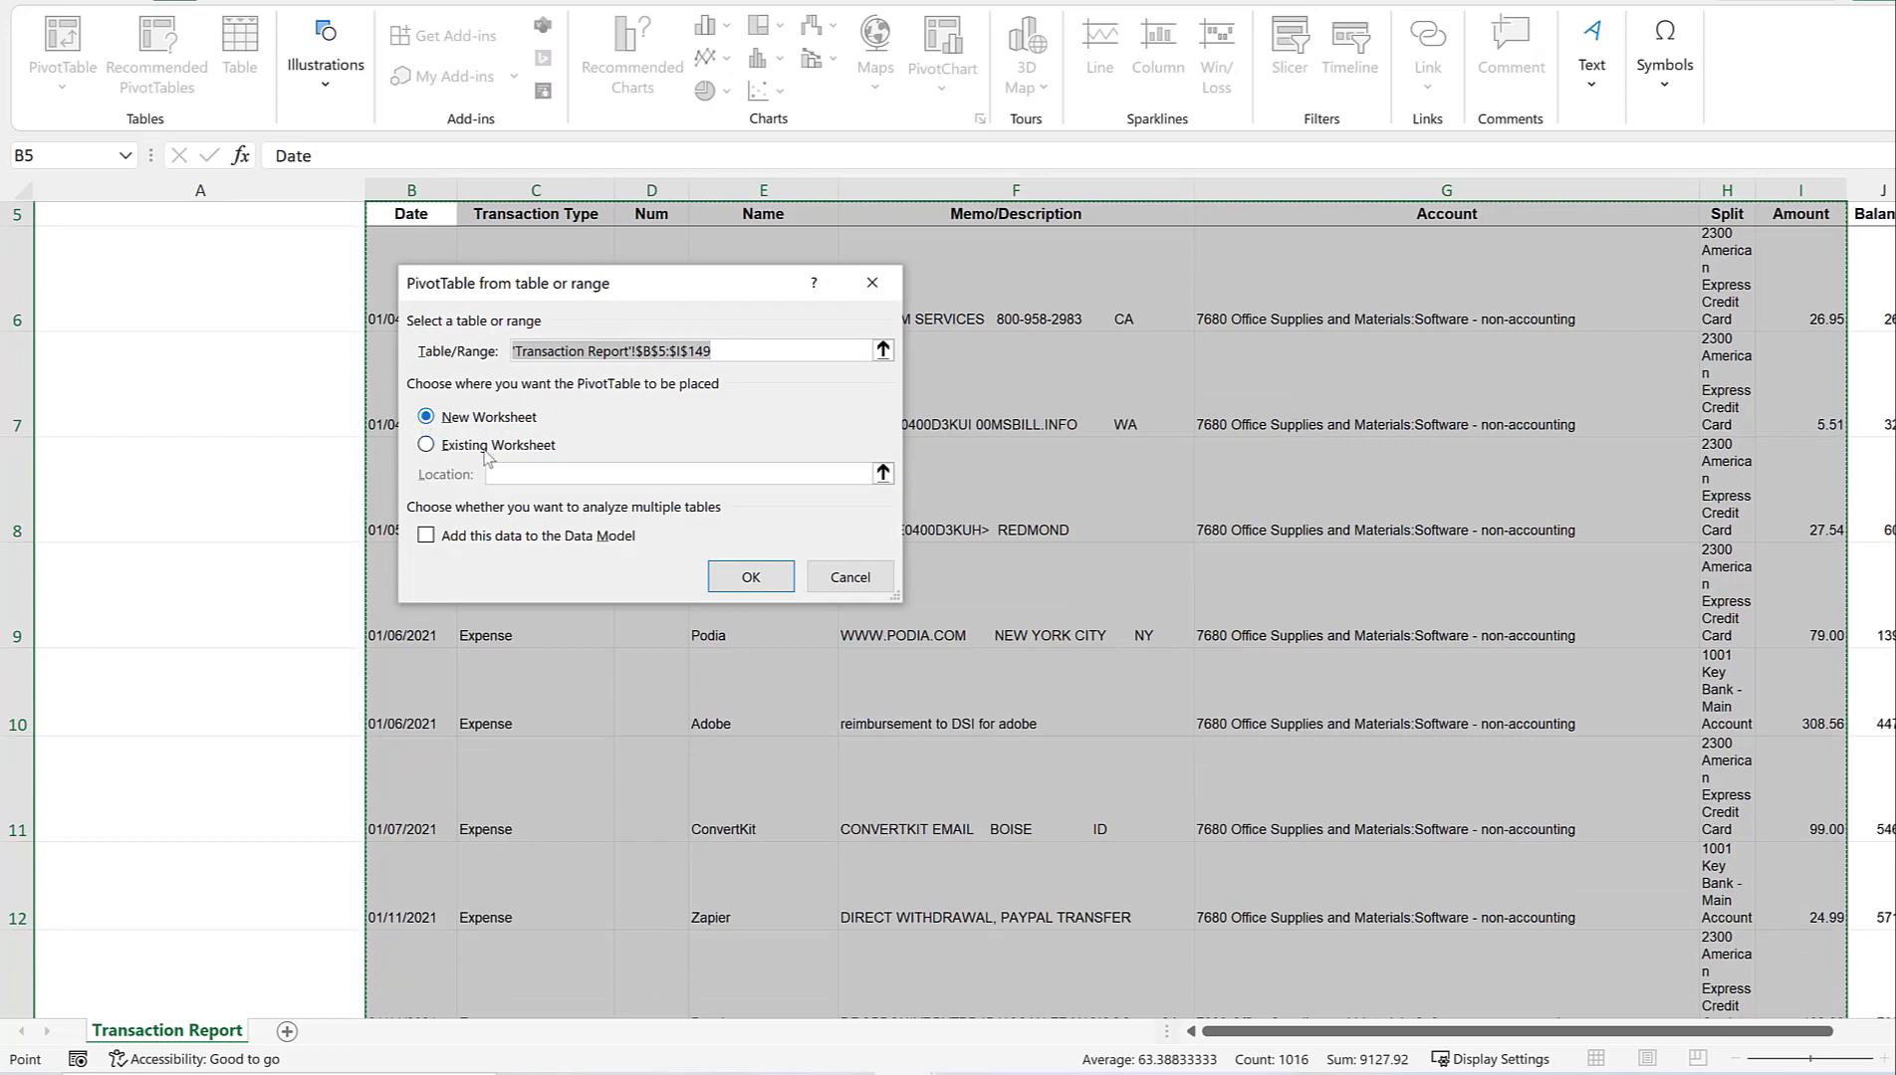
{"action": "left_click", "coordinate": [749, 577]}
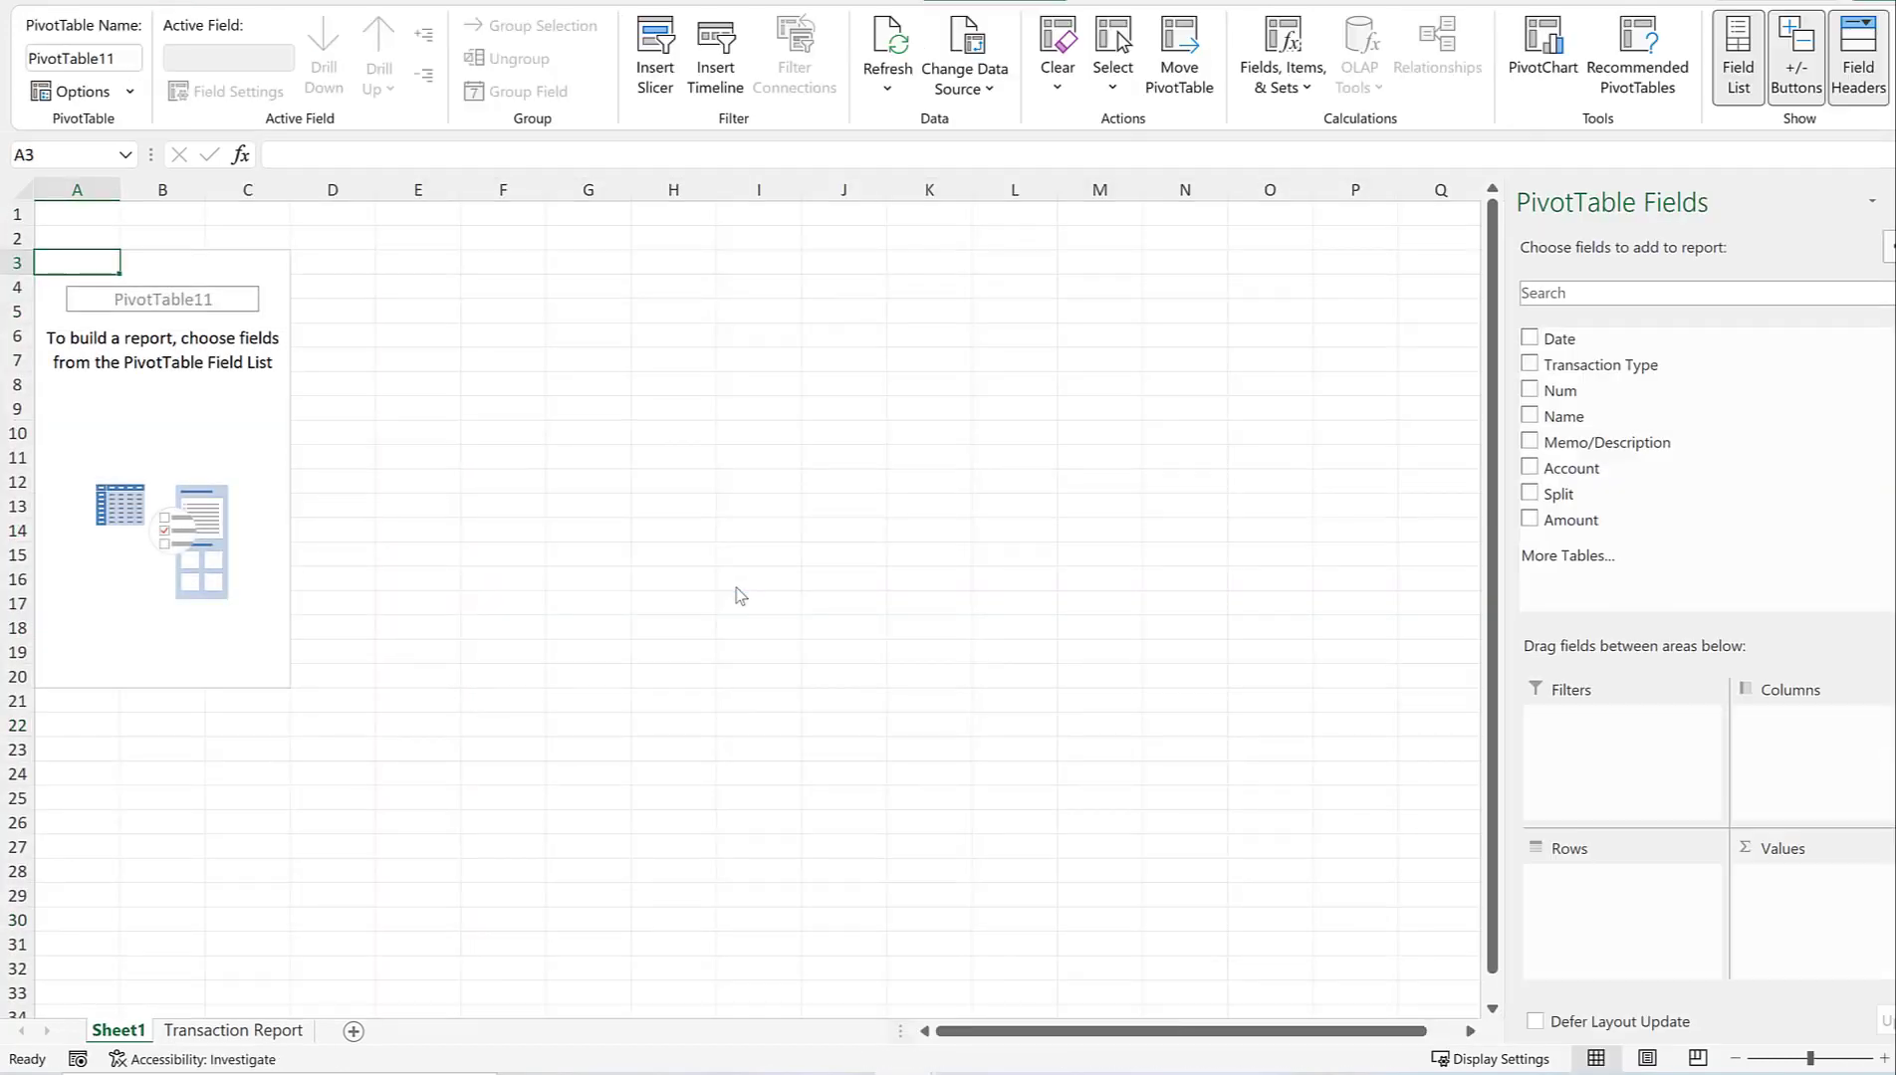
Add the Name field to the PivotTable's rows.
{"action": "left_click", "coordinate": [1531, 418]}
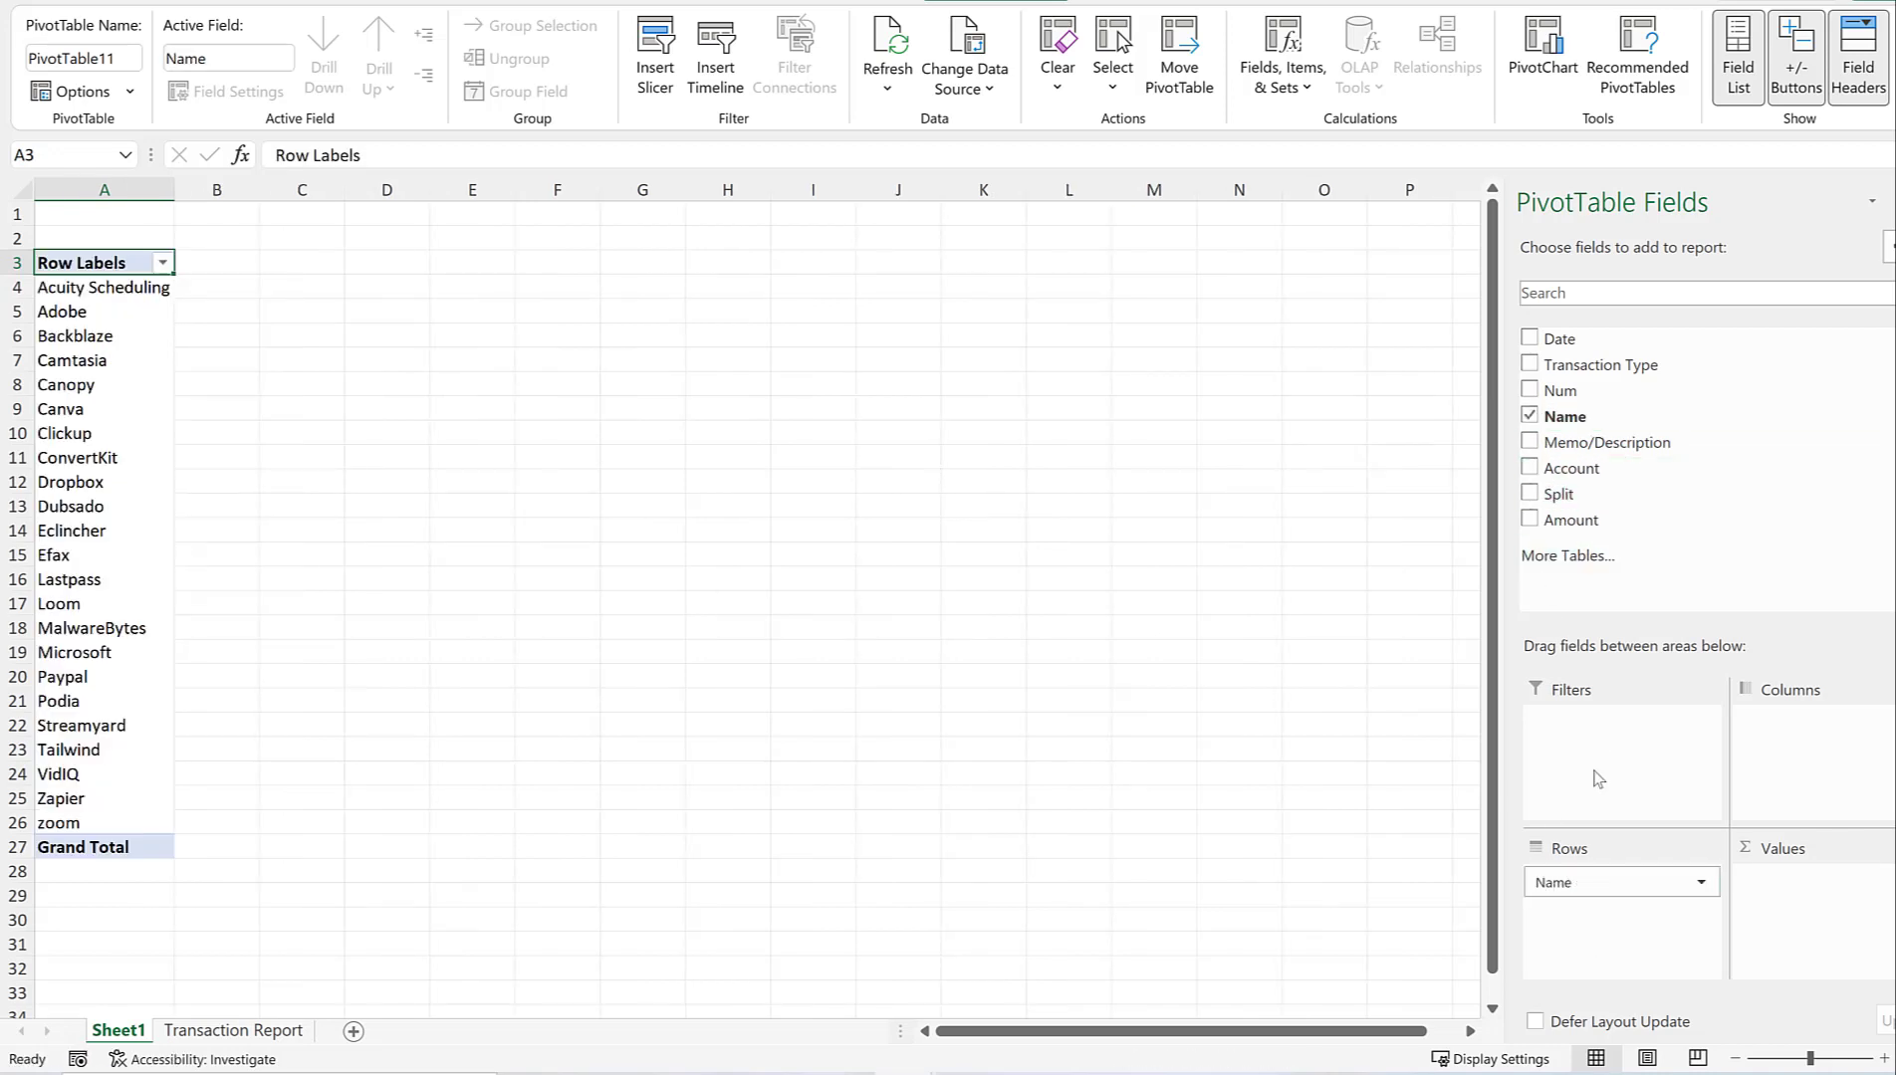
Try the Name field in the PivotTable's columns, and return it to the rows.
{"action": "left_click_drag", "start_coordinate": [1595, 883], "coordinate": [1816, 799]}
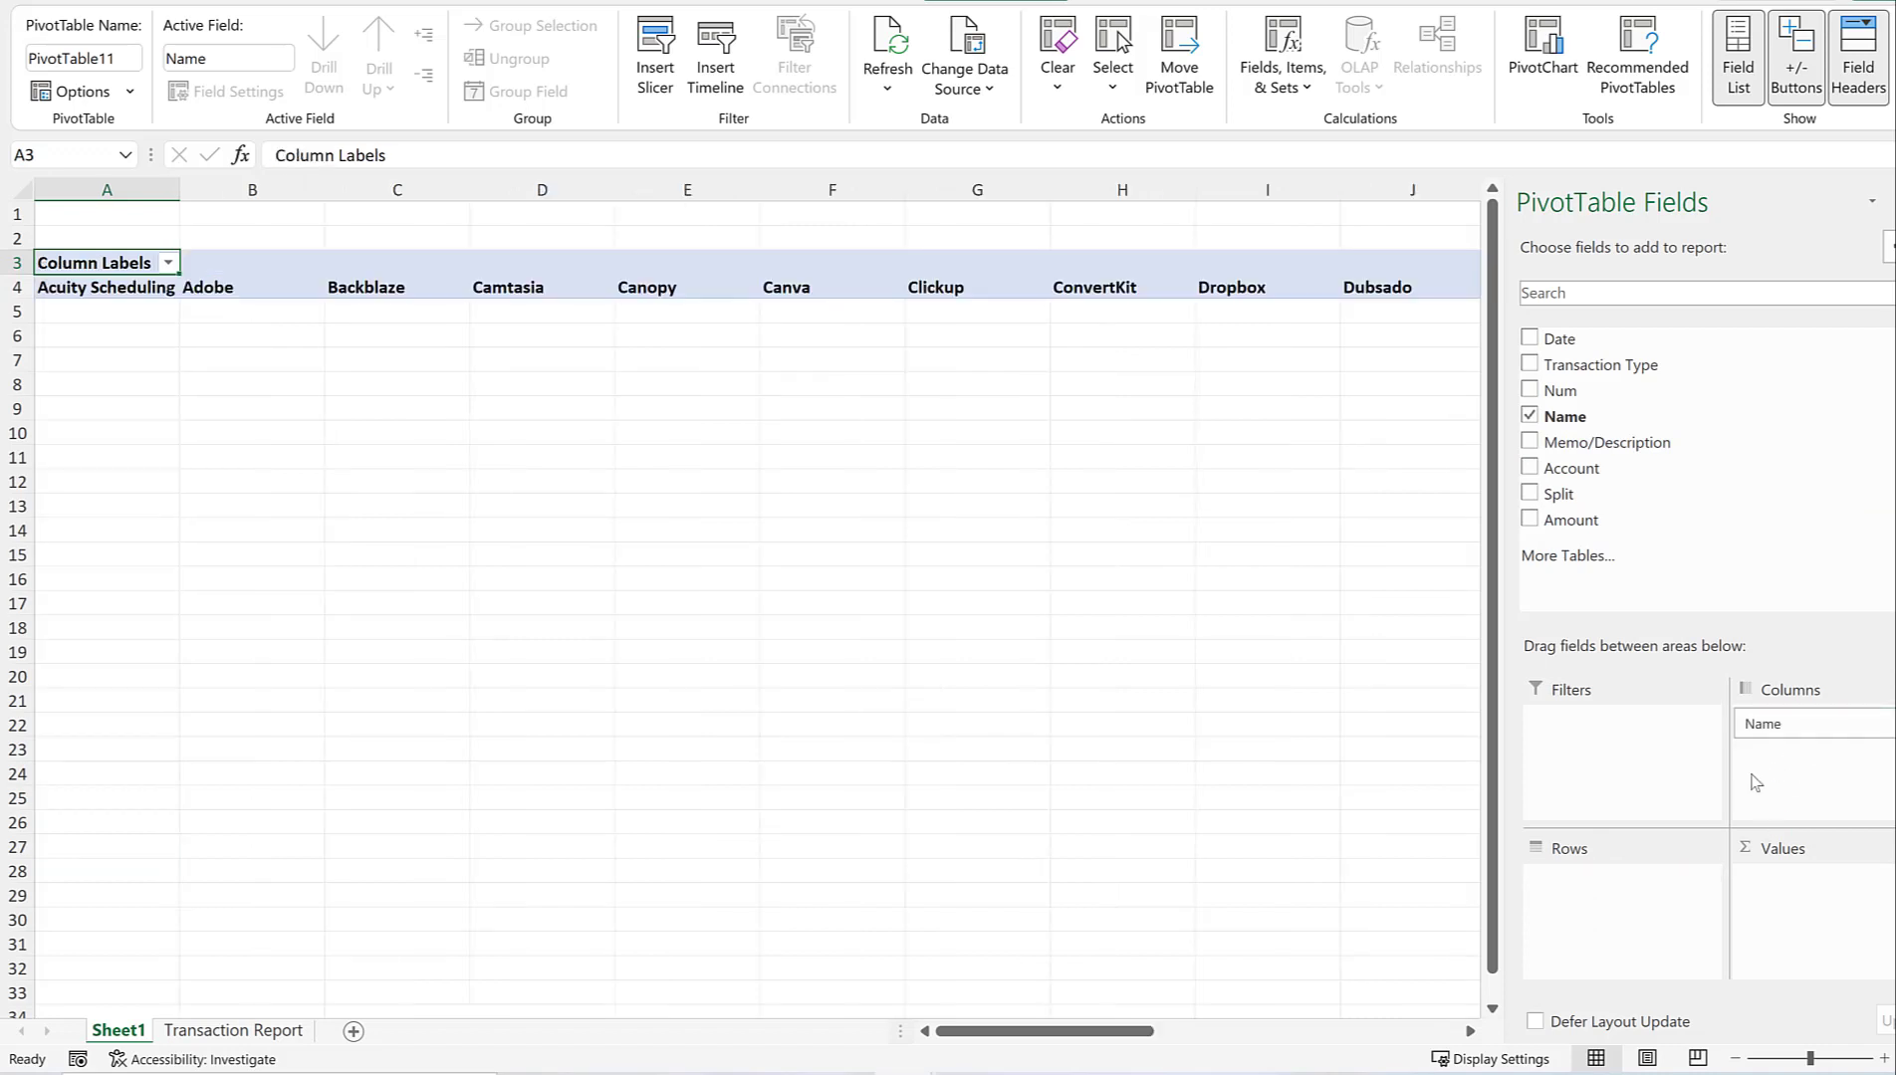
{"action": "left_click_drag", "start_coordinate": [1781, 732], "coordinate": [1633, 961]}
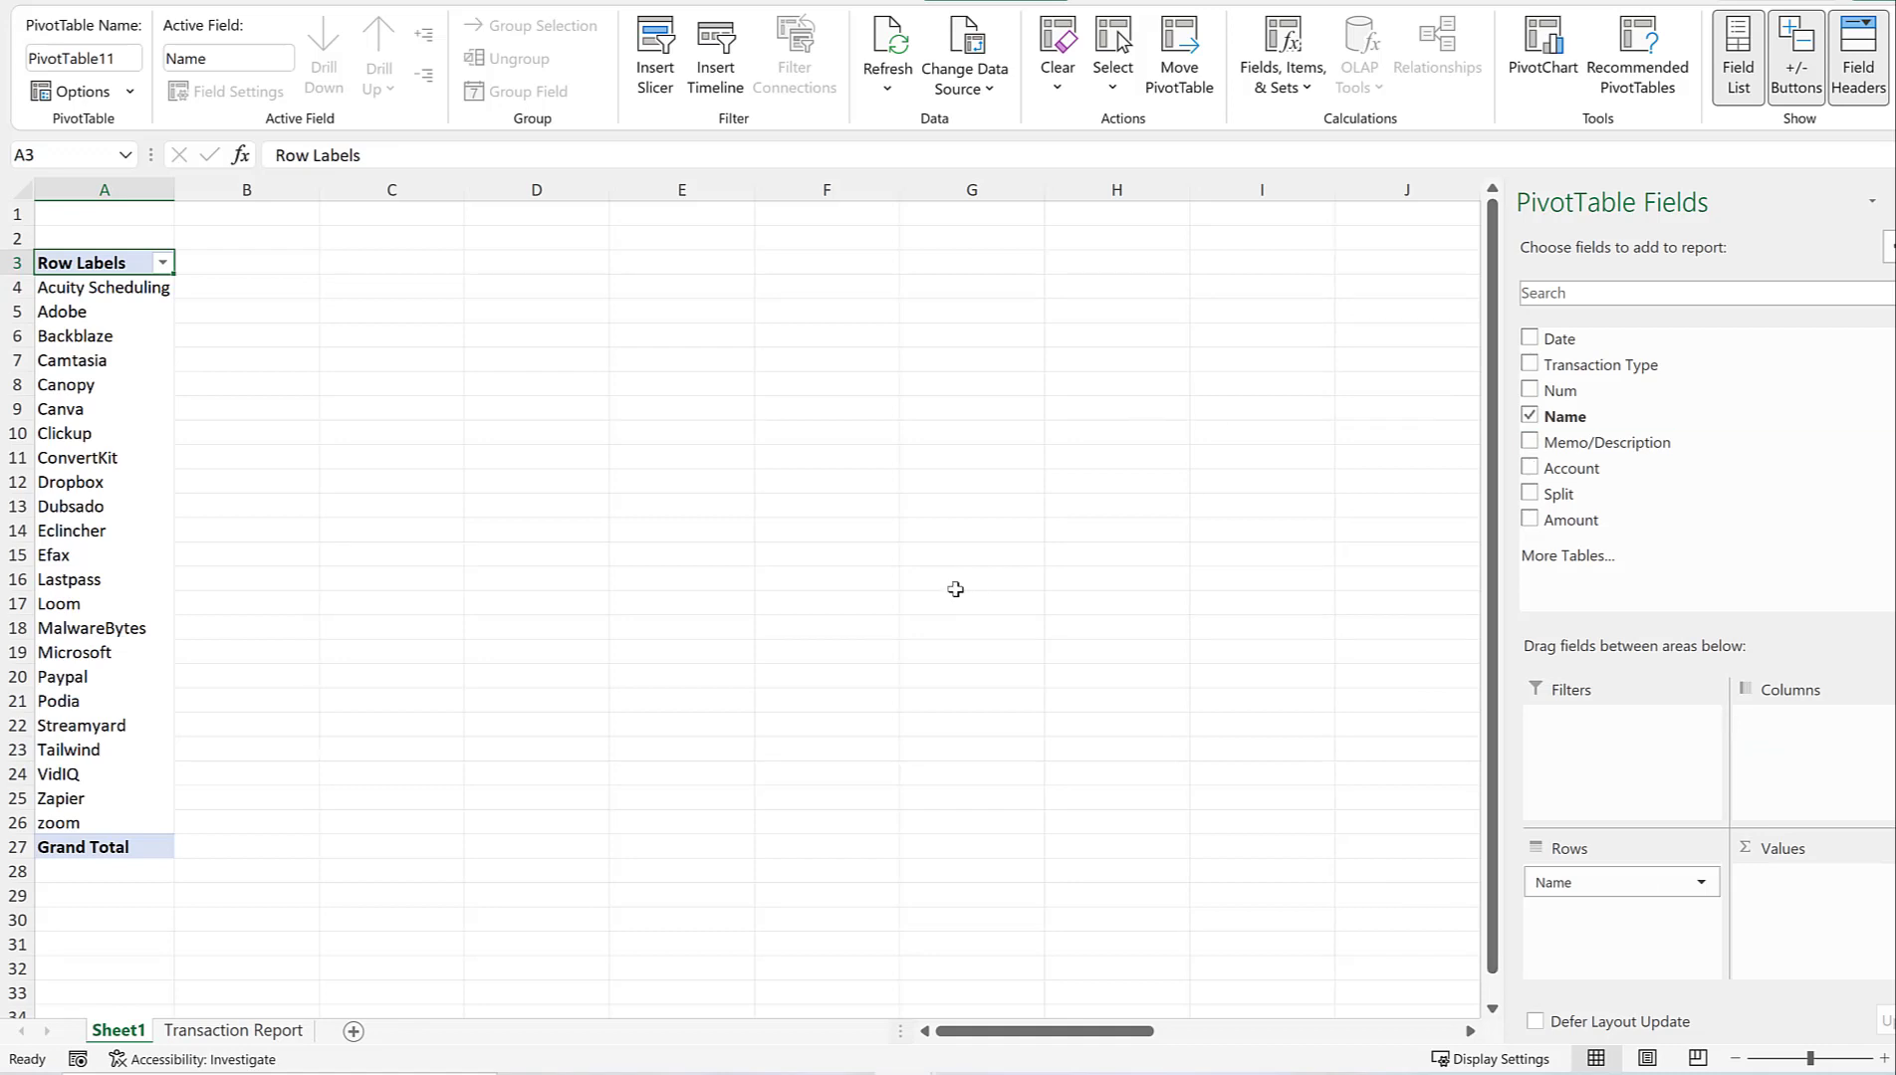
Add the sum of Amount to the PivotTable's values and the Date field to its rows beneath Name.
{"action": "left_click", "coordinate": [1531, 520]}
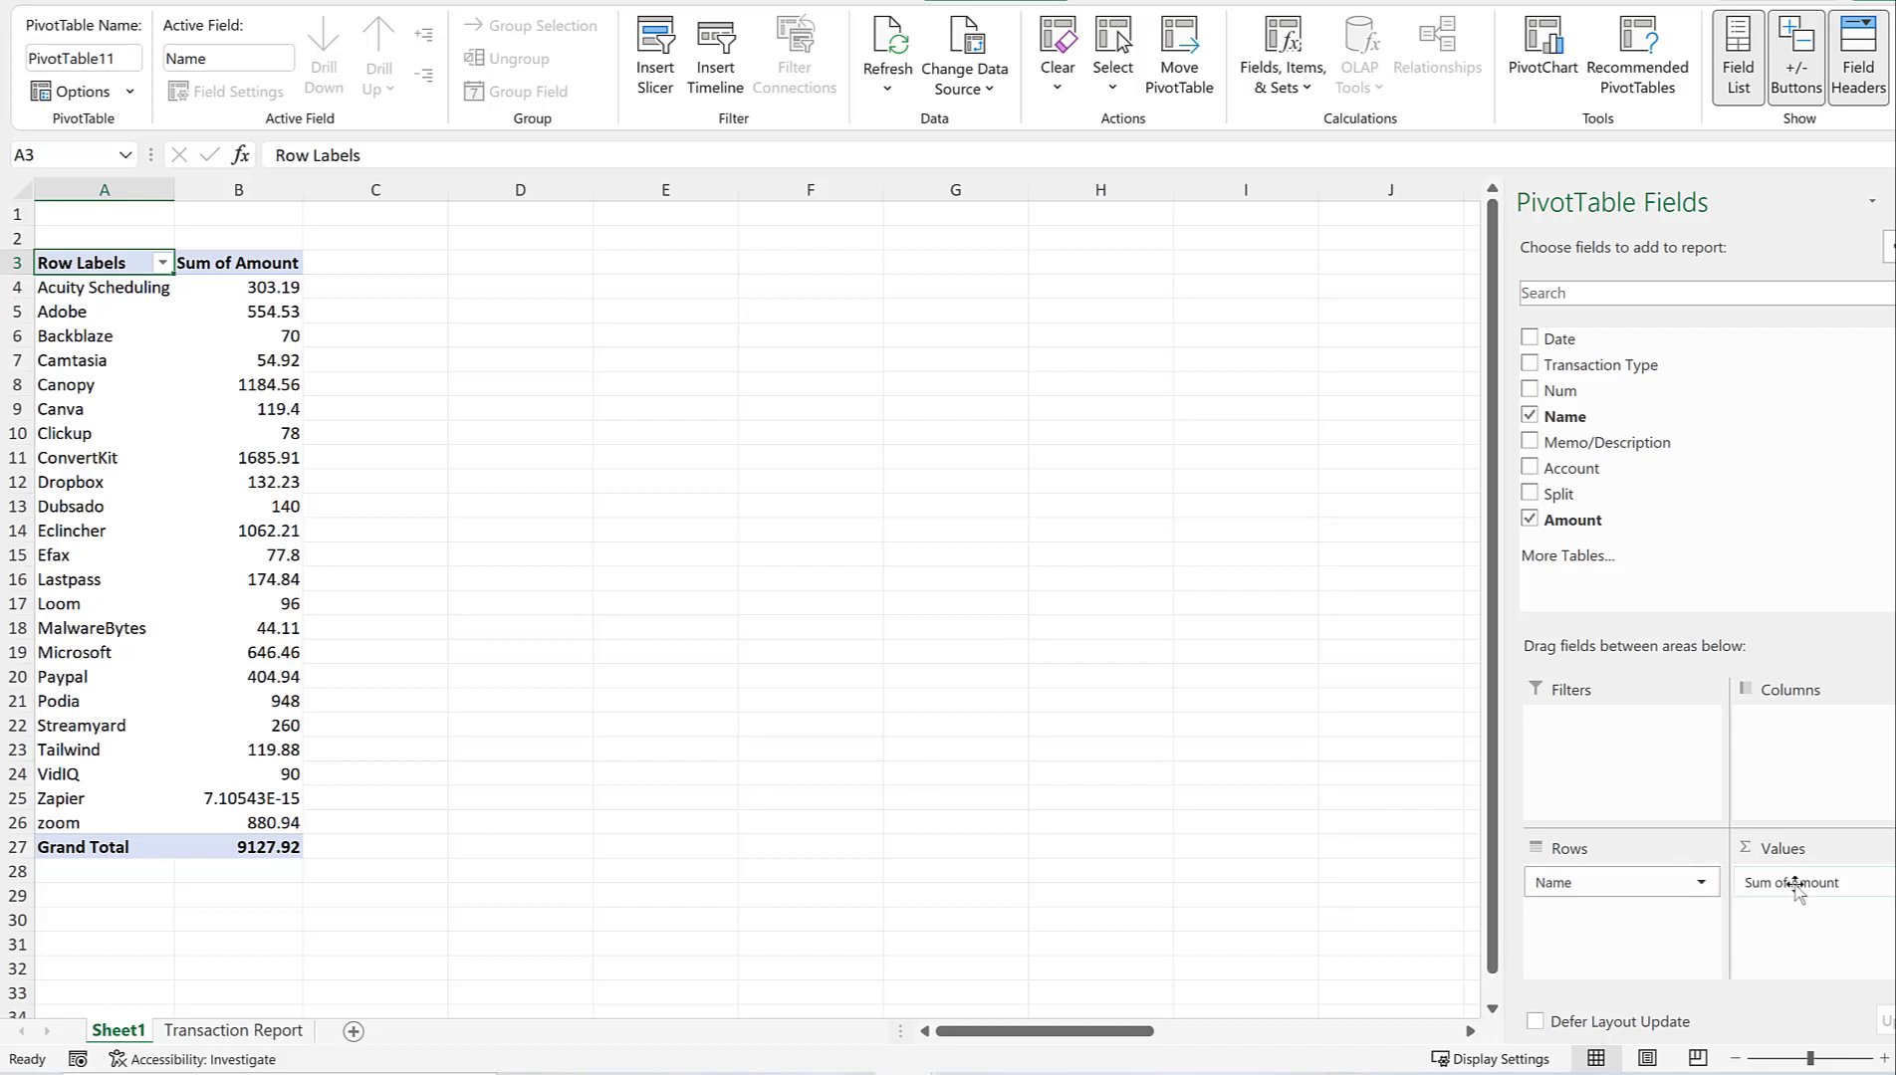
{"action": "left_click", "coordinate": [218, 287]}
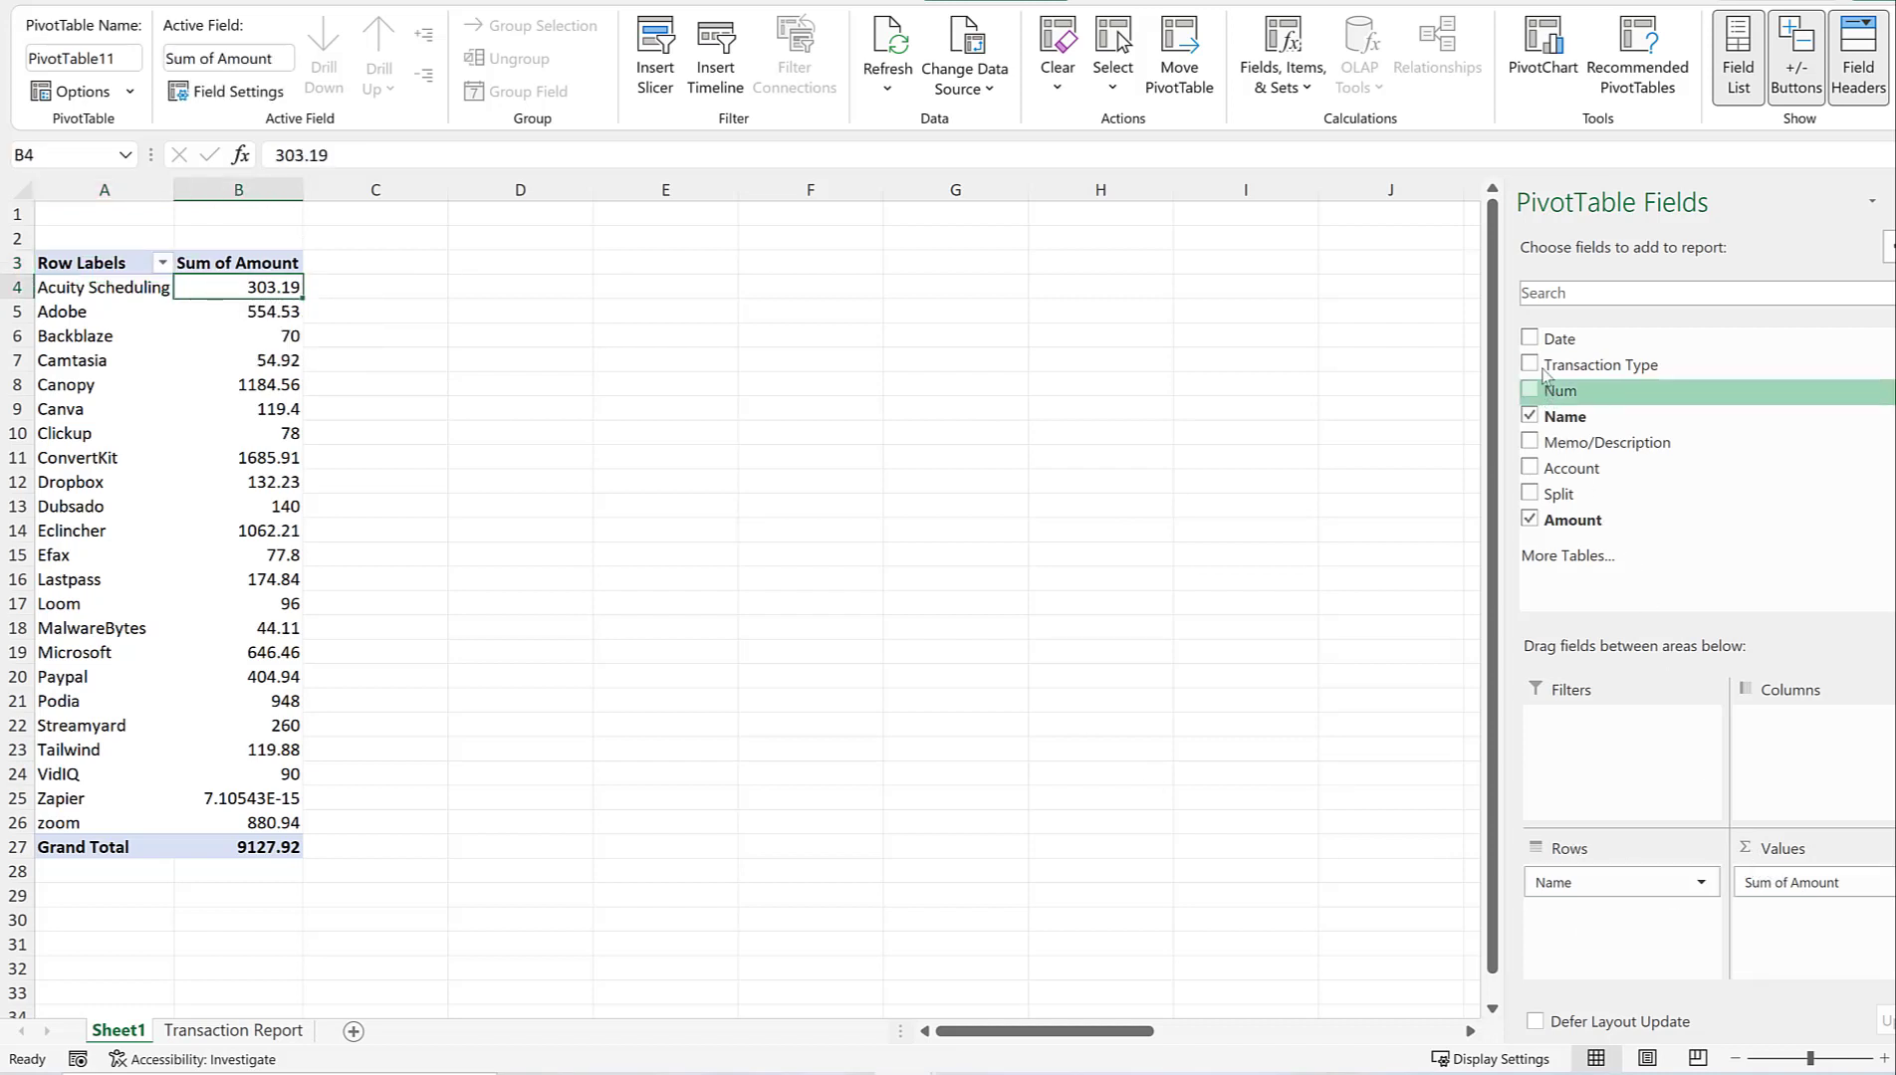
{"action": "left_click", "coordinate": [1531, 339]}
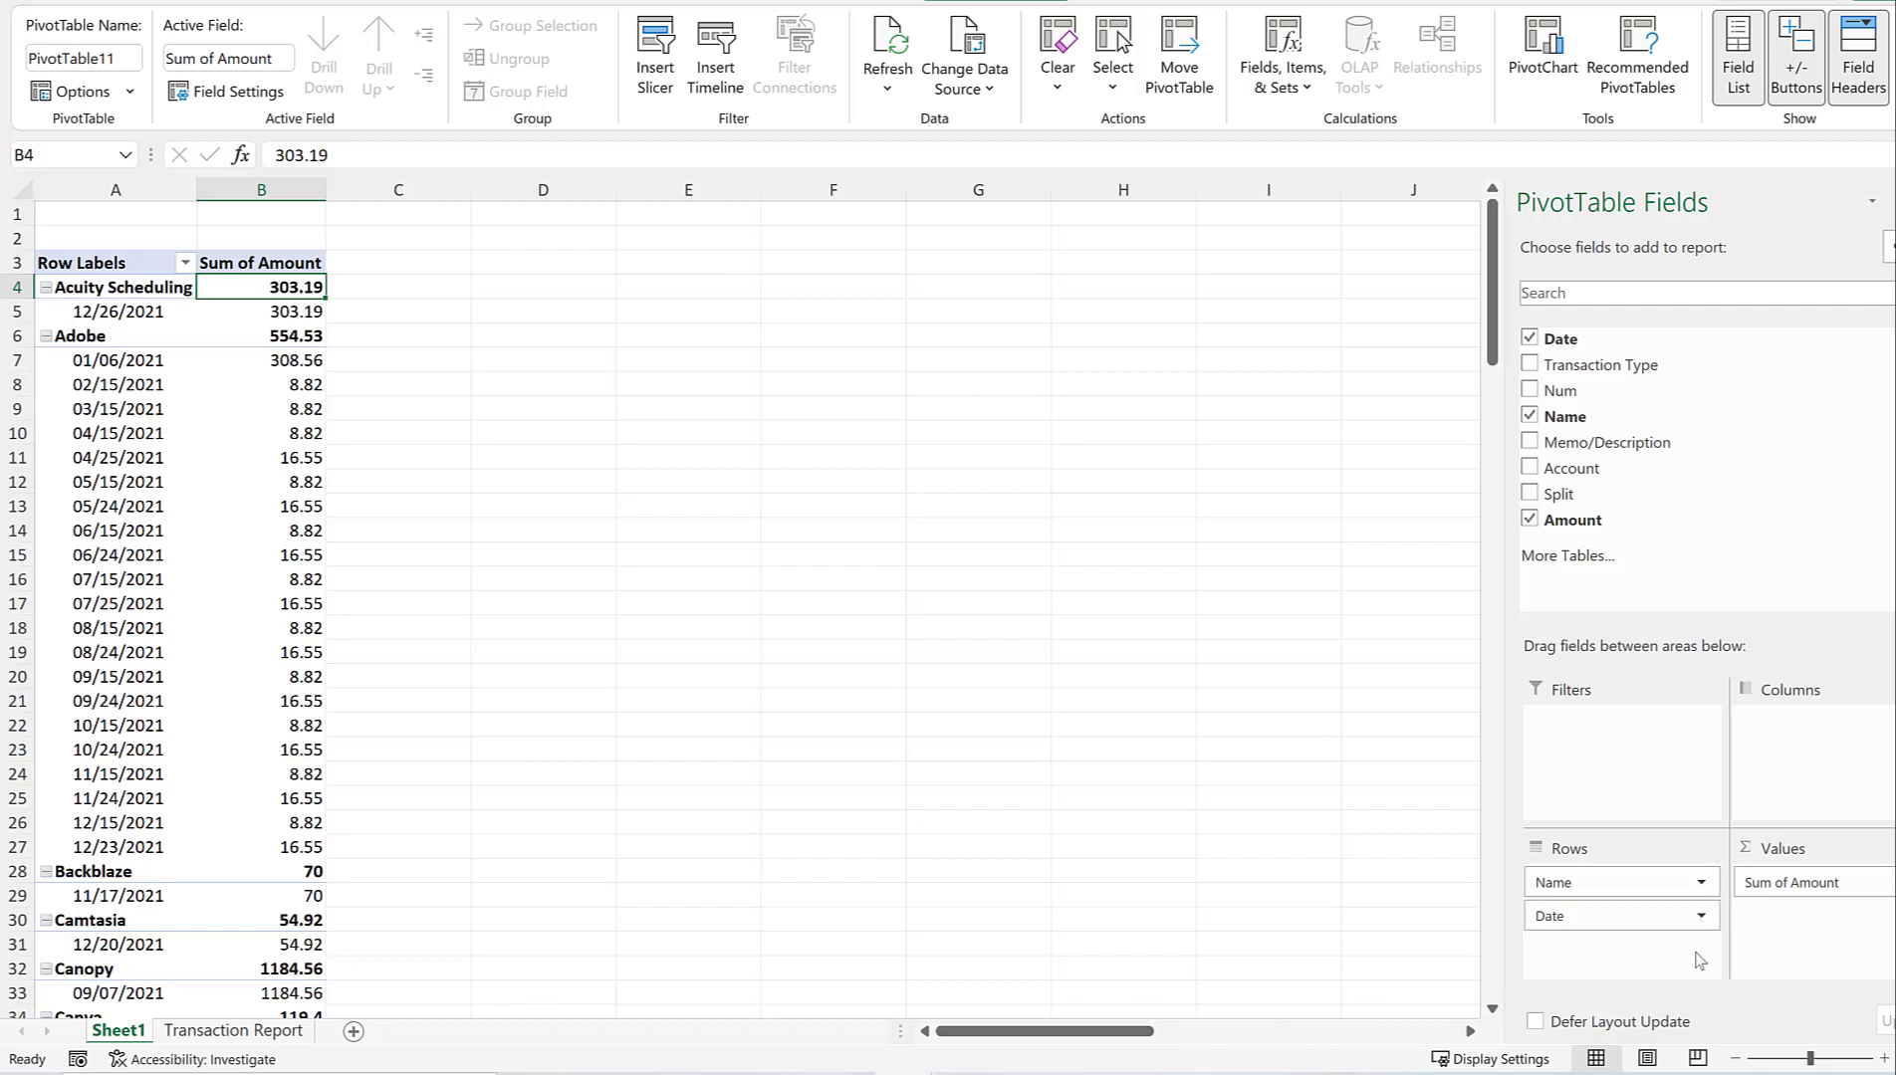
Check the Num column on the Transaction Report sheet for existing entries below its header in D5.
{"action": "left_click", "coordinate": [233, 1030]}
{"action": "left_click", "coordinate": [414, 299]}
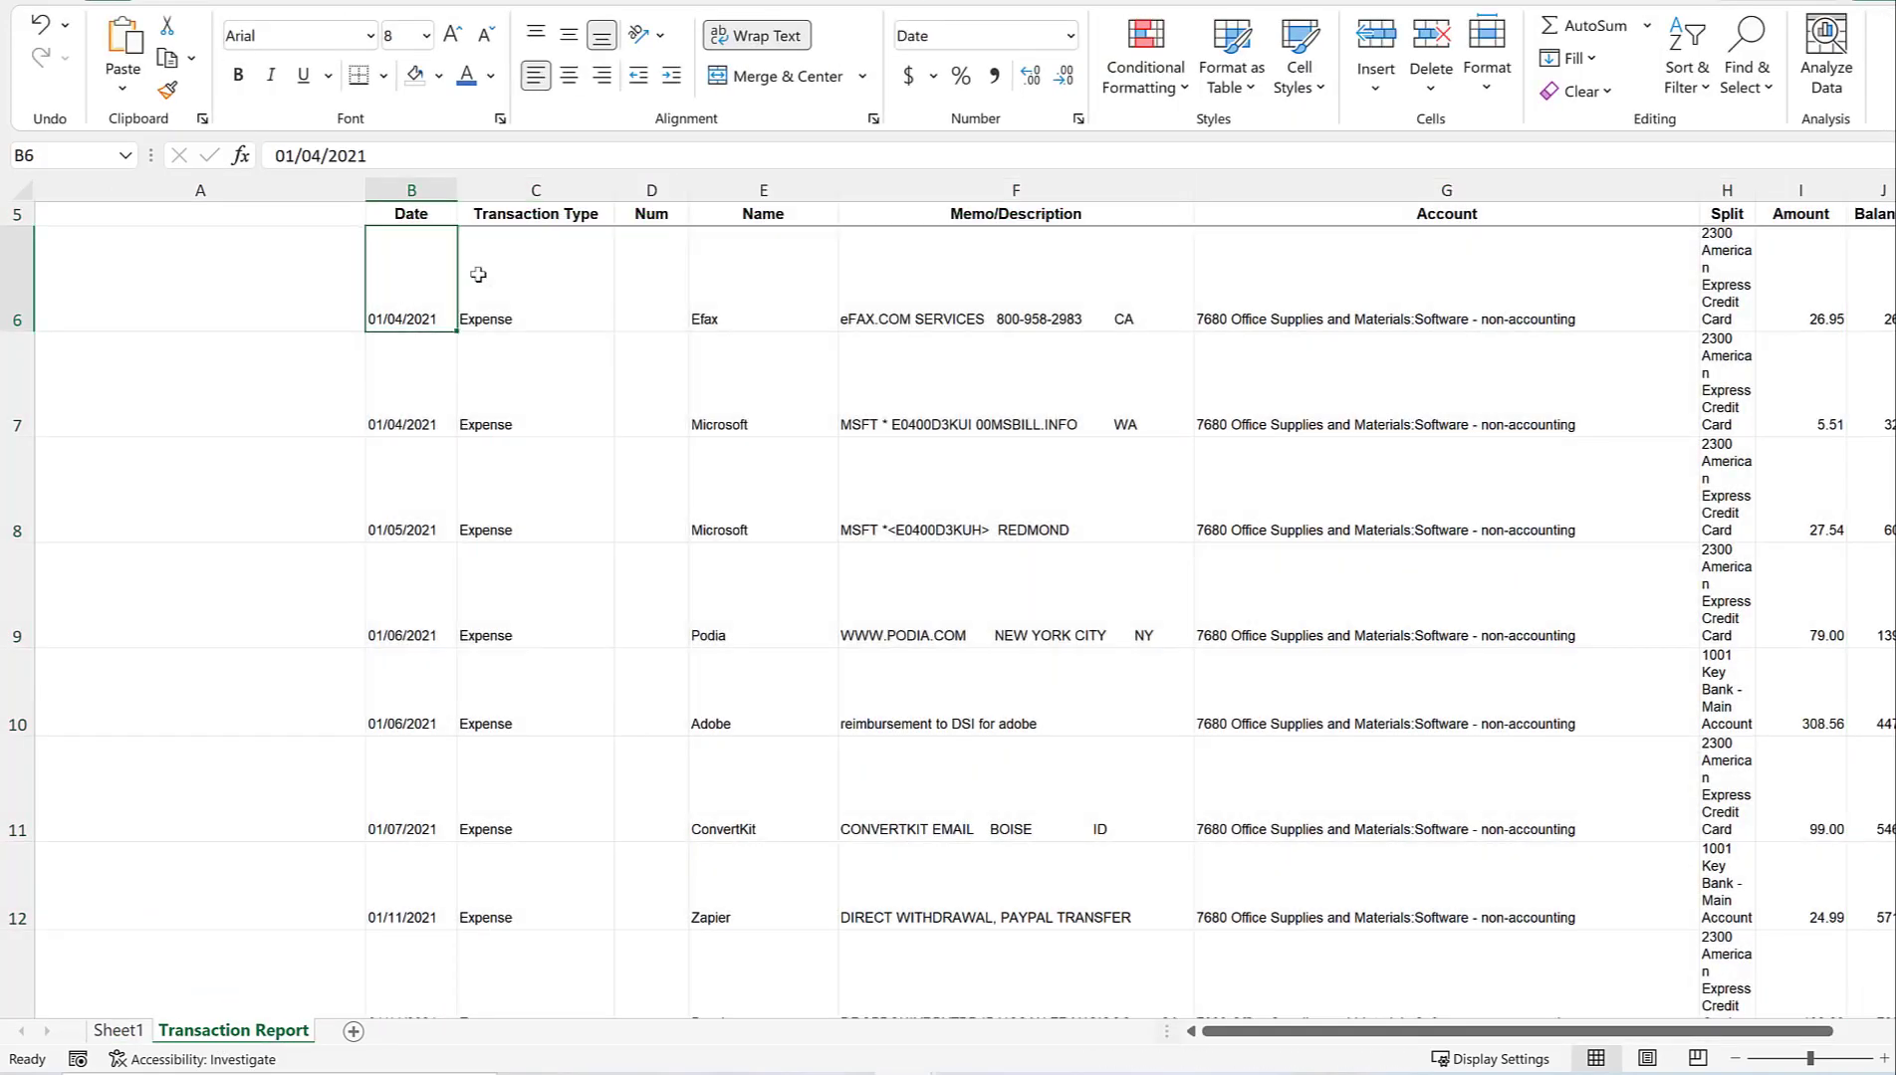
{"action": "left_click", "coordinate": [647, 280]}
{"action": "left_click", "coordinate": [661, 213]}
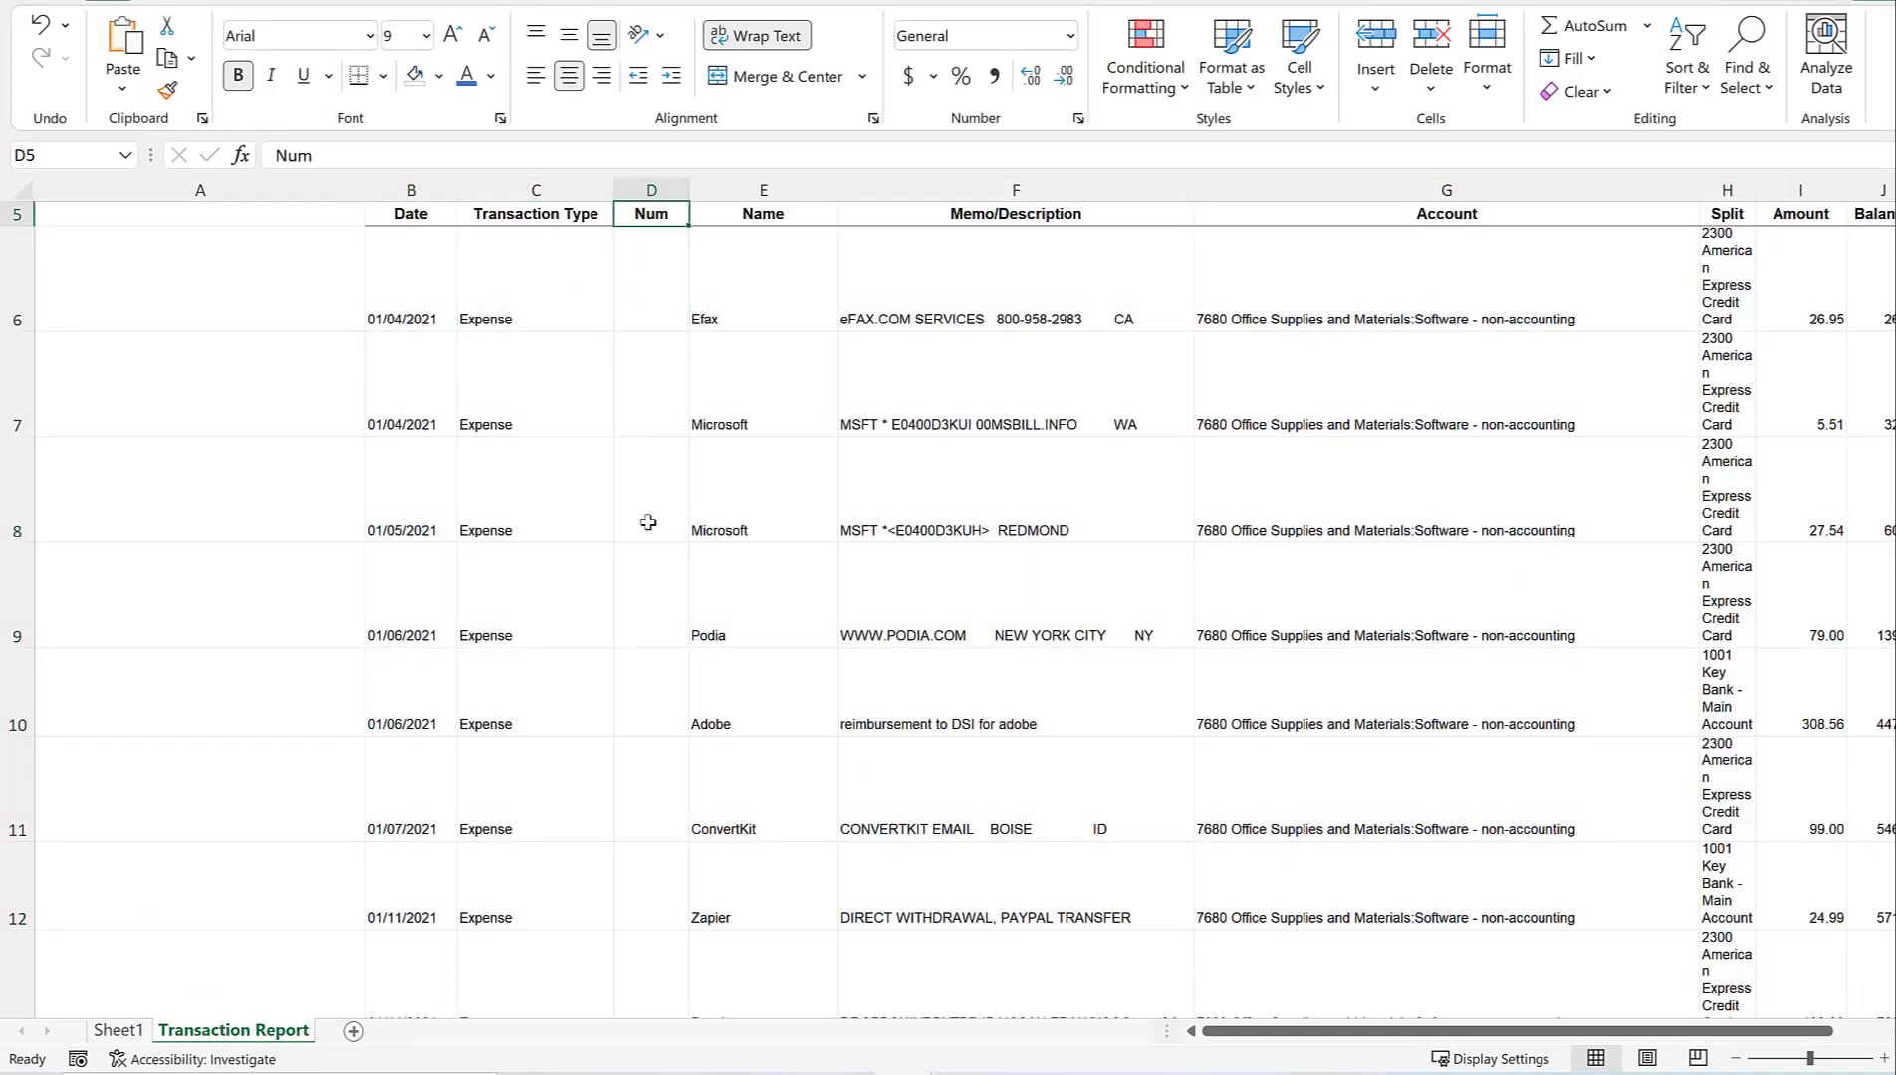
{"action": "key", "text": "ctrl+Down"}
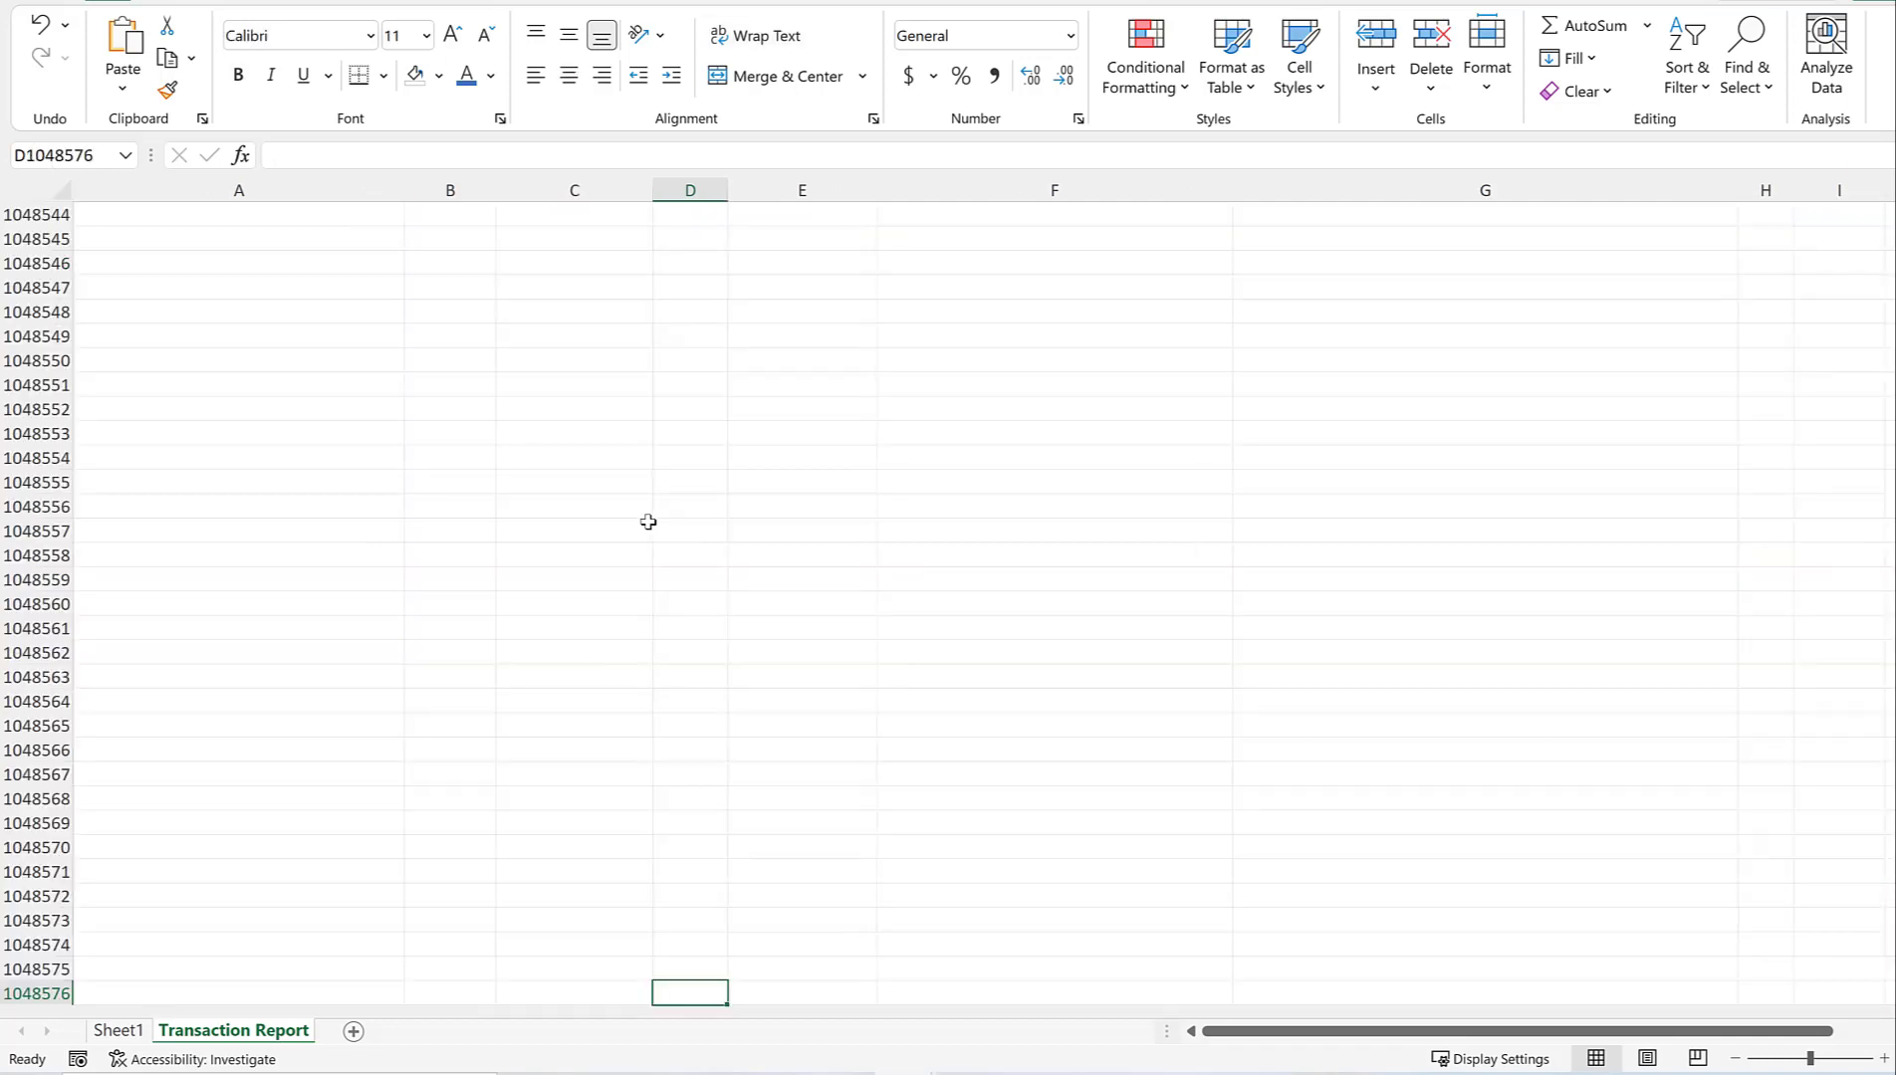
{"action": "key", "text": "ctrl+Up"}
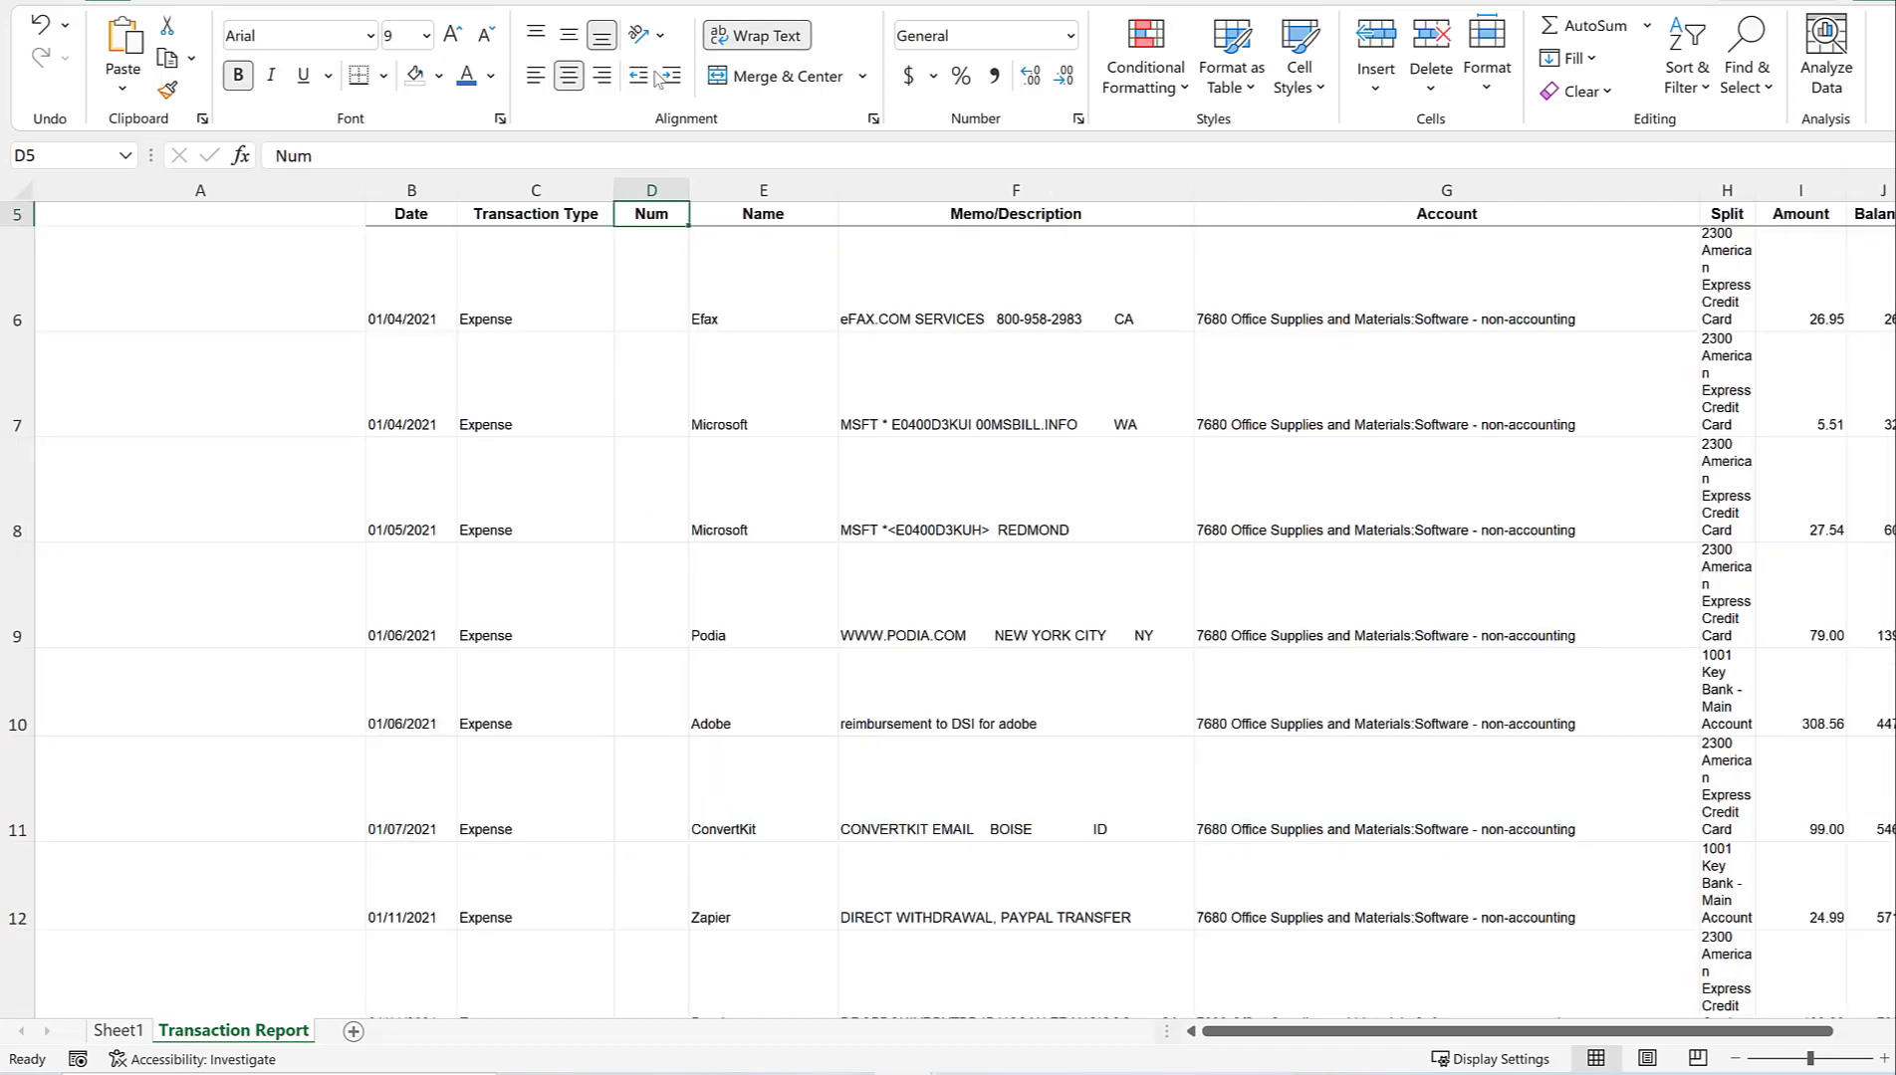
Enter the formula =DATEVALUE(B6) in cell D6 of the Num column to convert the first transaction's text date.
{"action": "key", "text": "Down"}
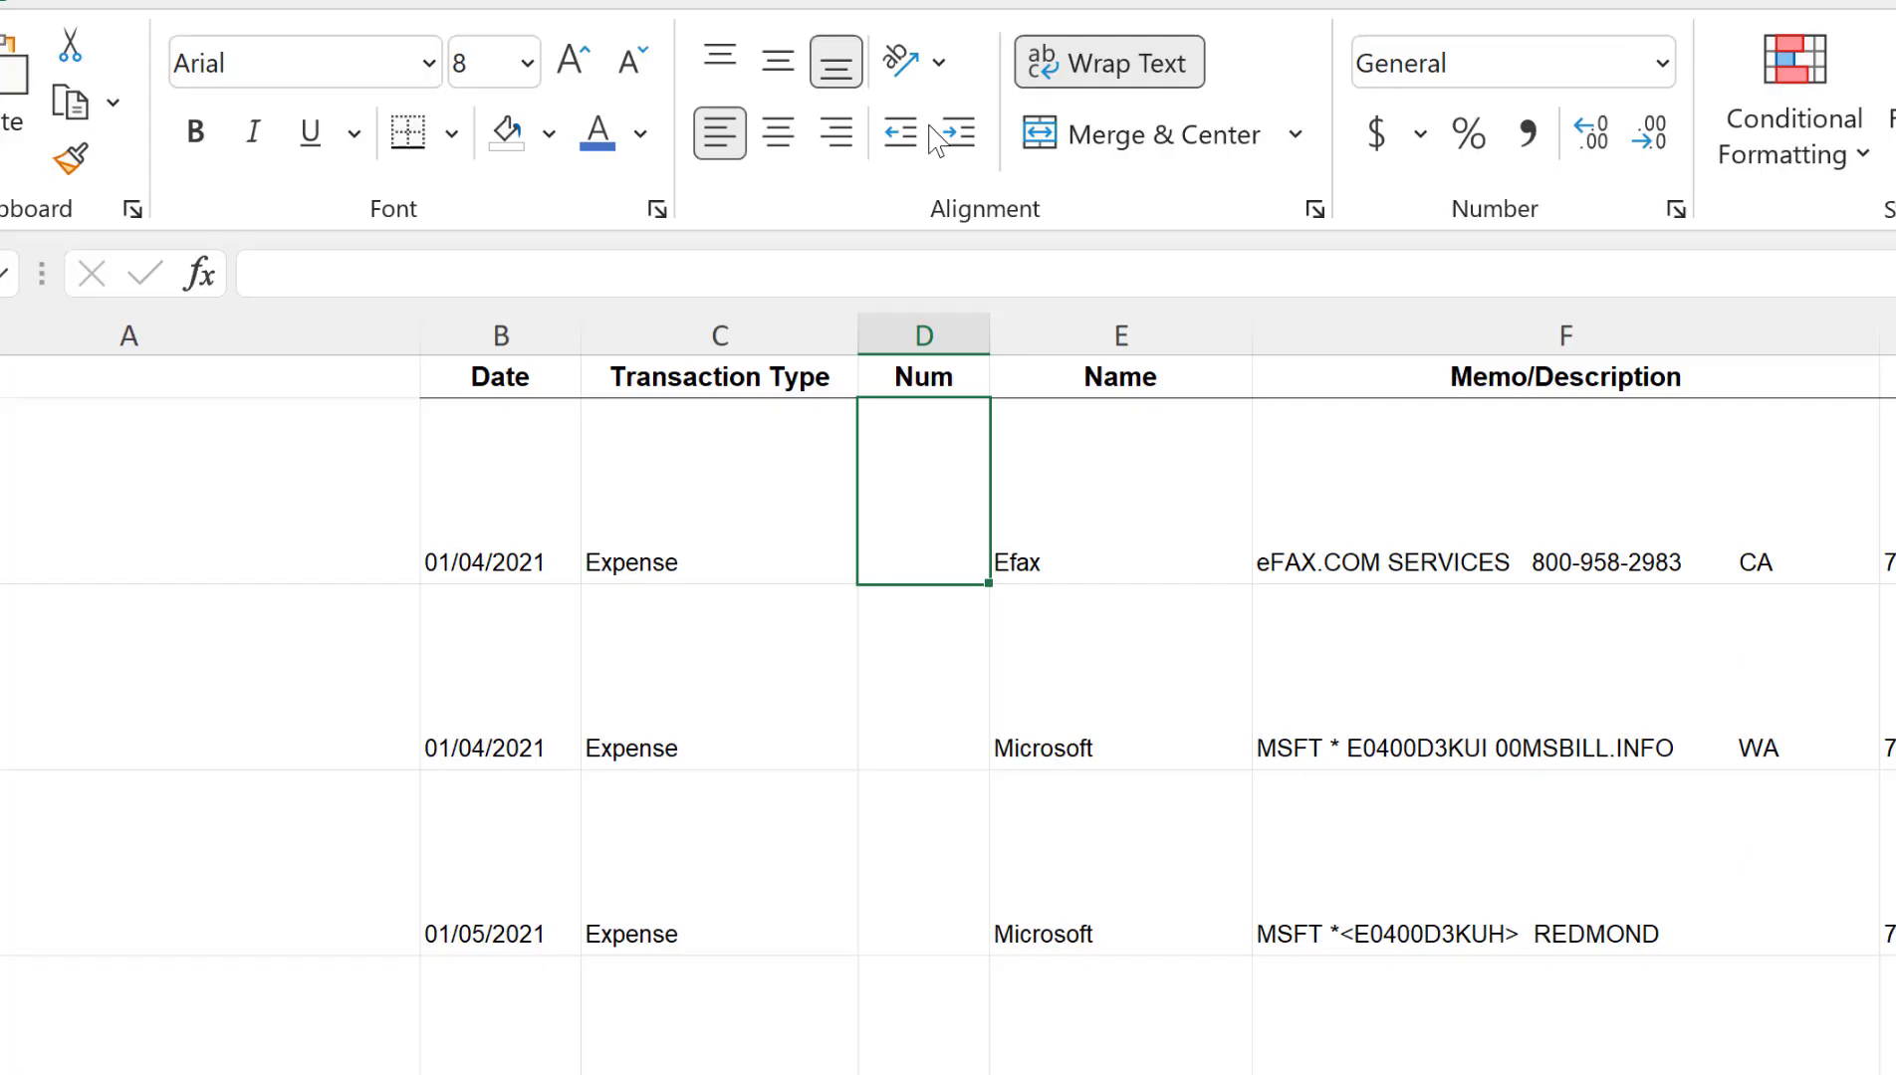
{"action": "type", "text": "="}
{"action": "key", "text": "Left"}
{"action": "key", "text": "Left"}
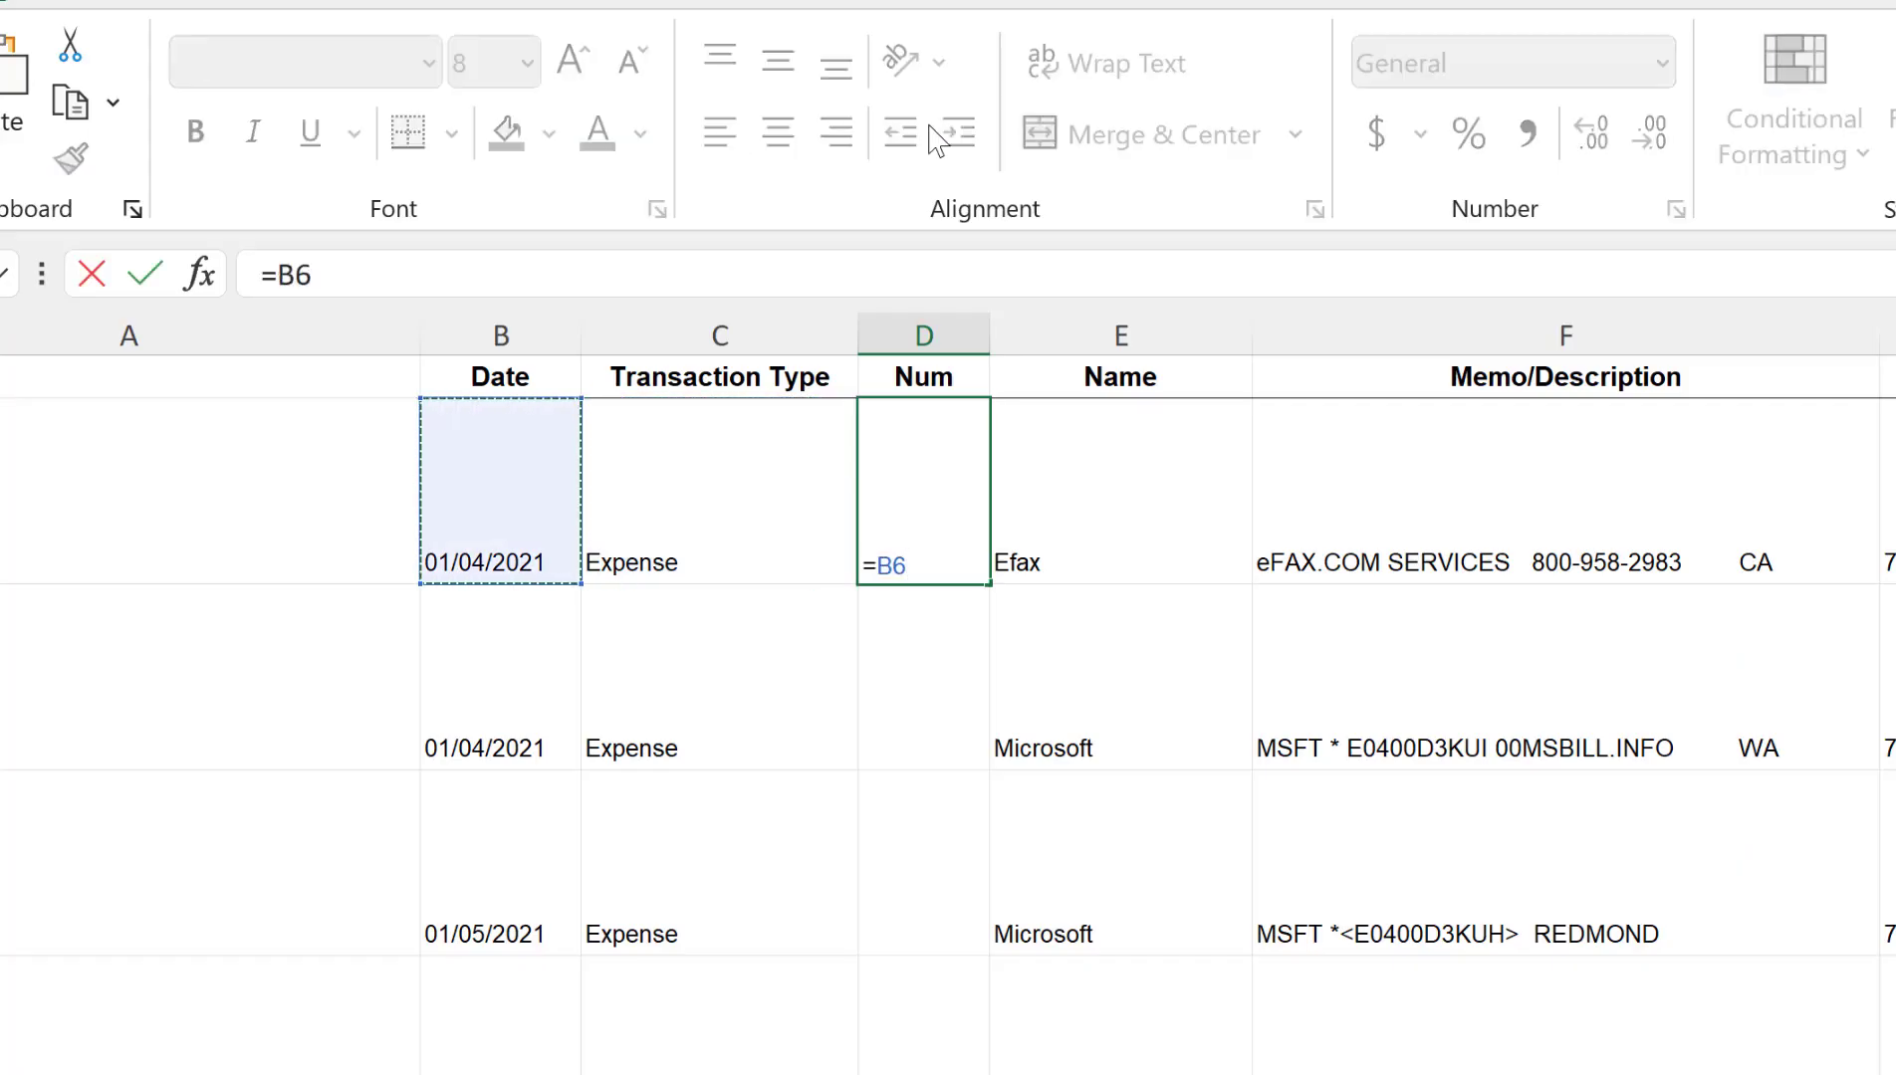
{"action": "key", "text": "BackSpace"}
{"action": "key", "text": "BackSpace"}
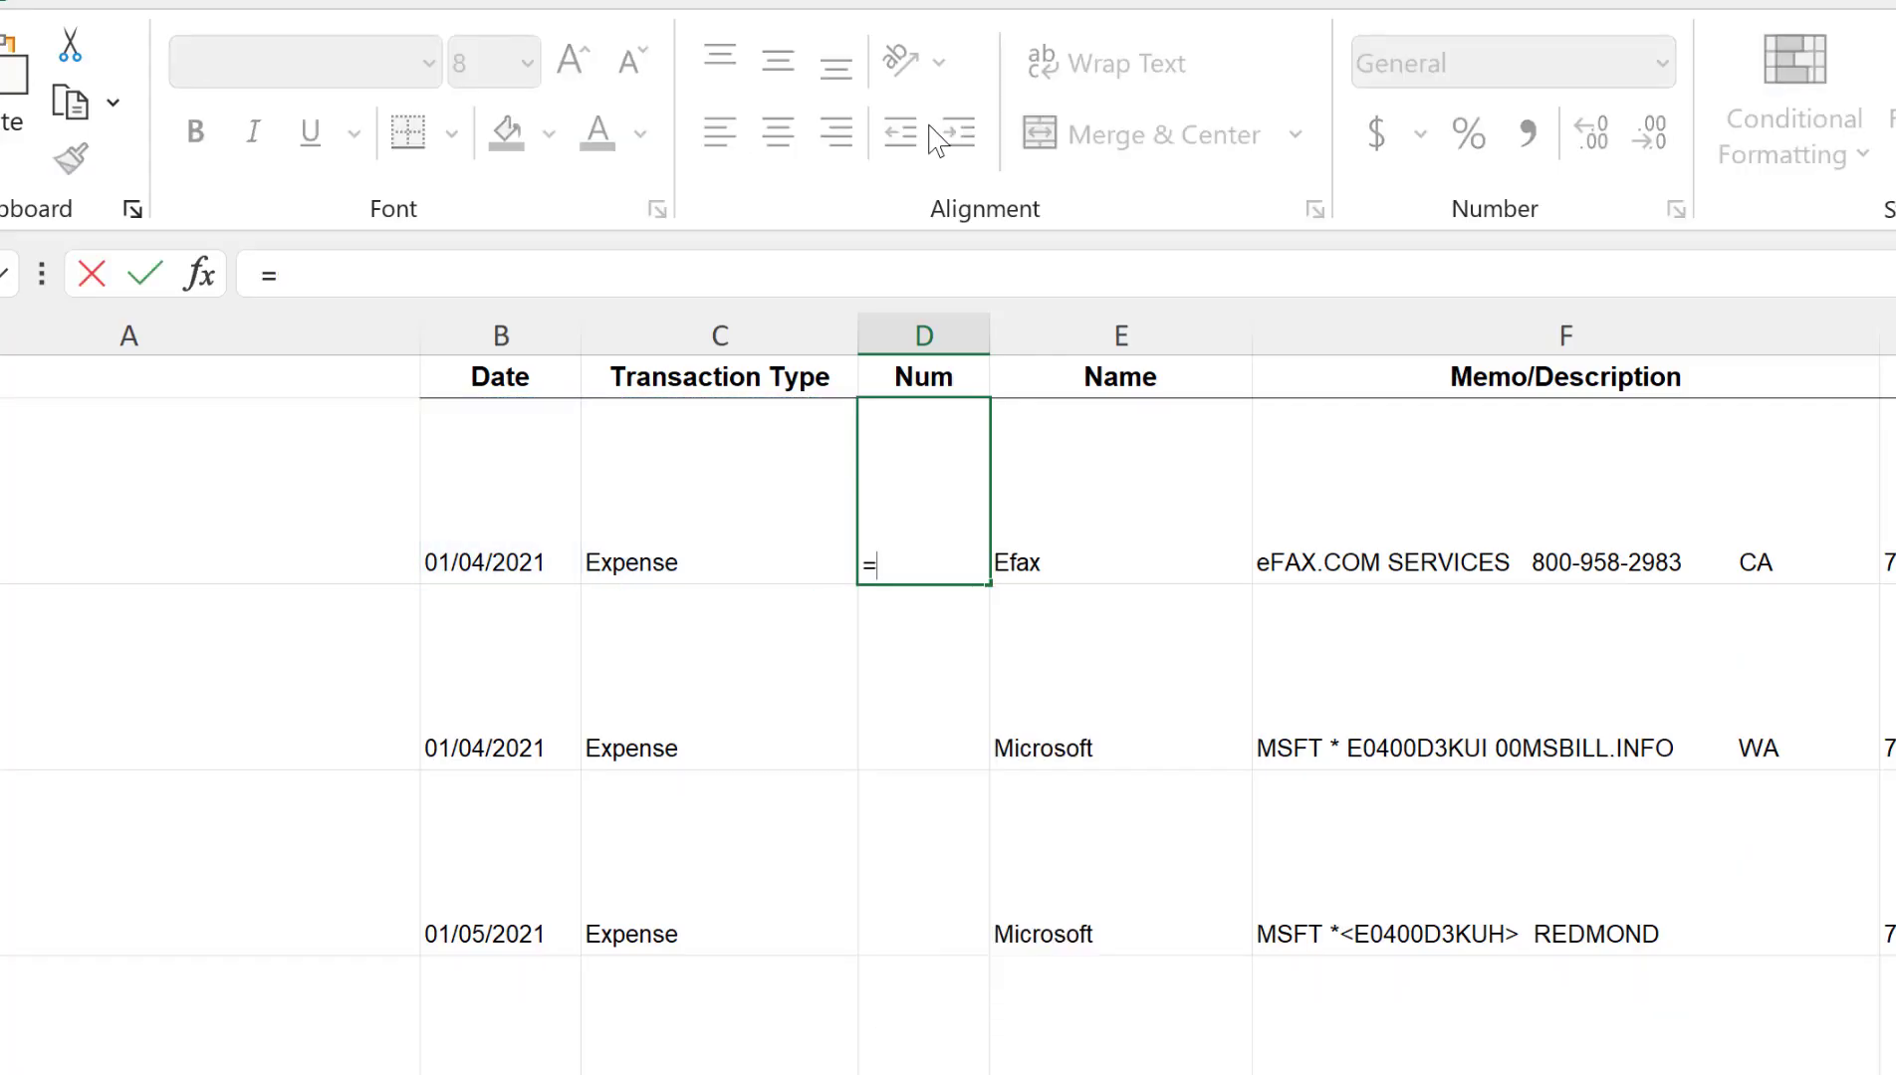
{"action": "type", "text": "date"}
{"action": "key", "text": "Down"}
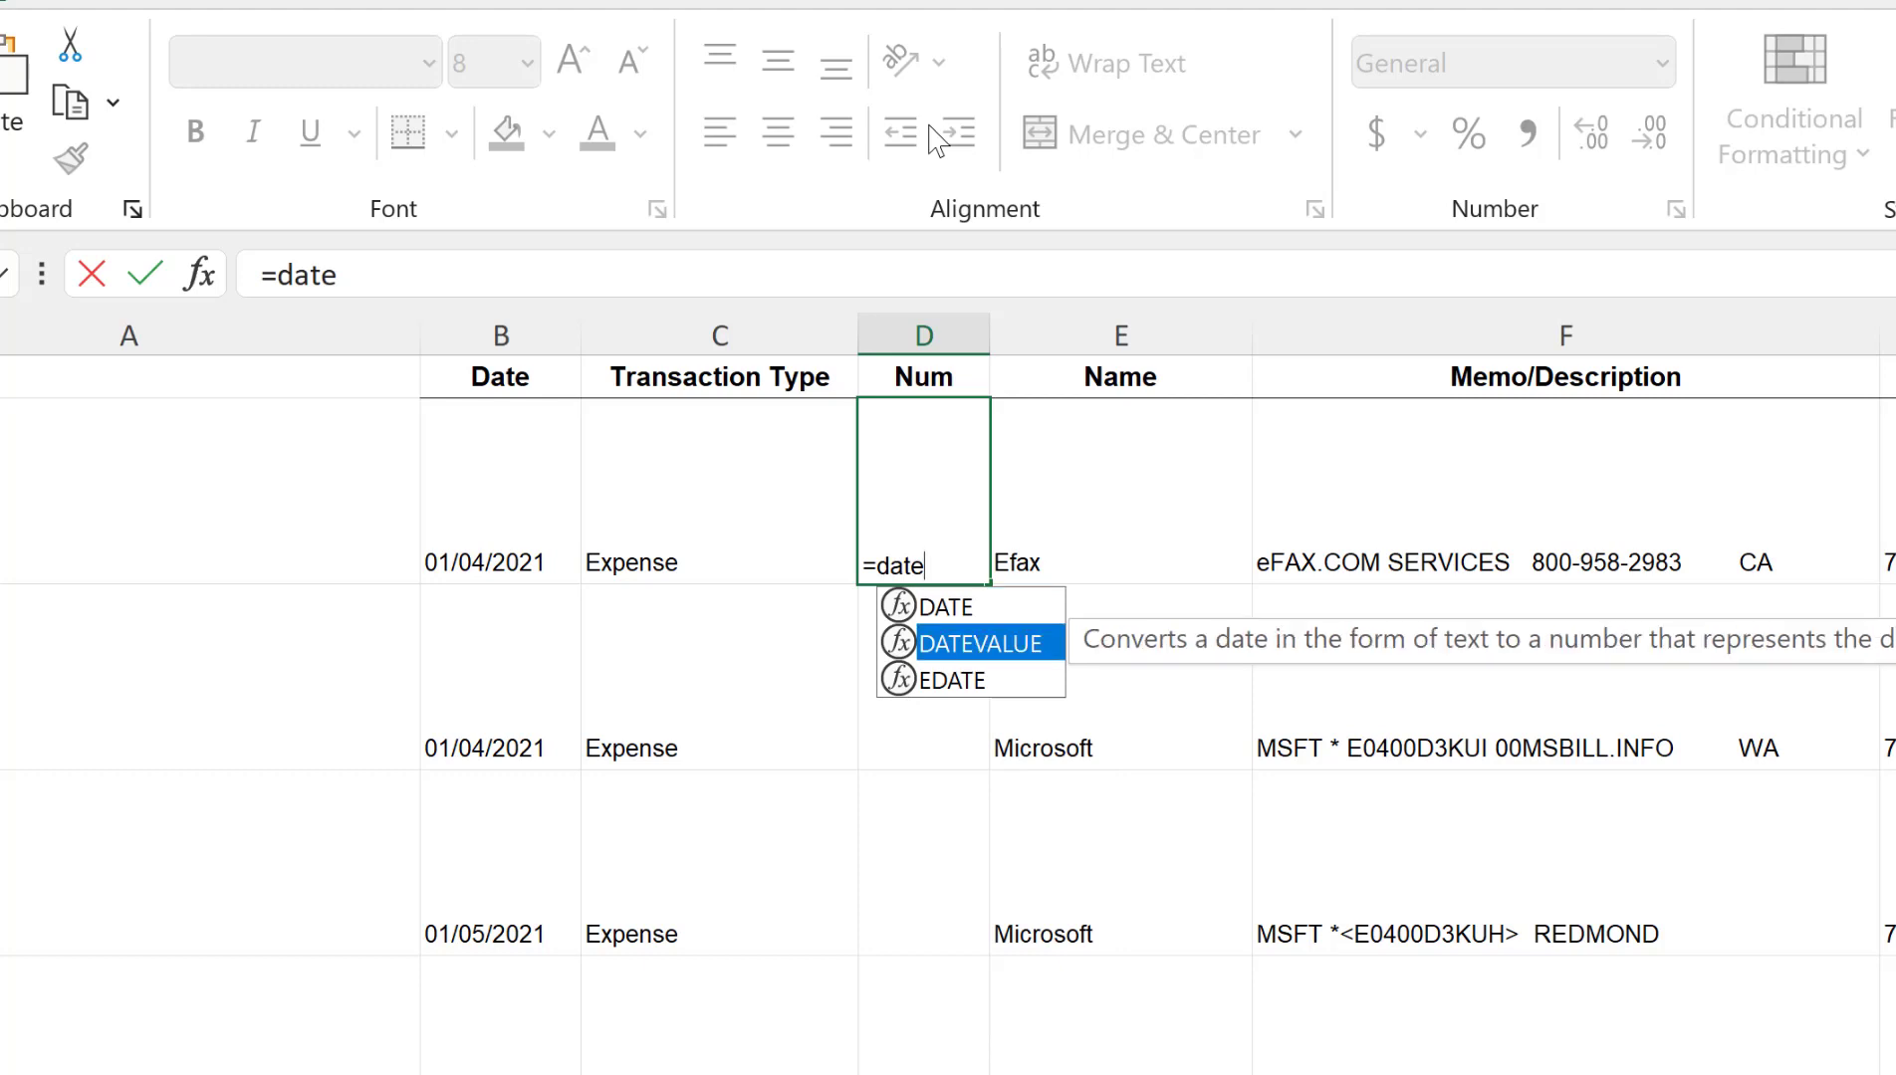
{"action": "type", "text": "("}
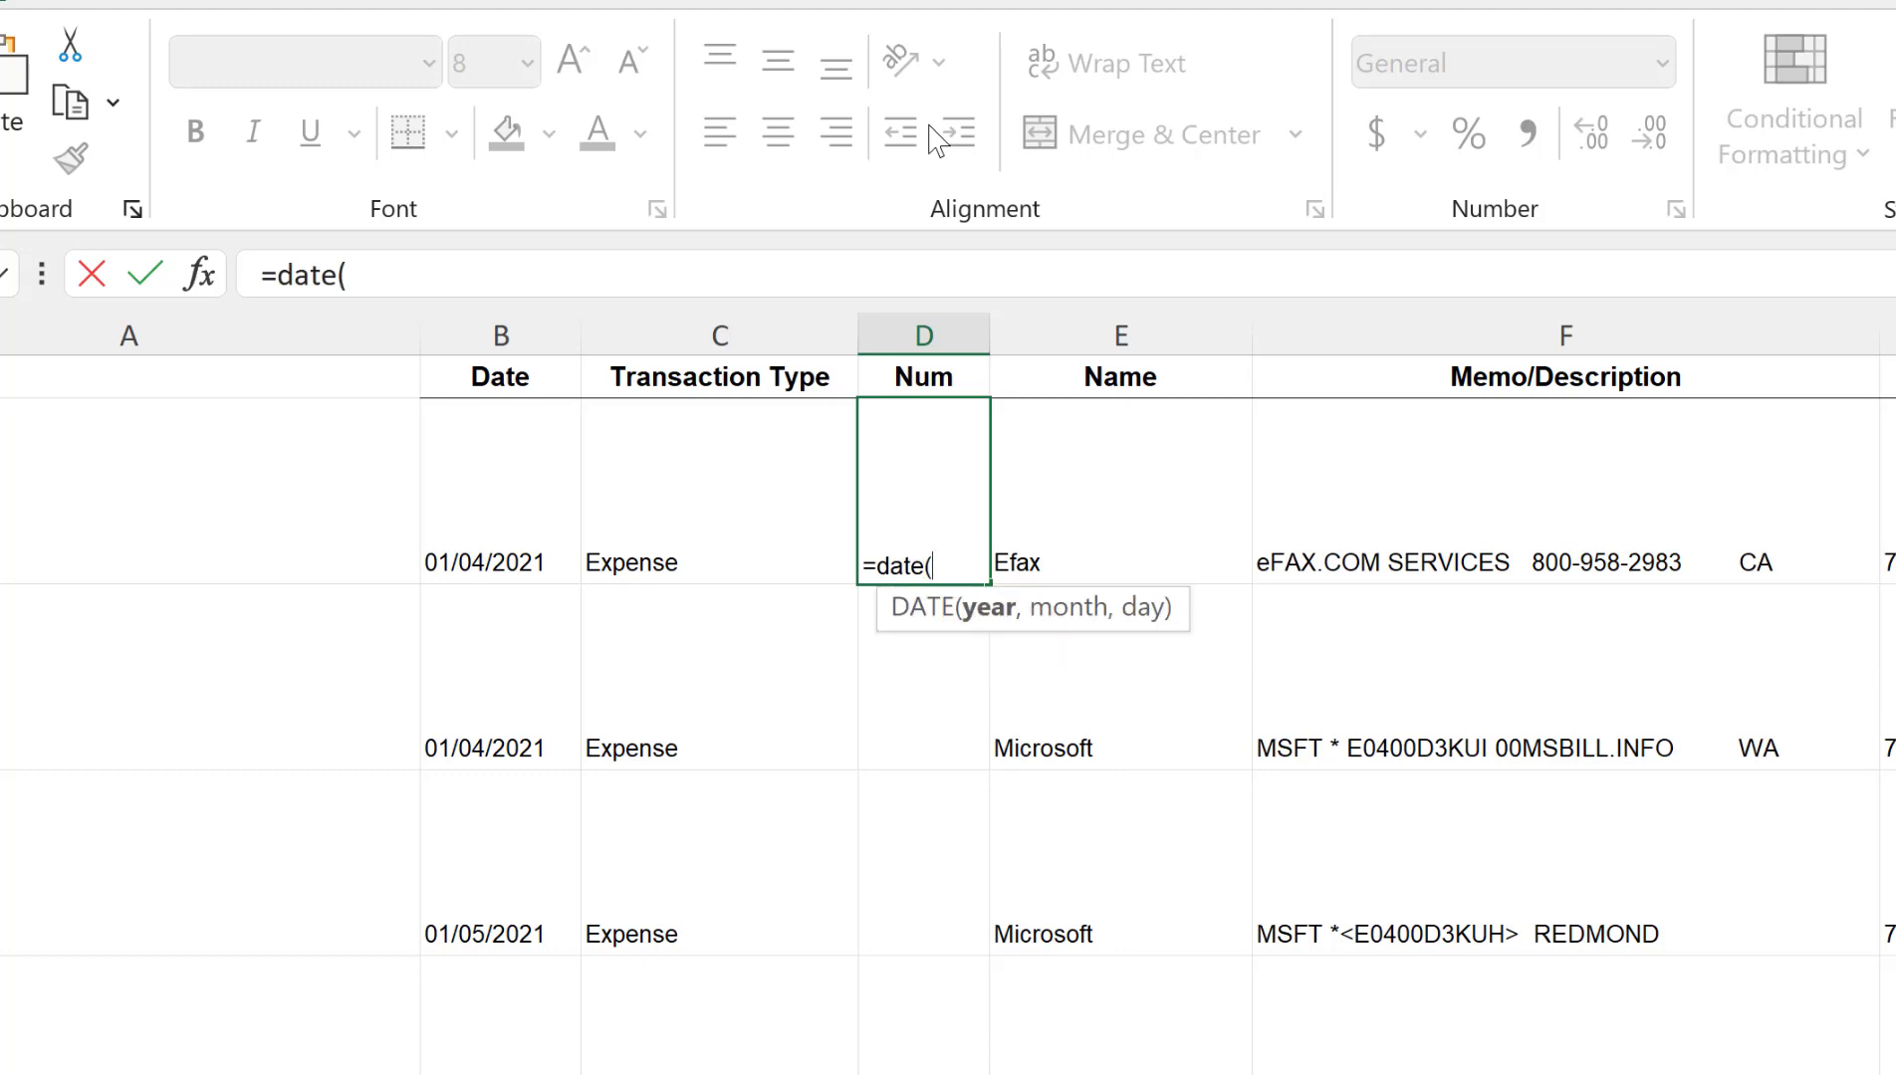
{"action": "key", "text": "BackSpace"}
{"action": "type", "text": "valu"}
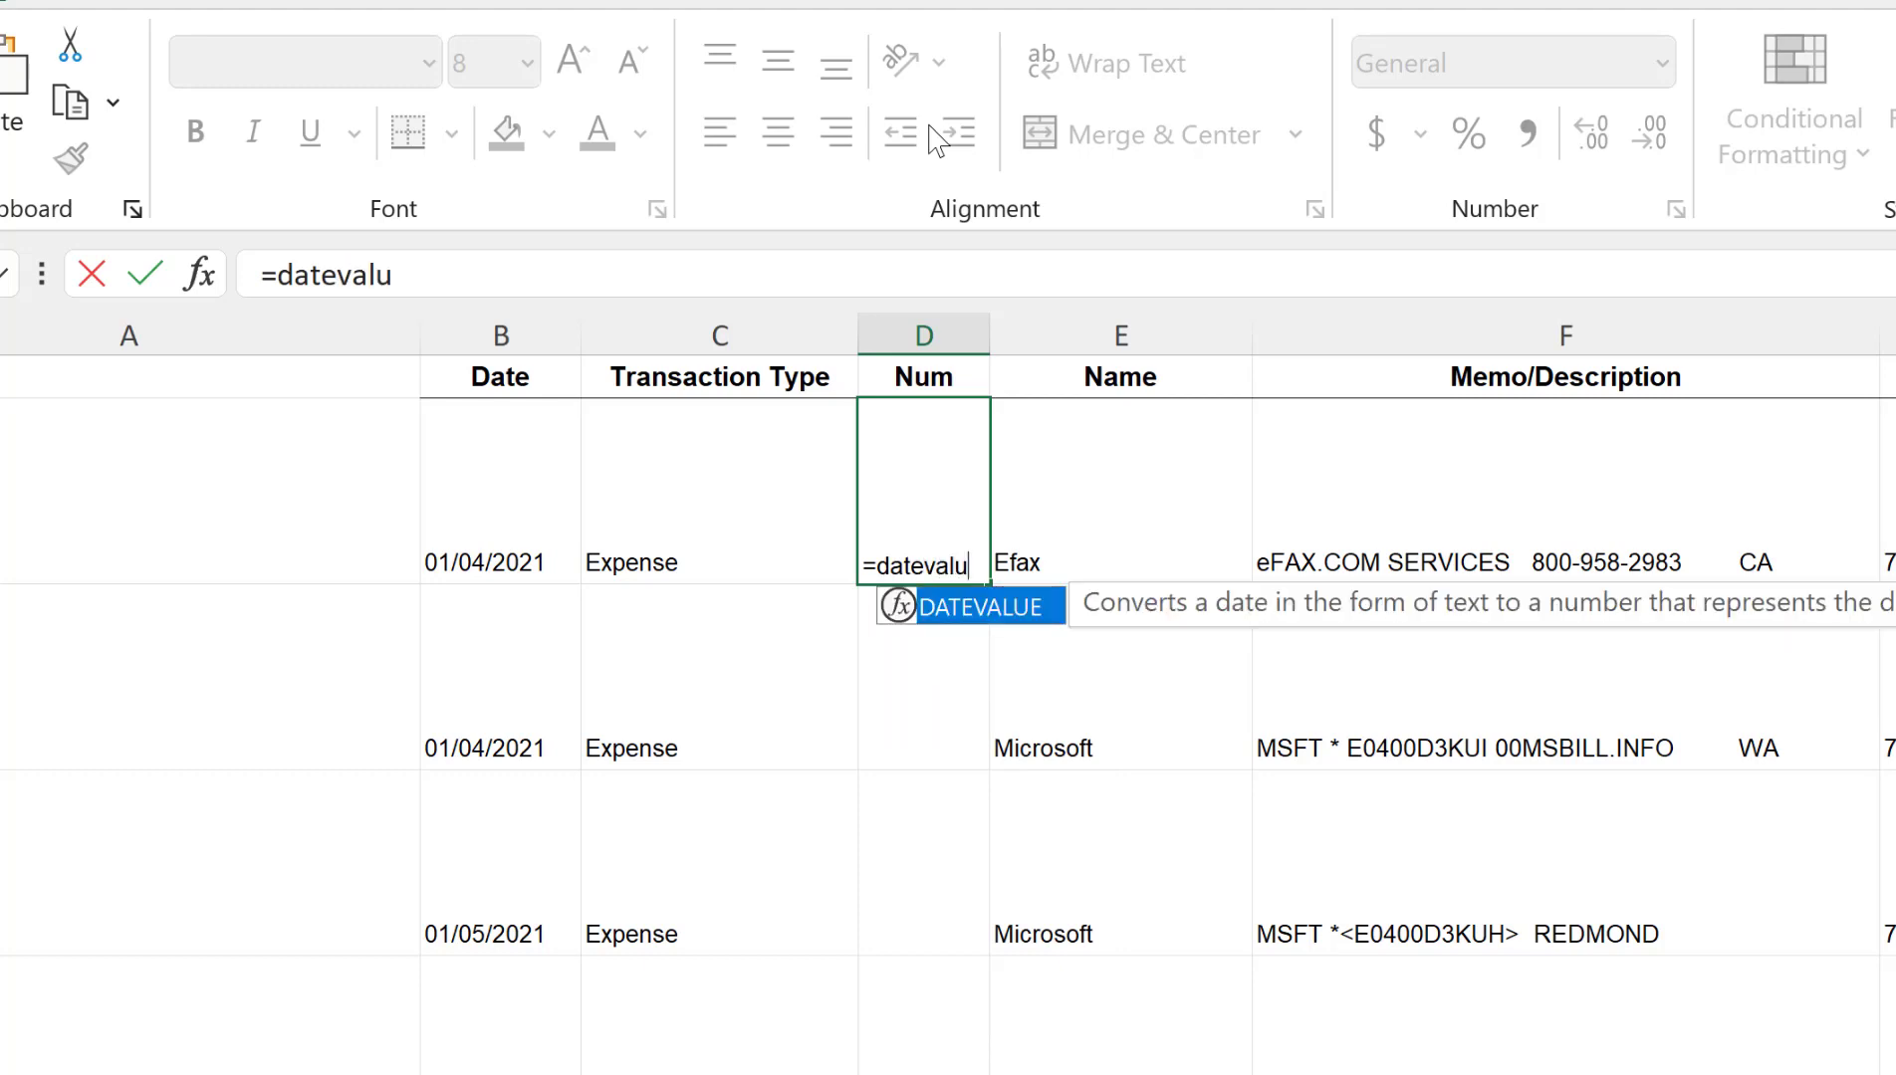
{"action": "type", "text": "e("}
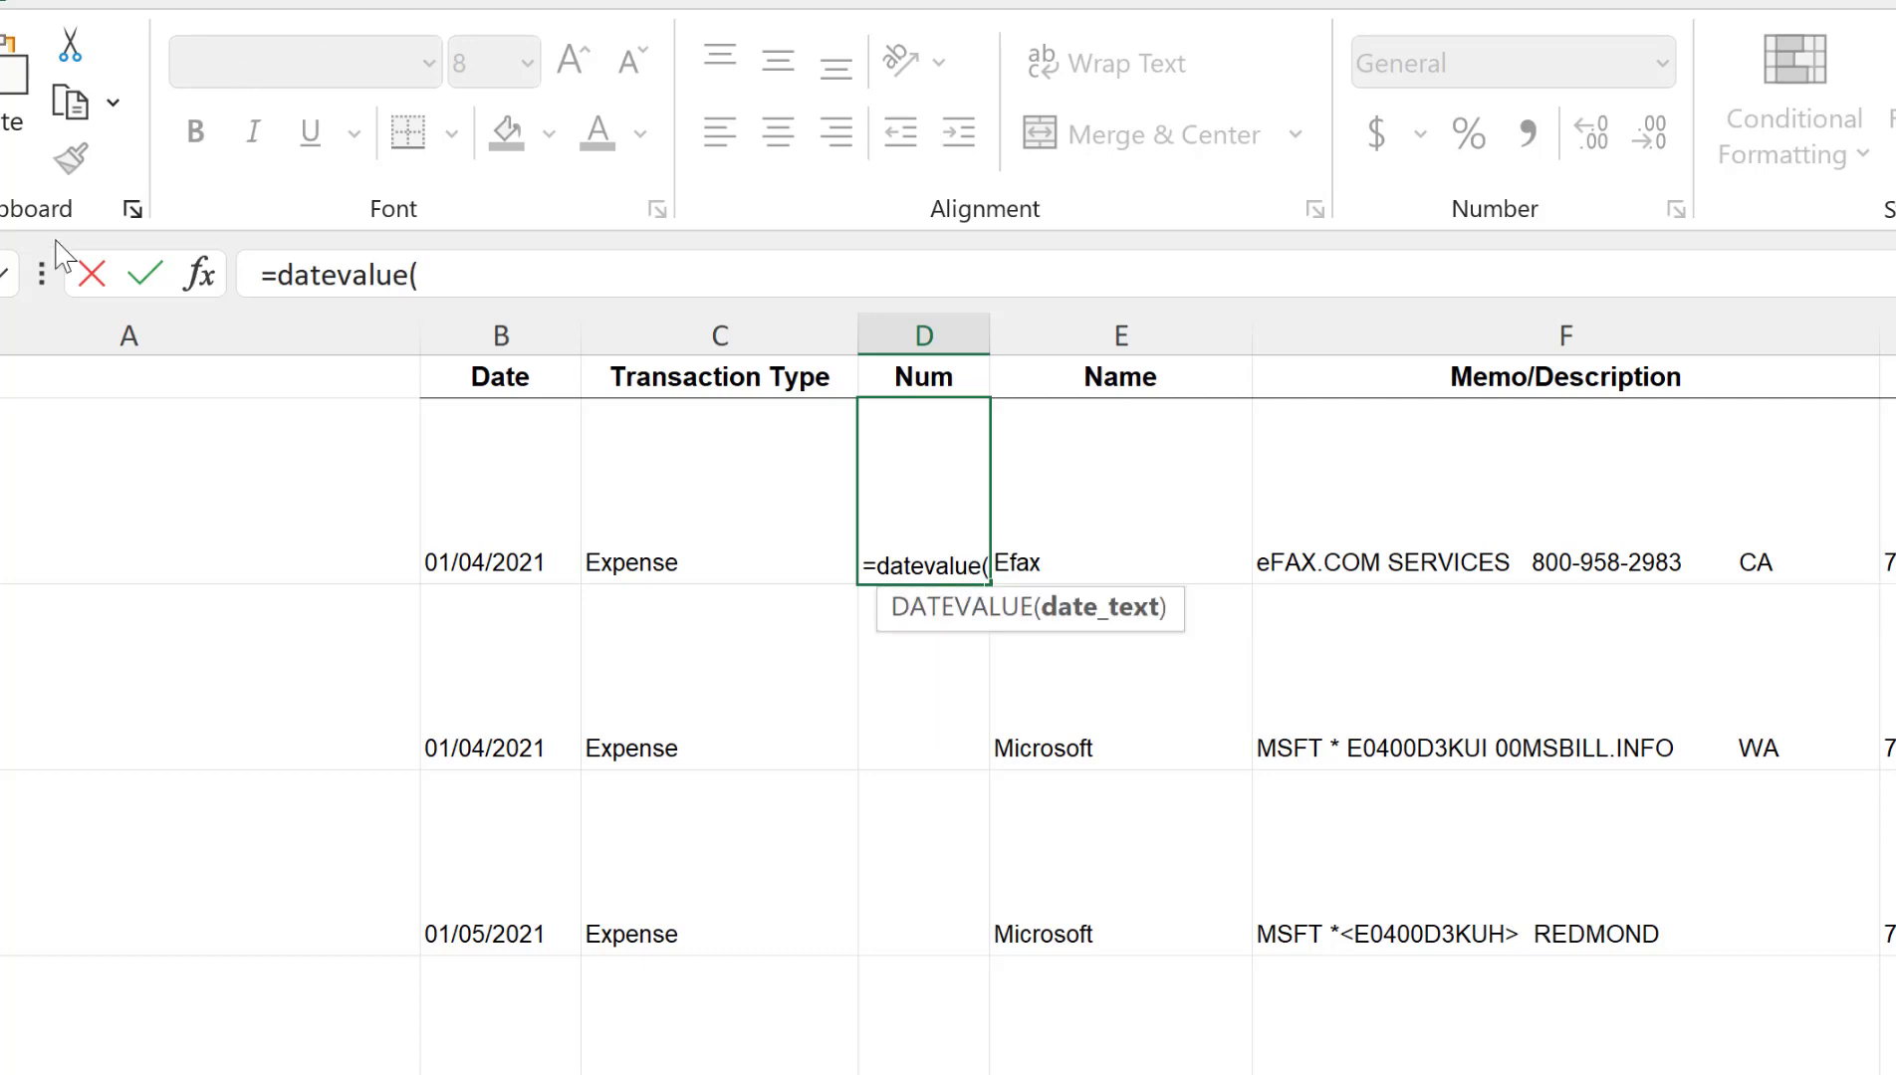
{"action": "left_click", "coordinate": [493, 520]}
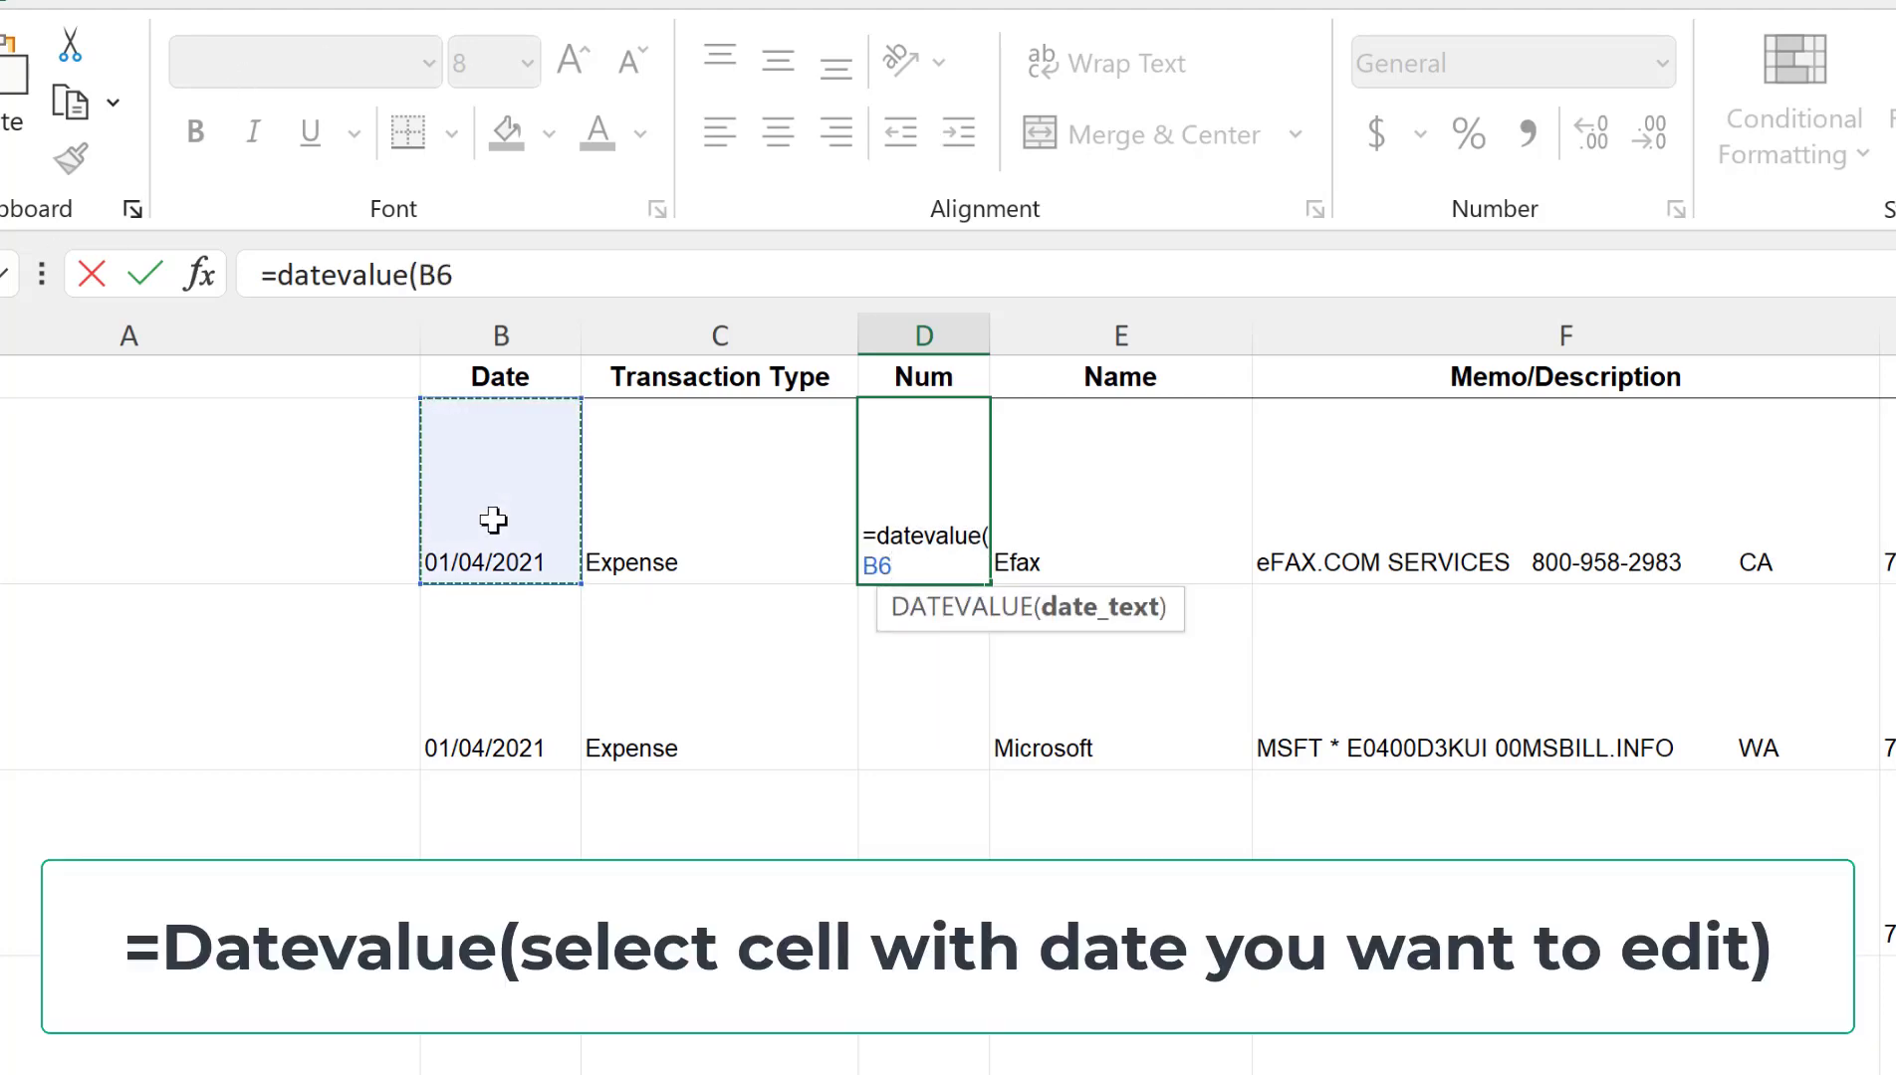
{"action": "key", "text": "Return"}
Fill the DATEVALUE formula from D6 down through the transaction rows and format the filled cells as Short Date.
{"action": "left_click", "coordinate": [912, 561]}
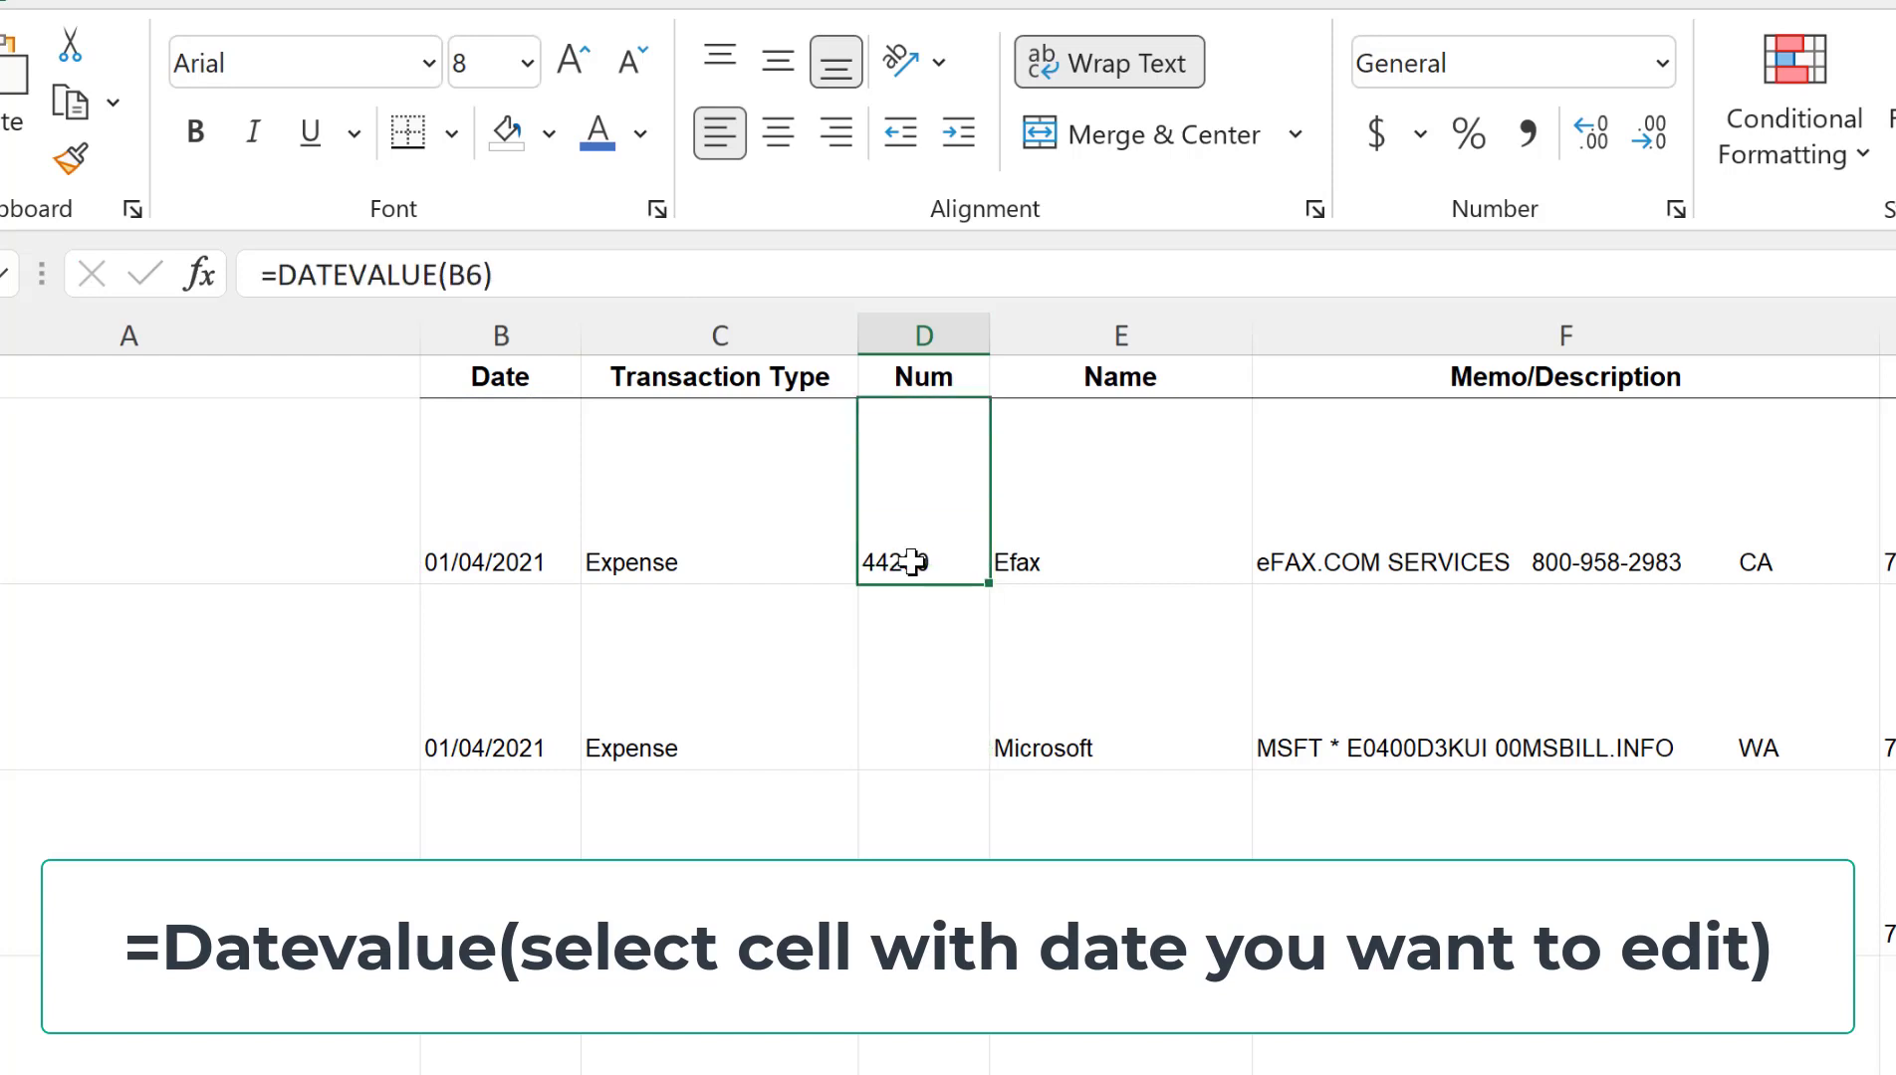
{"action": "double_click", "coordinate": [994, 583]}
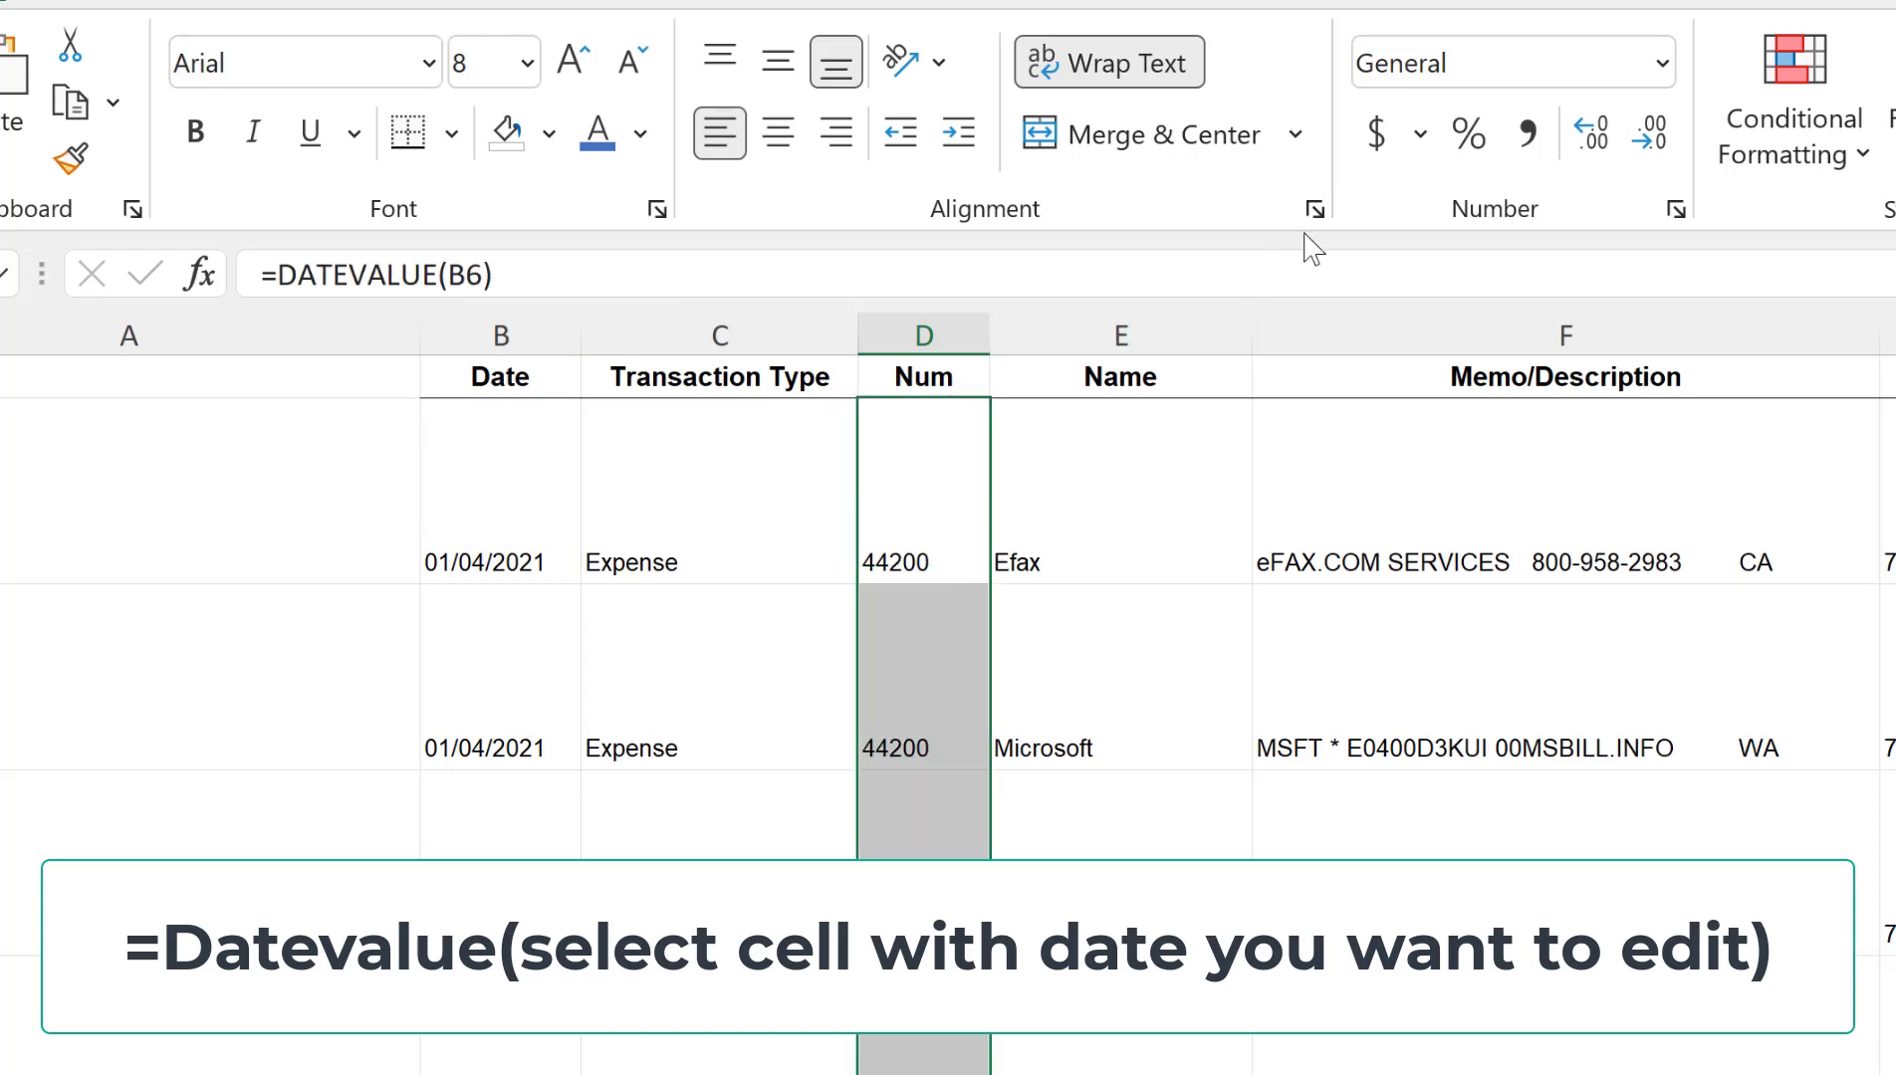
{"action": "left_click", "coordinate": [1661, 63]}
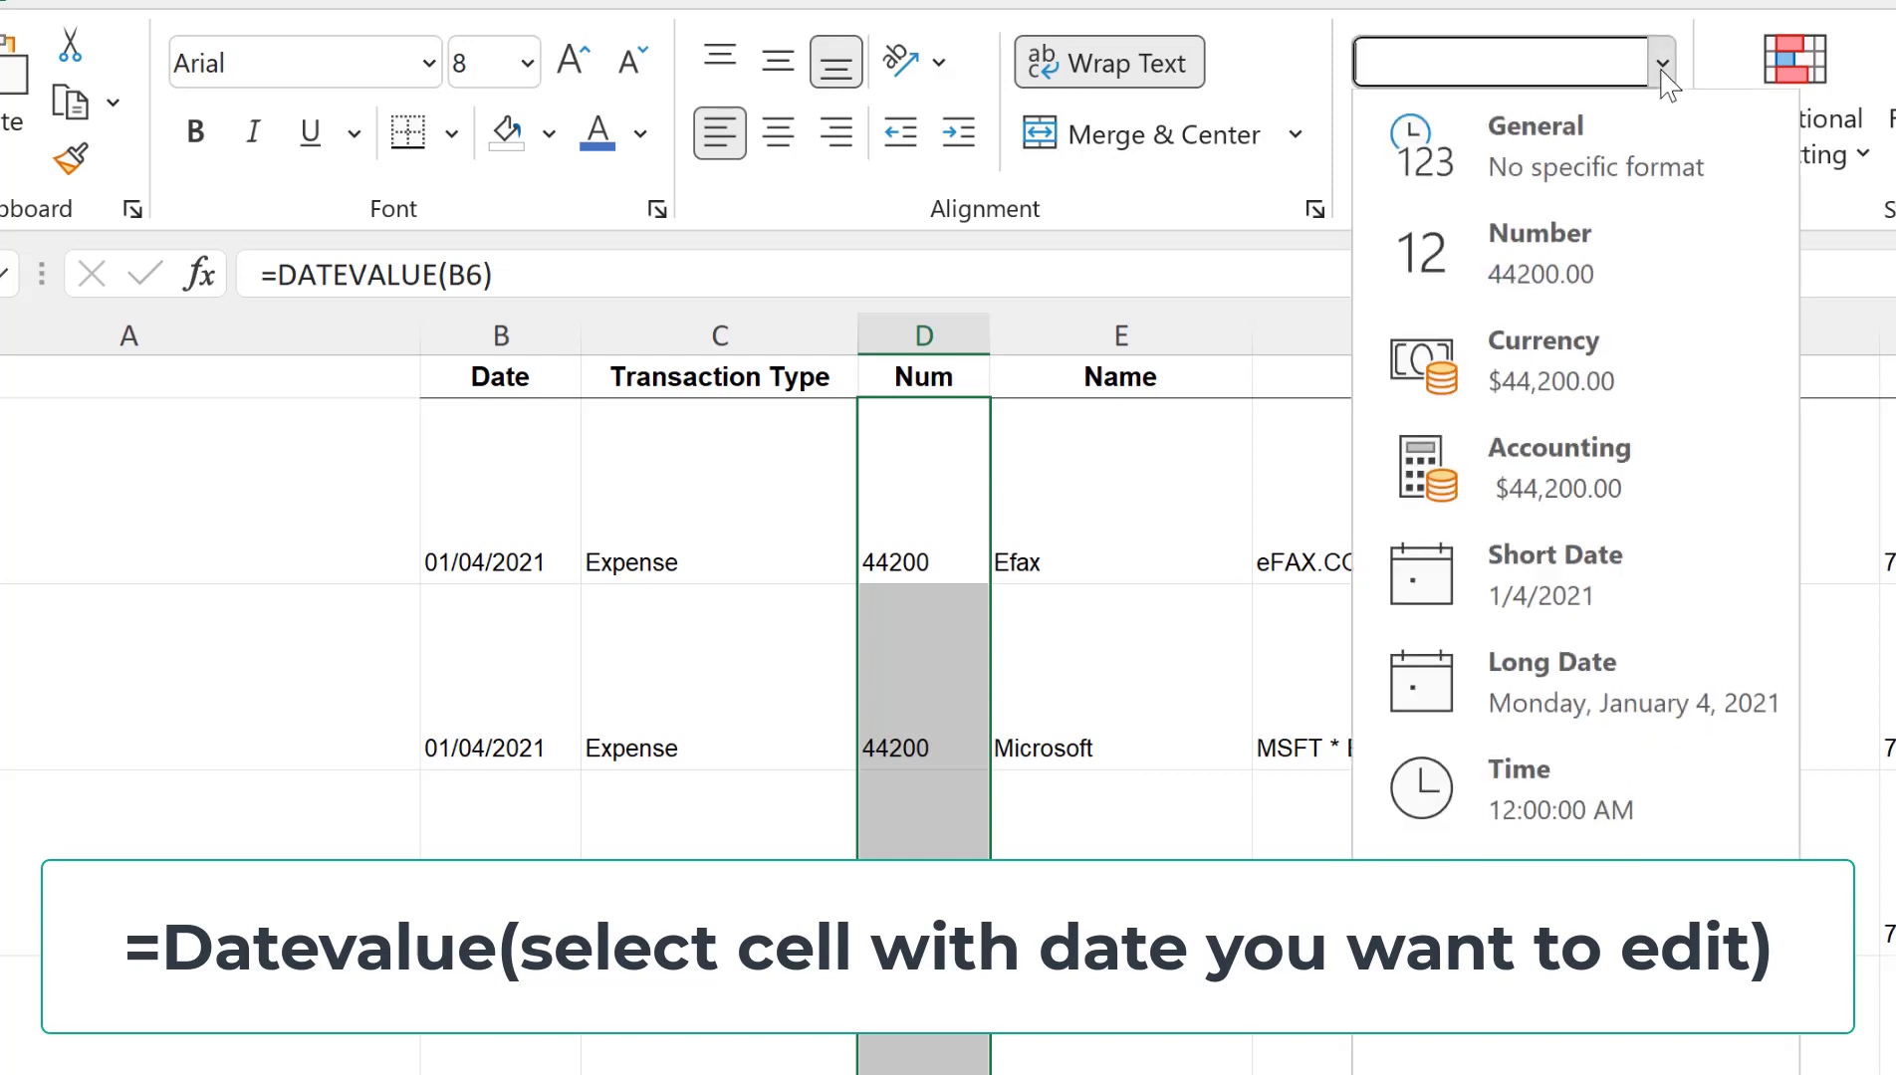
{"action": "left_click", "coordinate": [1585, 558]}
{"action": "left_click", "coordinate": [1206, 707]}
{"action": "left_click", "coordinate": [901, 681]}
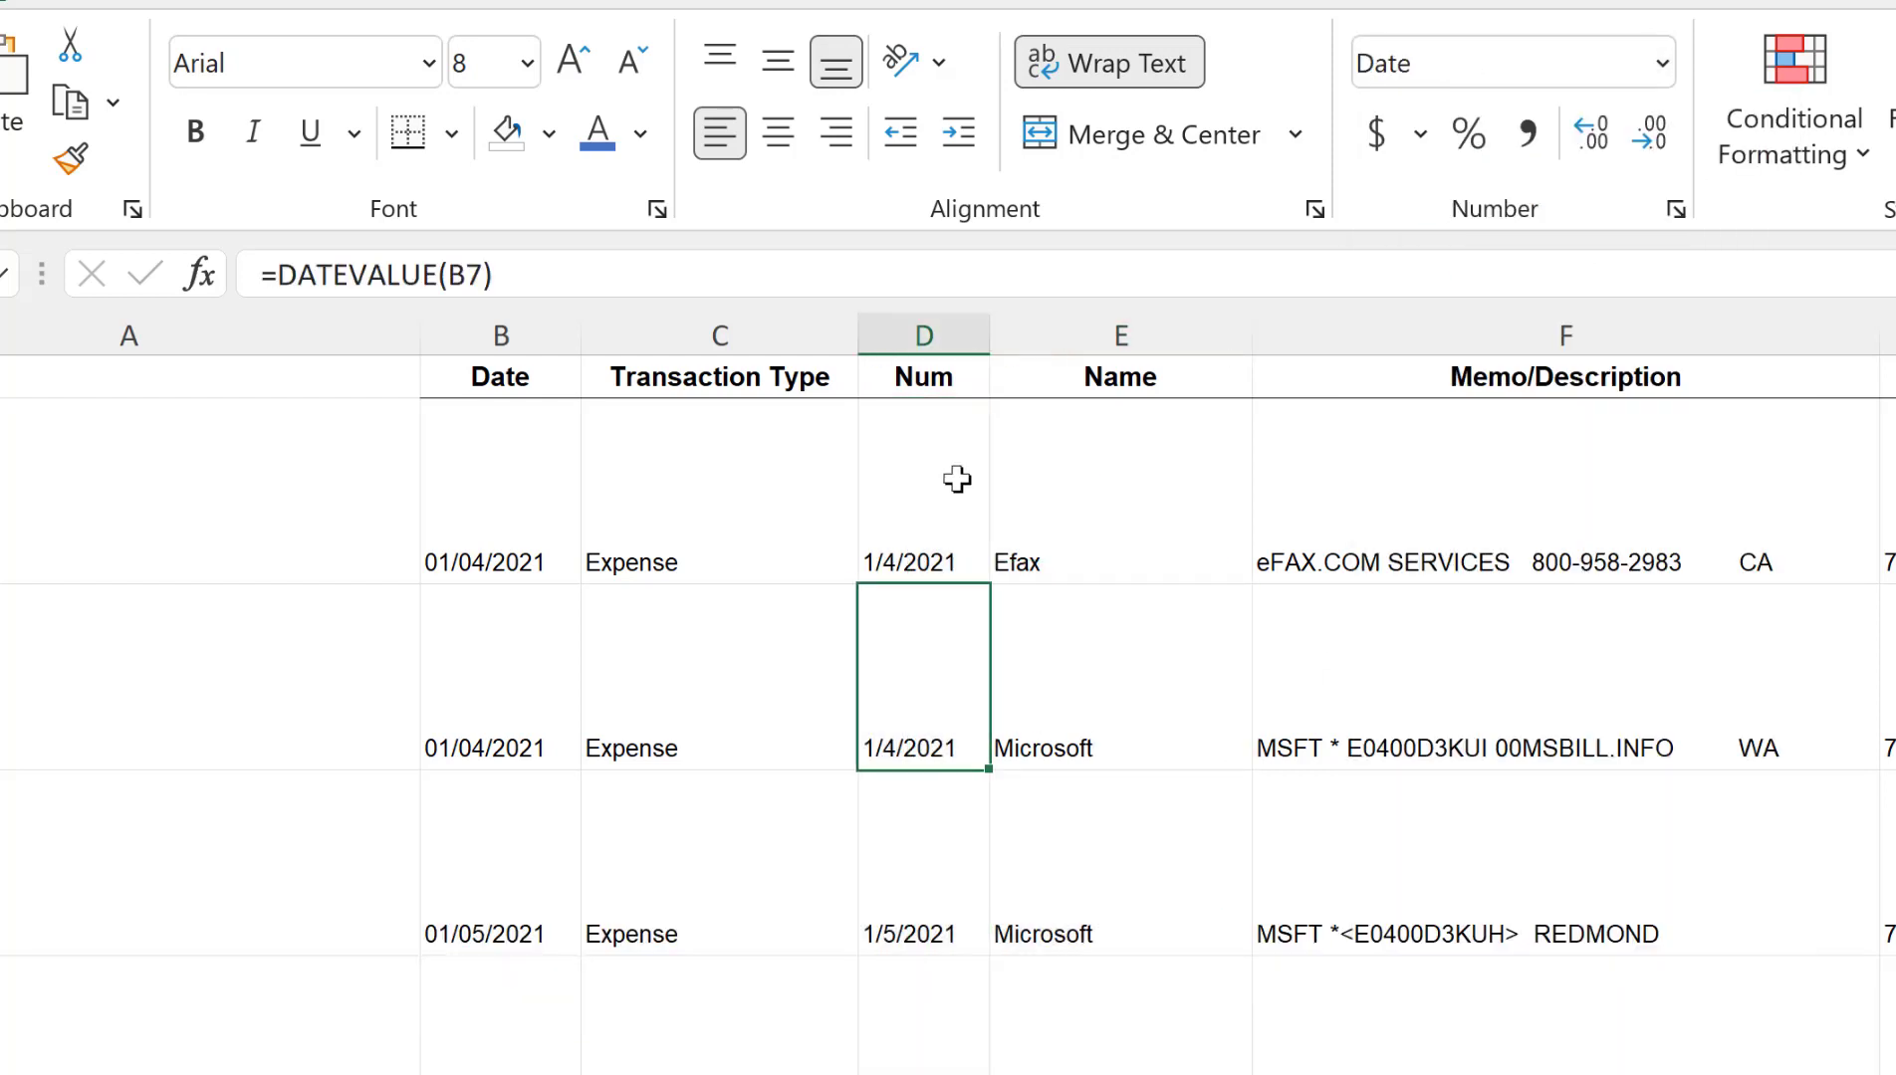
Rename the Num column header in cell D5 to Date Value.
{"action": "left_click", "coordinate": [957, 480]}
{"action": "left_click", "coordinate": [926, 376]}
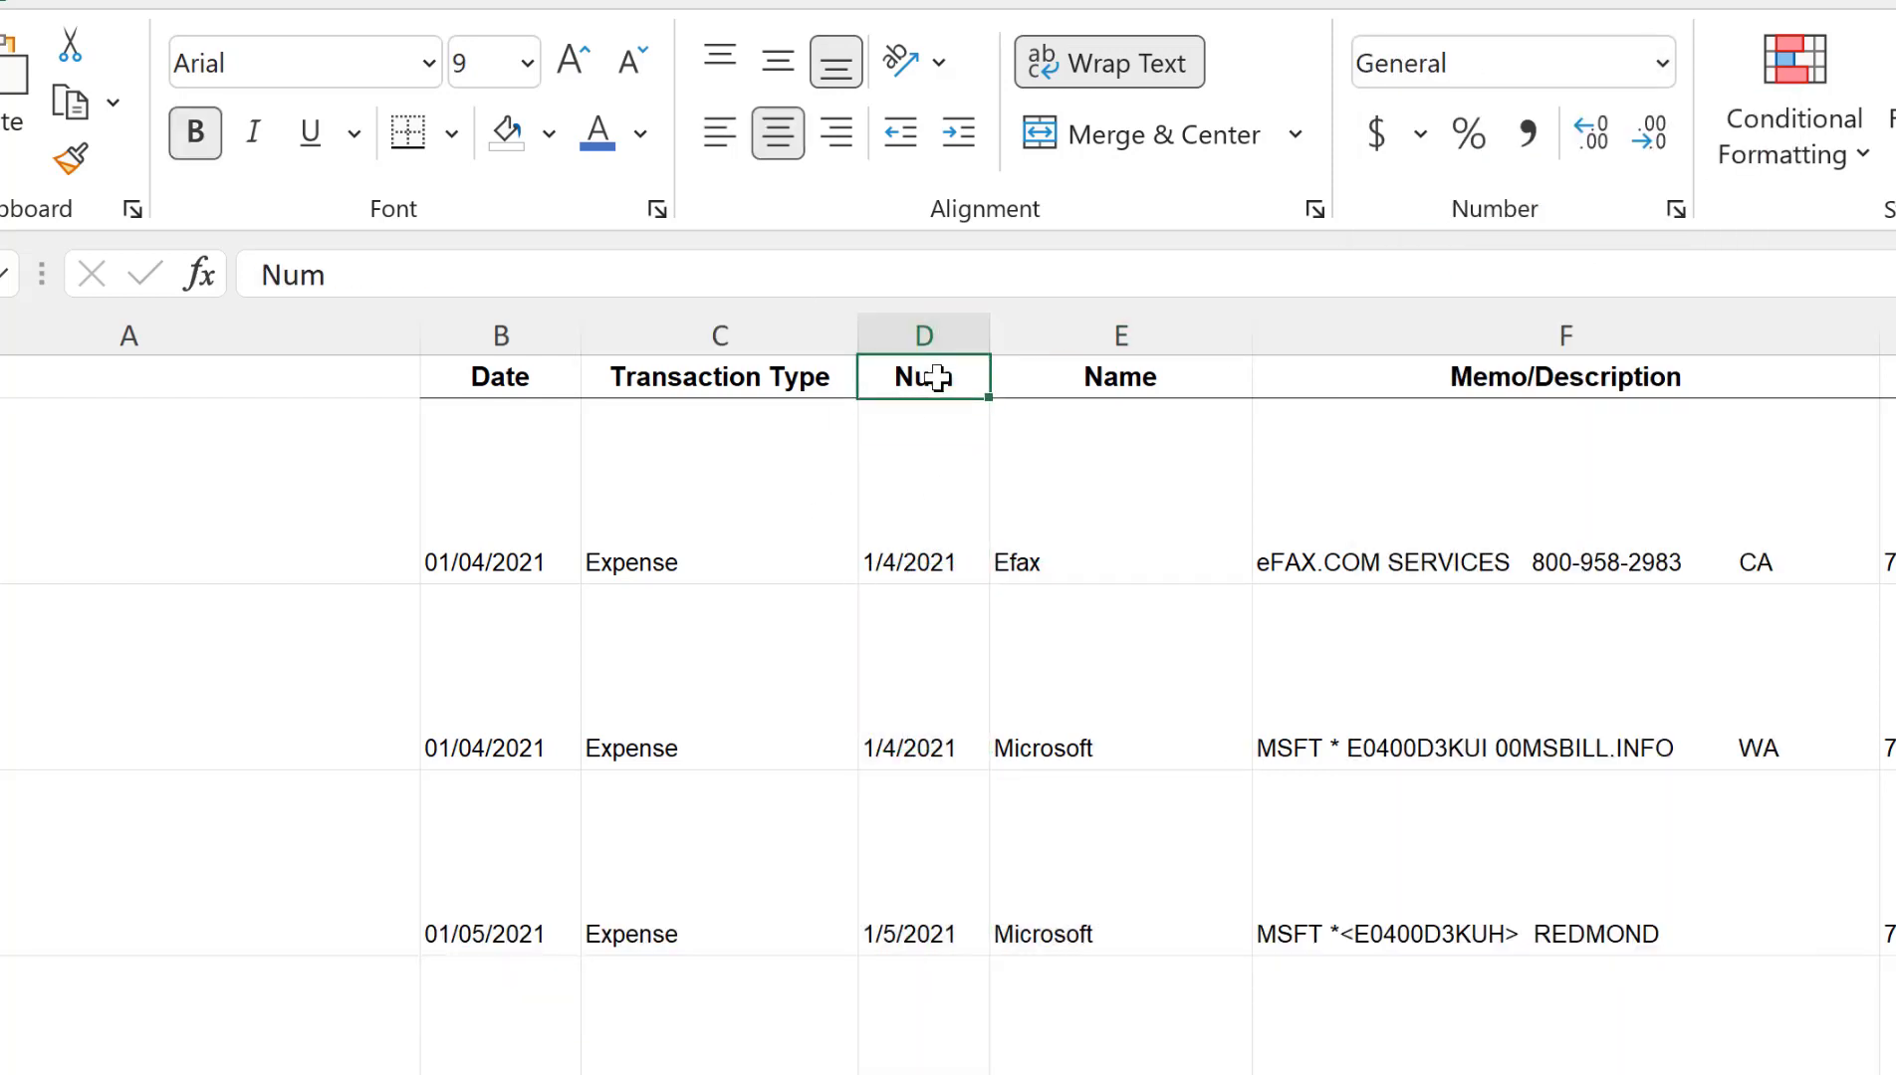
{"action": "type", "text": "date"}
{"action": "key", "text": "Return"}
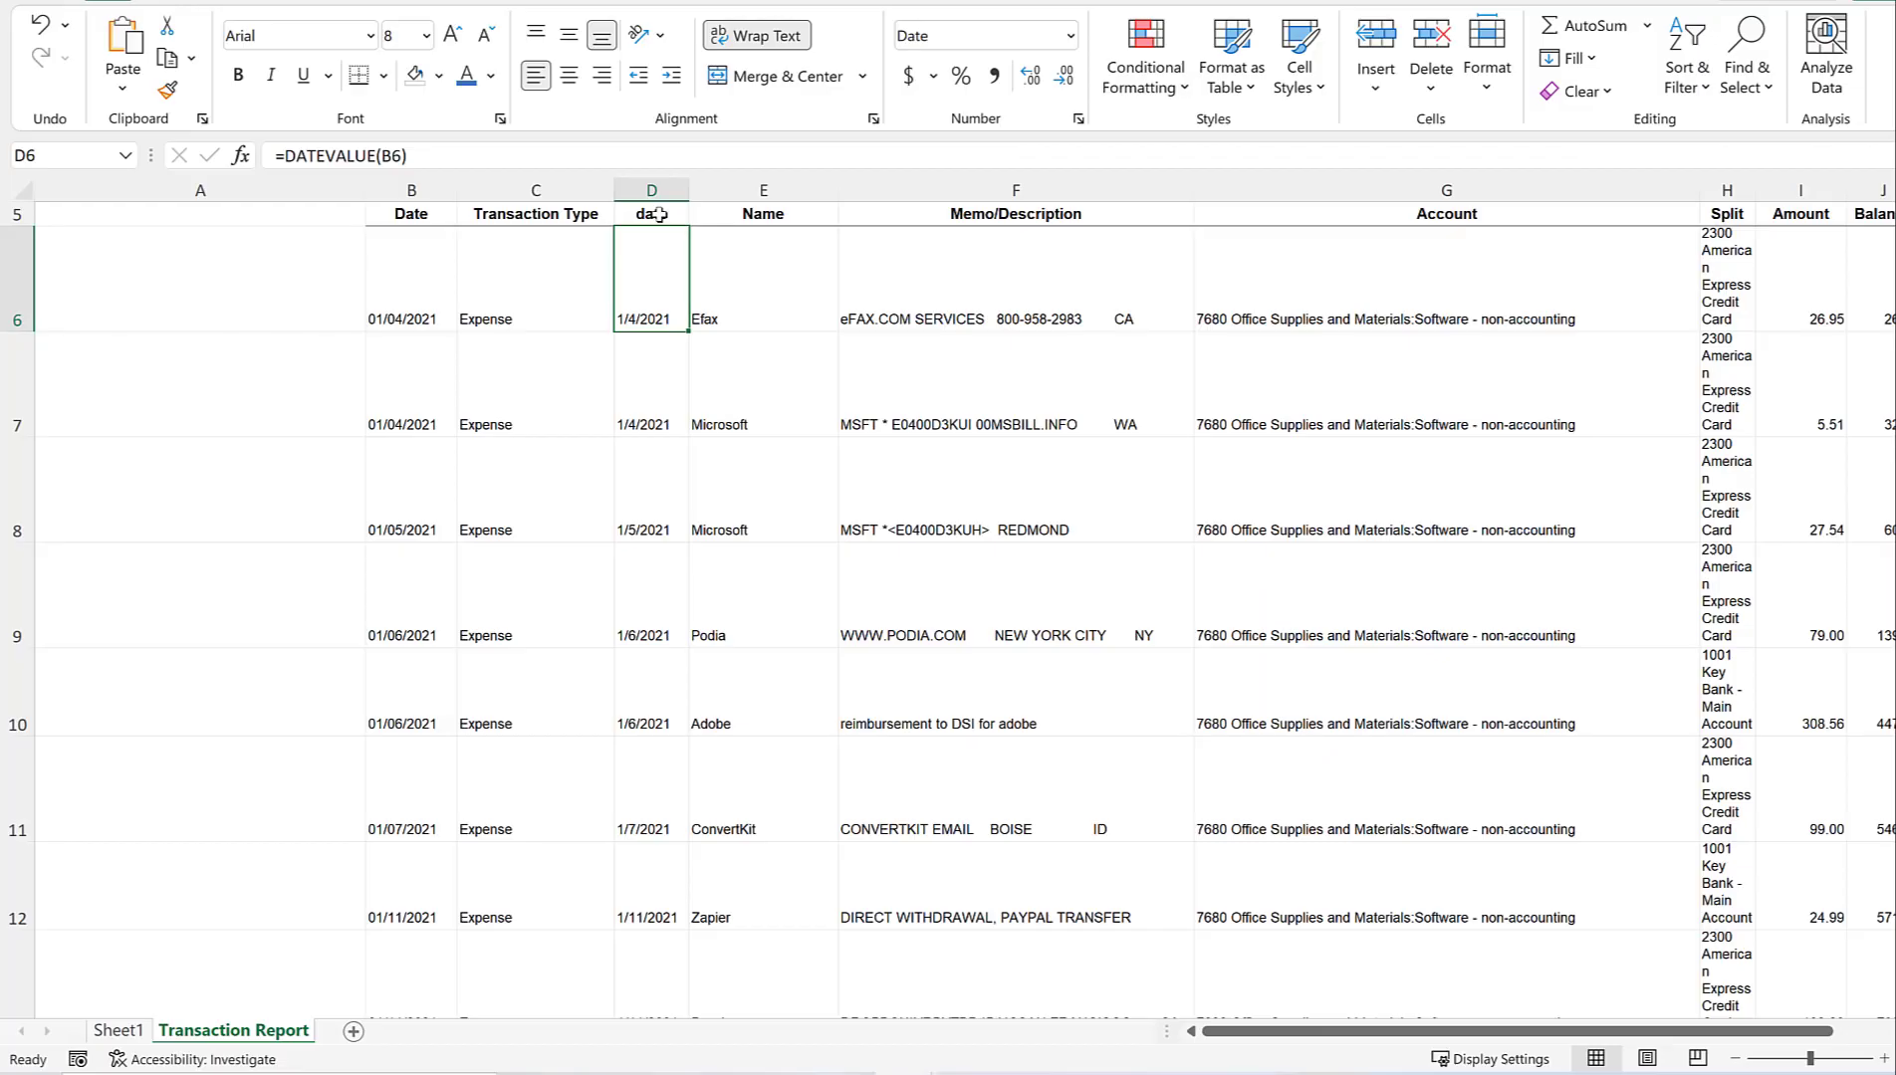
{"action": "left_click", "coordinate": [937, 379]}
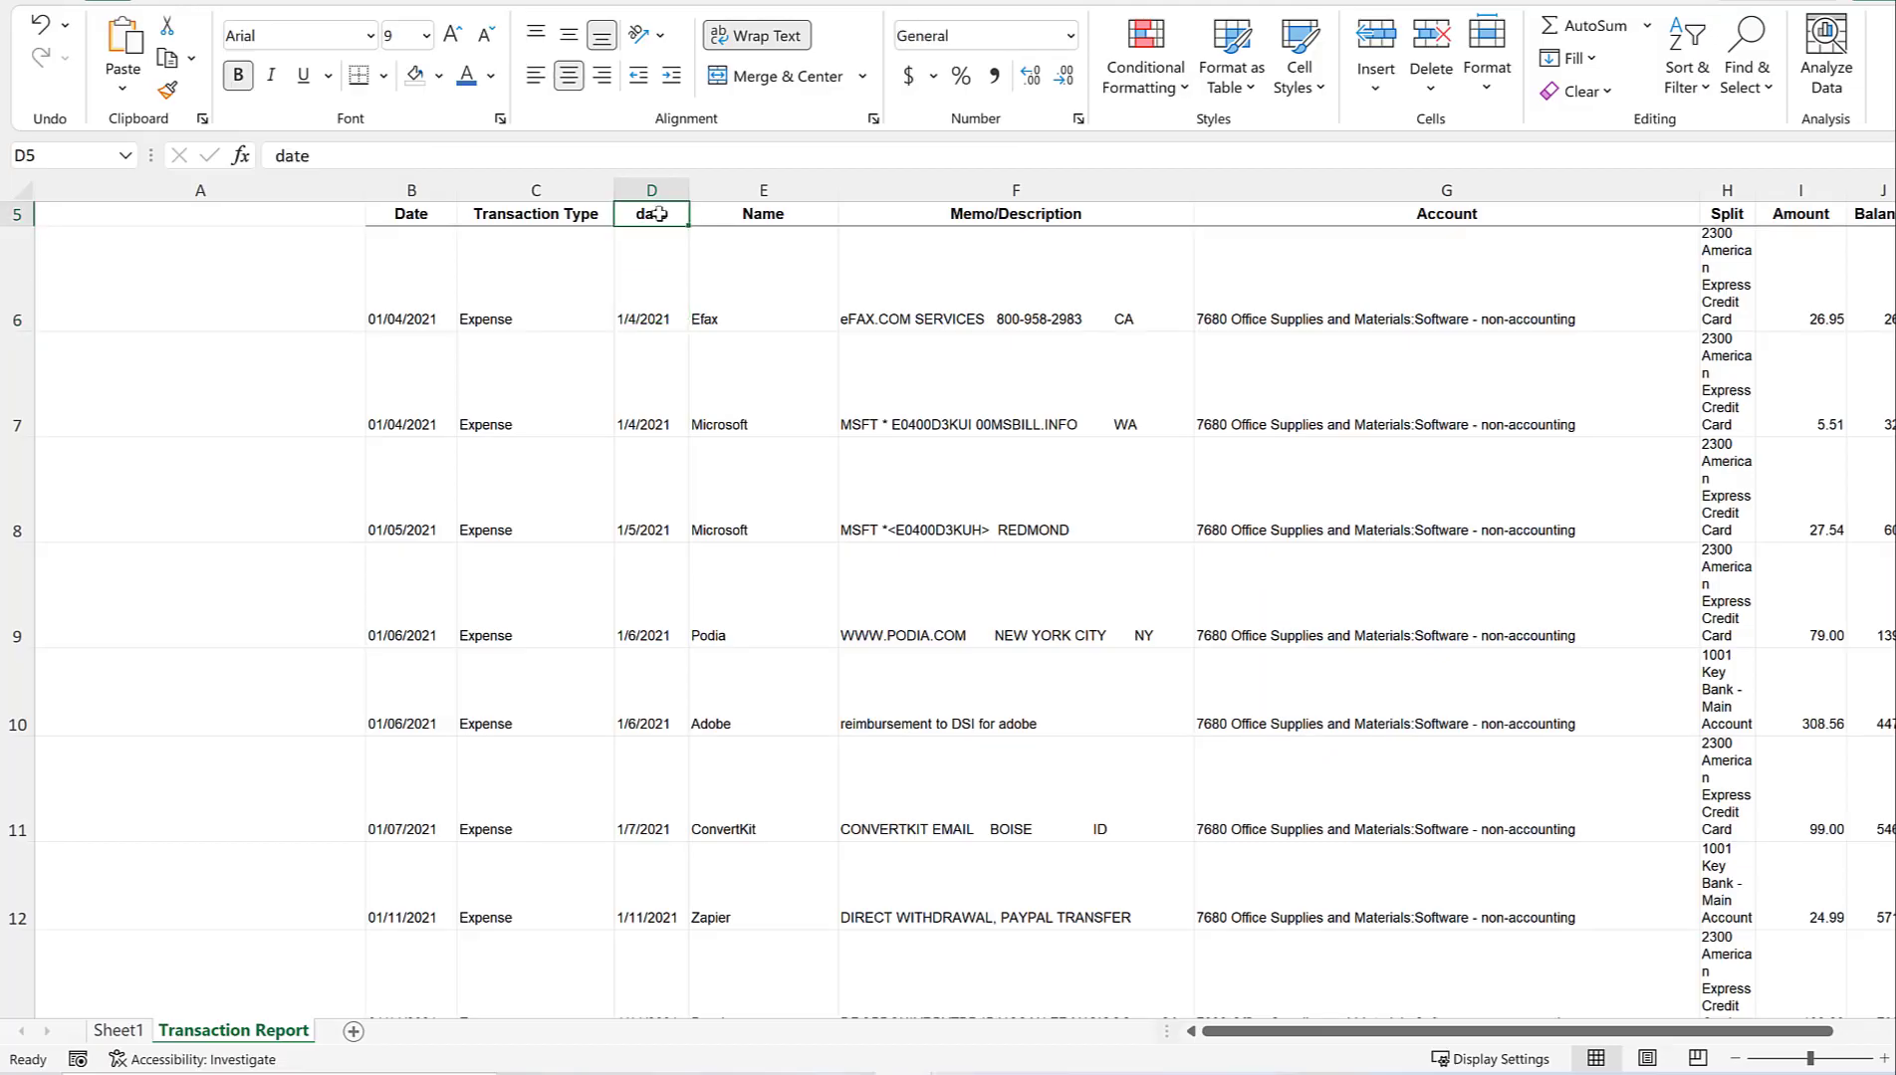
{"action": "type", "text": "Date Value"}
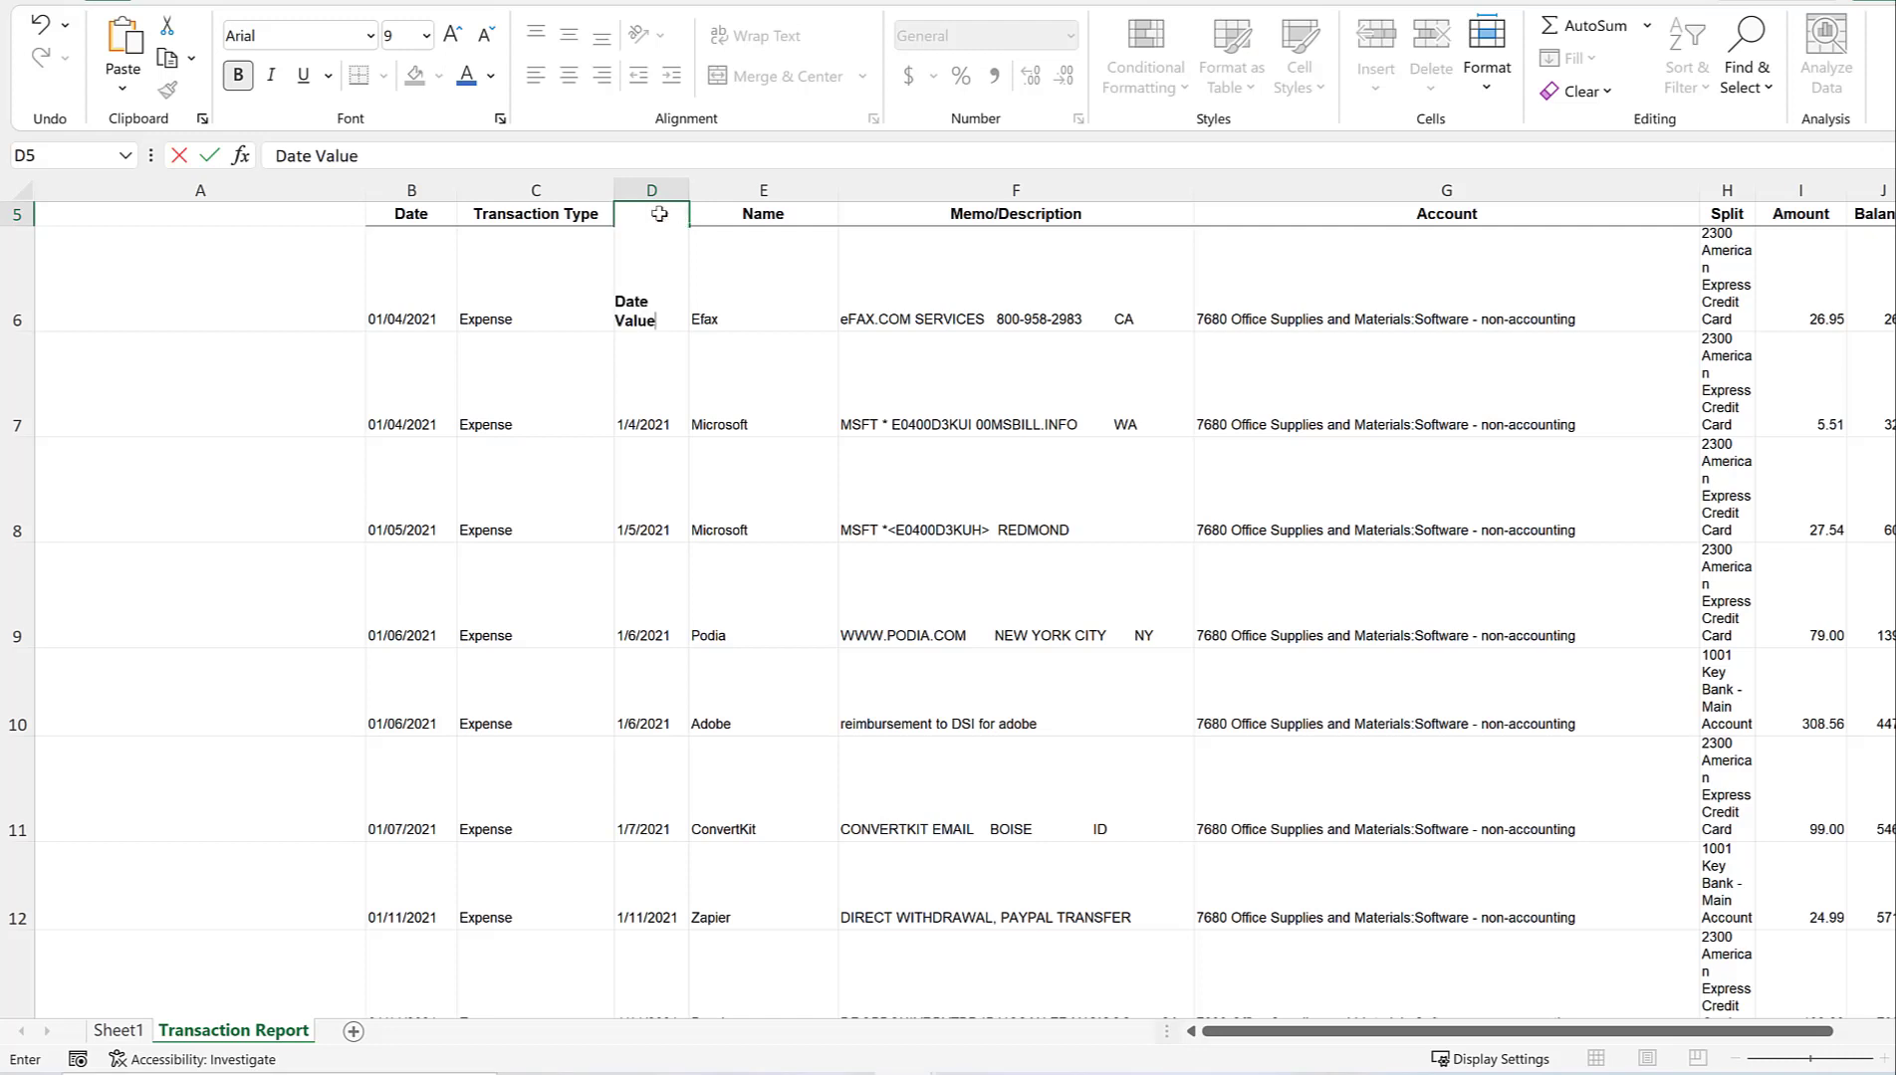
{"action": "key", "text": "Return"}
{"action": "left_click", "coordinate": [804, 332]}
{"action": "left_click", "coordinate": [440, 288]}
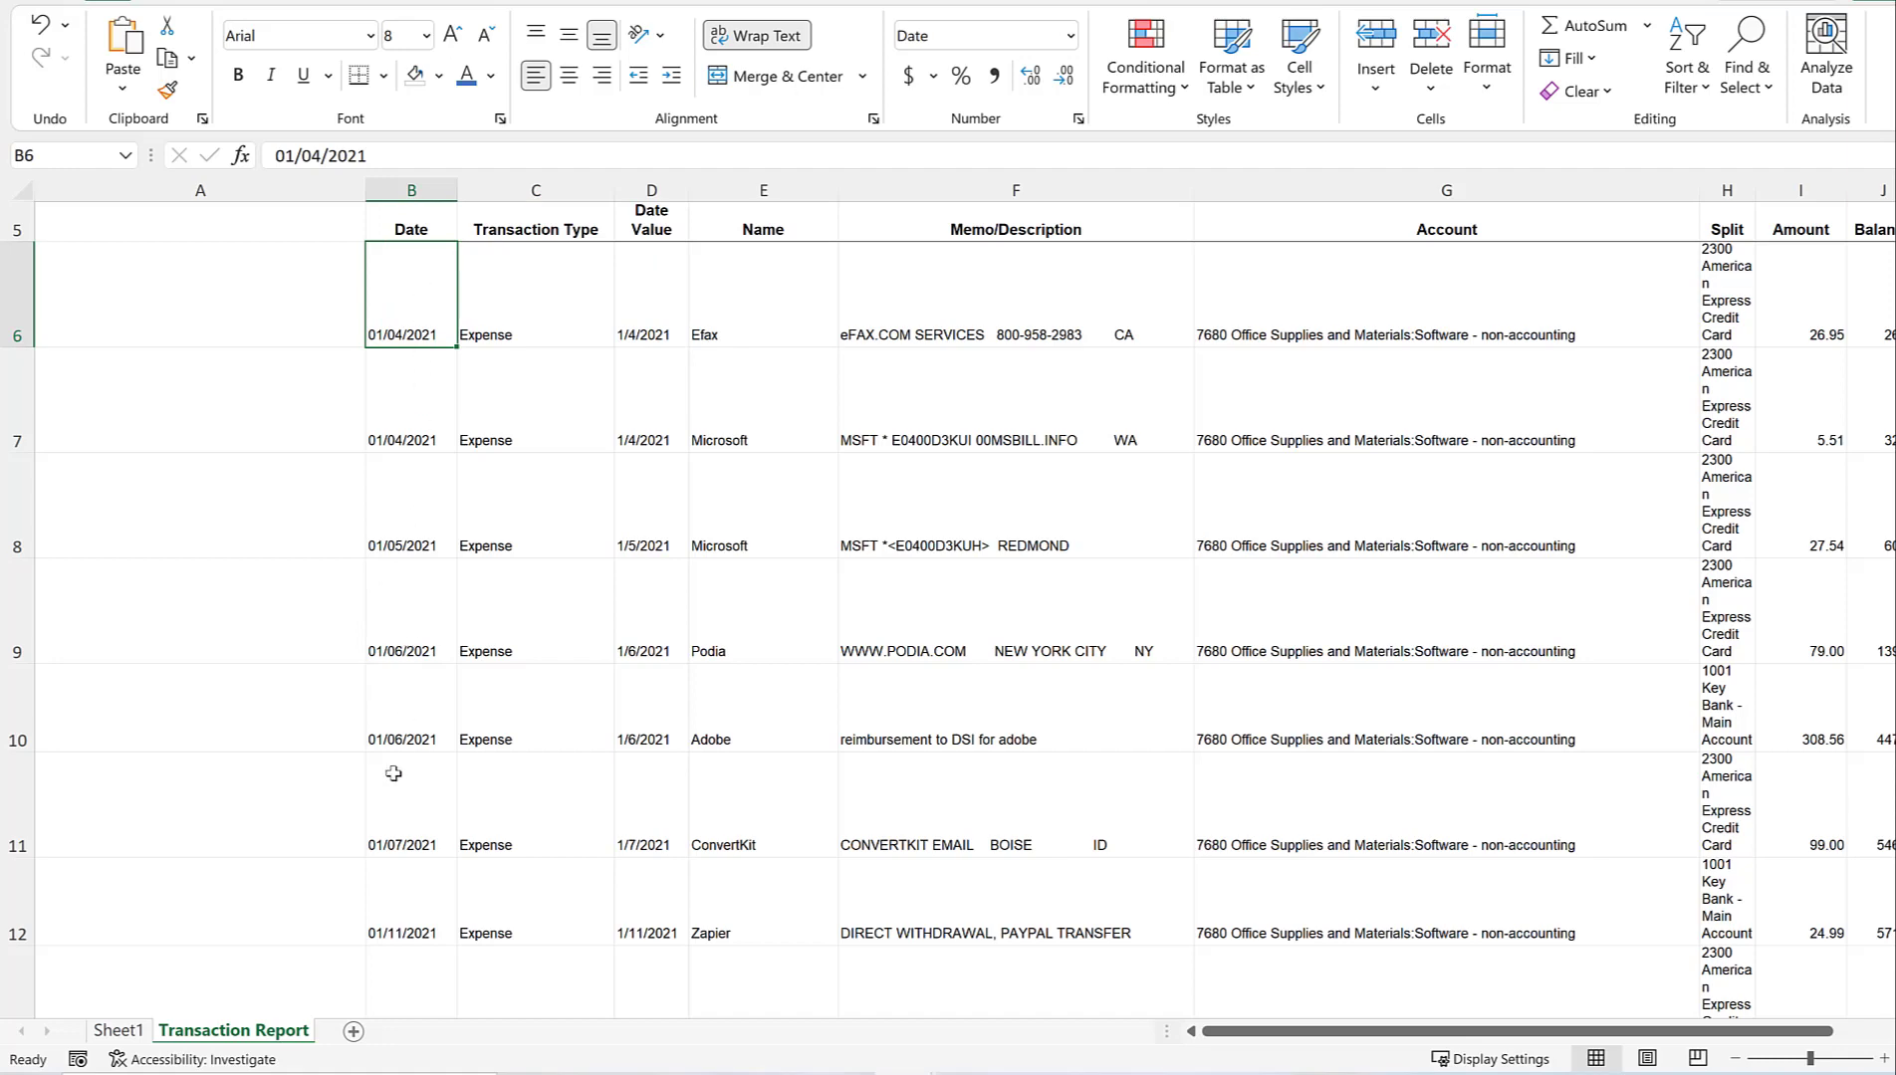
Refresh the PivotTable on Sheet1 to pick up the changed source column.
{"action": "left_click", "coordinate": [119, 1031]}
{"action": "right_click", "coordinate": [185, 439]}
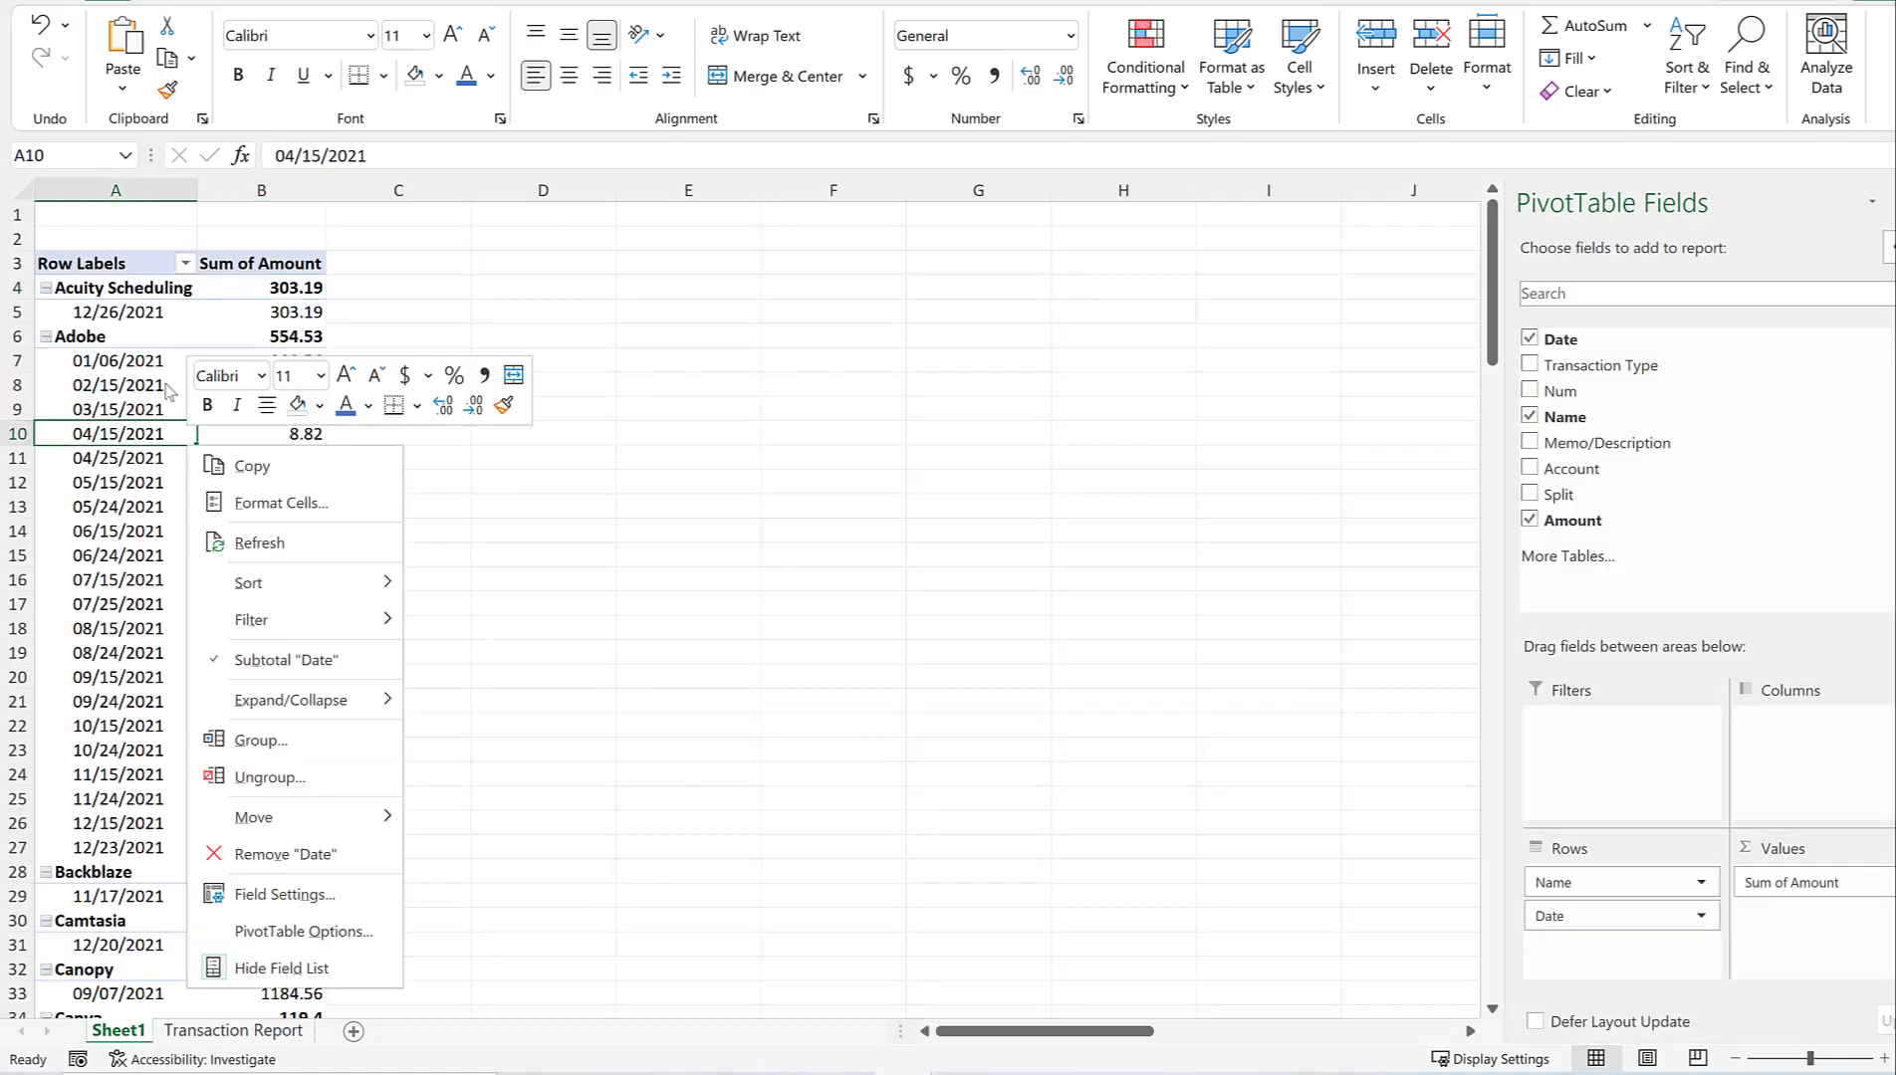
{"action": "left_click", "coordinate": [257, 542]}
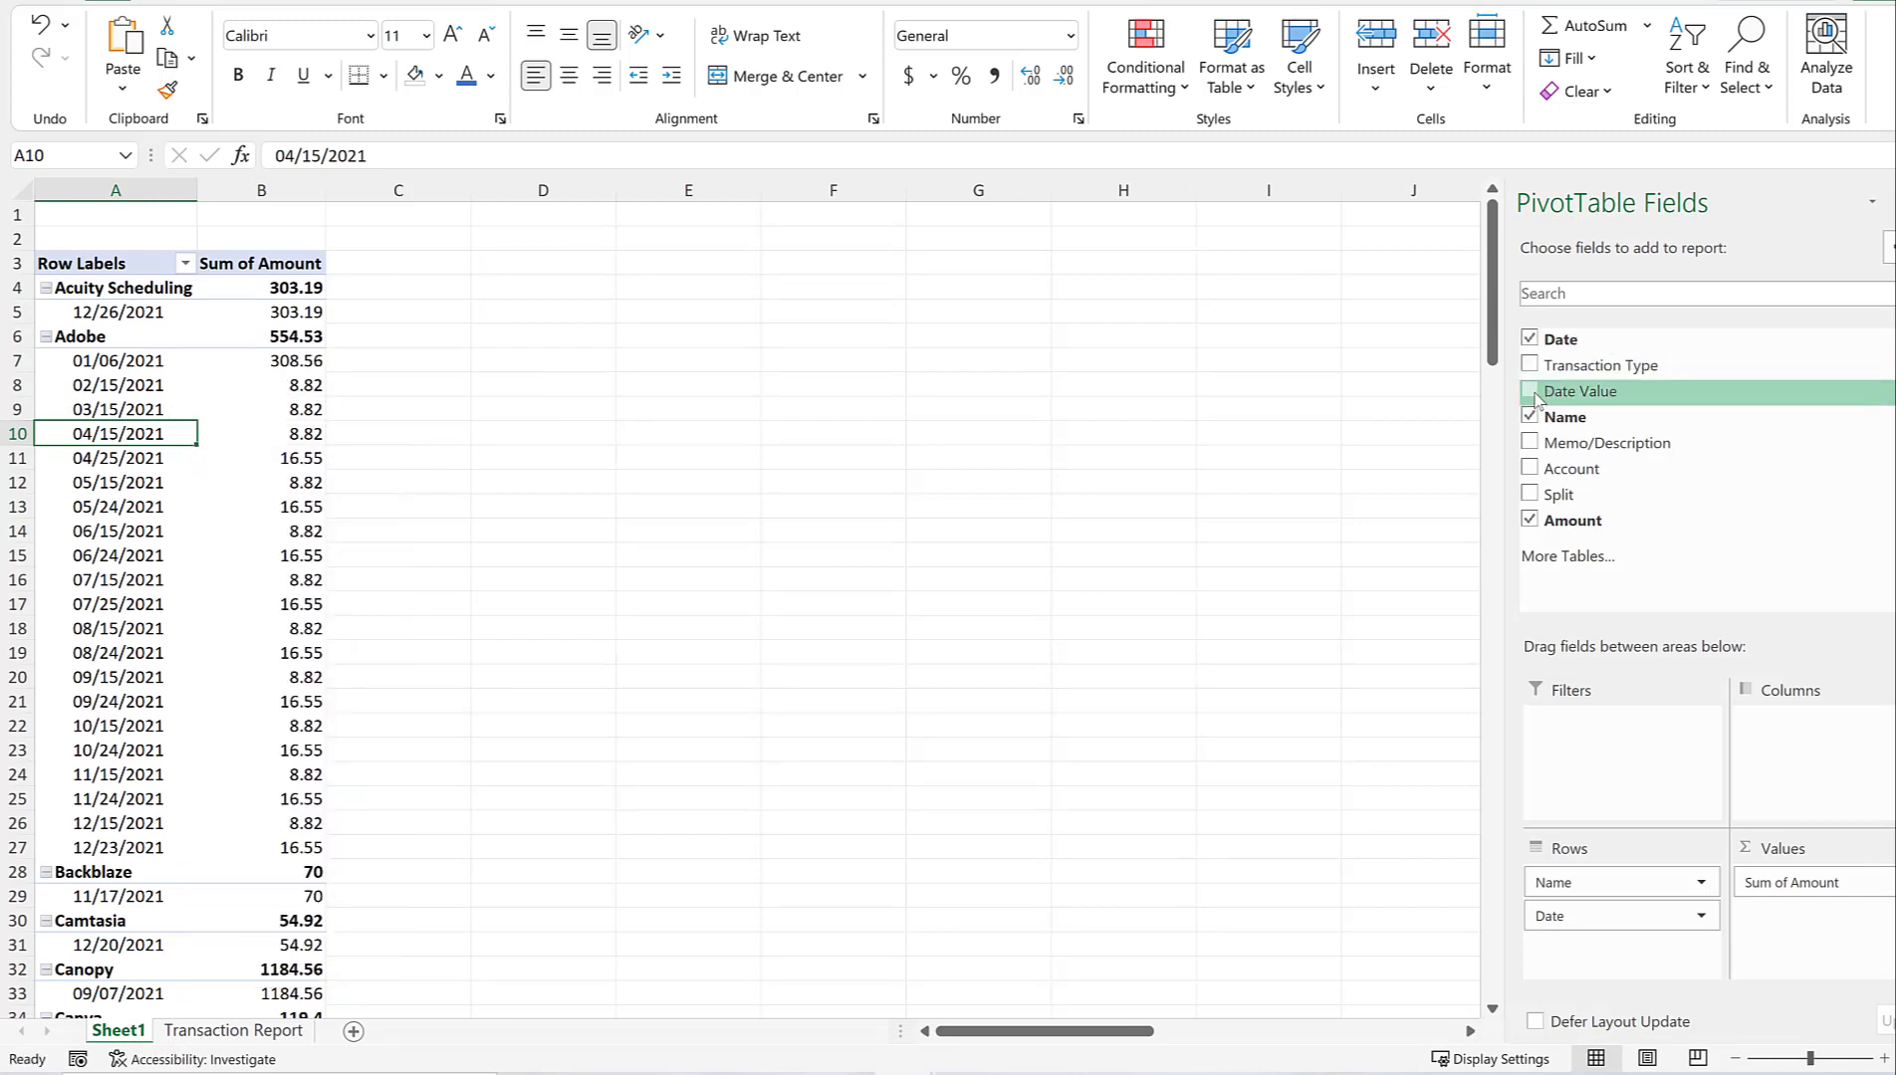
Replace the Date field with the Date Value field in the PivotTable's rows.
{"action": "right_click", "coordinate": [180, 378]}
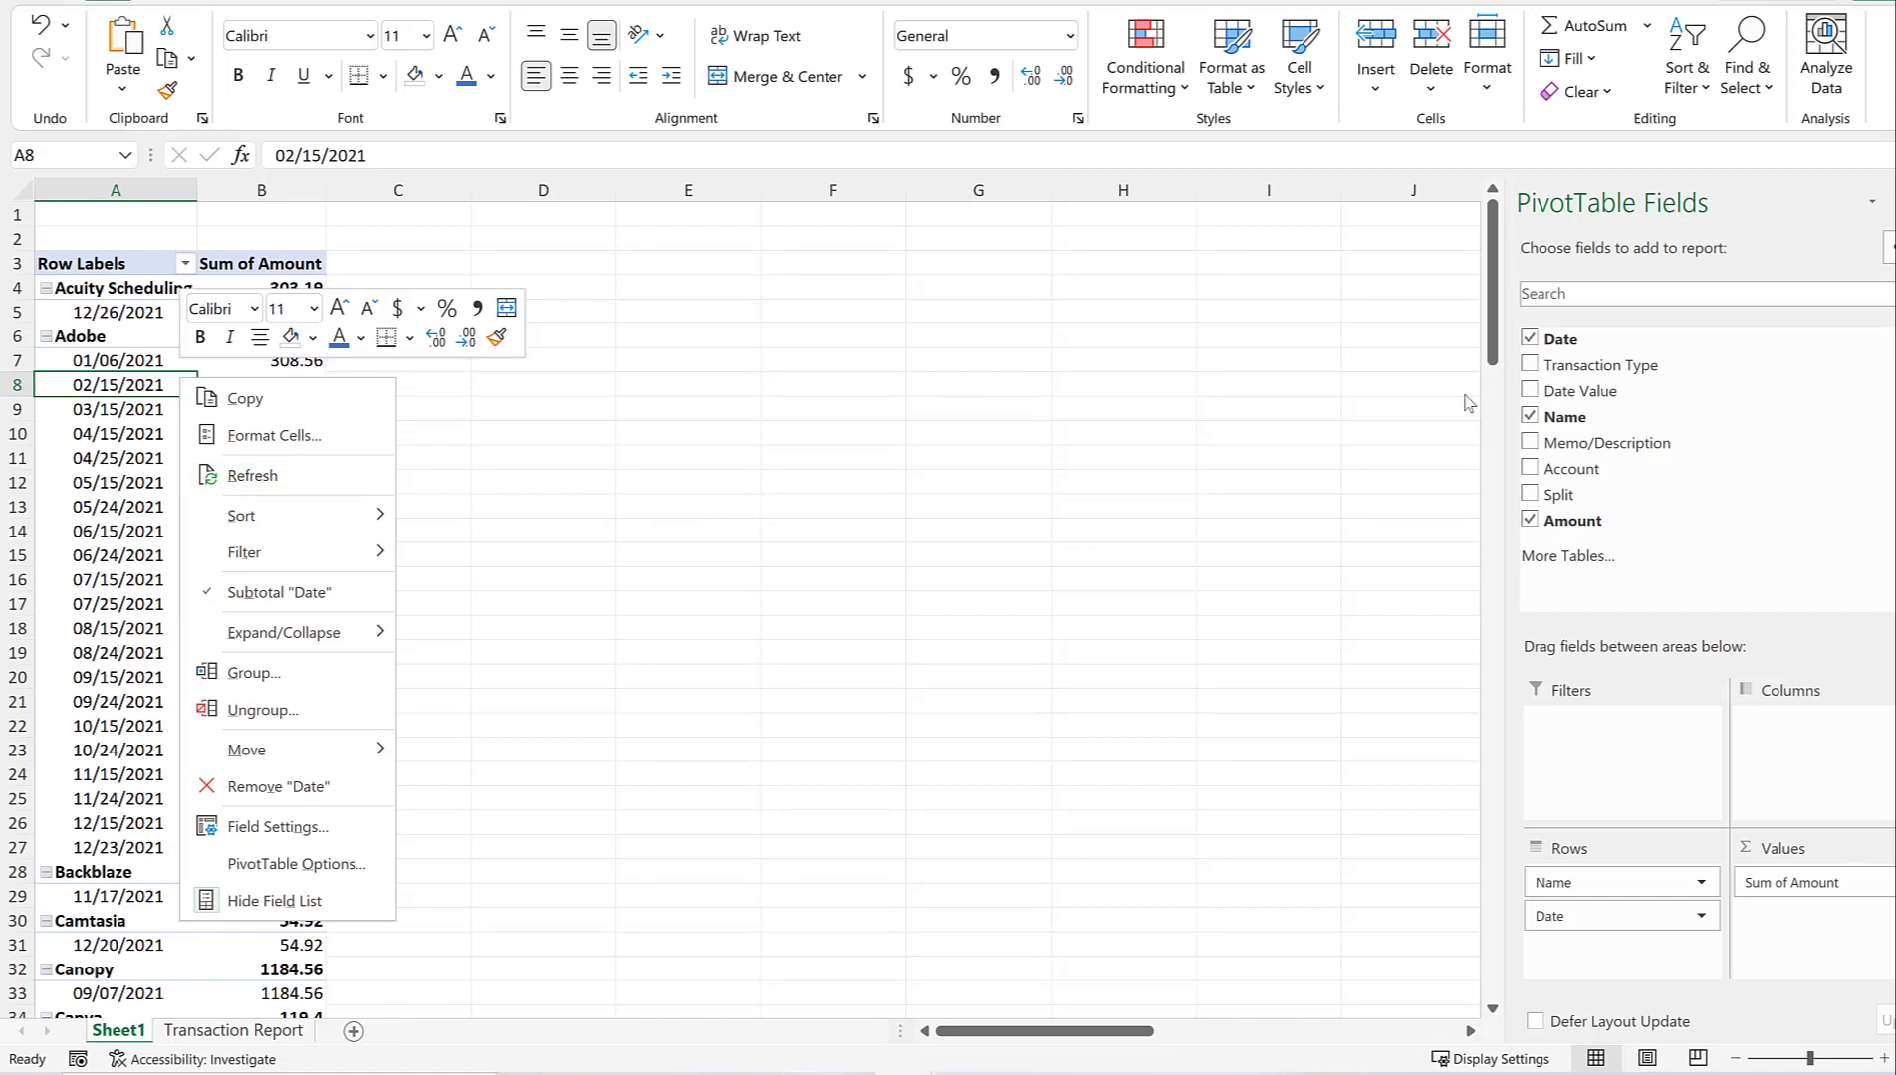
{"action": "left_click", "coordinate": [1463, 393]}
{"action": "left_click", "coordinate": [1530, 393]}
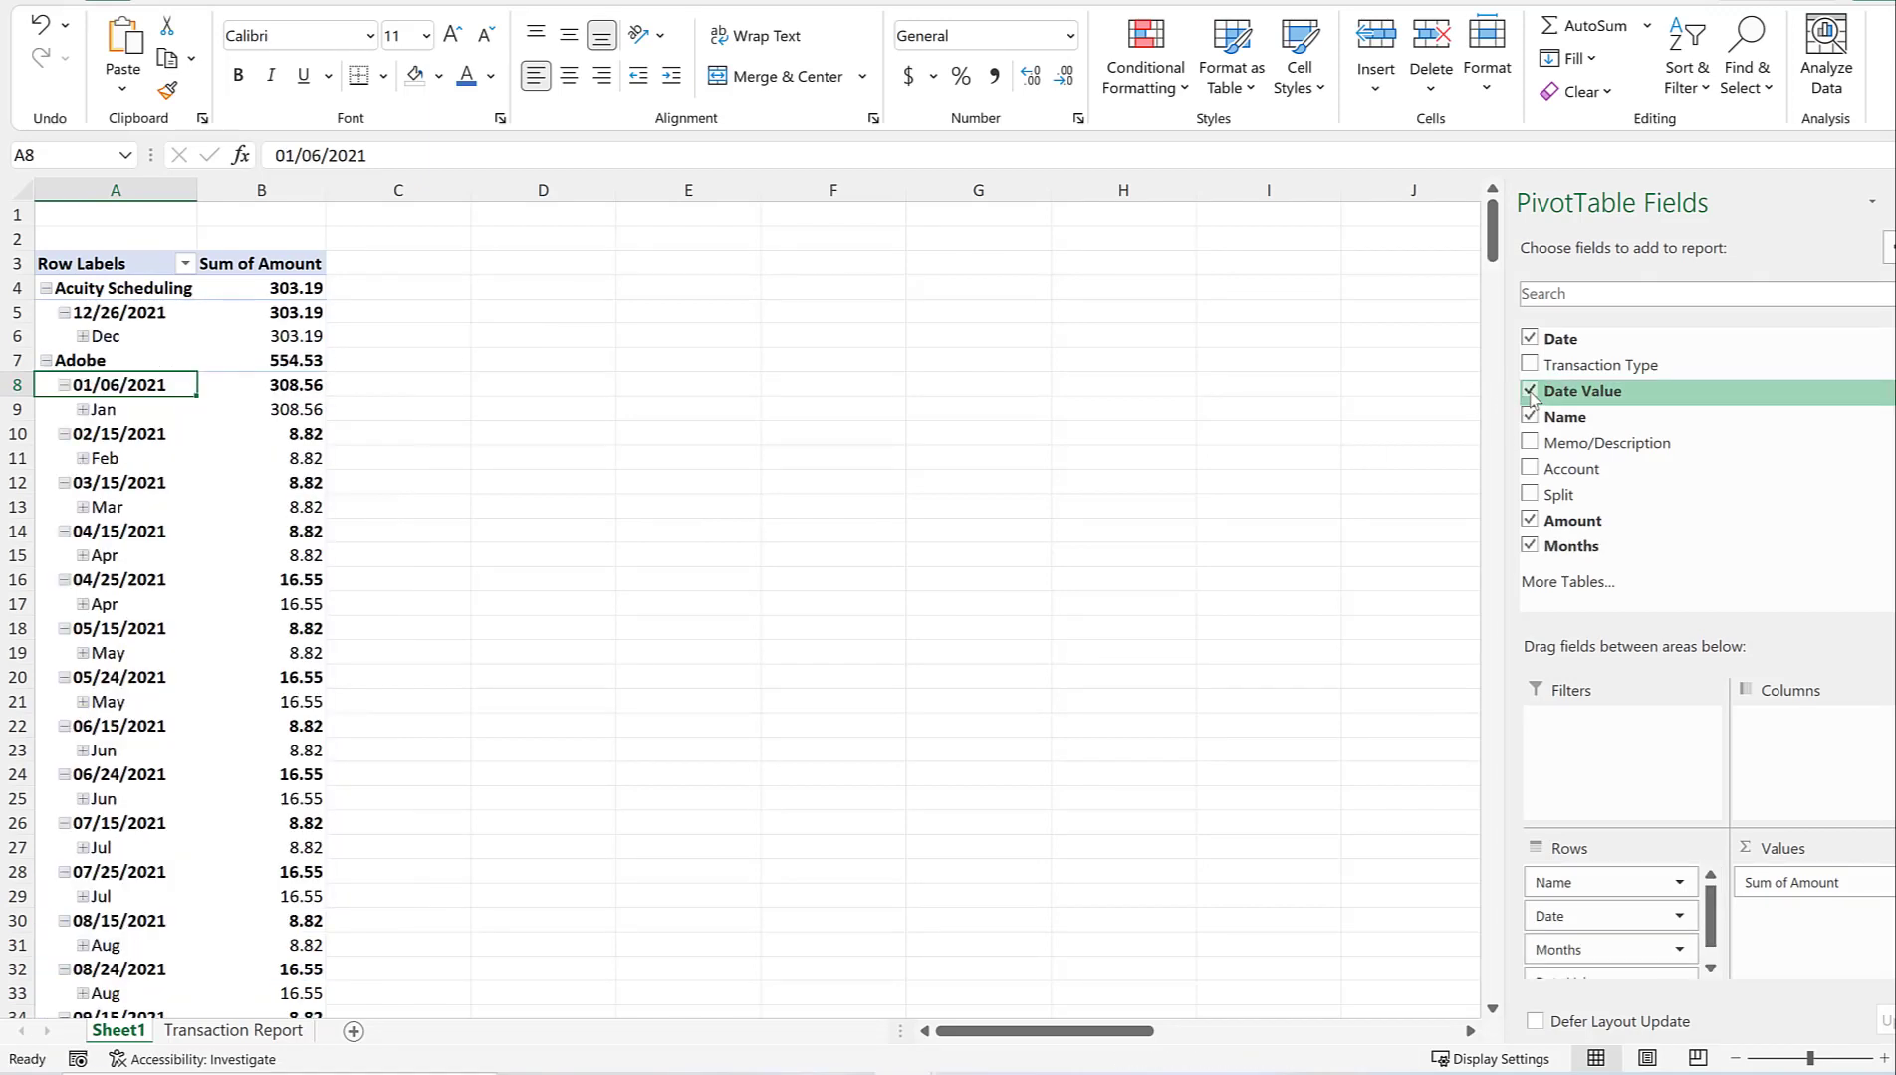
{"action": "left_click", "coordinate": [1531, 340]}
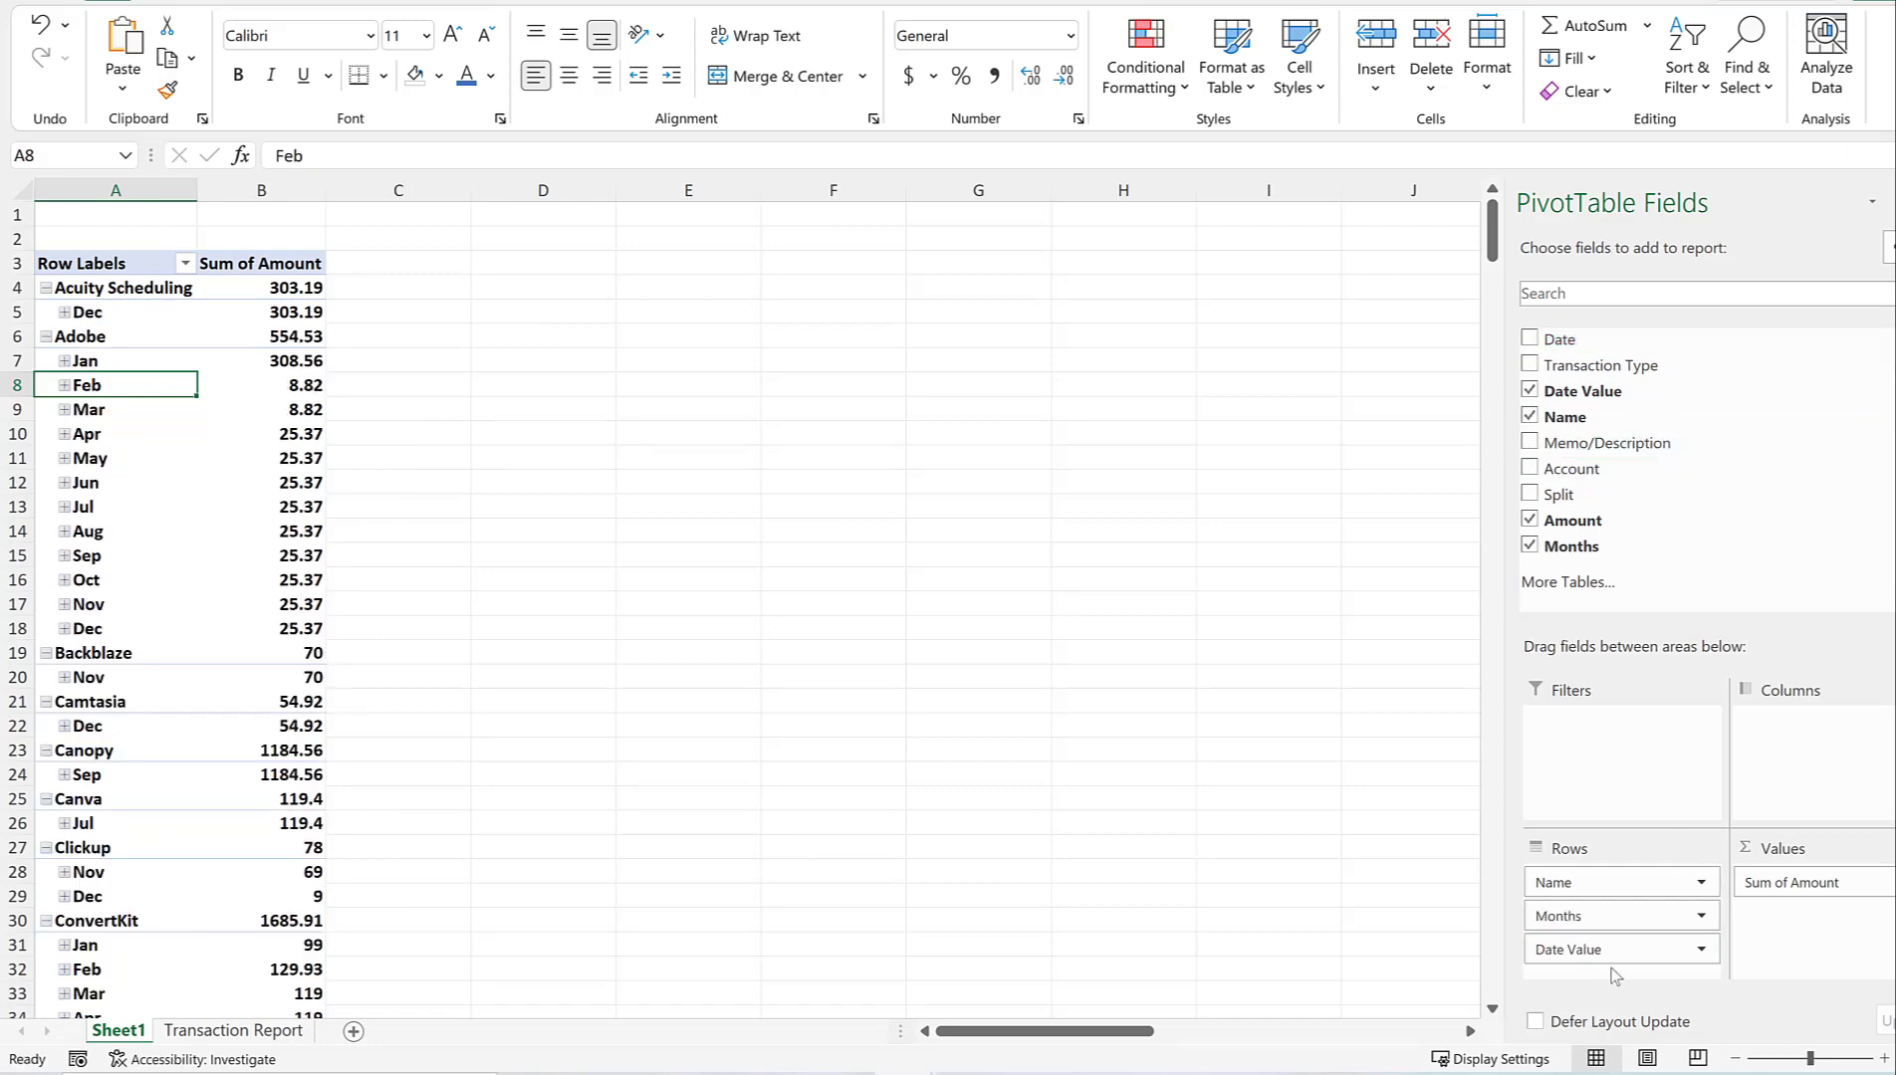
Move the Months field to the PivotTable's columns and remove Date Value from its rows.
{"action": "left_click_drag", "start_coordinate": [1559, 917], "coordinate": [1807, 752]}
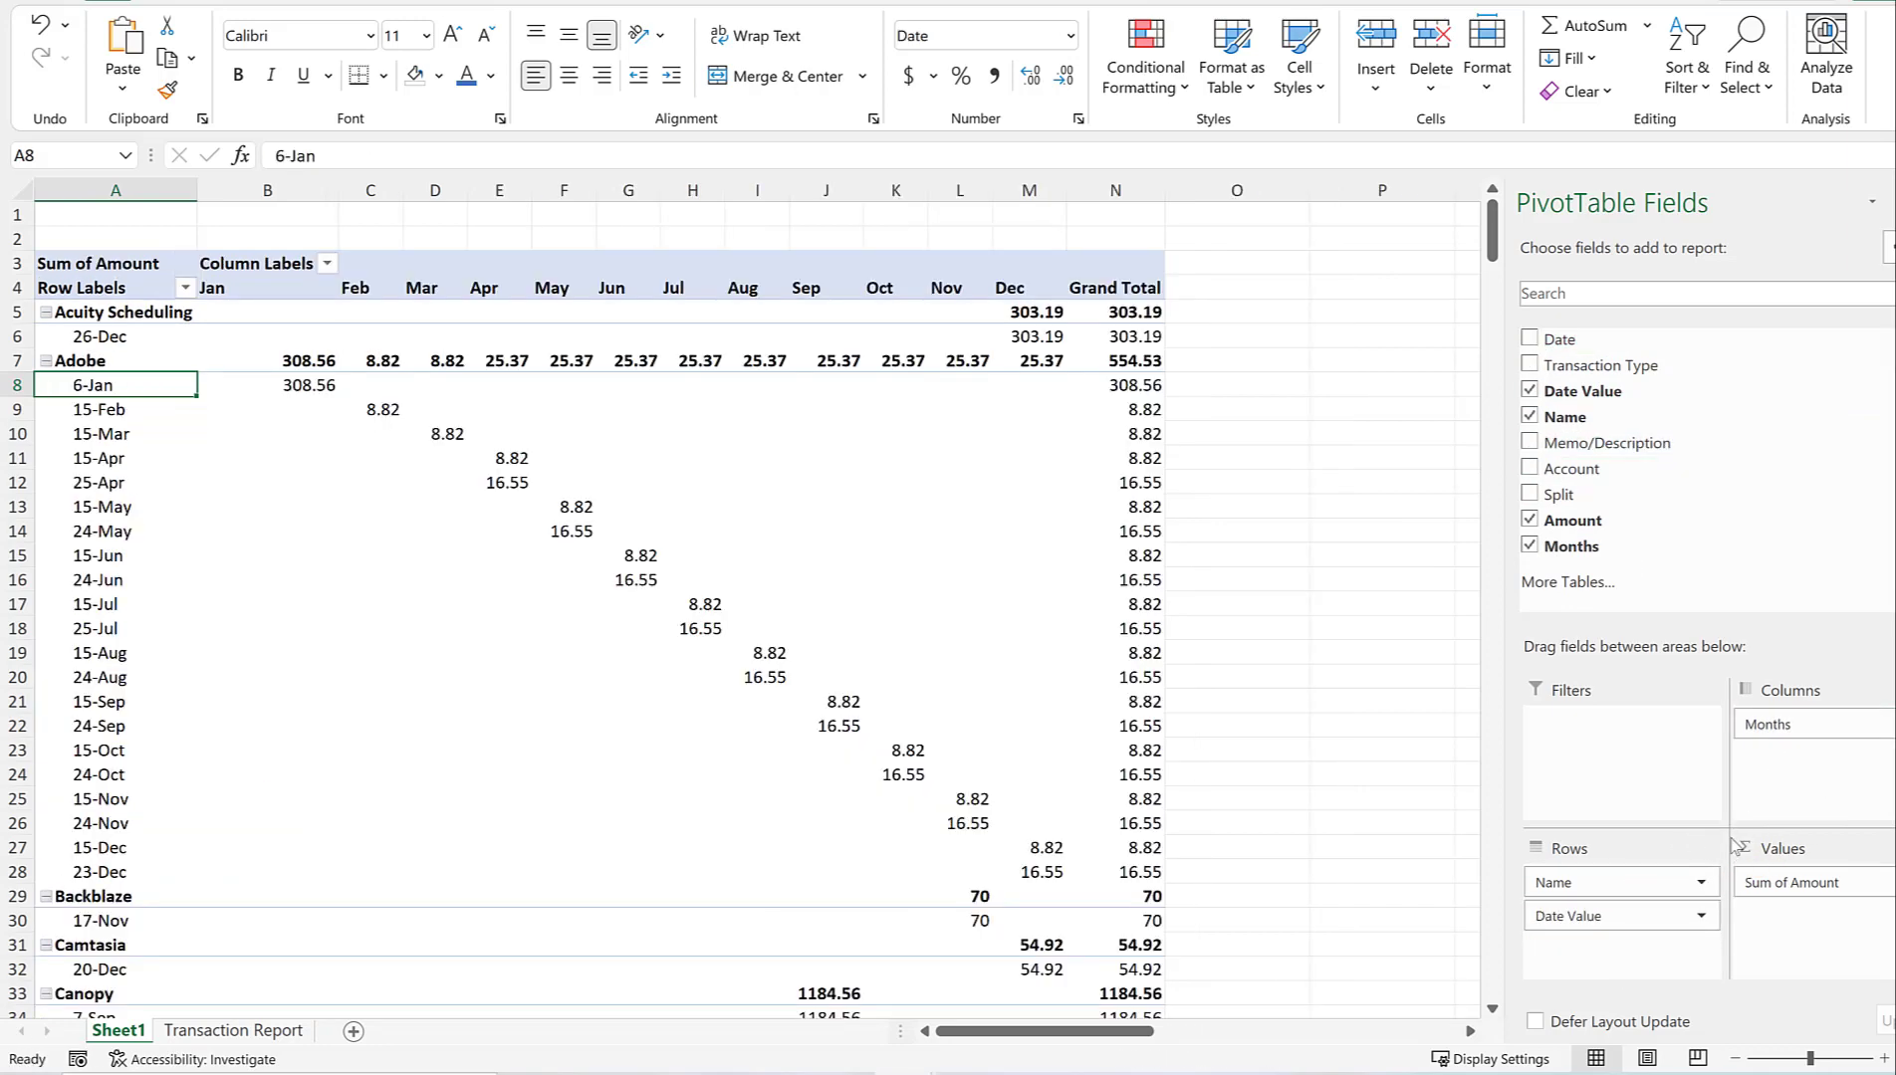
{"action": "left_click", "coordinate": [1700, 918]}
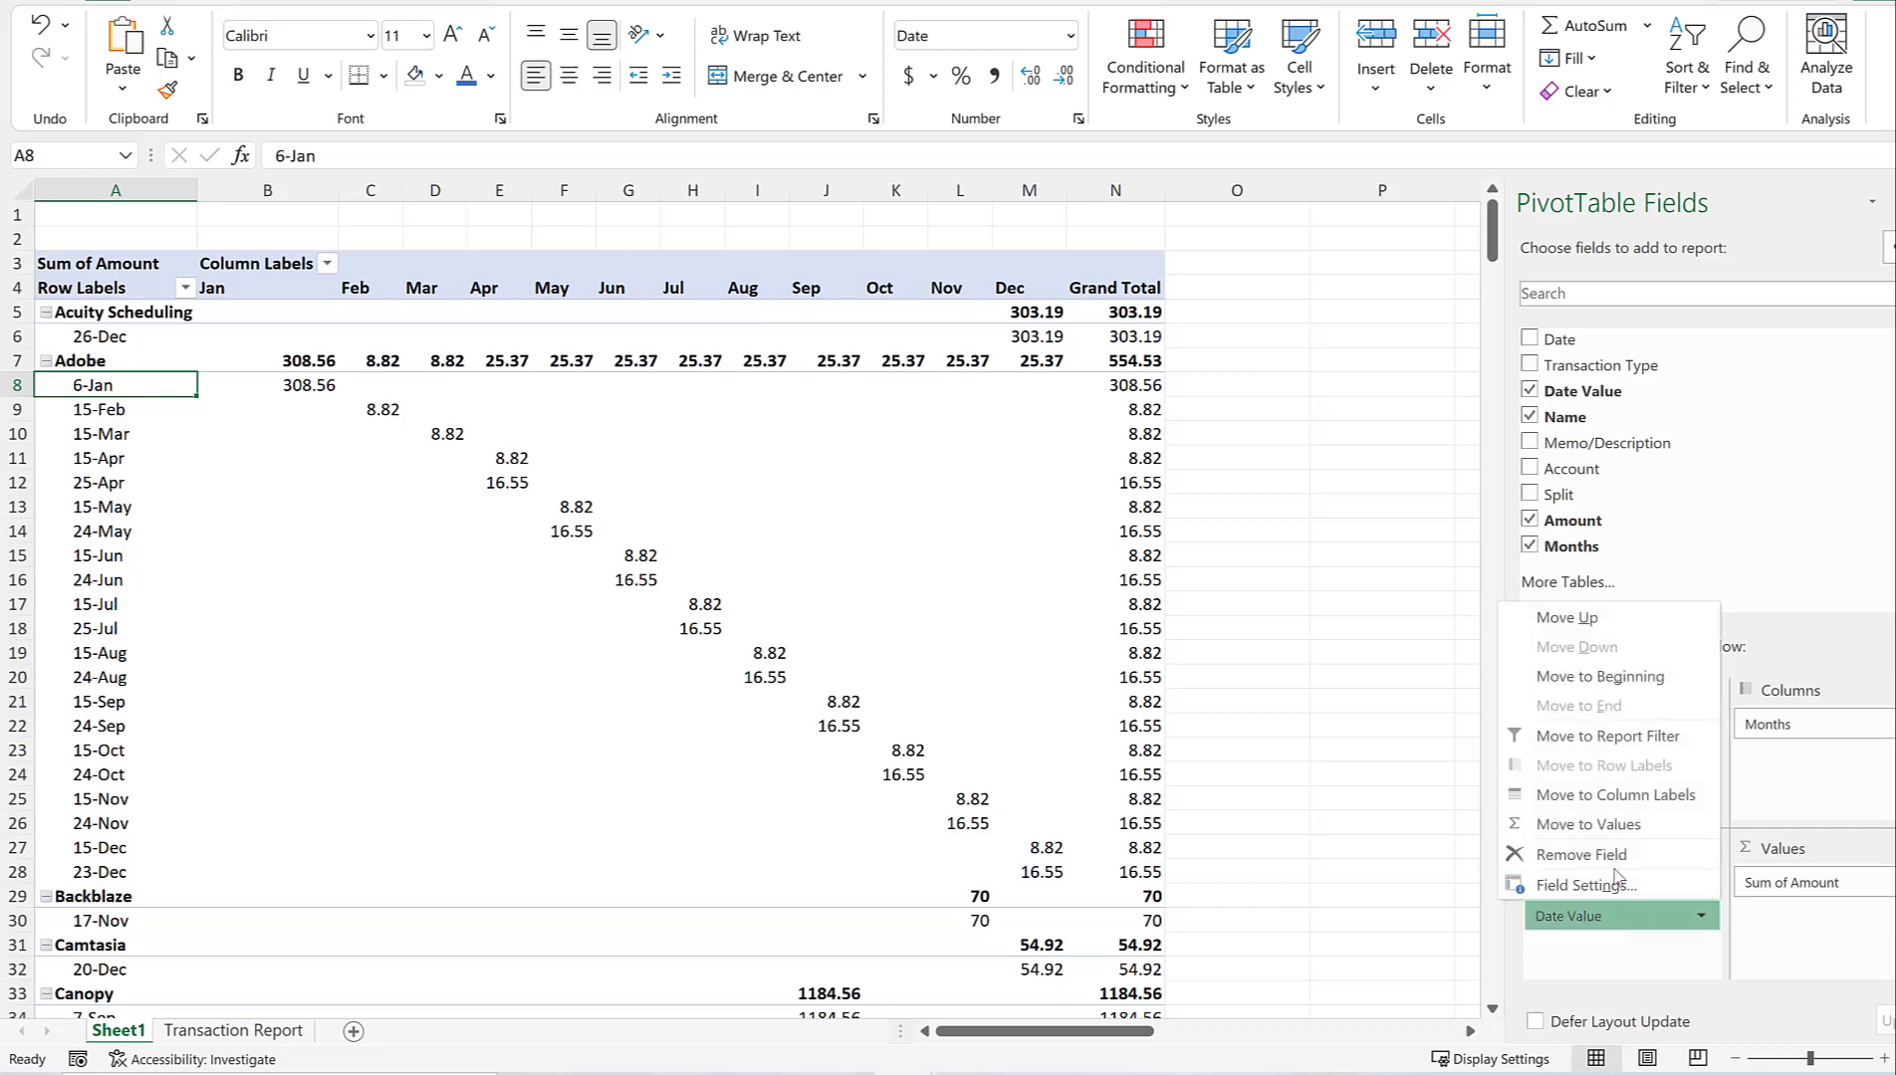
{"action": "left_click", "coordinate": [1605, 856]}
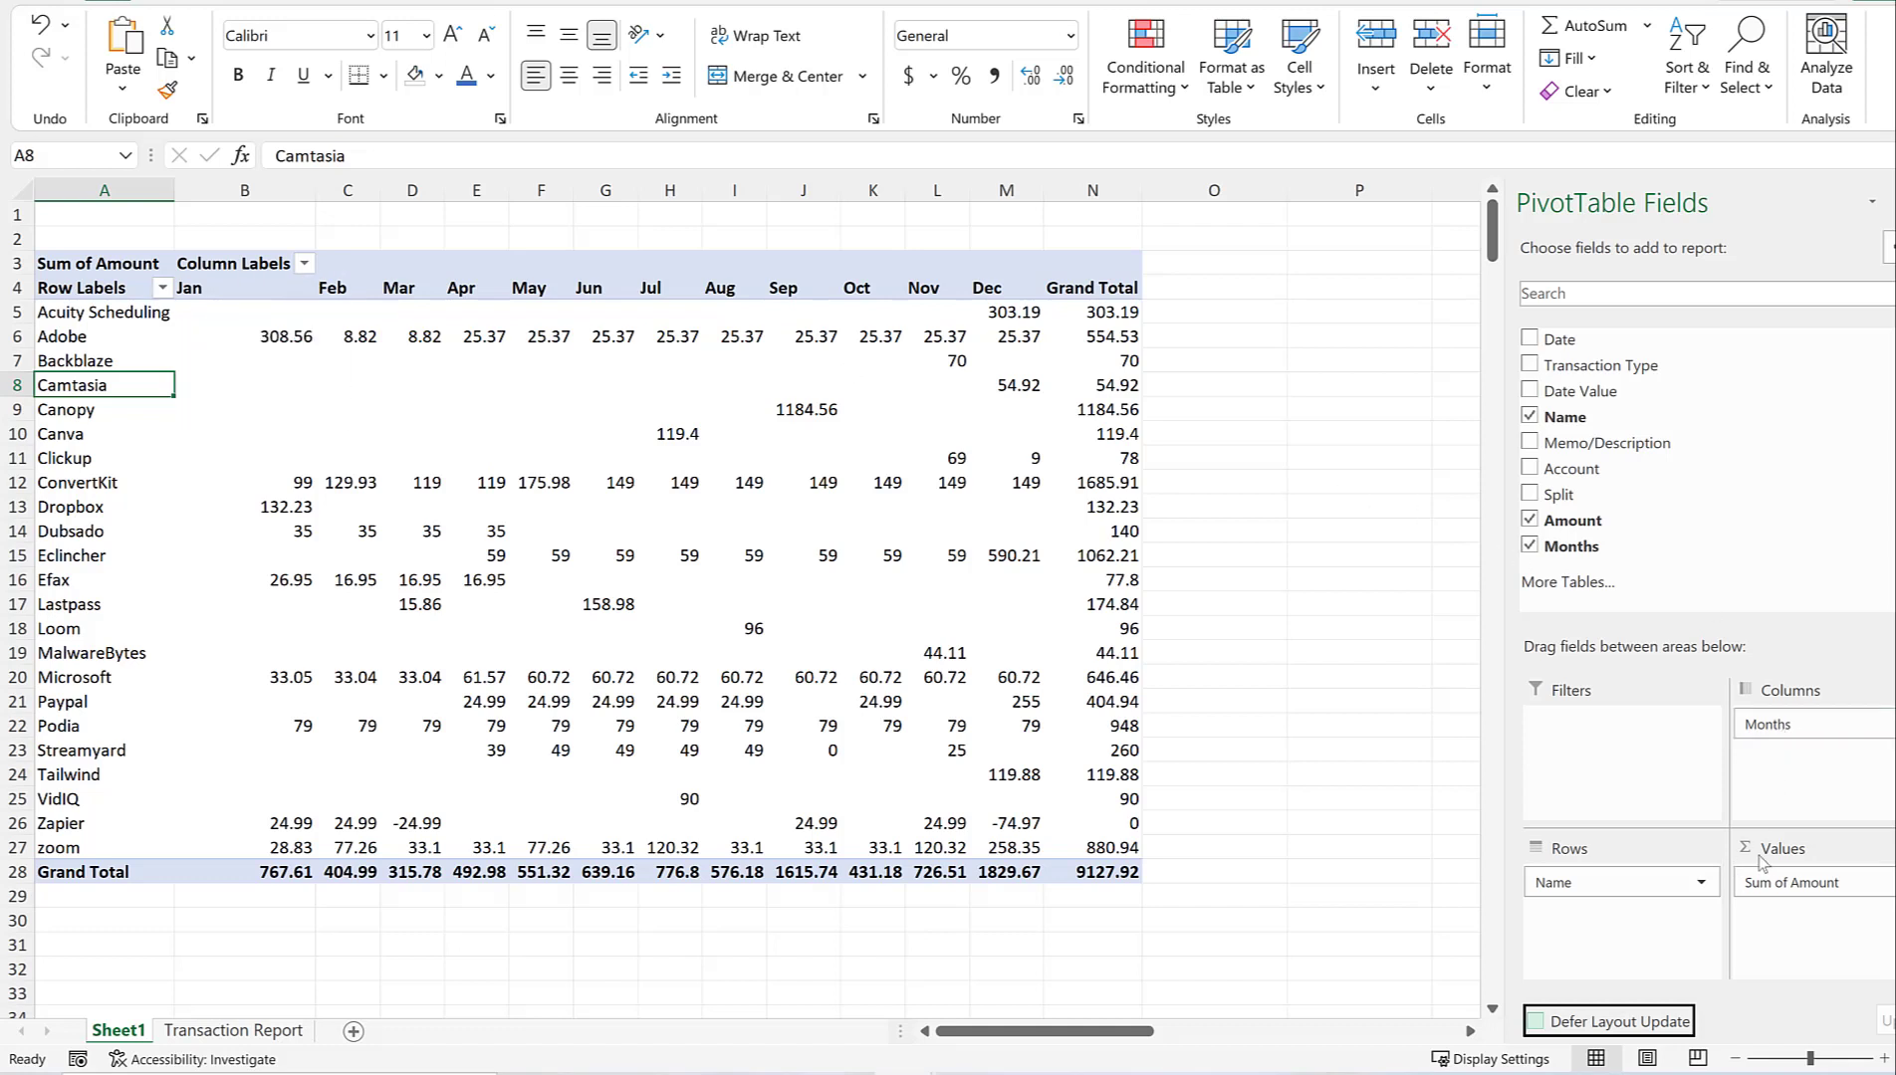
Review the PivotTable's month headings in row 4 from Jan through Apr.
{"action": "left_click", "coordinate": [236, 286]}
{"action": "key", "text": "Right"}
{"action": "key", "text": "Right"}
{"action": "key", "text": "Right"}
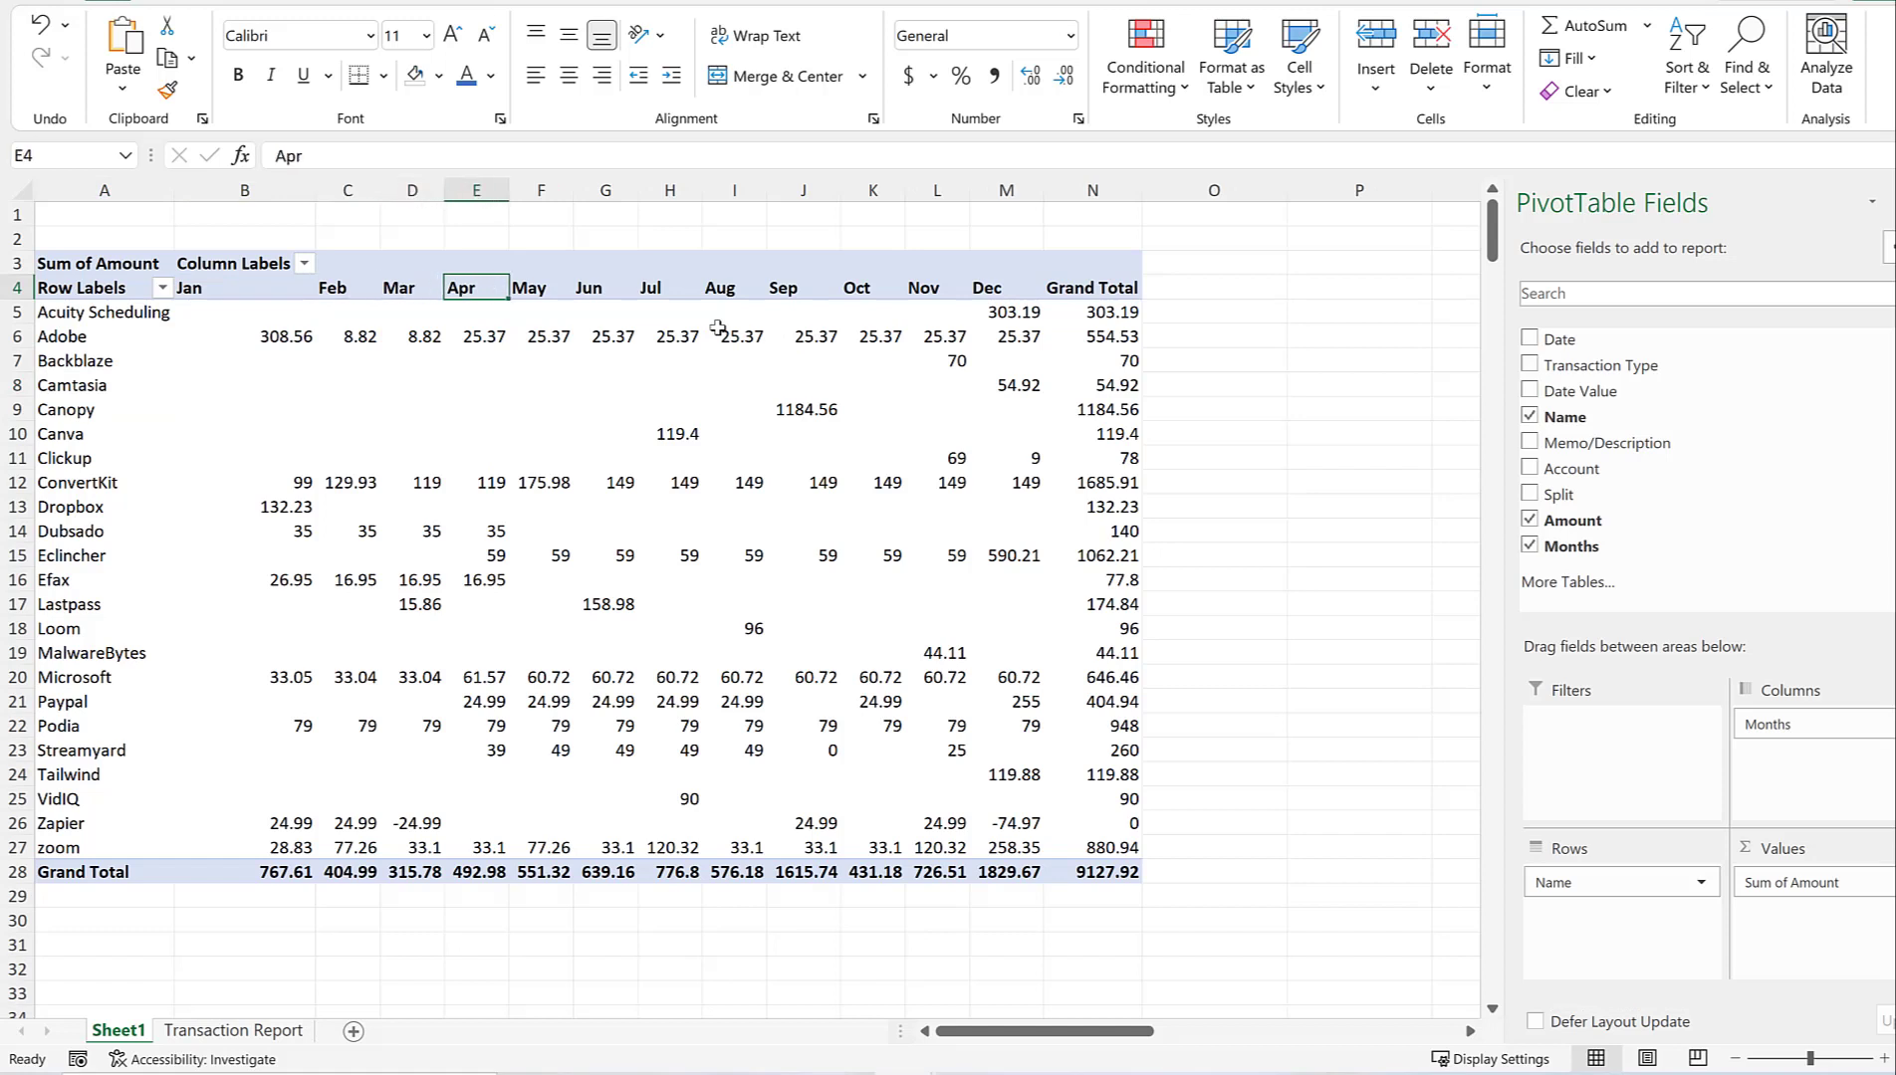
Review the remaining month headings from May through Dec and the monthly vendor amounts in B5:M27.
{"action": "key", "text": "Right"}
{"action": "key", "text": "Right"}
{"action": "key", "text": "Right"}
{"action": "key", "text": "Right"}
{"action": "key", "text": "Right"}
{"action": "key", "text": "Right"}
{"action": "key", "text": "Right"}
{"action": "key", "text": "Right"}
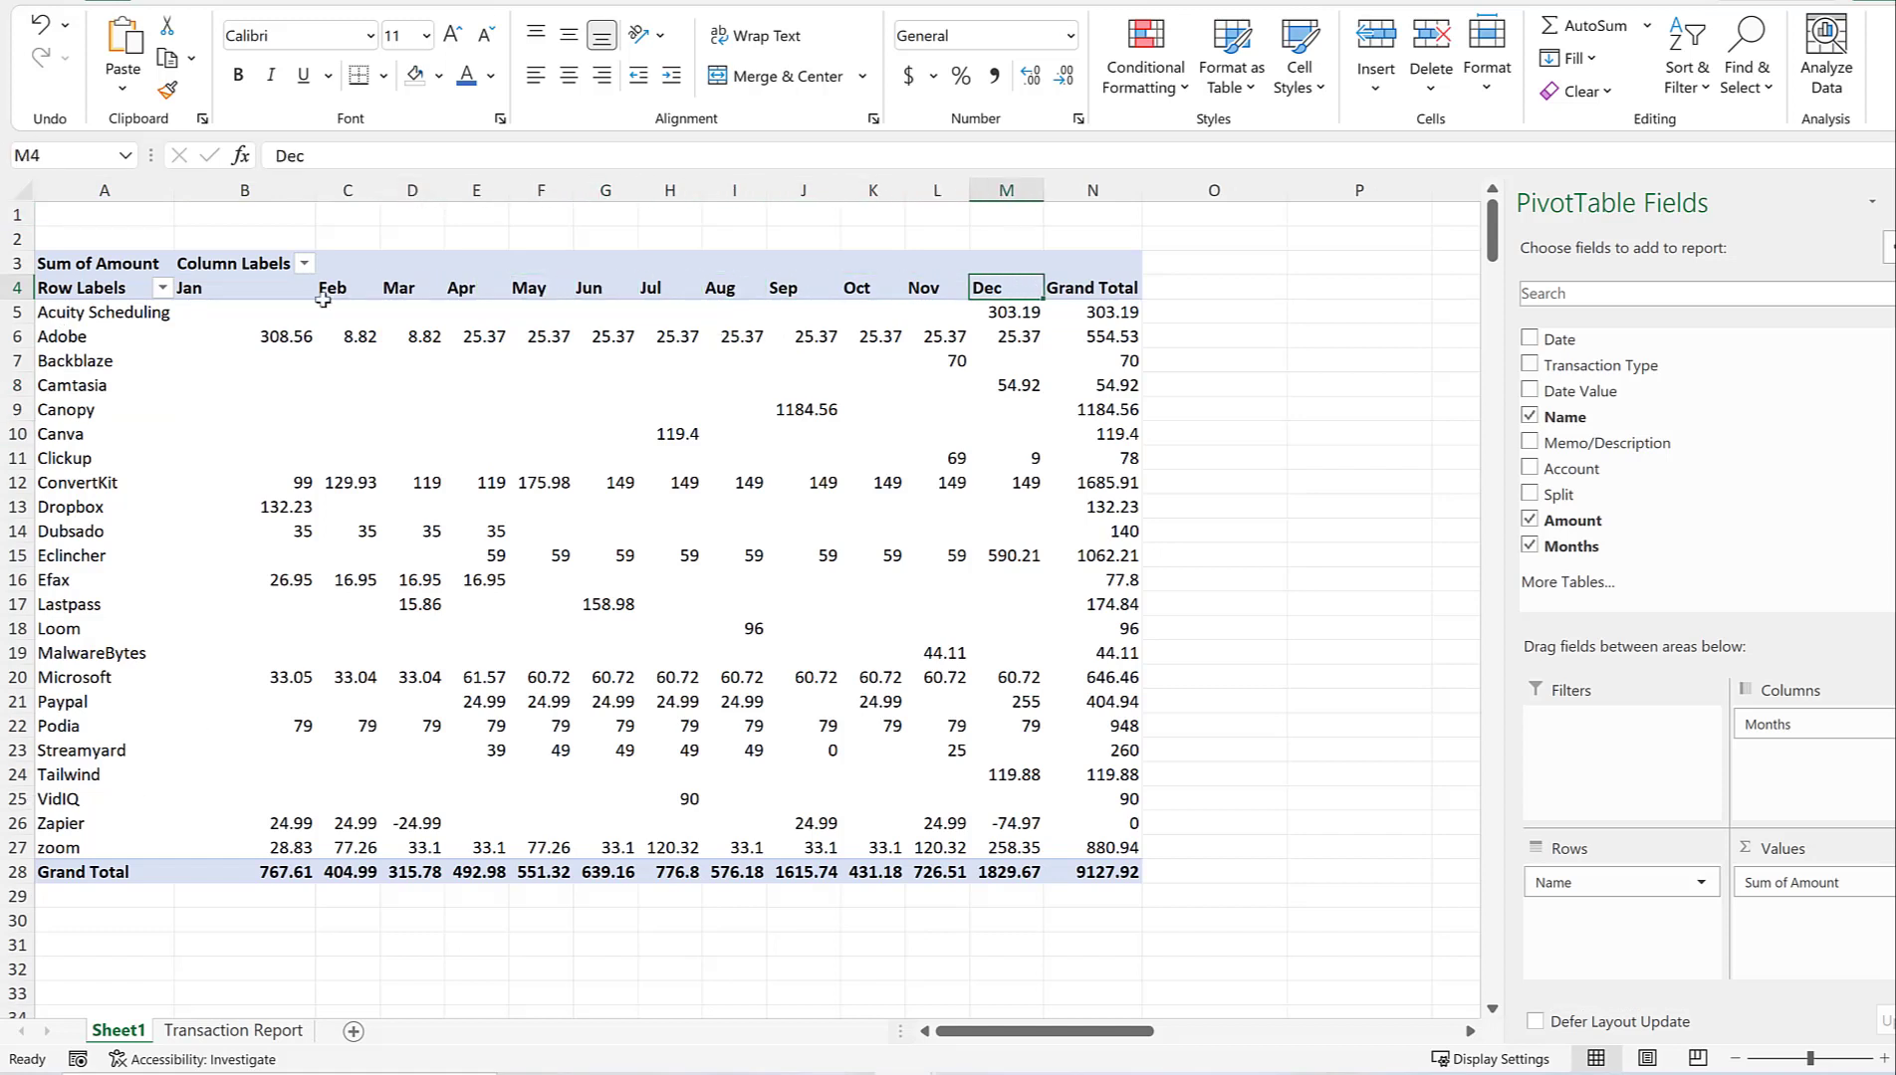
{"action": "left_click_drag", "start_coordinate": [258, 317], "coordinate": [1018, 844]}
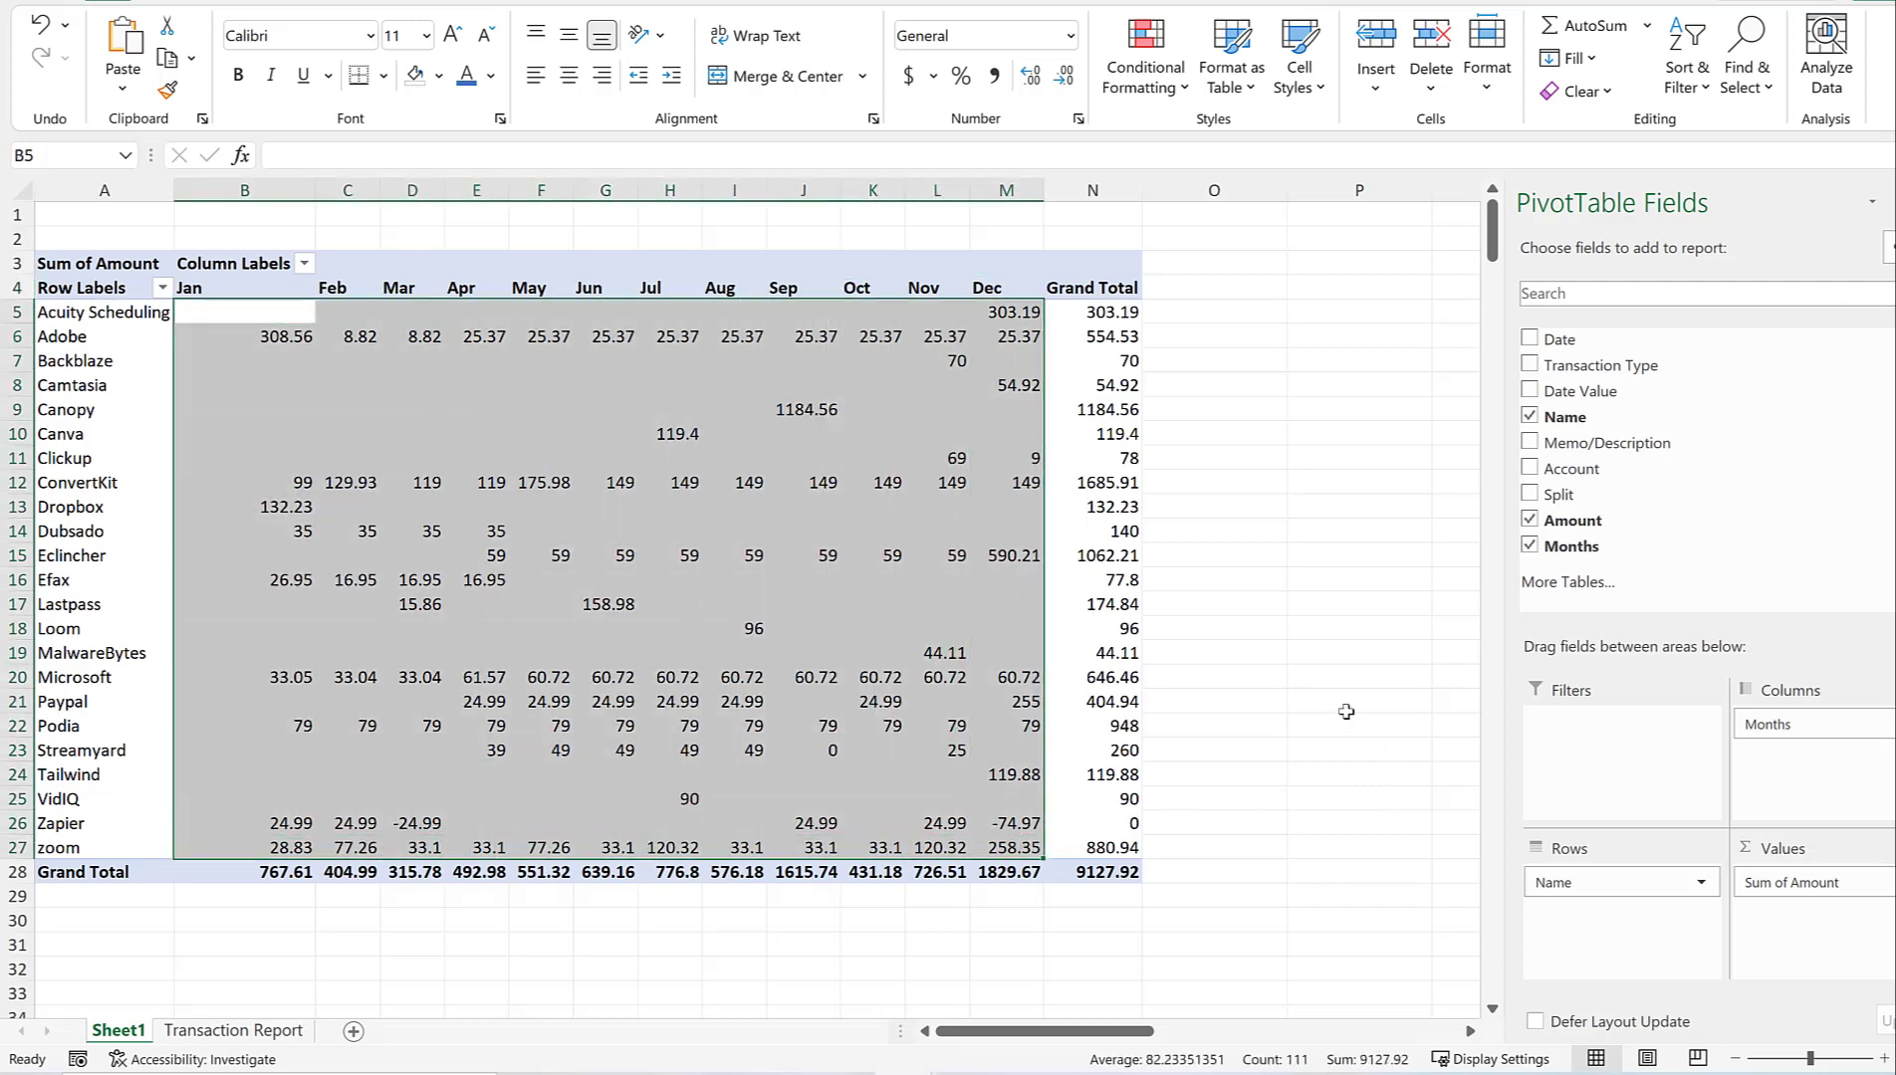
{"action": "left_click", "coordinate": [1217, 363]}
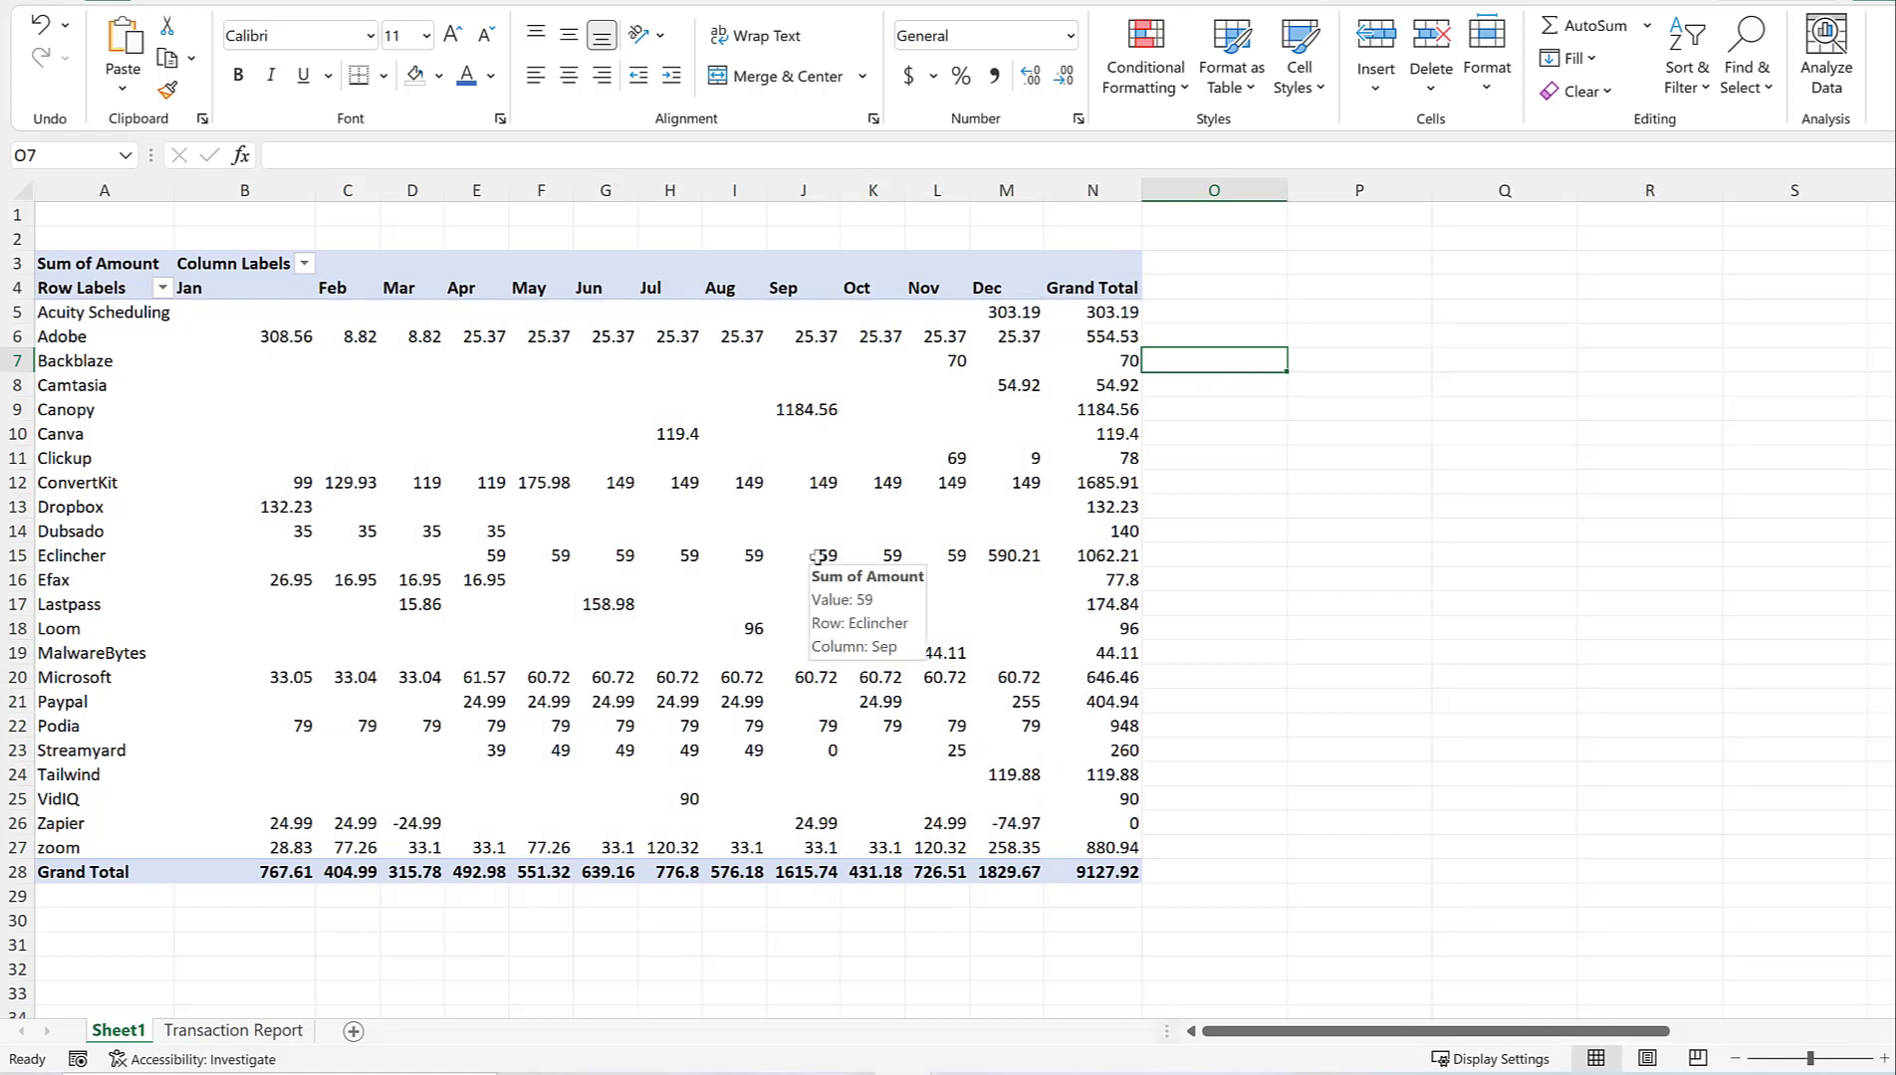
Examine Adobe's amounts in row 6 of the PivotTable, moving back from Dec toward Jun.
{"action": "key", "text": "Up"}
{"action": "key", "text": "Left"}
{"action": "key", "text": "Left"}
{"action": "key", "text": "Left"}
{"action": "key", "text": "Left"}
{"action": "key", "text": "Left"}
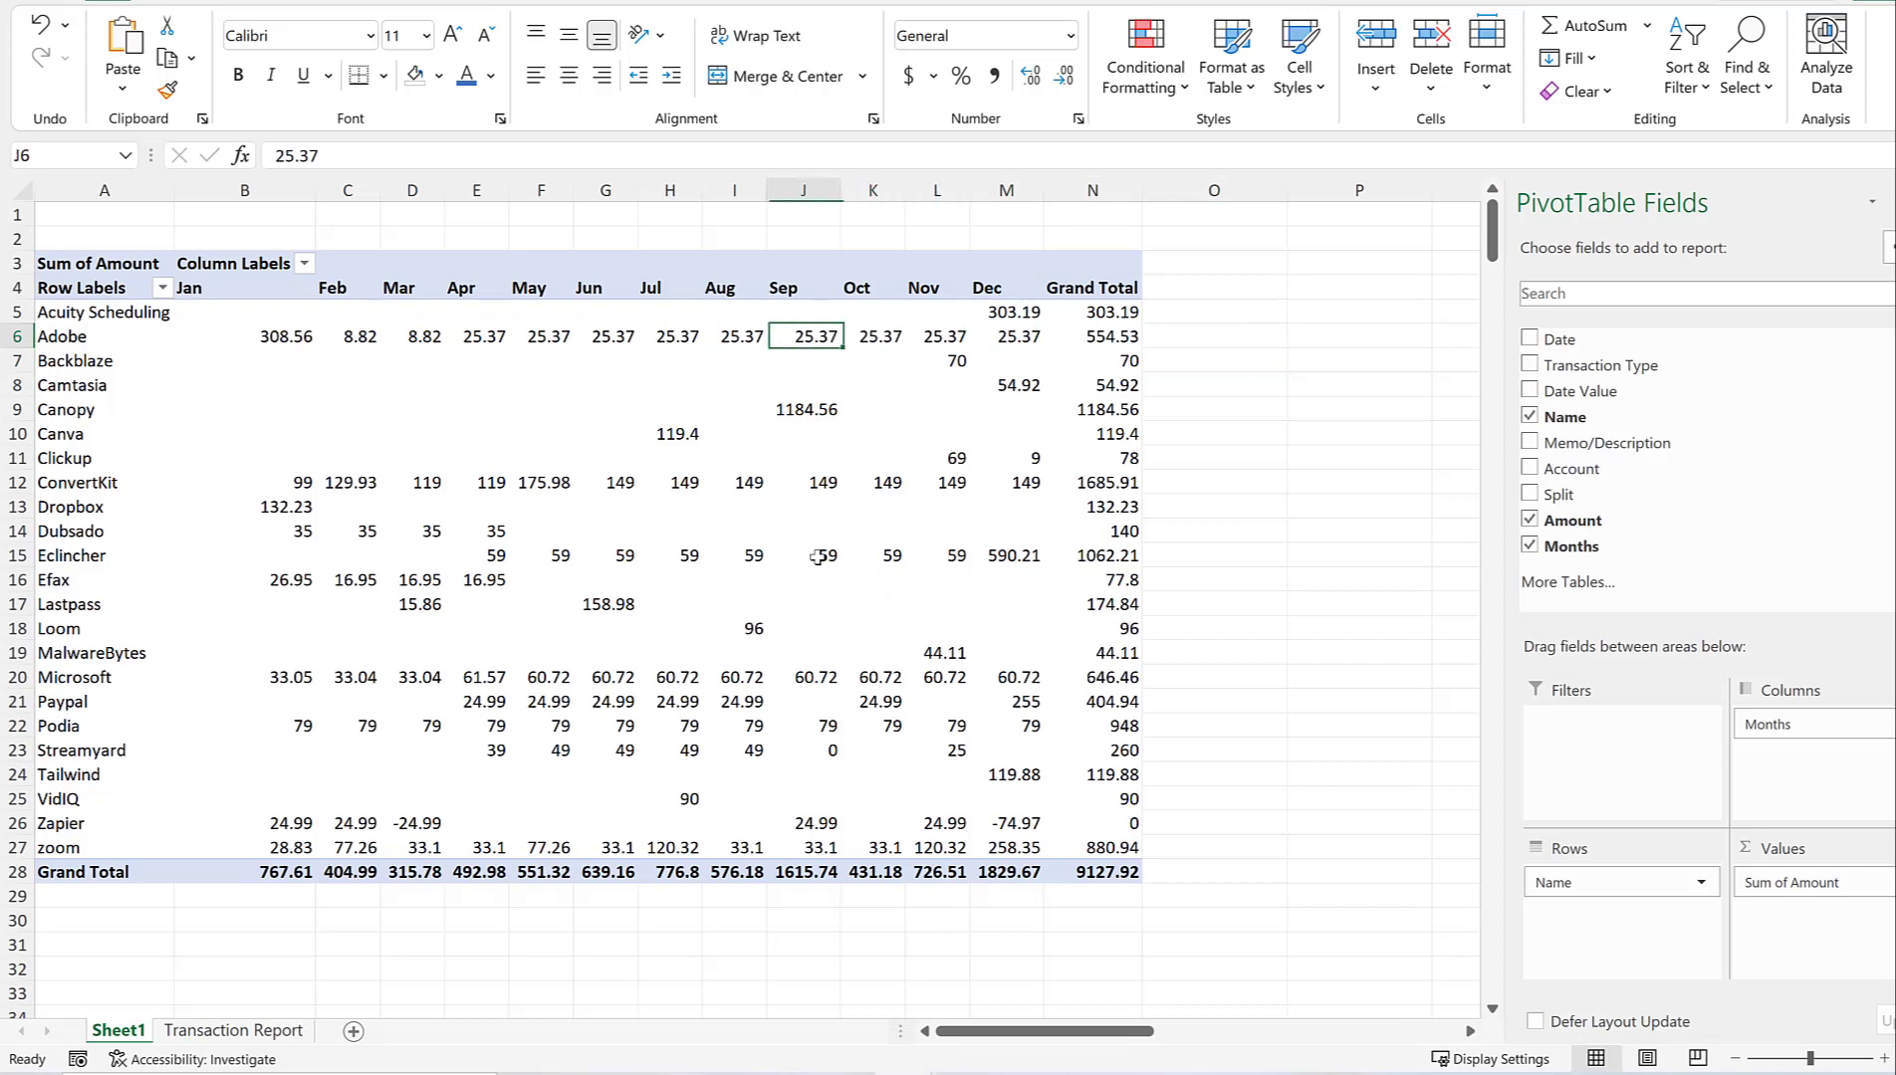
{"action": "key", "text": "Left"}
{"action": "key", "text": "Left"}
{"action": "key", "text": "Left"}
Find the ConvertKit row and examine its amounts from Jun back to the vendor name in A12.
{"action": "key", "text": "Down"}
{"action": "key", "text": "Down"}
{"action": "key", "text": "Down"}
{"action": "key", "text": "Down"}
{"action": "key", "text": "Down"}
{"action": "key", "text": "Down"}
{"action": "key", "text": "Left"}
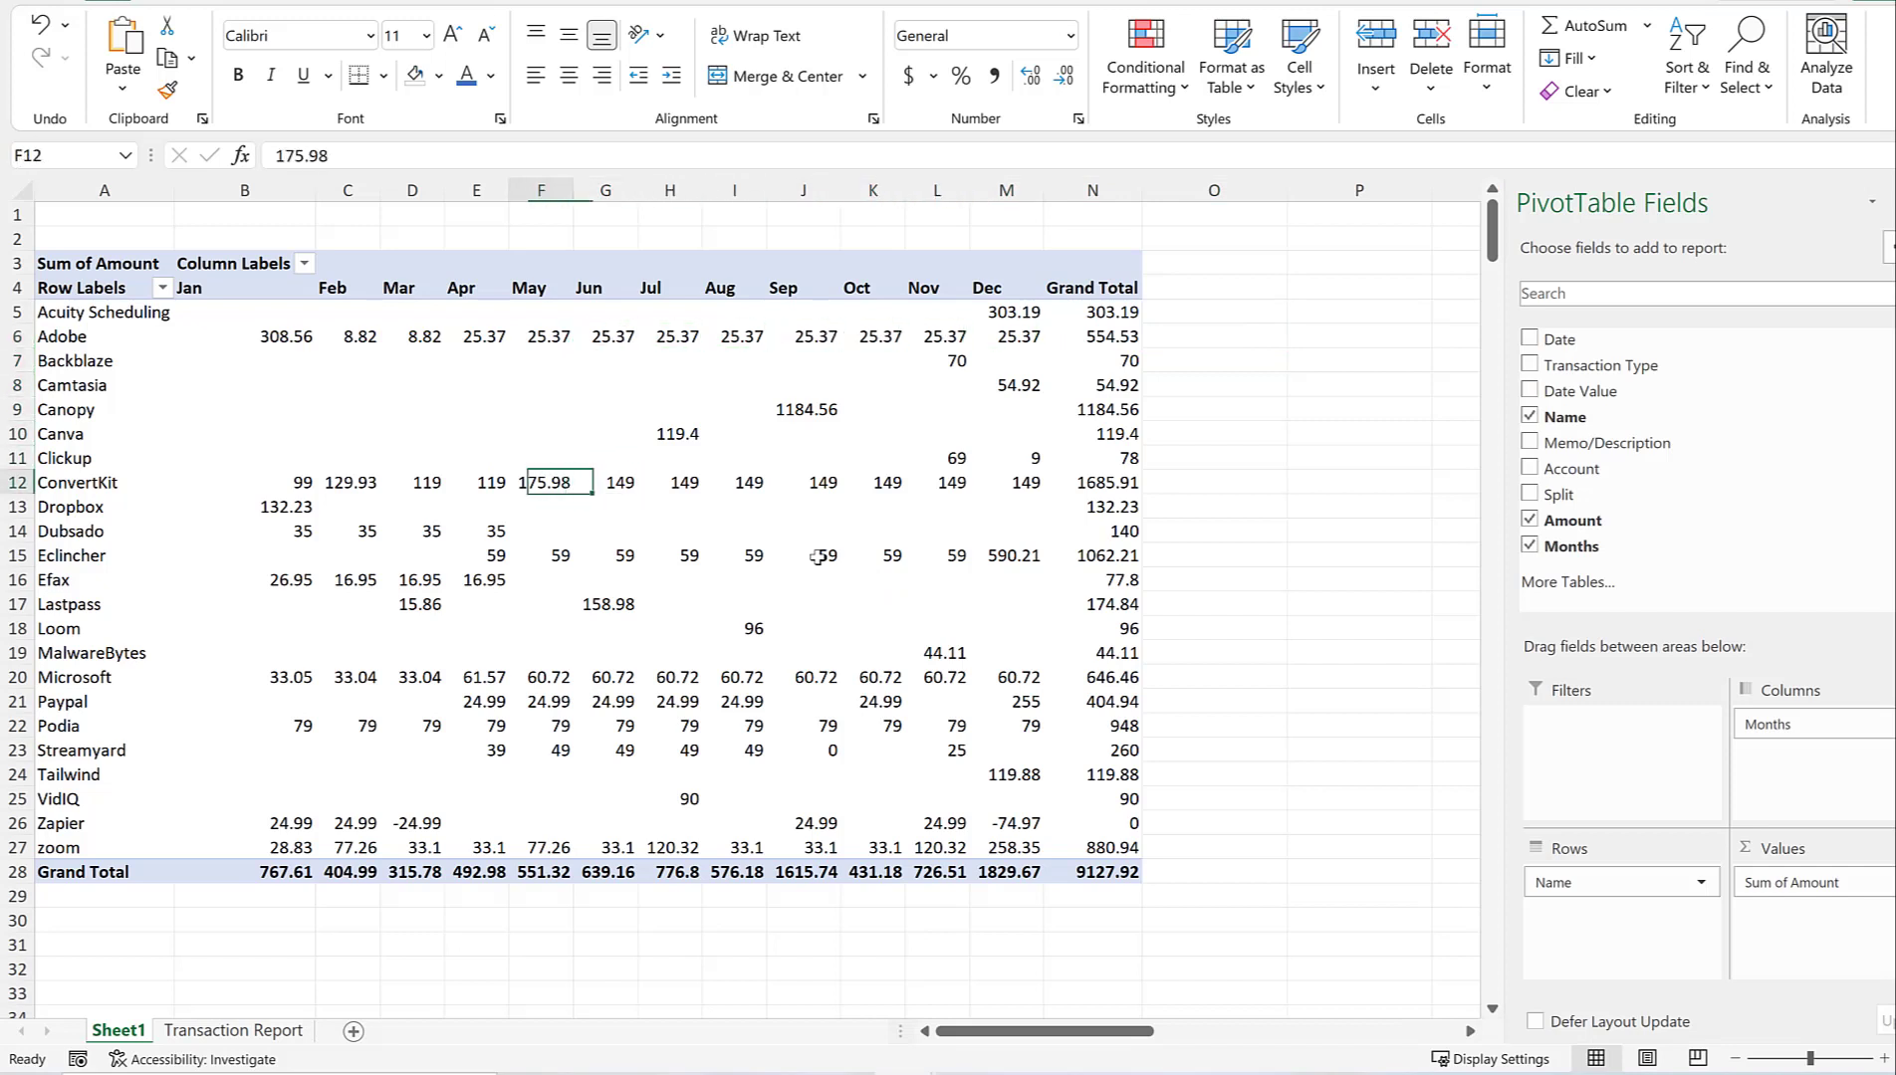
{"action": "key", "text": "Left"}
{"action": "key", "text": "Left"}
{"action": "key", "text": "Left"}
{"action": "key", "text": "Left"}
{"action": "key", "text": "Left"}
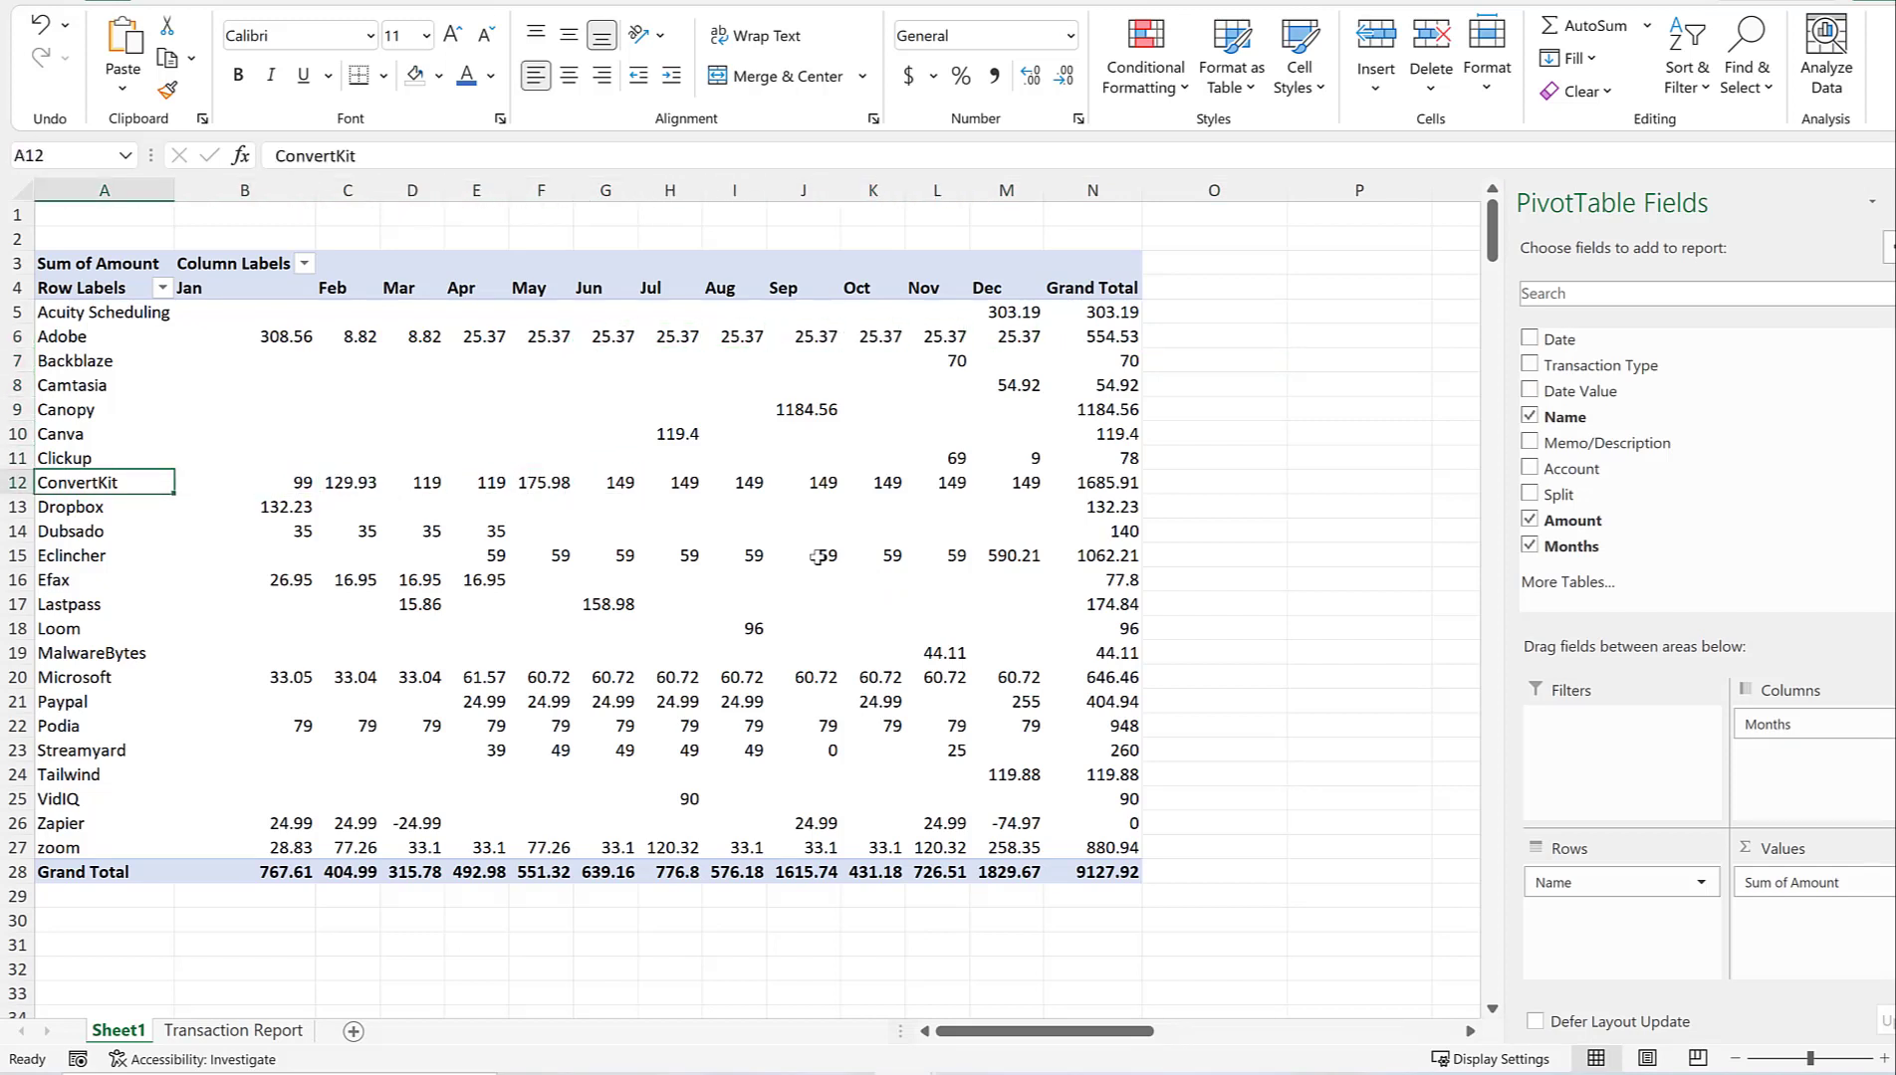
Review ConvertKit's monthly amounts in row 12 from Jan through Nov.
{"action": "key", "text": "Right"}
{"action": "key", "text": "Right"}
{"action": "key", "text": "Right"}
{"action": "key", "text": "Right"}
{"action": "key", "text": "Right"}
{"action": "key", "text": "Right"}
{"action": "key", "text": "Right"}
{"action": "key", "text": "Right"}
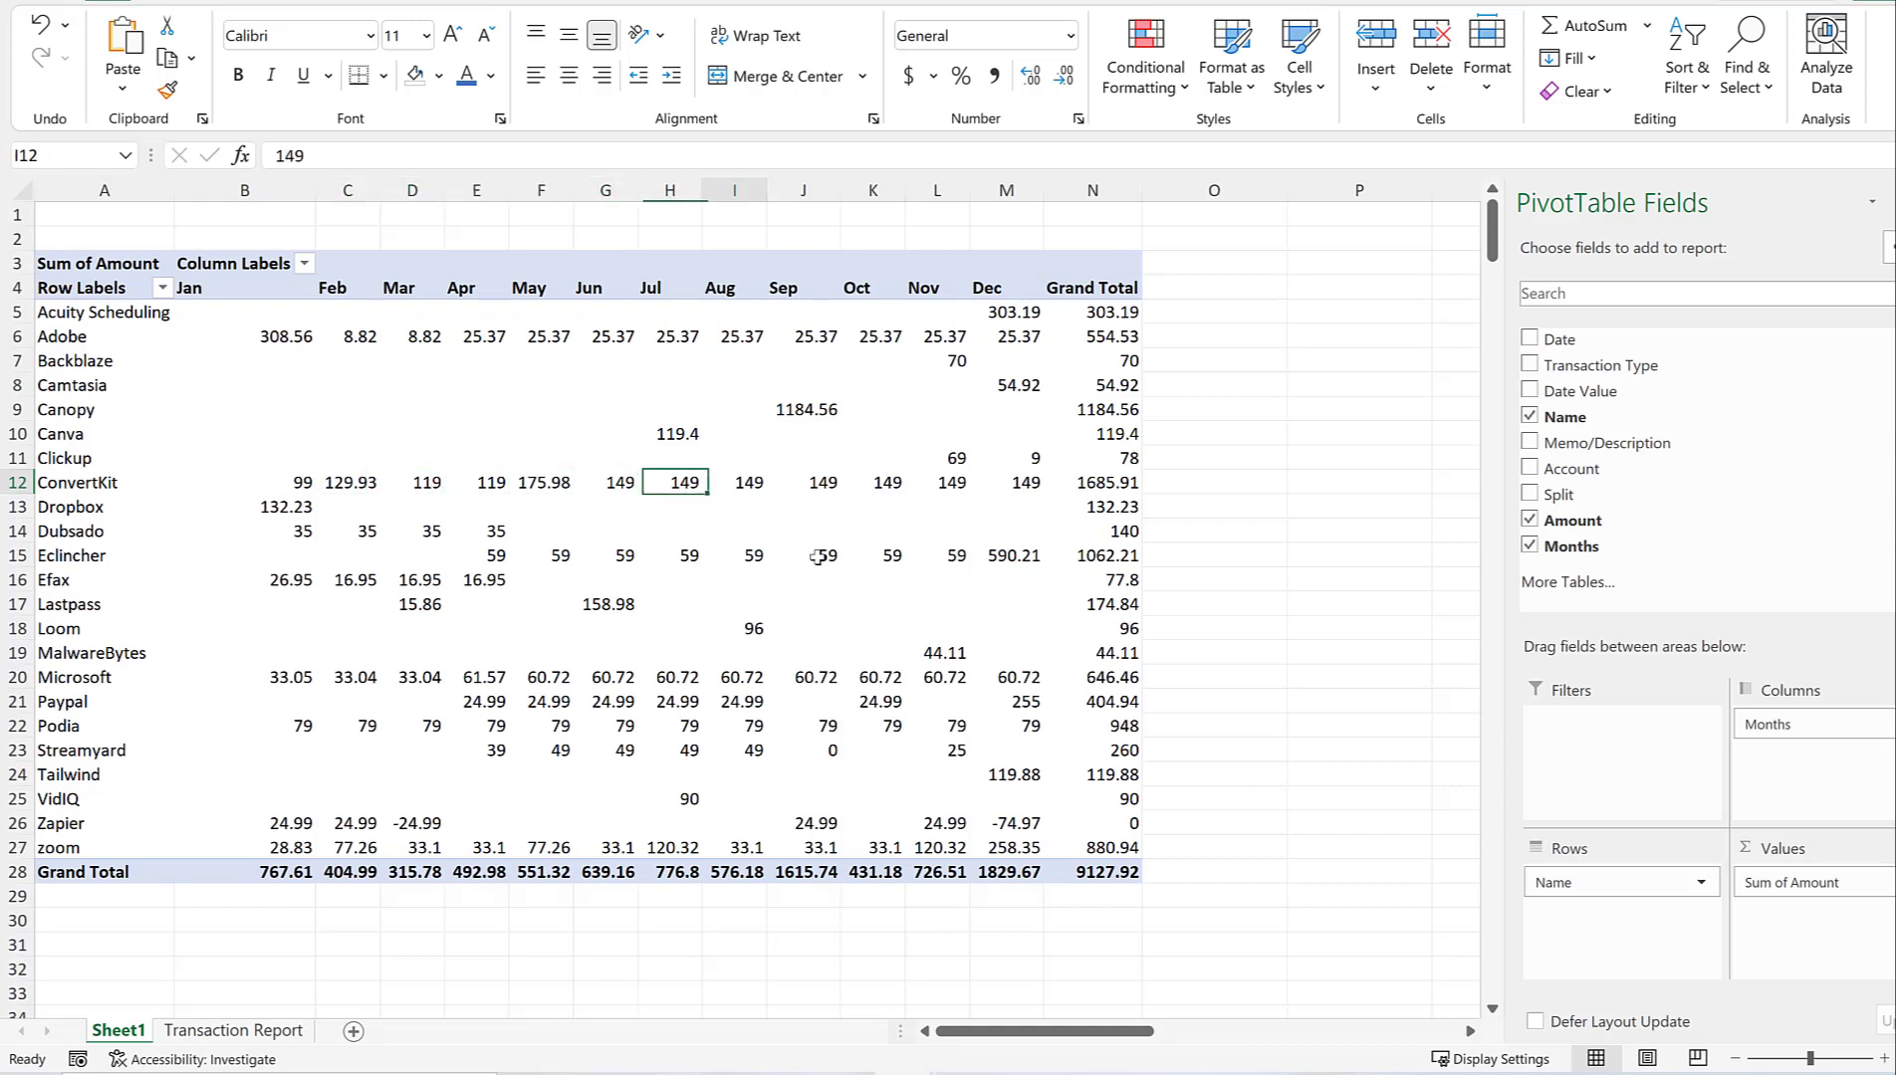
{"action": "key", "text": "Right"}
{"action": "key", "text": "Right"}
{"action": "key", "text": "Right"}
{"action": "key", "text": "Left"}
{"action": "key", "text": "Left"}
{"action": "key", "text": "Left"}
{"action": "key", "text": "Right"}
{"action": "key", "text": "Right"}
{"action": "key", "text": "Right"}
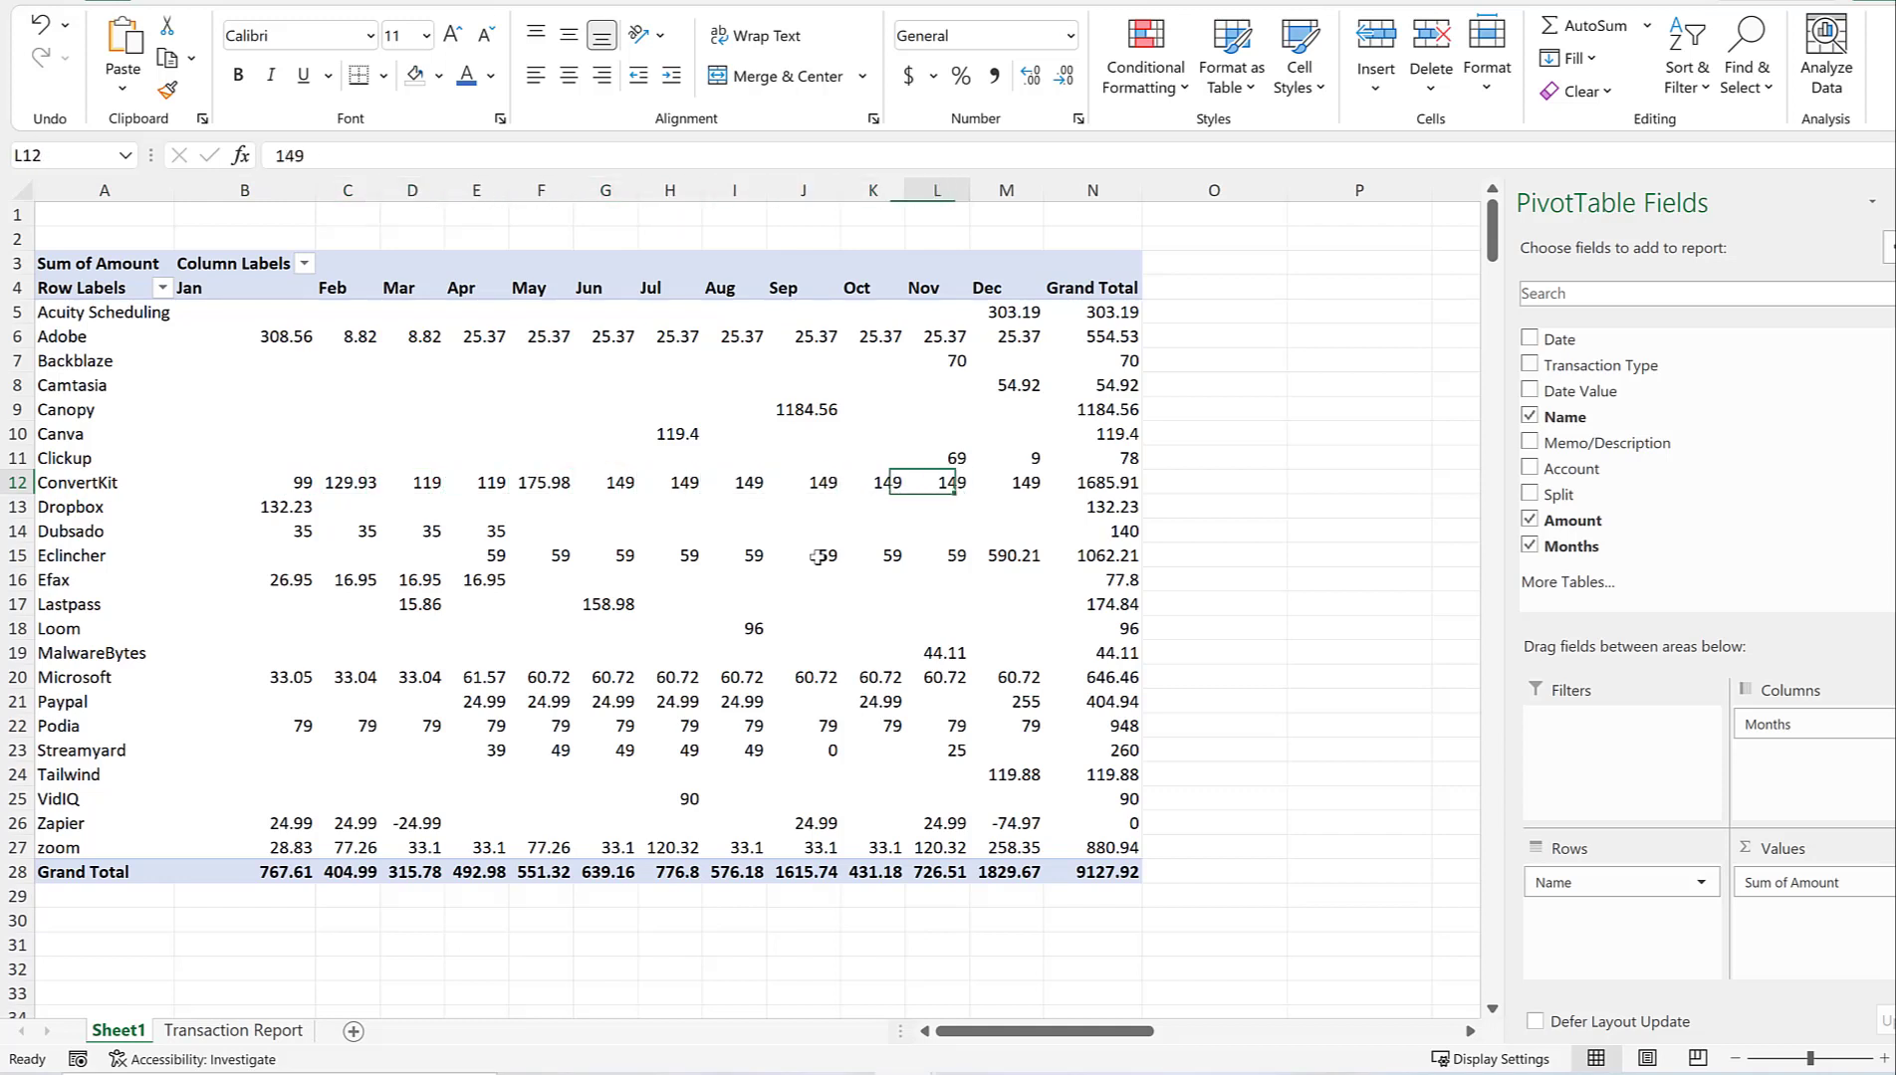
Recheck ConvertKit's amounts in row 12 from Mar through Oct, looking for price changes.
{"action": "key", "text": "Down"}
{"action": "key", "text": "Down"}
{"action": "key", "text": "Left"}
{"action": "key", "text": "Left"}
{"action": "key", "text": "Left"}
{"action": "key", "text": "Left"}
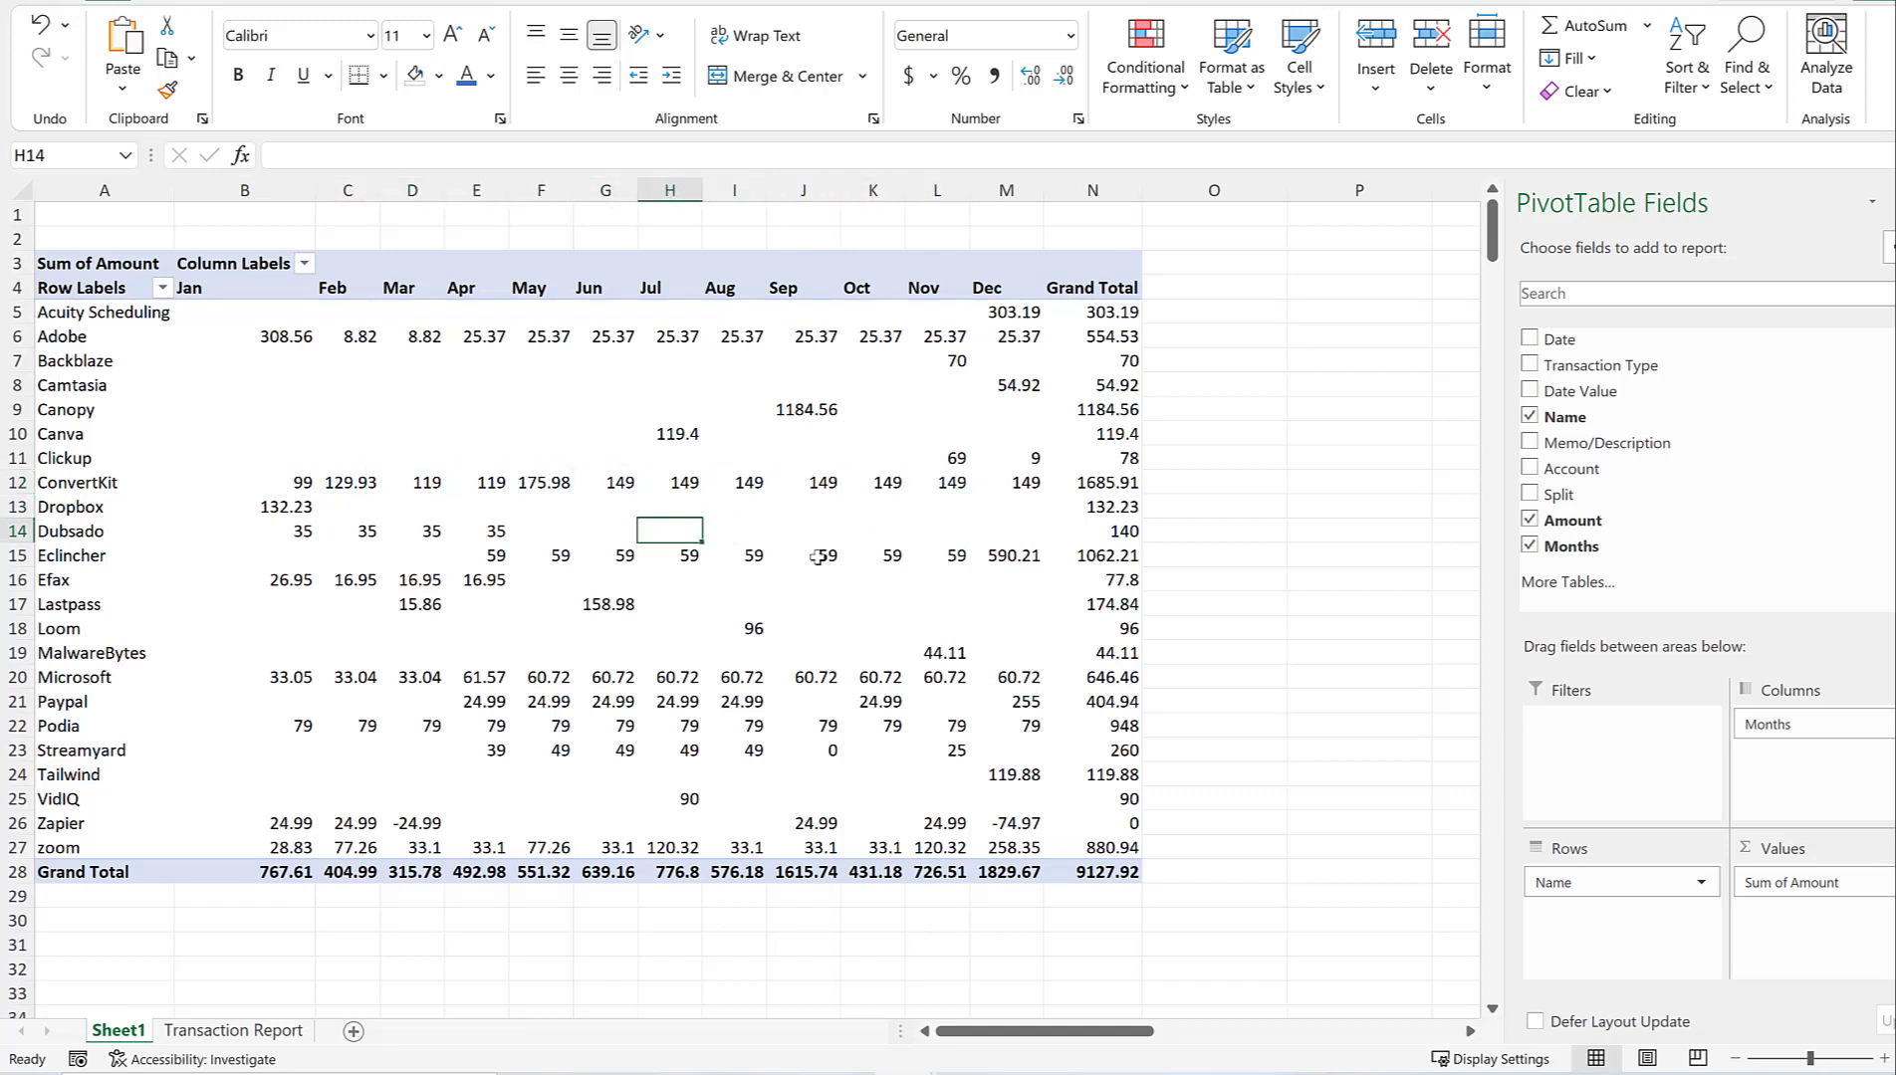
{"action": "key", "text": "Left"}
{"action": "key", "text": "Left"}
{"action": "key", "text": "Left"}
{"action": "key", "text": "Up"}
{"action": "key", "text": "Left"}
{"action": "key", "text": "Up"}
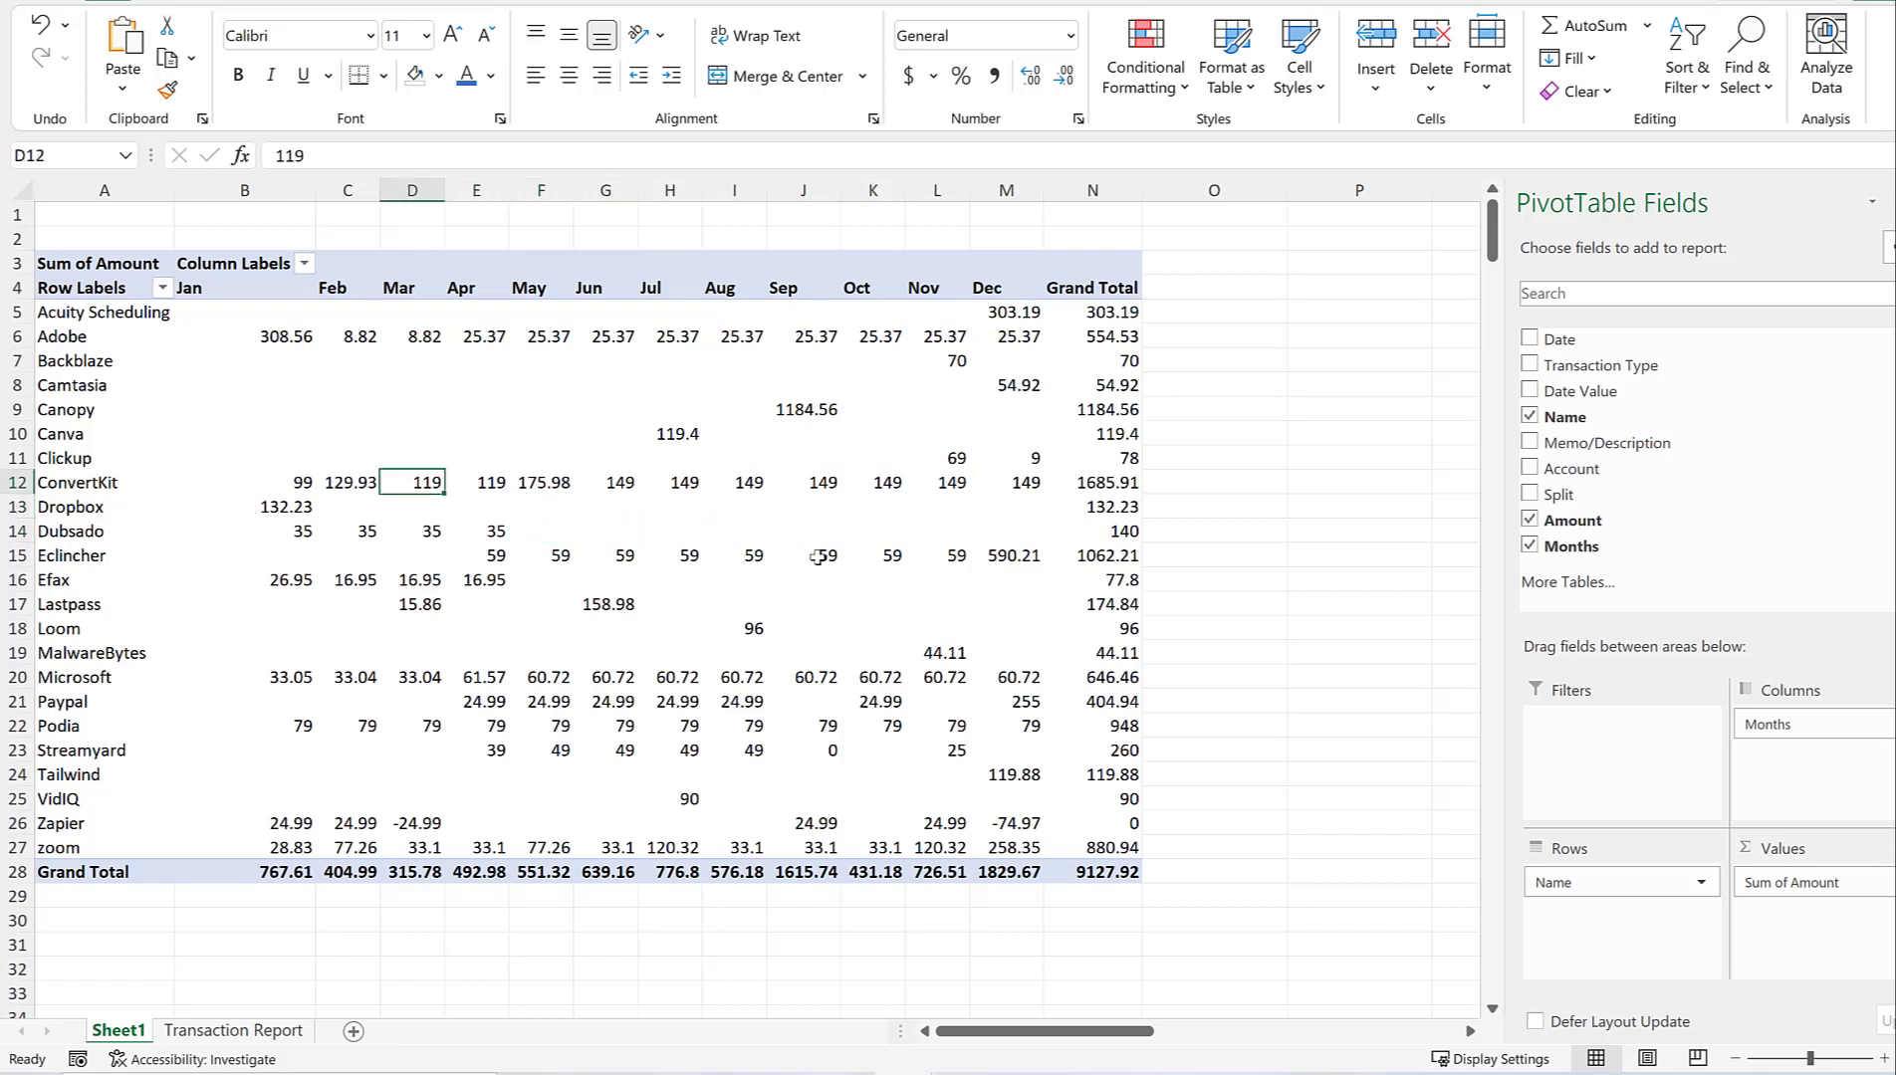
{"action": "key", "text": "Right"}
{"action": "key", "text": "Right"}
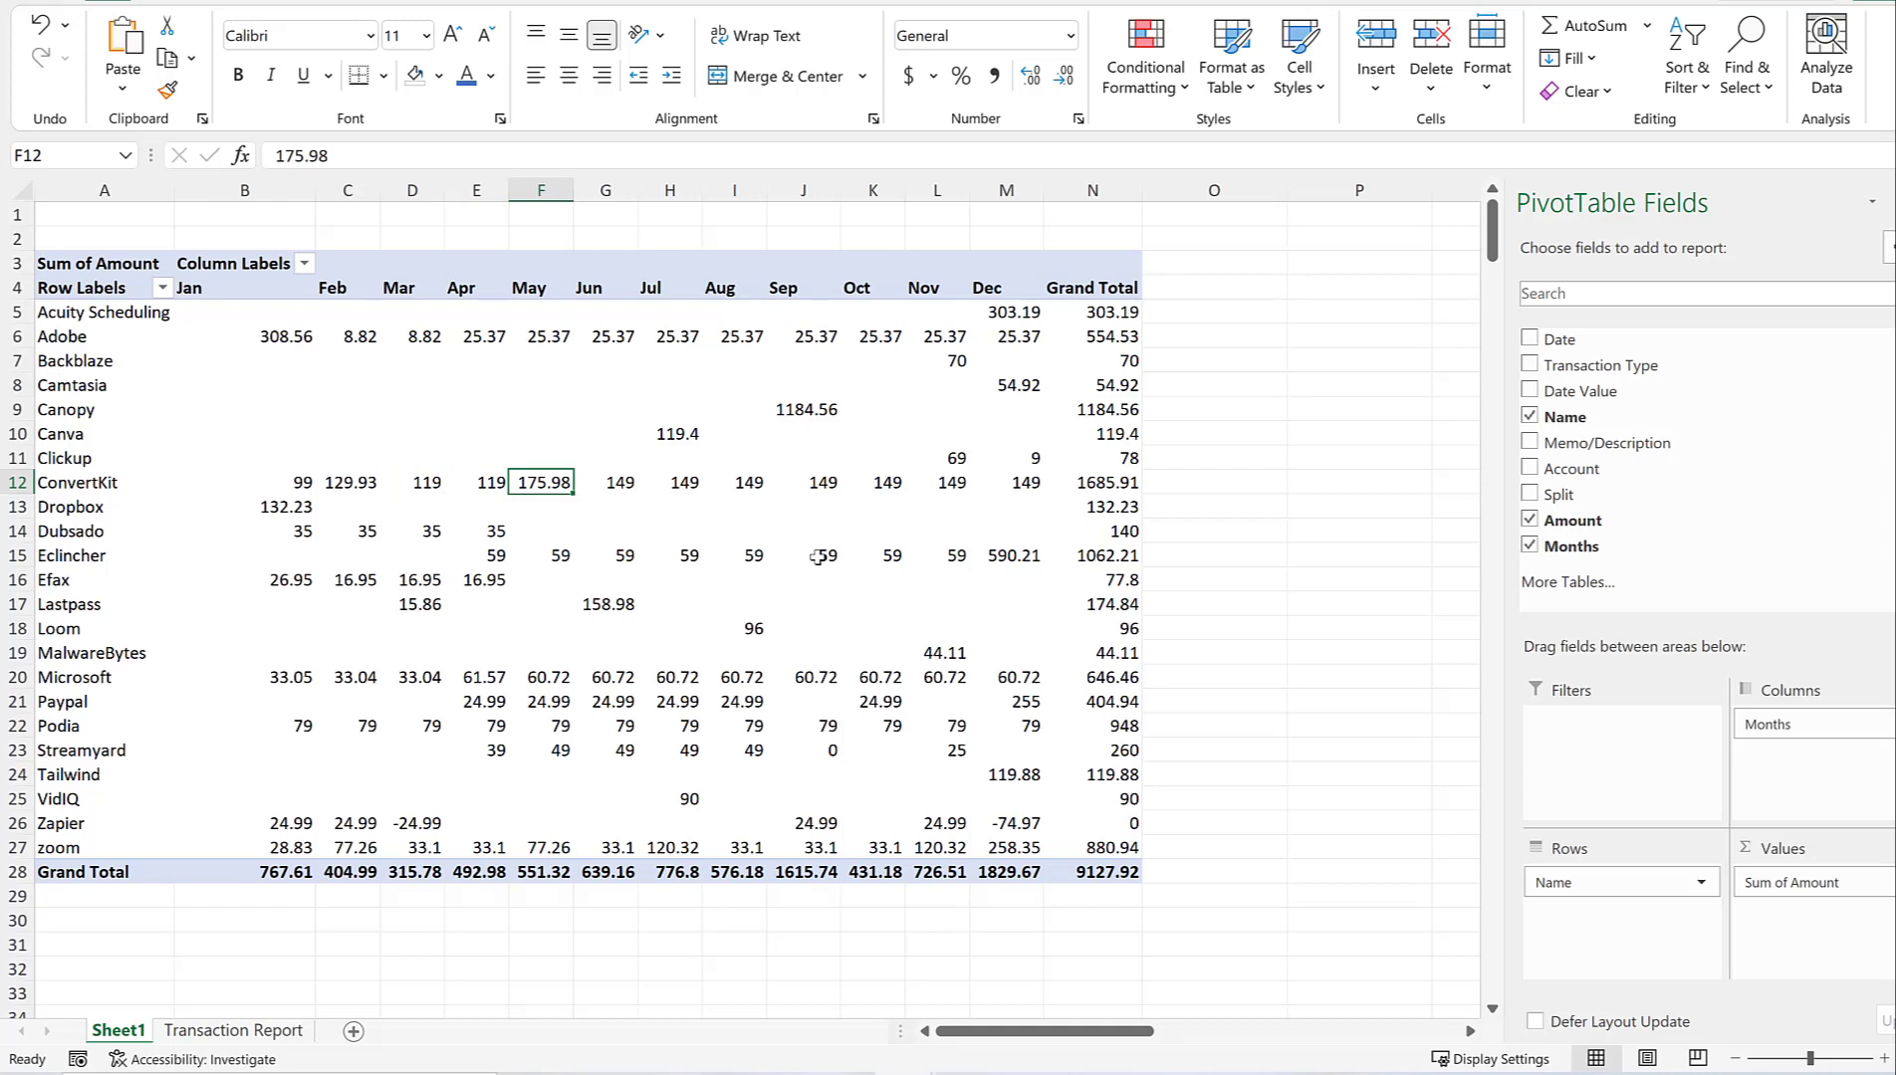
{"action": "key", "text": "Right"}
{"action": "key", "text": "Right"}
{"action": "key", "text": "Right"}
{"action": "key", "text": "Right"}
{"action": "key", "text": "Right"}
Examine Dropbox's monthly amounts in row 13 from Oct back to Jan.
{"action": "key", "text": "Down"}
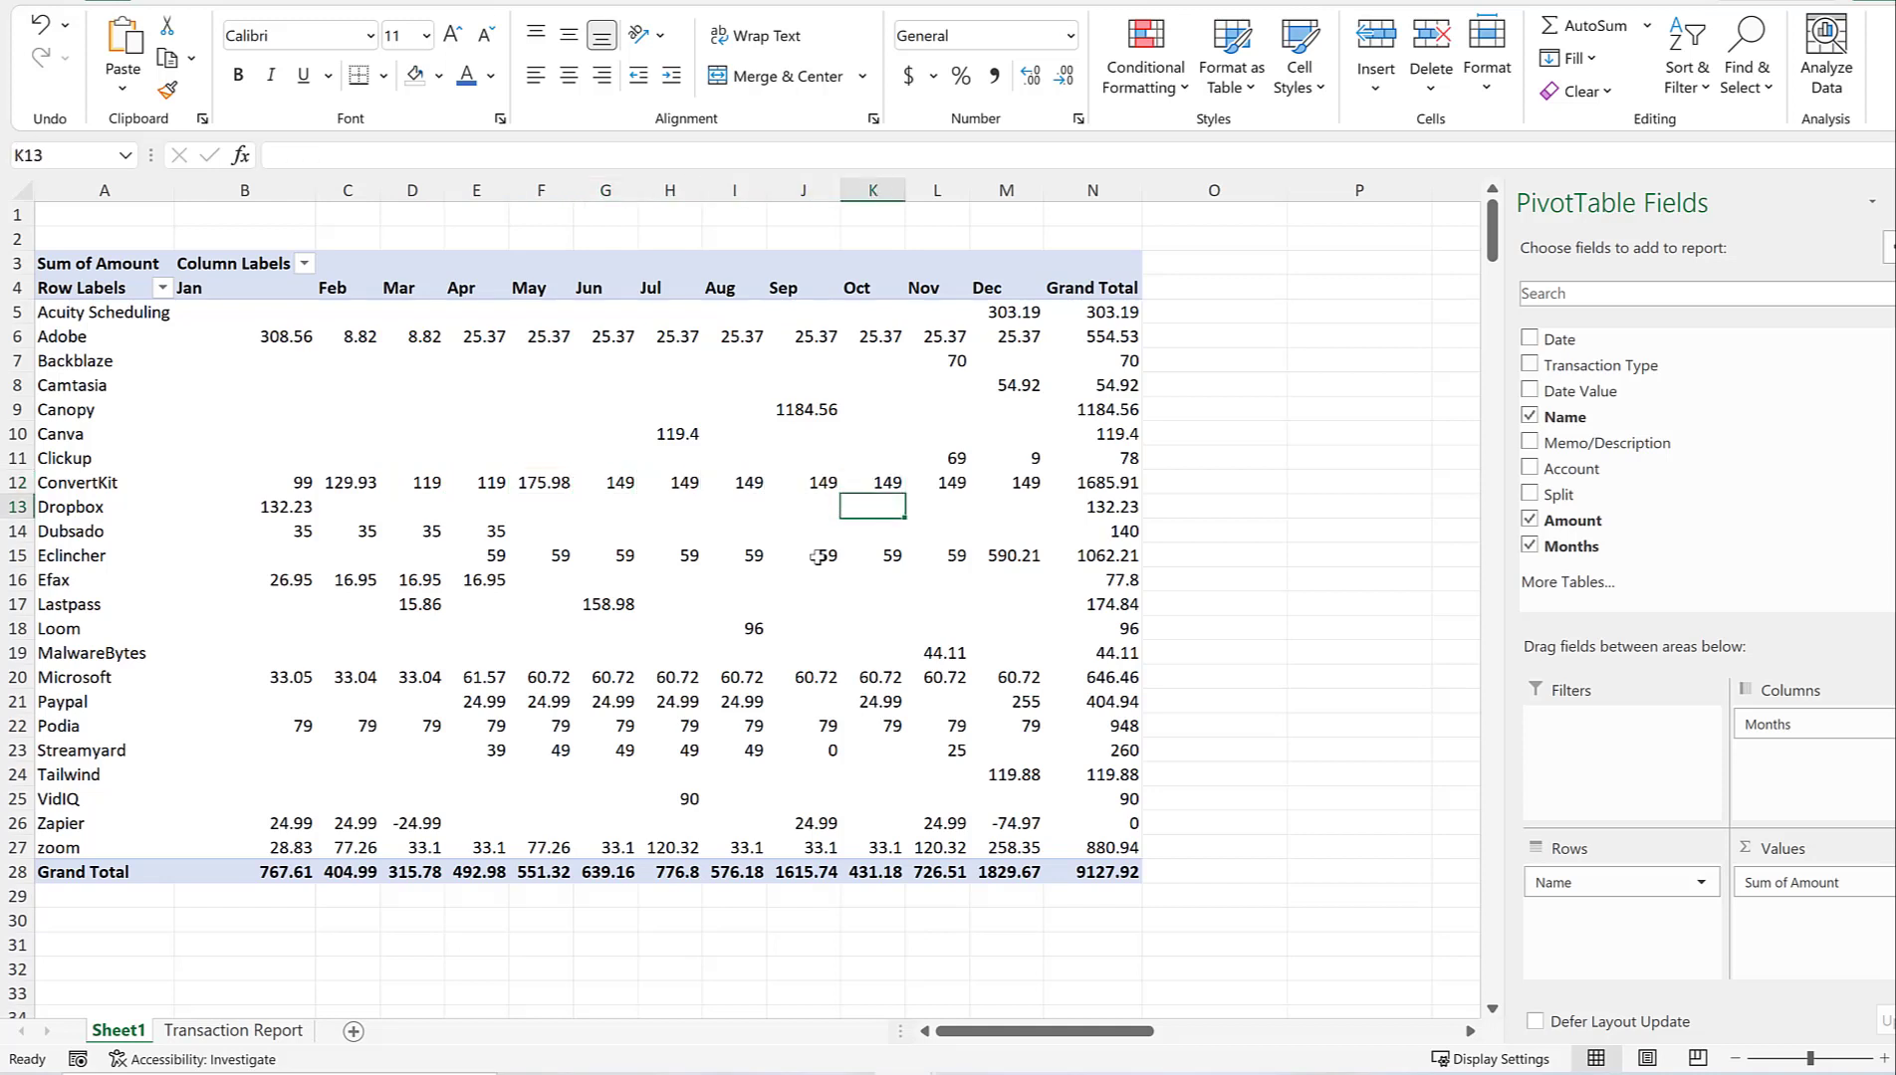
{"action": "key", "text": "Left"}
{"action": "key", "text": "Left"}
{"action": "key", "text": "Left"}
{"action": "key", "text": "Left"}
{"action": "key", "text": "Left"}
{"action": "key", "text": "Left"}
{"action": "key", "text": "Left"}
{"action": "key", "text": "Left"}
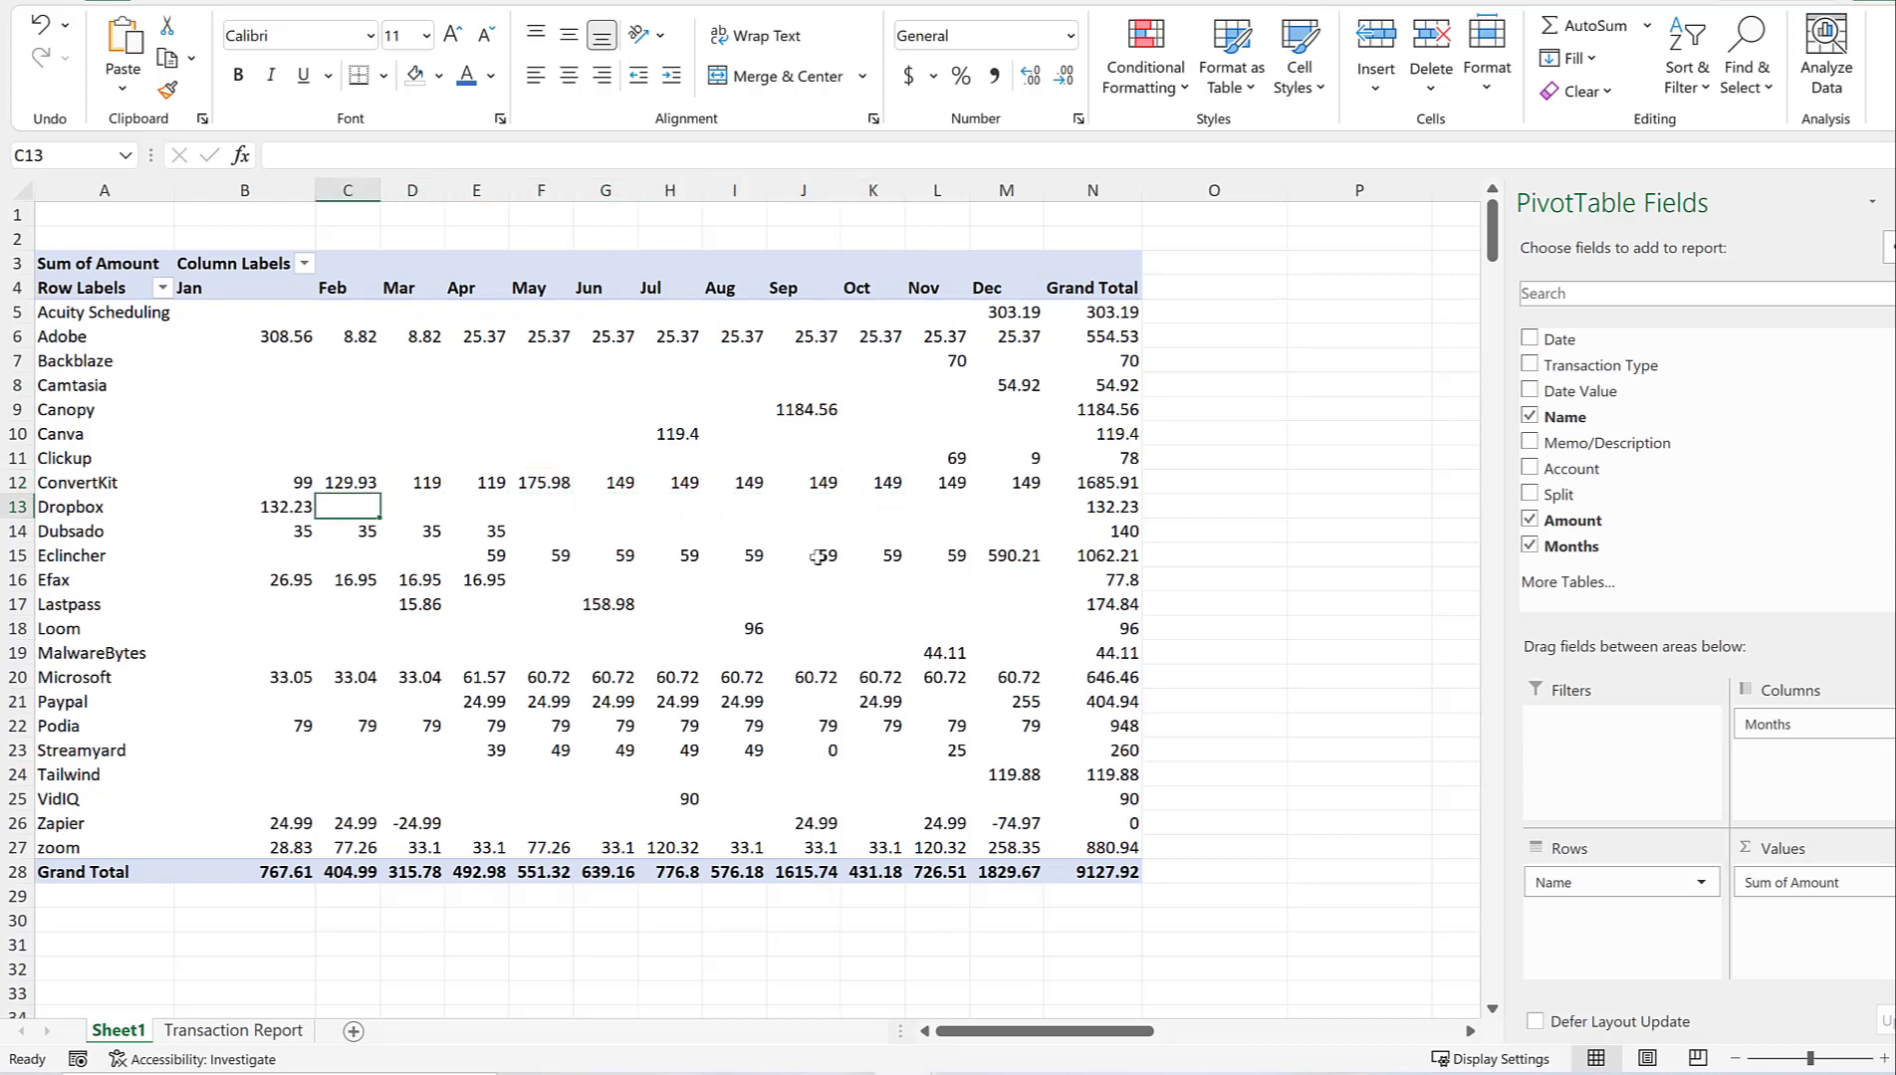
{"action": "key", "text": "Left"}
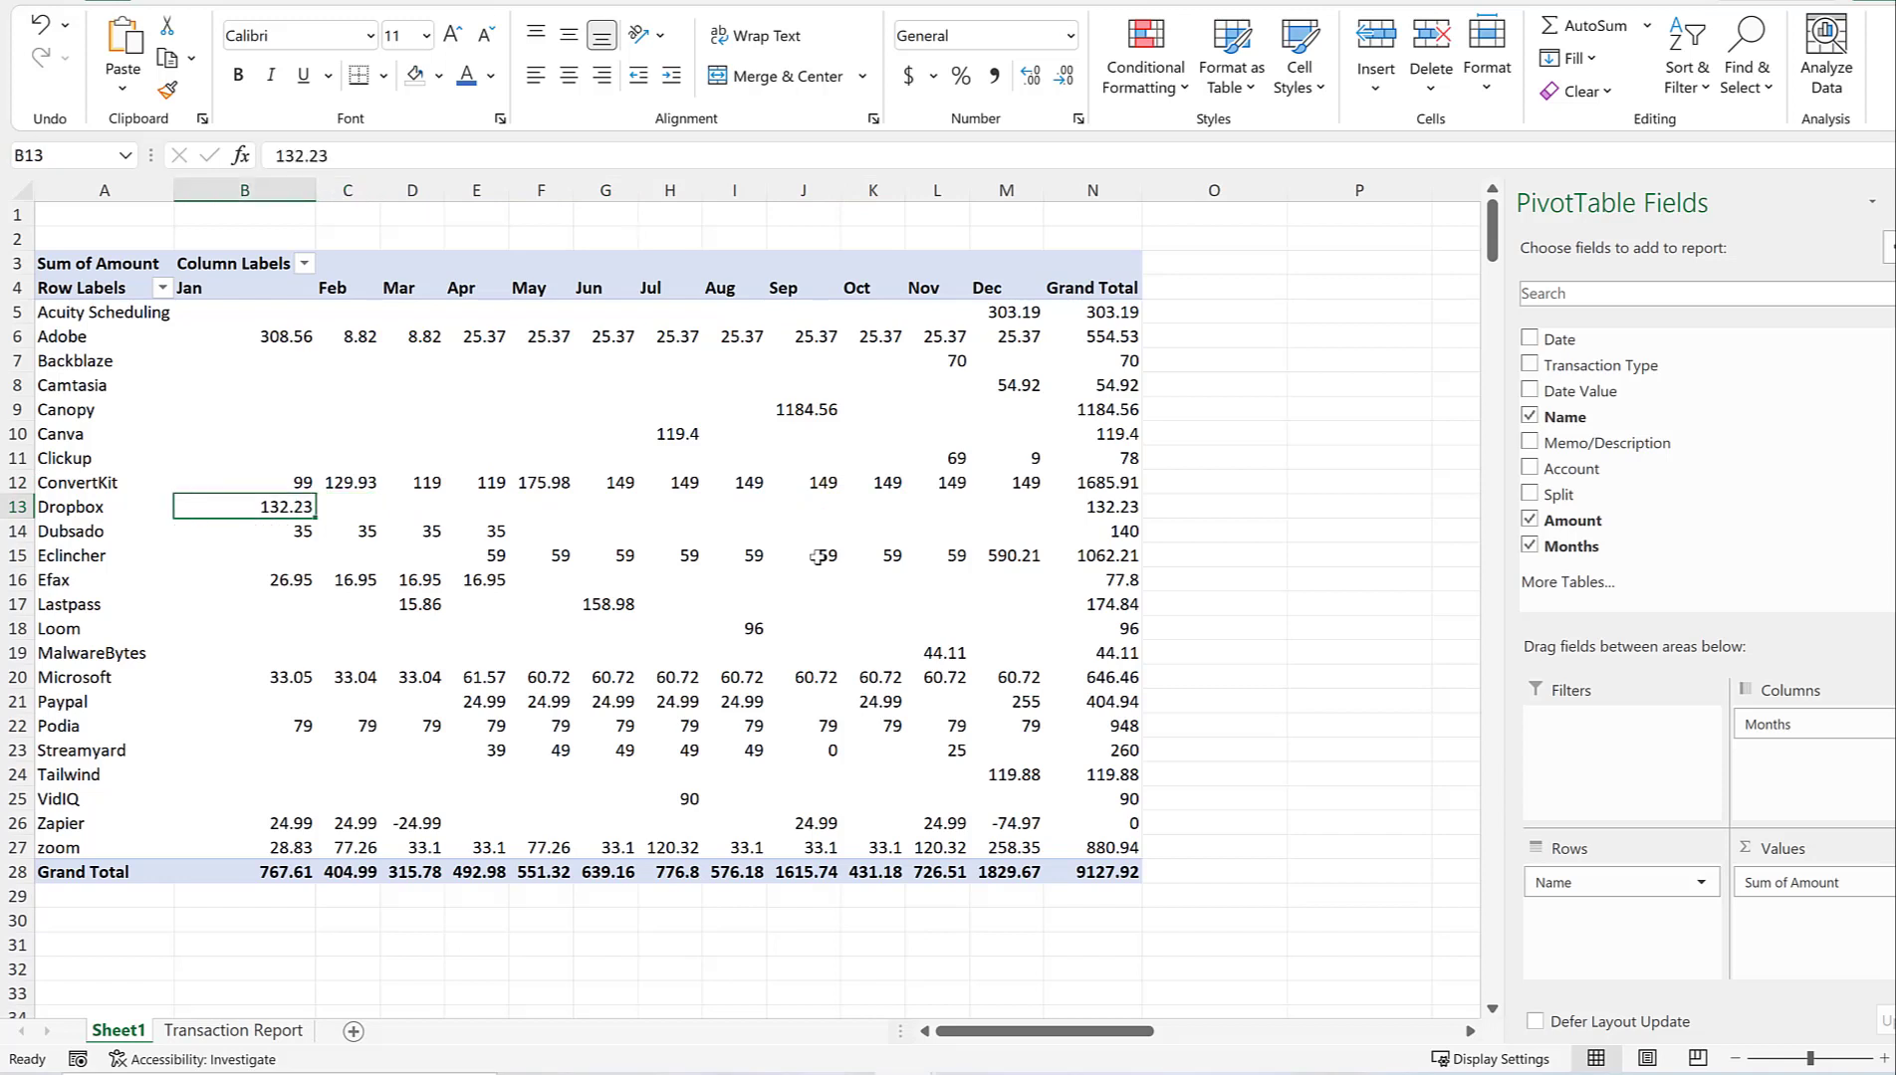
Review Dubsado's monthly amounts in row 14 from Jan through Dec.
{"action": "key", "text": "Down"}
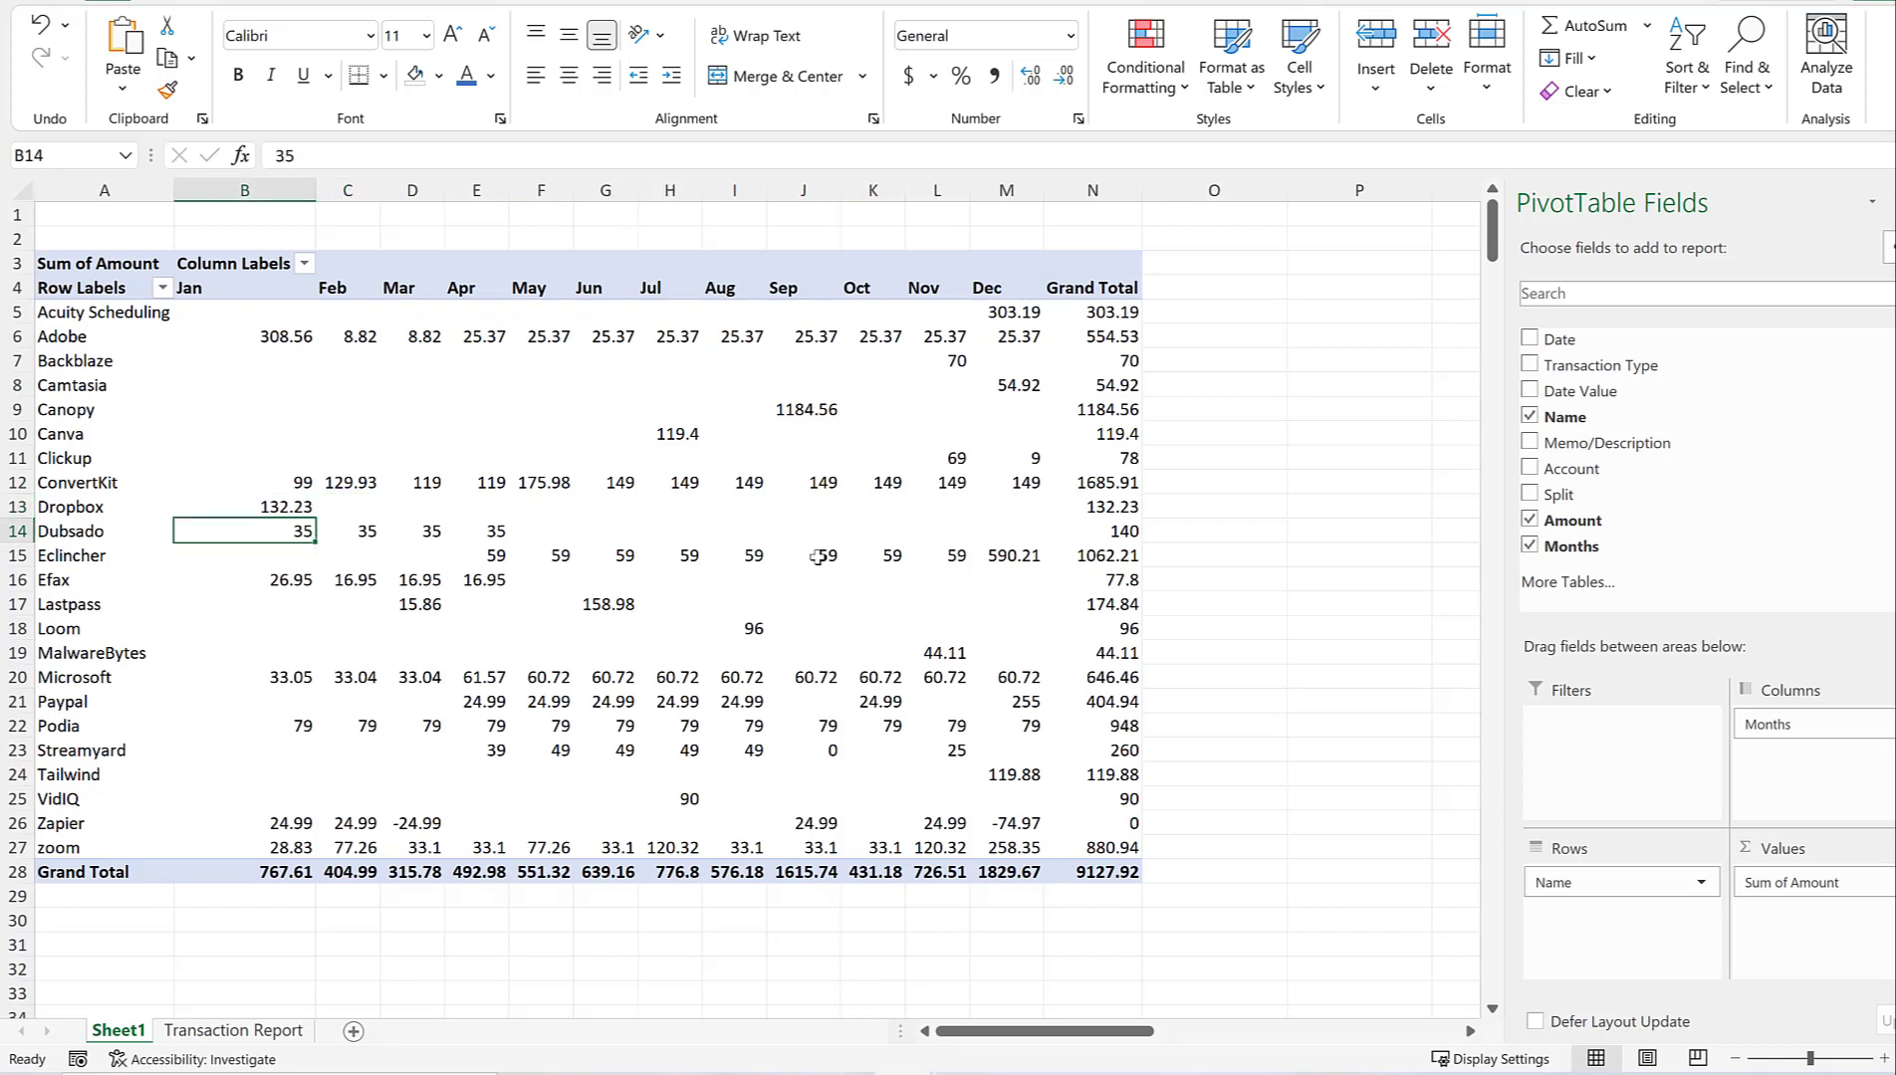
{"action": "key", "text": "Right"}
{"action": "key", "text": "Right"}
{"action": "key", "text": "Right"}
{"action": "key", "text": "Right"}
{"action": "key", "text": "Right"}
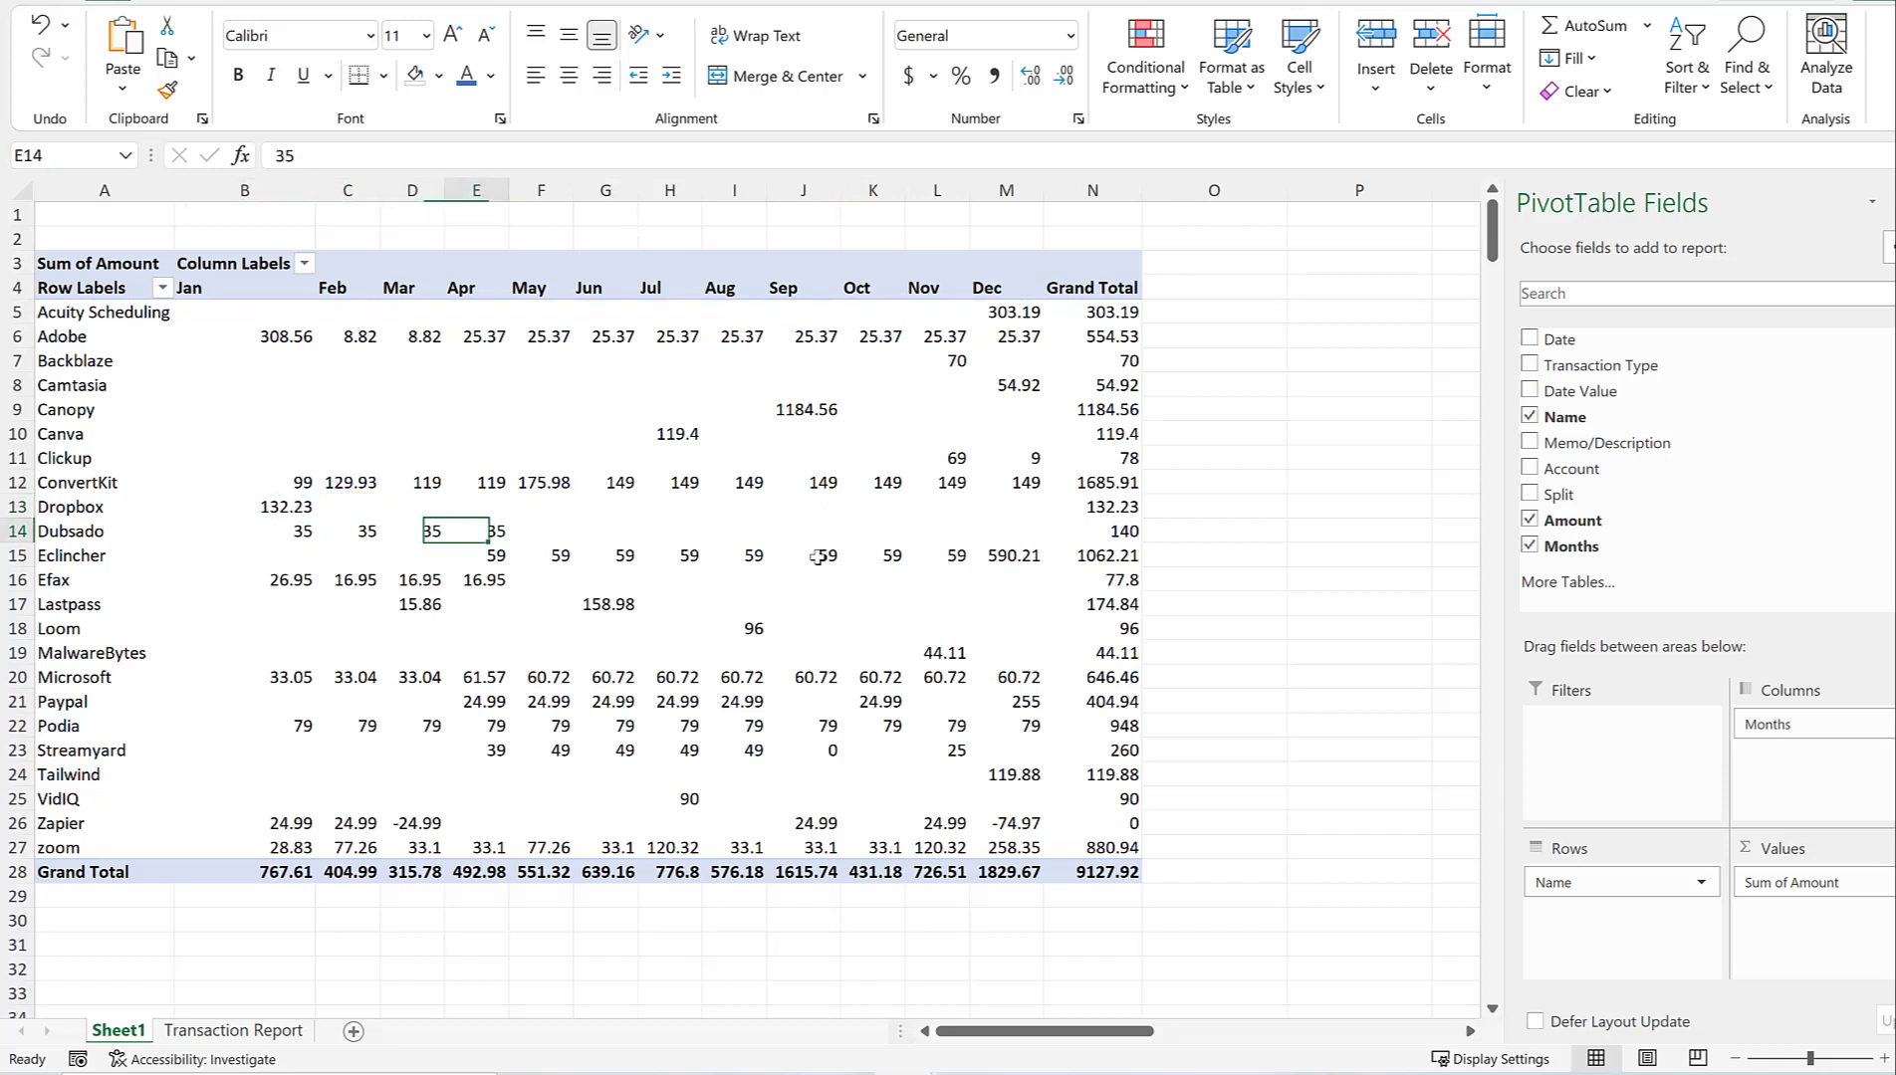
{"action": "key", "text": "Right"}
{"action": "key", "text": "Right"}
{"action": "key", "text": "Right"}
{"action": "key", "text": "Right"}
{"action": "key", "text": "Right"}
{"action": "key", "text": "Right"}
{"action": "key", "text": "Right"}
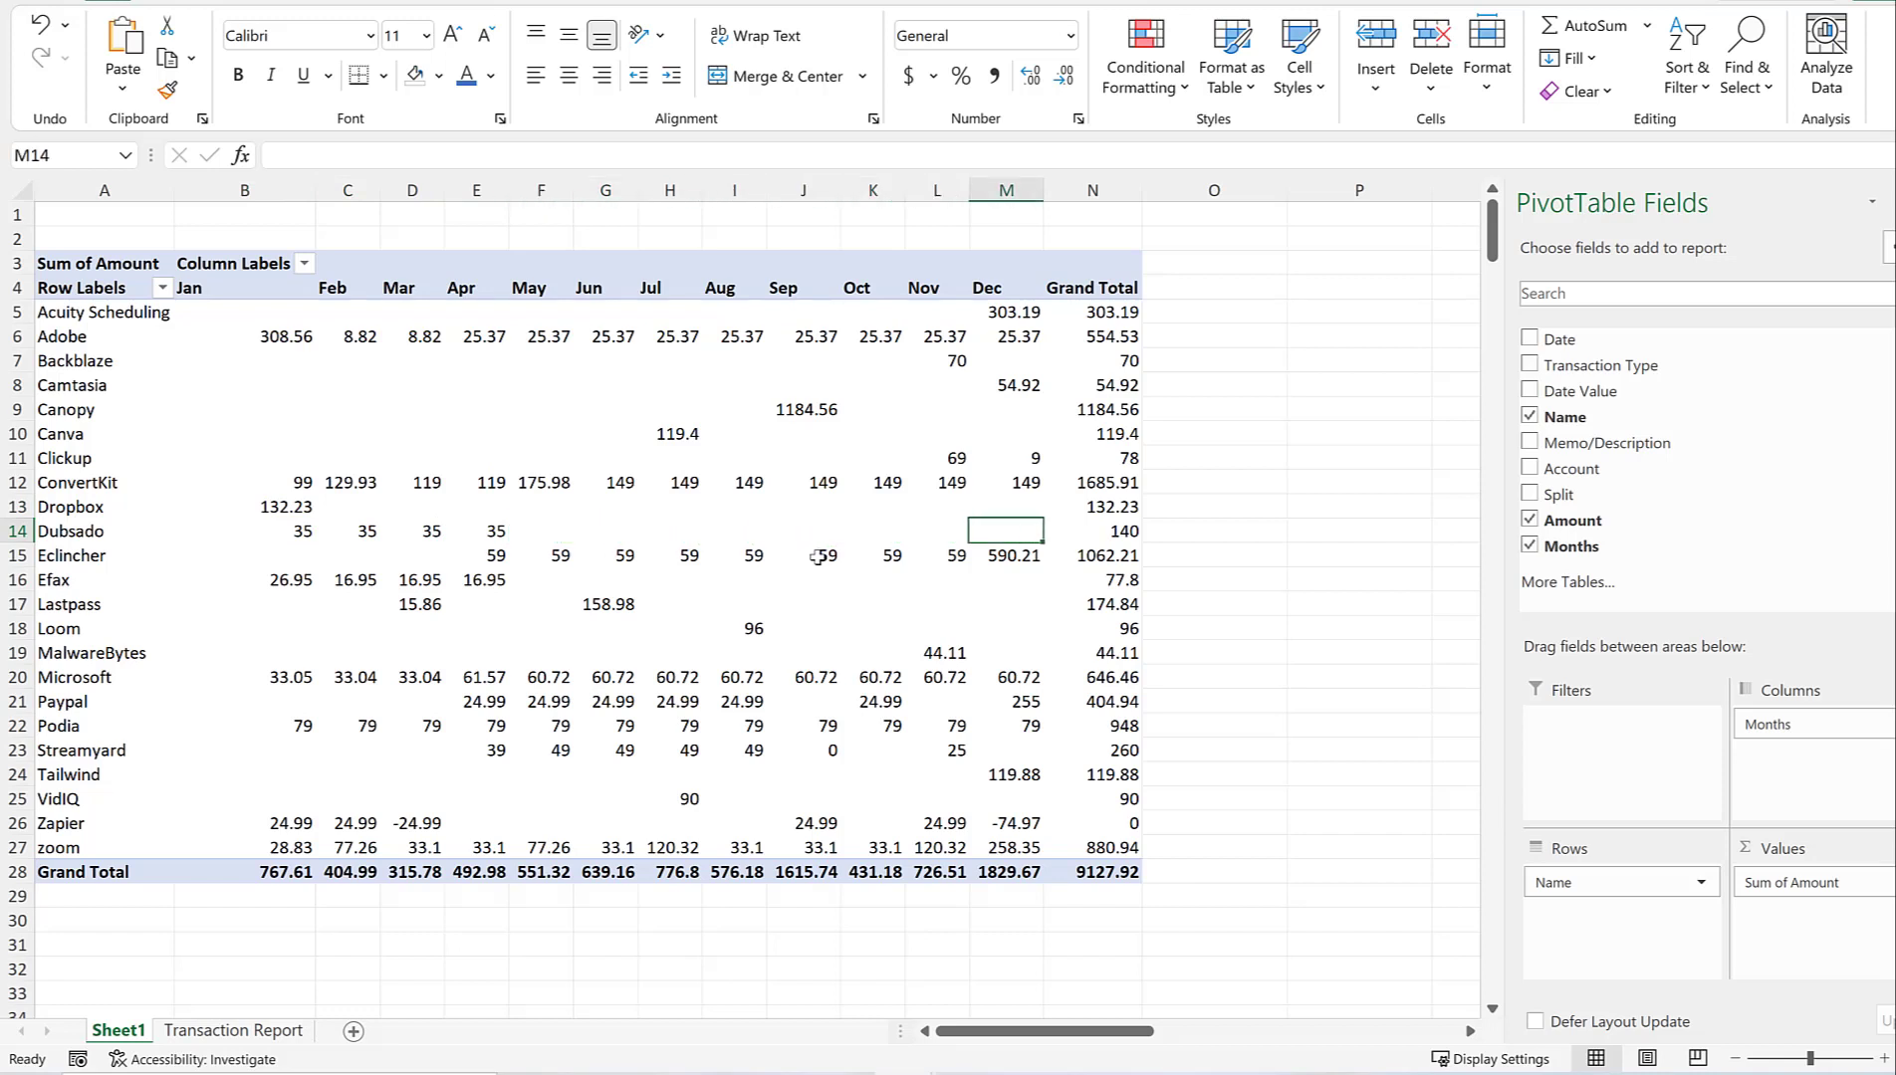
Examine Eclincher's monthly amounts across row 15, starting from Dec.
{"action": "key", "text": "Down"}
{"action": "key", "text": "Left"}
{"action": "key", "text": "Left"}
{"action": "key", "text": "Left"}
{"action": "key", "text": "Left"}
{"action": "key", "text": "Left"}
{"action": "key", "text": "Left"}
{"action": "key", "text": "Left"}
{"action": "key", "text": "Left"}
{"action": "key", "text": "Left"}
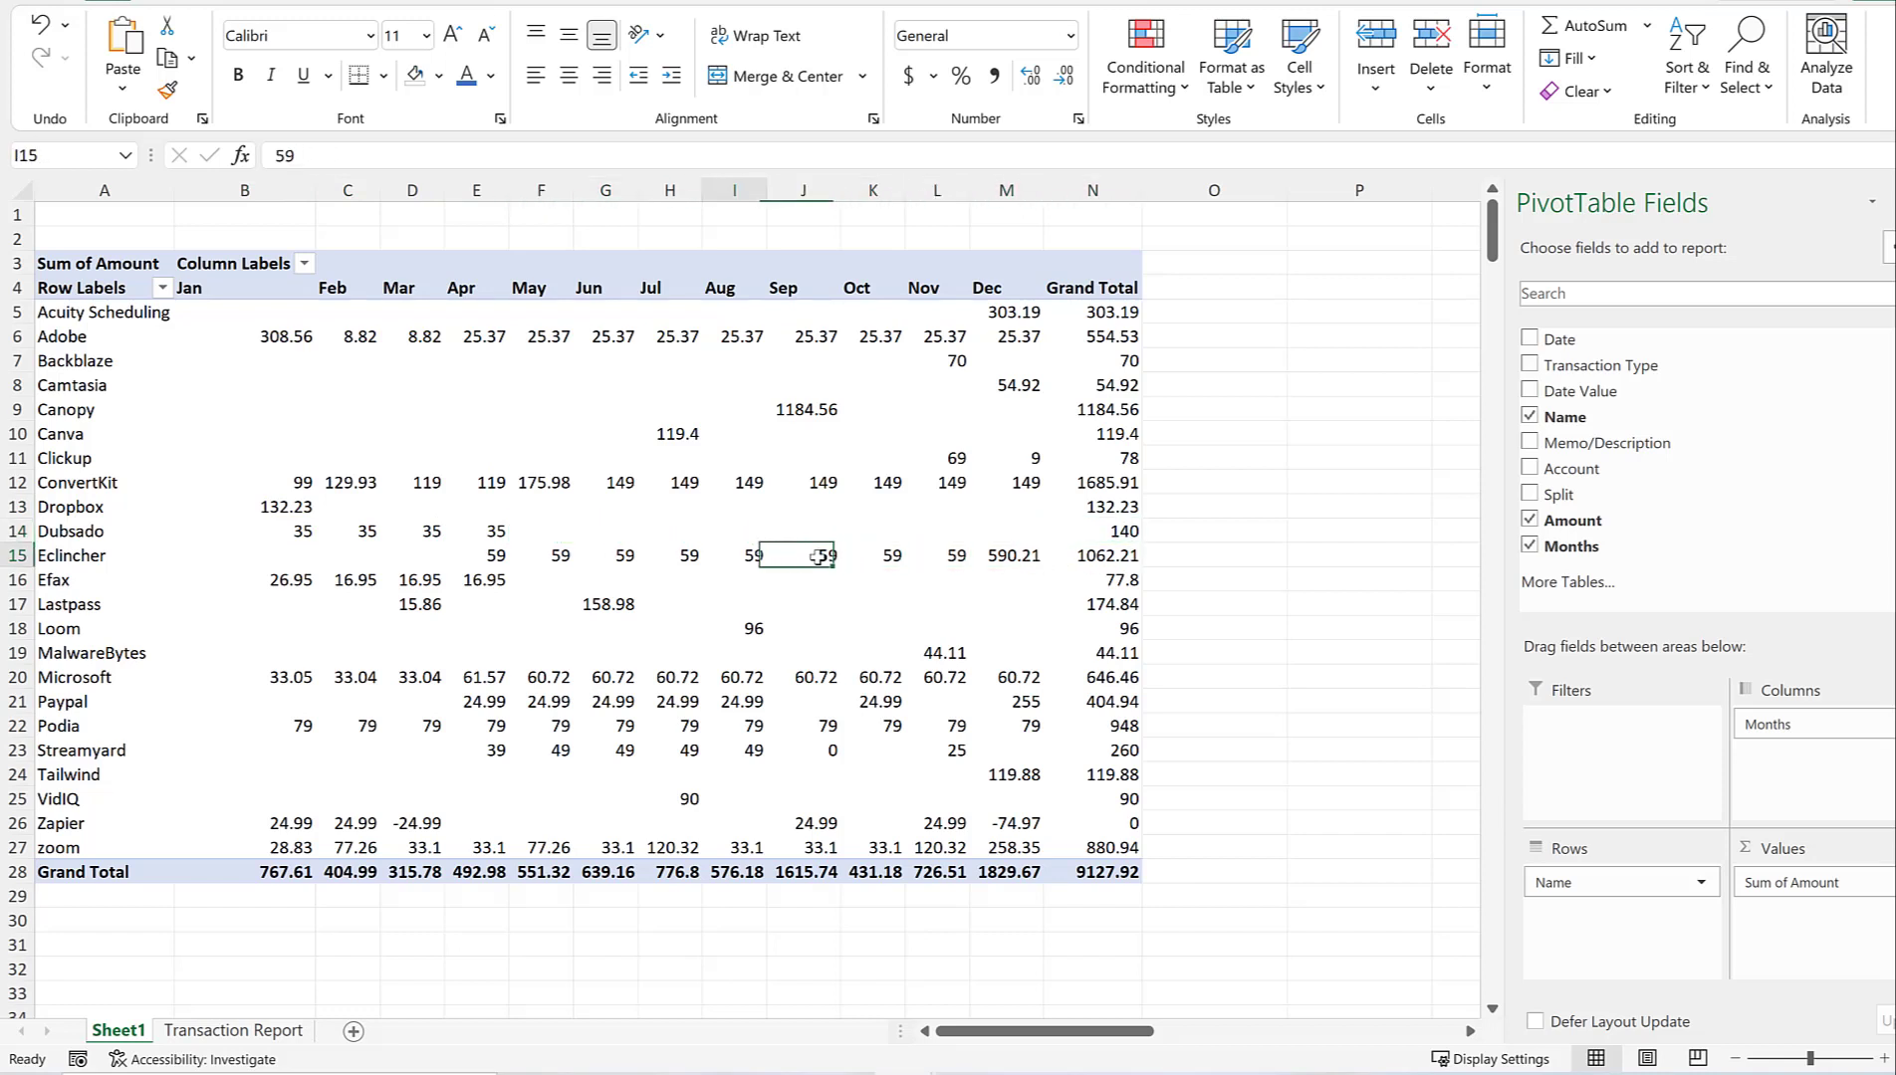
{"action": "key", "text": "Right"}
{"action": "key", "text": "Right"}
{"action": "key", "text": "Right"}
{"action": "key", "text": "Right"}
{"action": "key", "text": "Right"}
{"action": "key", "text": "Right"}
{"action": "key", "text": "Right"}
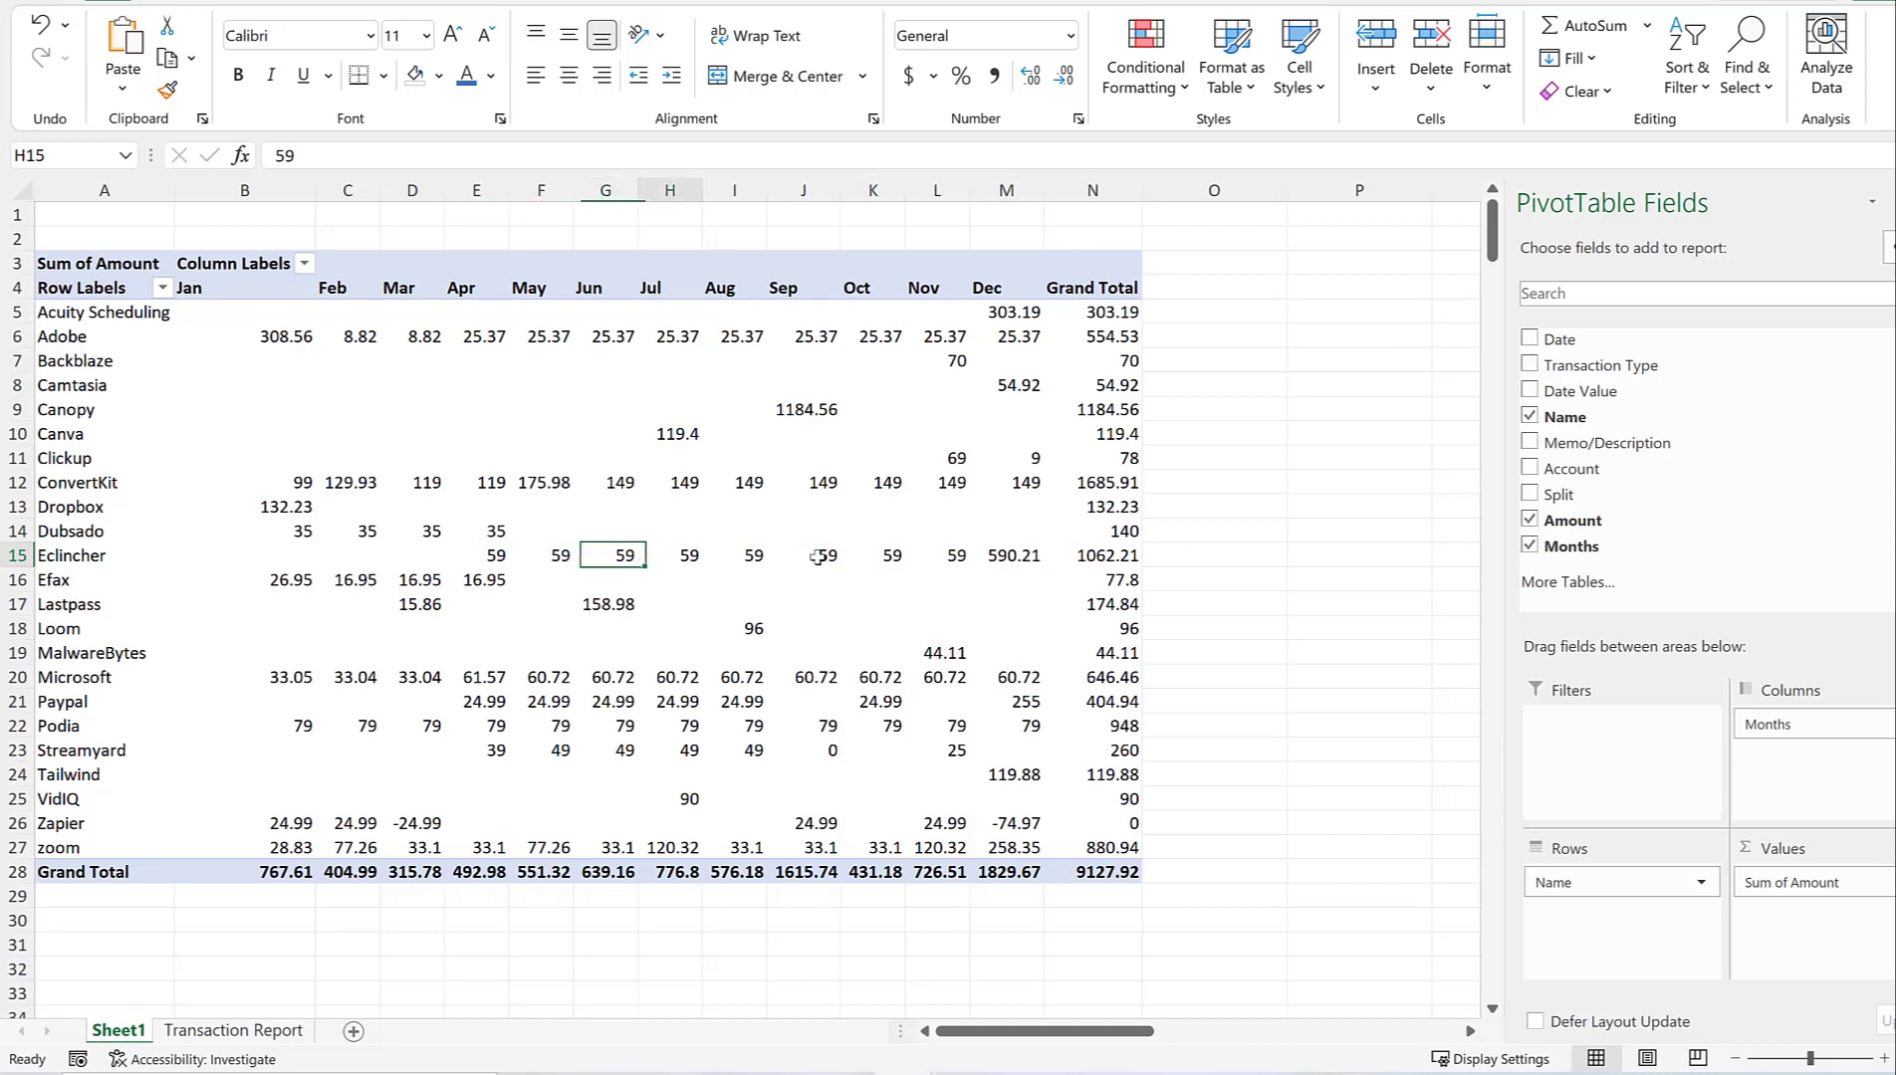
Compare Eclincher's regular monthly charges from the spring months onward with its Dec amount in M15.
{"action": "key", "text": "Left"}
{"action": "key", "text": "Left"}
{"action": "key", "text": "Left"}
{"action": "key", "text": "Left"}
{"action": "key", "text": "Left"}
{"action": "key", "text": "Left"}
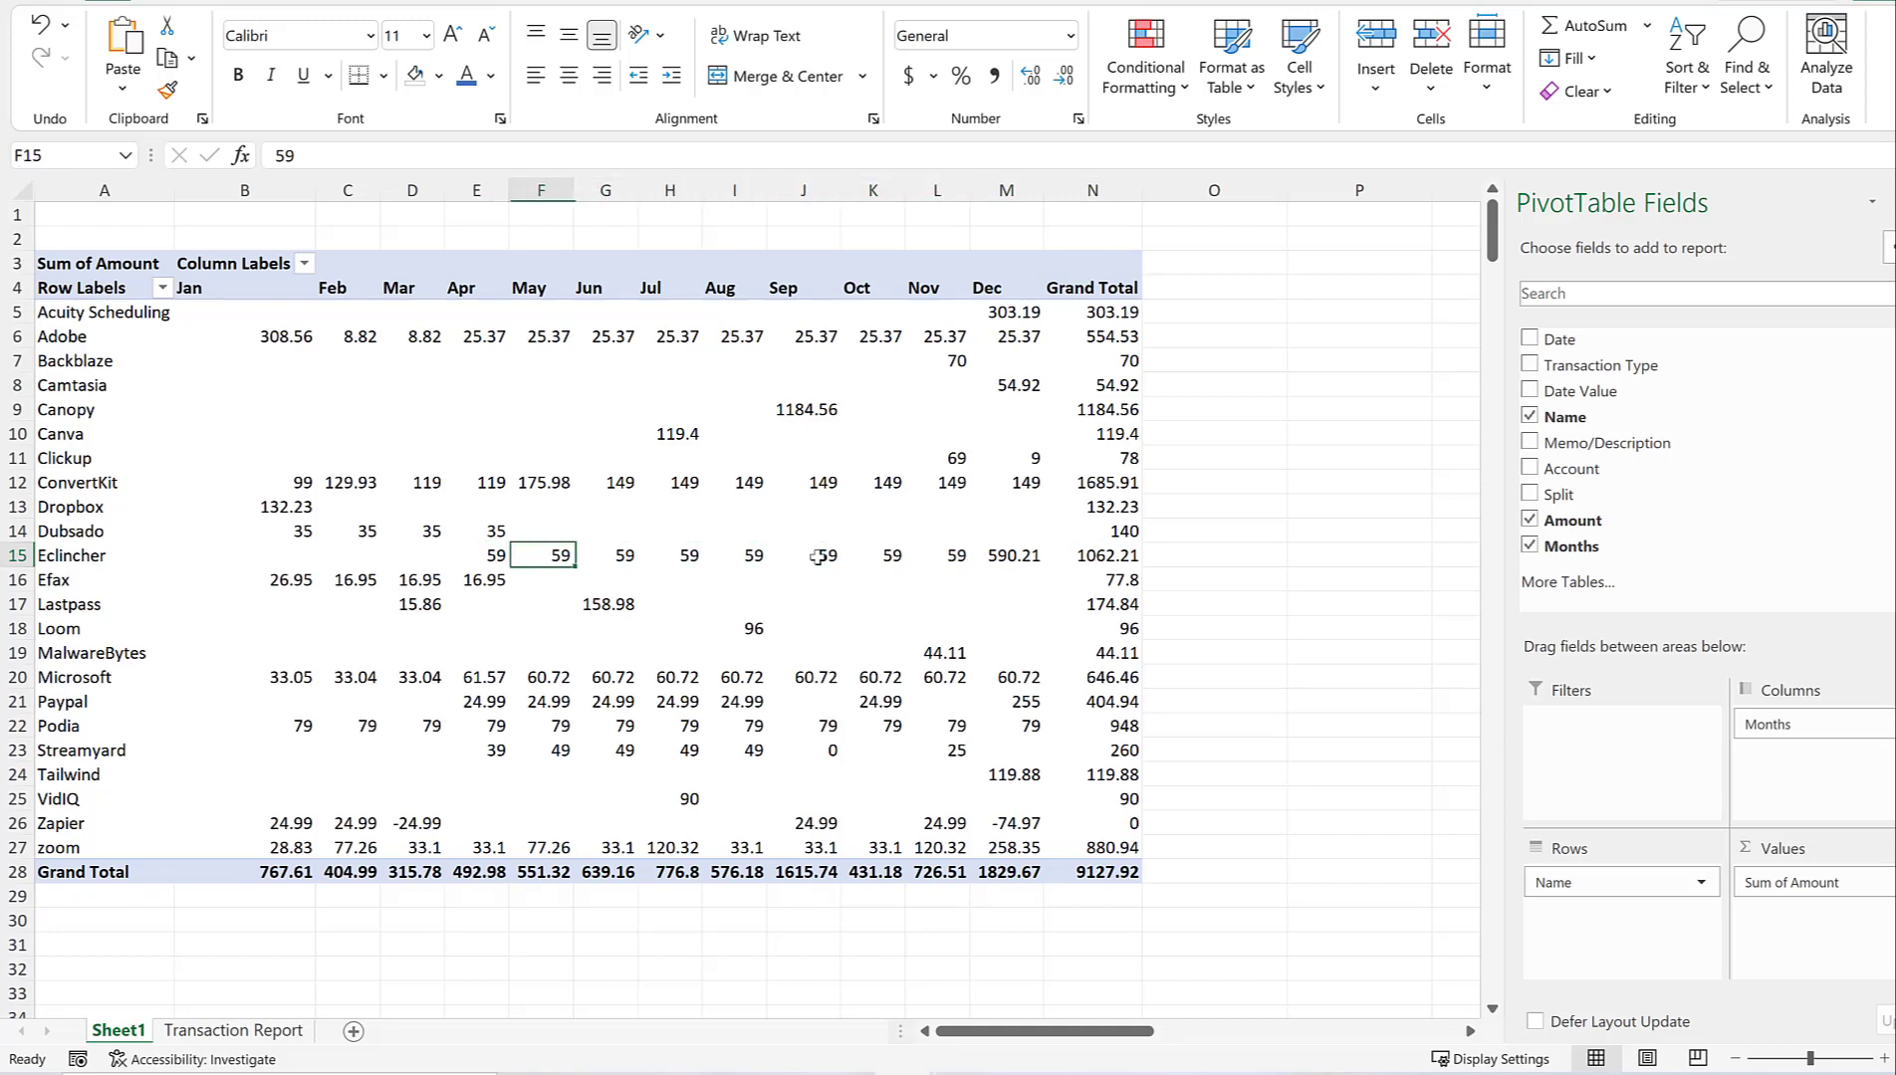
{"action": "key", "text": "Right"}
{"action": "key", "text": "Right"}
{"action": "key", "text": "Right"}
{"action": "key", "text": "Right"}
{"action": "key", "text": "Right"}
{"action": "key", "text": "Right"}
{"action": "key", "text": "Right"}
{"action": "key", "text": "Right"}
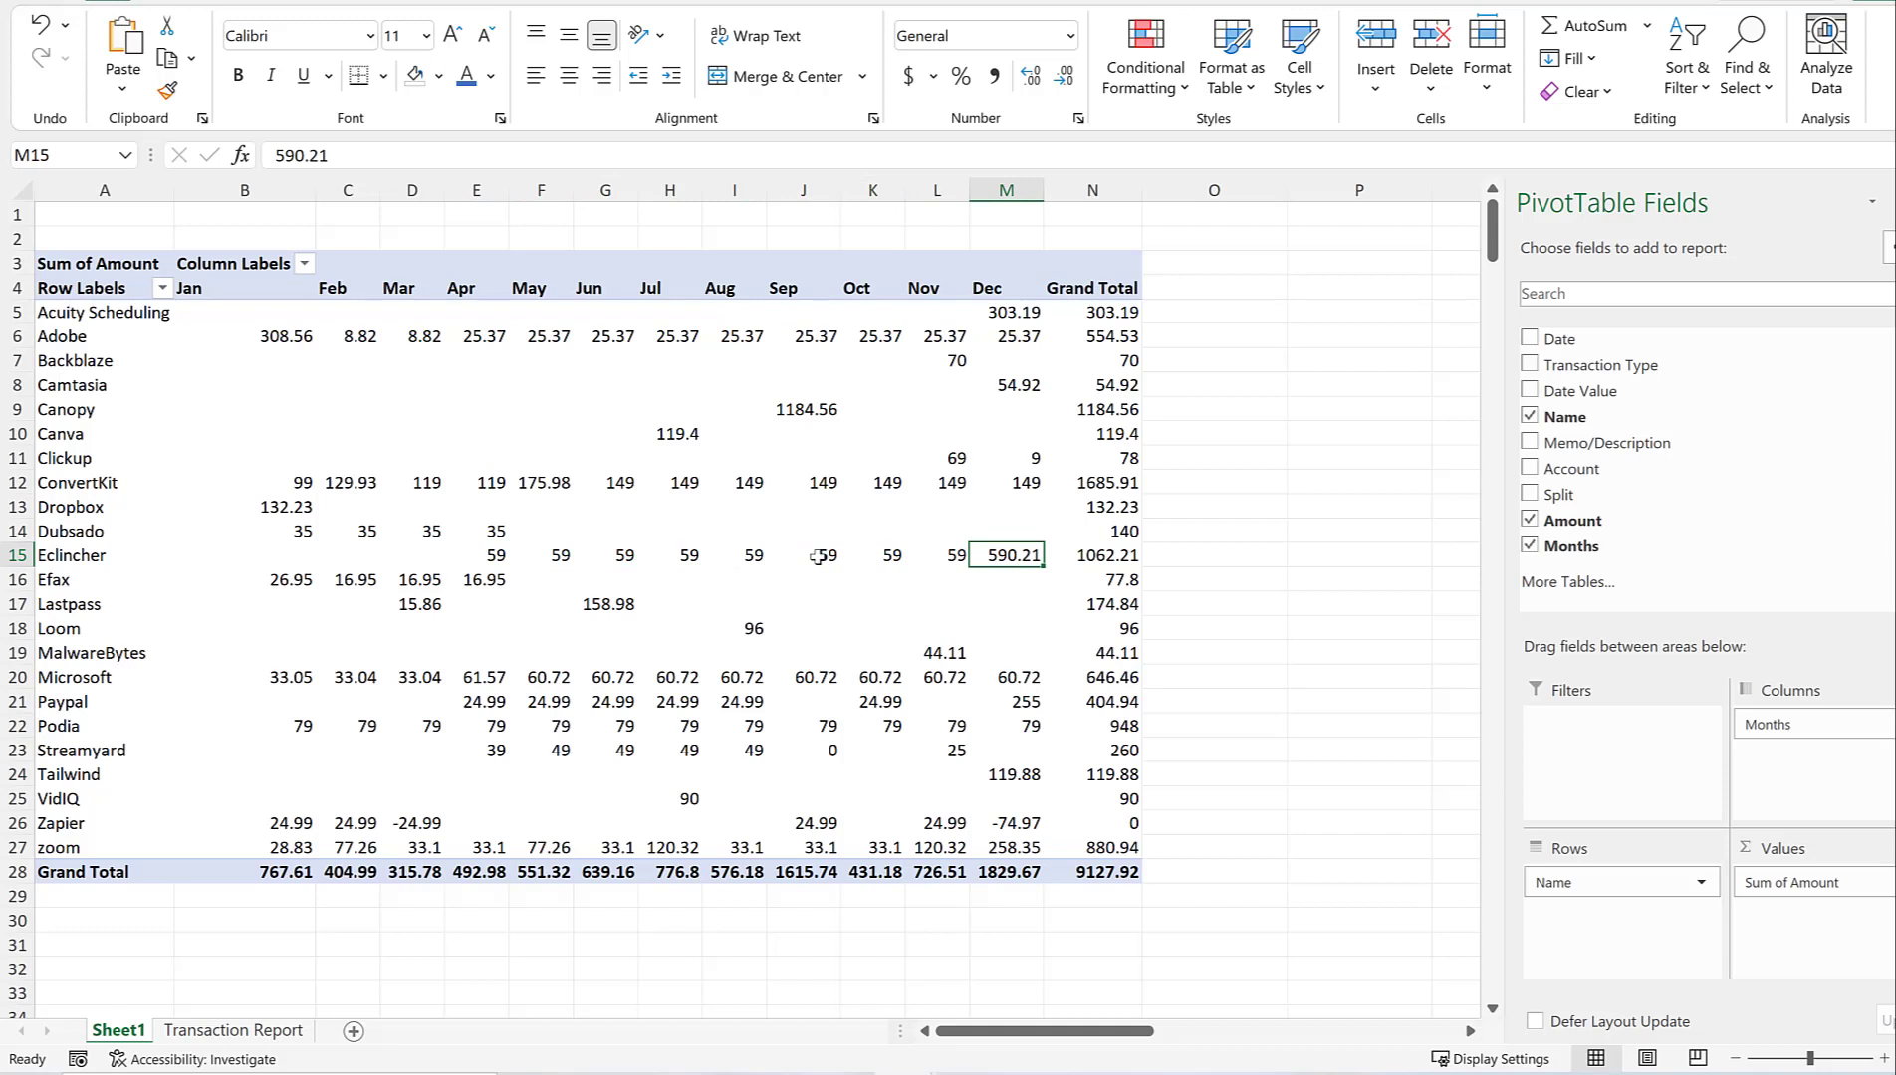
Review Efax's amounts in row 16 from Dec back to Jan, and compare its Jan through Apr charges.
{"action": "key", "text": "Down"}
{"action": "key", "text": "Down"}
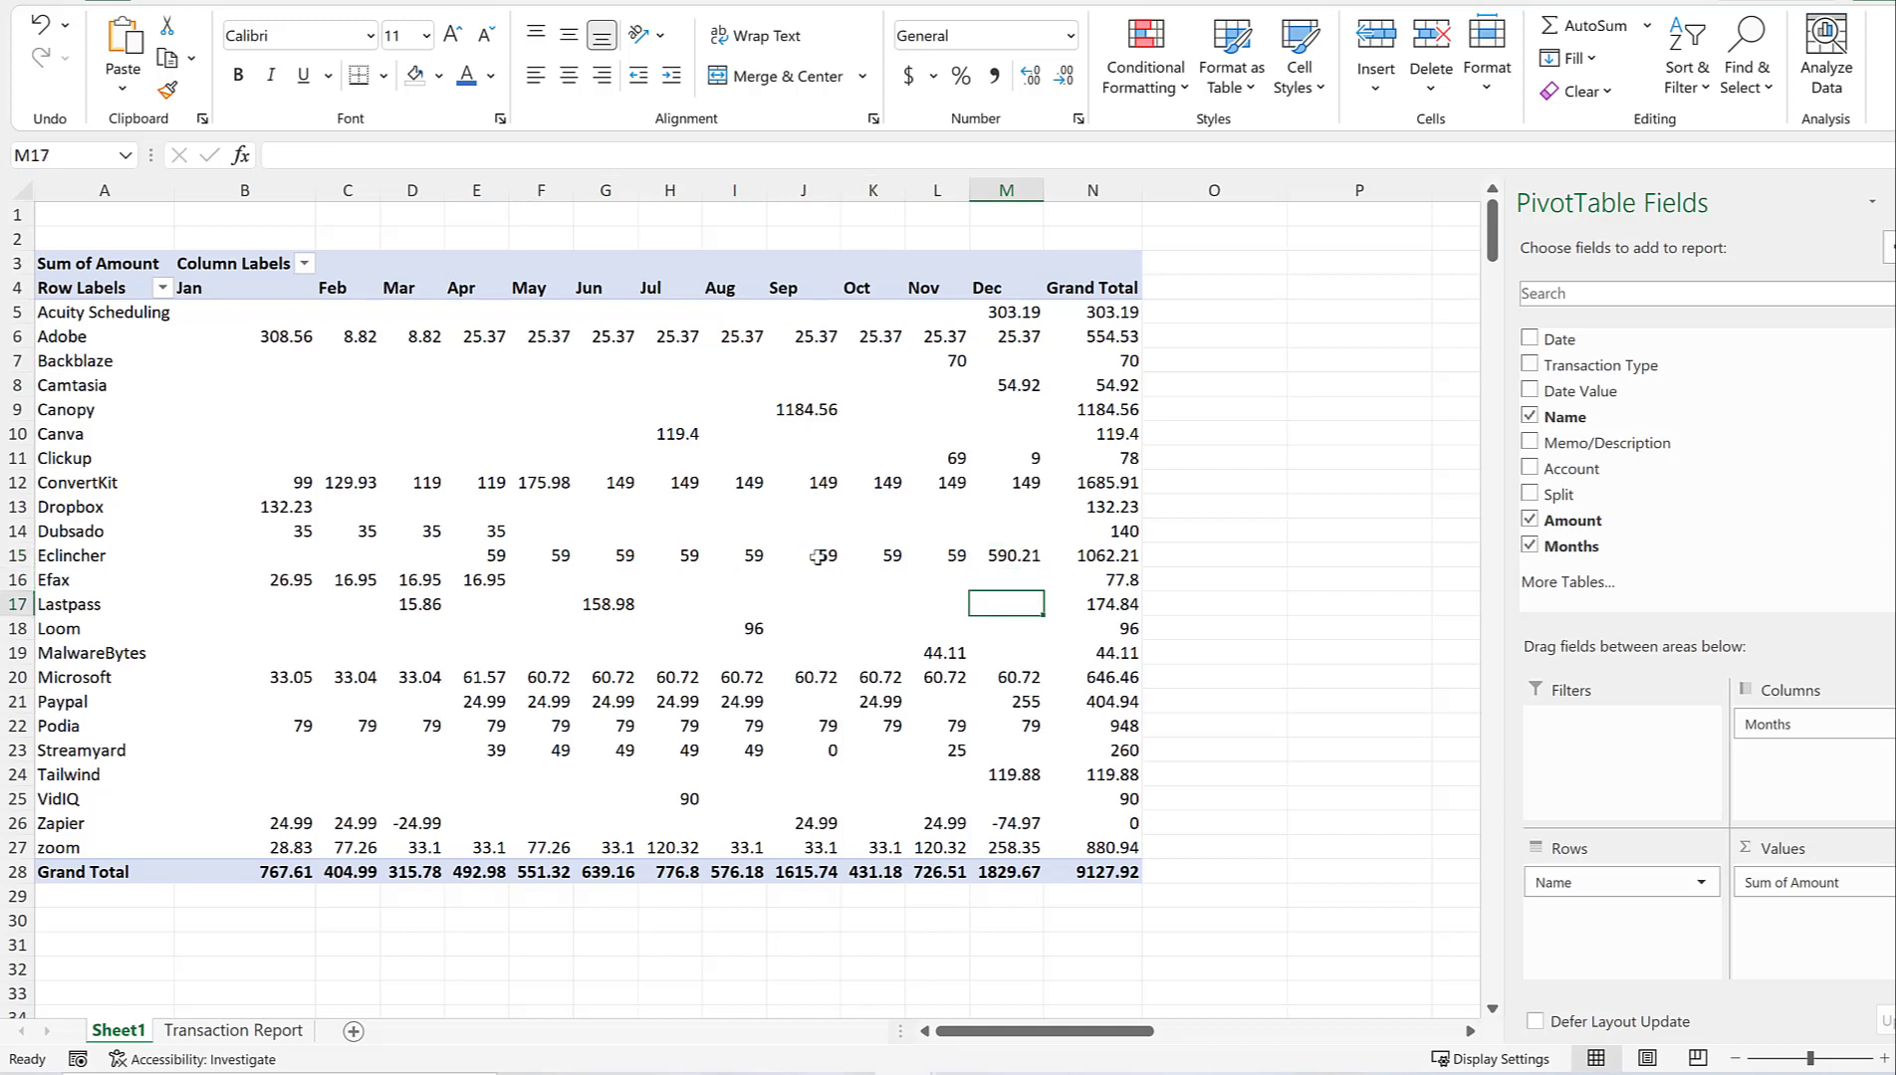
{"action": "key", "text": "Up"}
{"action": "key", "text": "Left"}
{"action": "key", "text": "Left"}
{"action": "key", "text": "Left"}
{"action": "key", "text": "Left"}
{"action": "key", "text": "Left"}
{"action": "key", "text": "Left"}
{"action": "key", "text": "Left"}
{"action": "key", "text": "Left"}
{"action": "key", "text": "Left"}
{"action": "key", "text": "Left"}
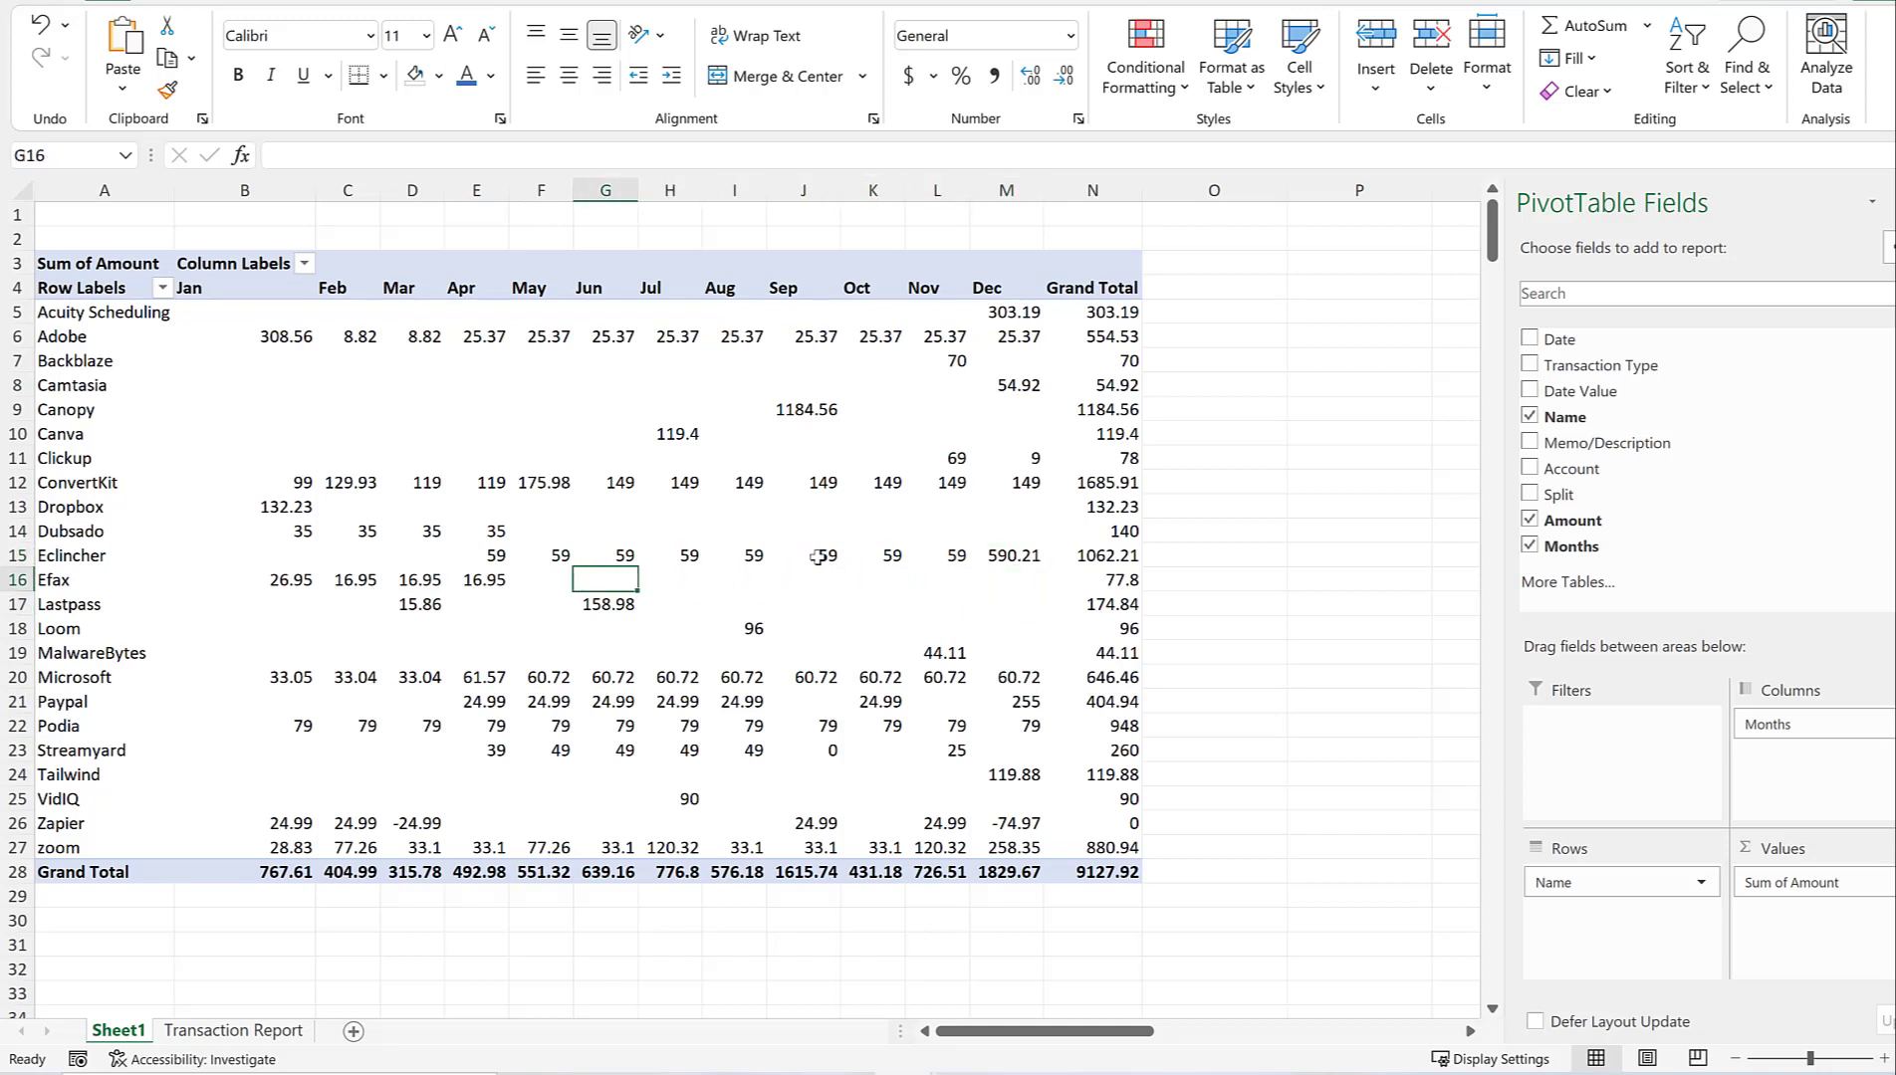
{"action": "key", "text": "Left"}
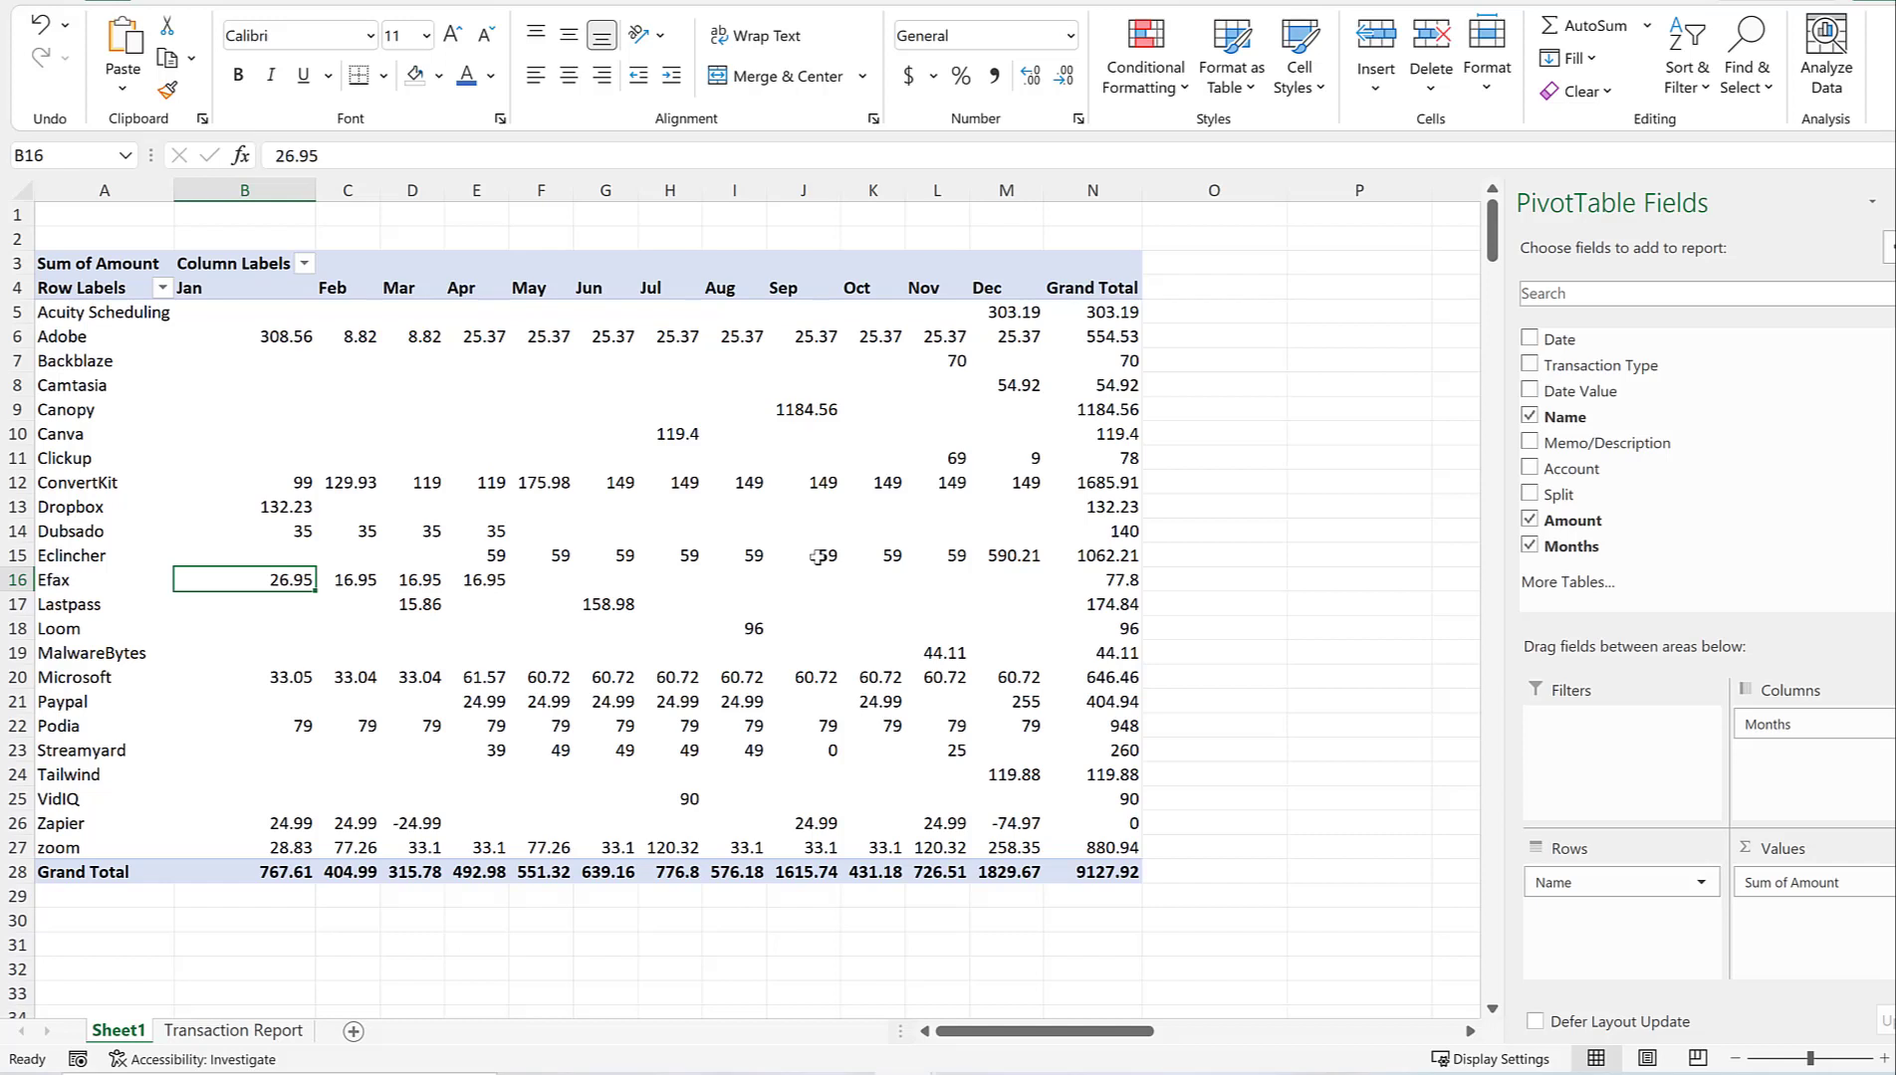
{"action": "key", "text": "Right"}
{"action": "key", "text": "Right"}
{"action": "key", "text": "Right"}
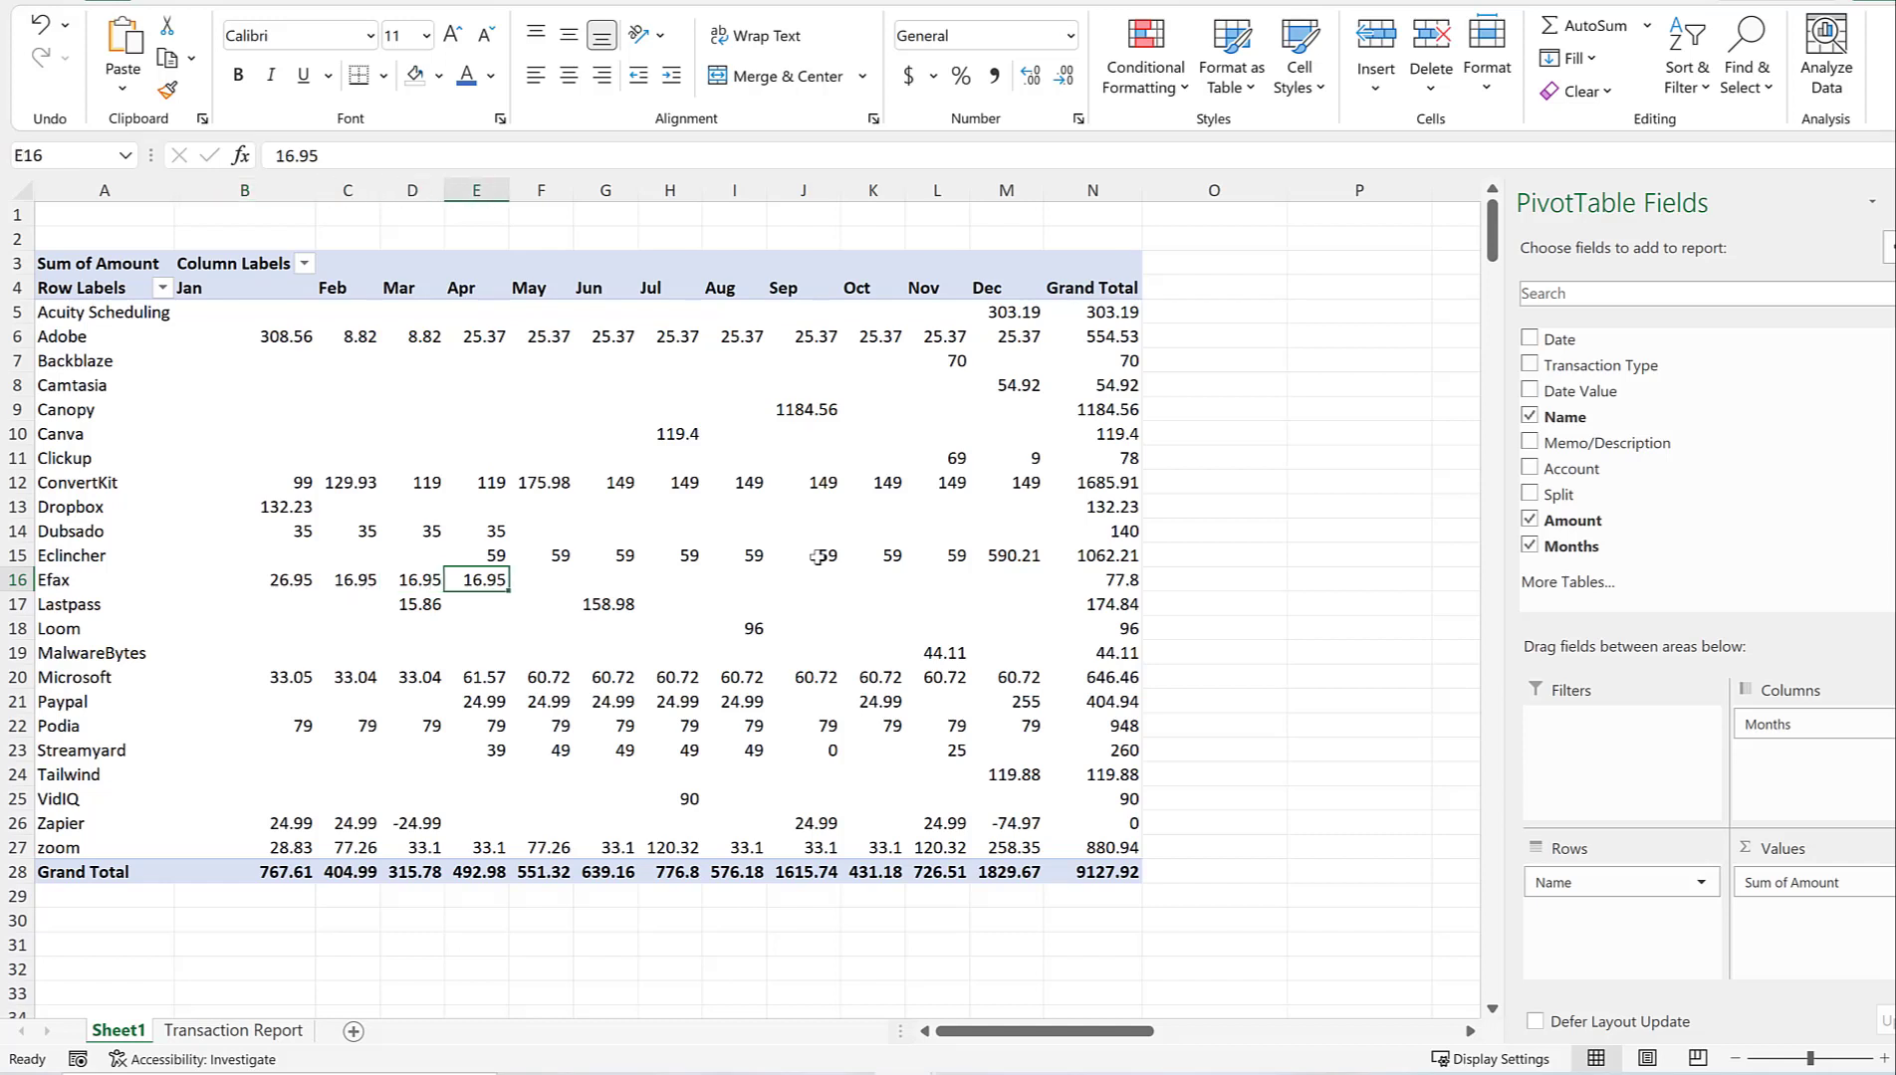
{"action": "key", "text": "Left"}
{"action": "key", "text": "Left"}
{"action": "key", "text": "Right"}
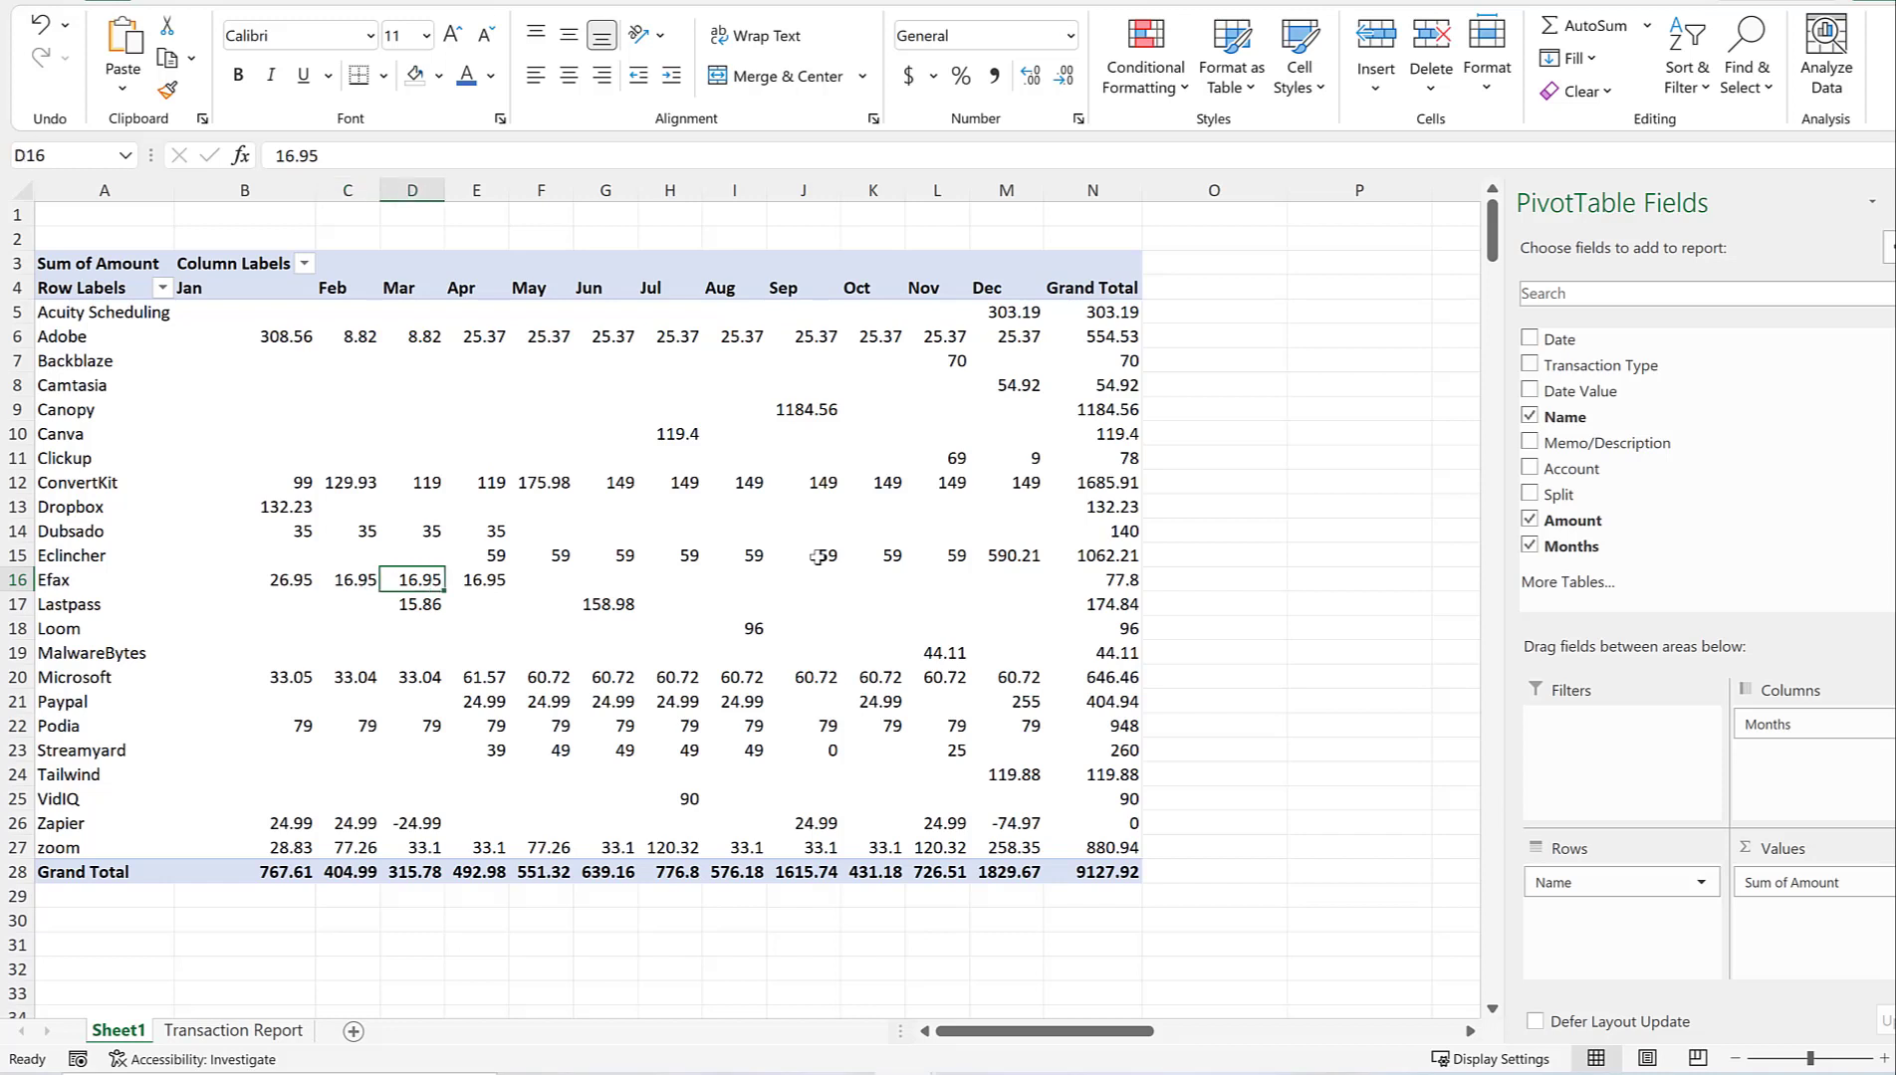
Look over the whole PivotTable and recheck when the Dubsado and Efax charges stop in rows 14 and 16.
{"action": "left_click_drag", "start_coordinate": [72, 288], "coordinate": [1087, 877]}
{"action": "left_click", "coordinate": [1319, 768]}
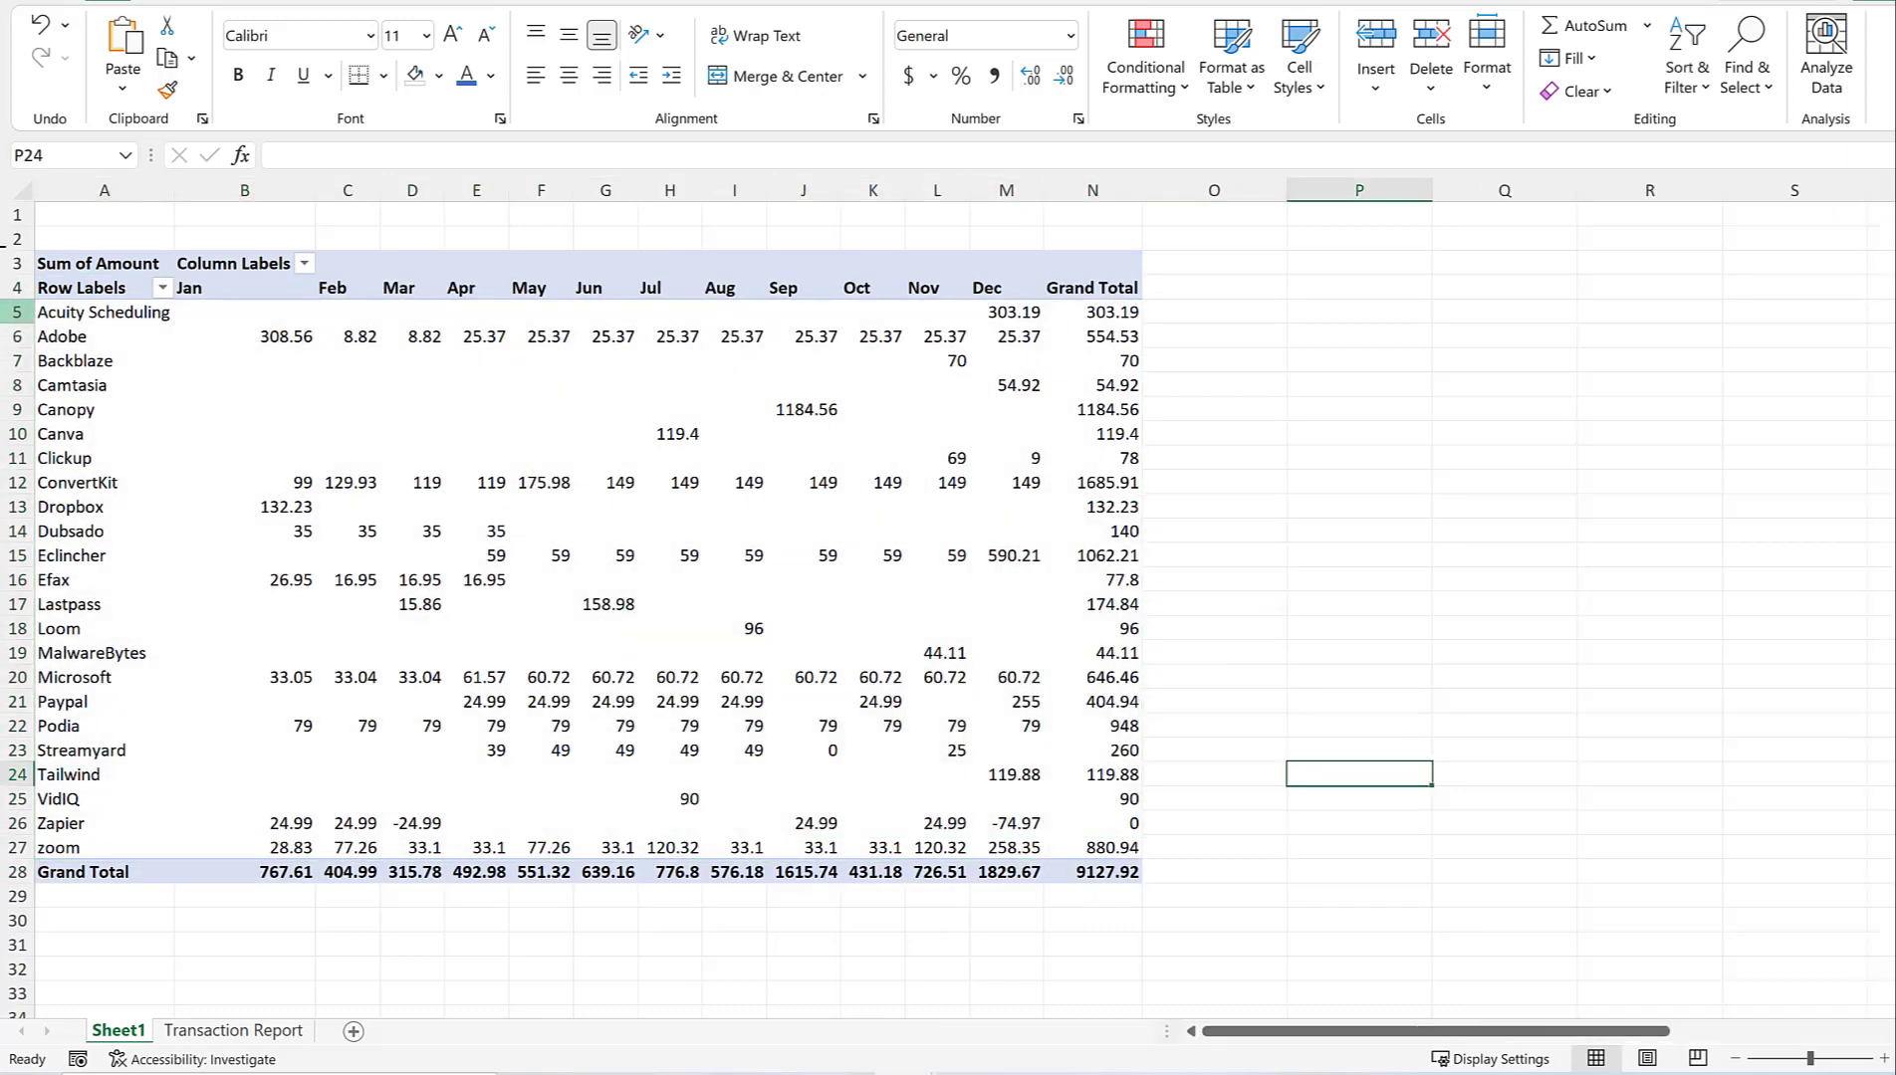
{"action": "left_click", "coordinate": [513, 529]}
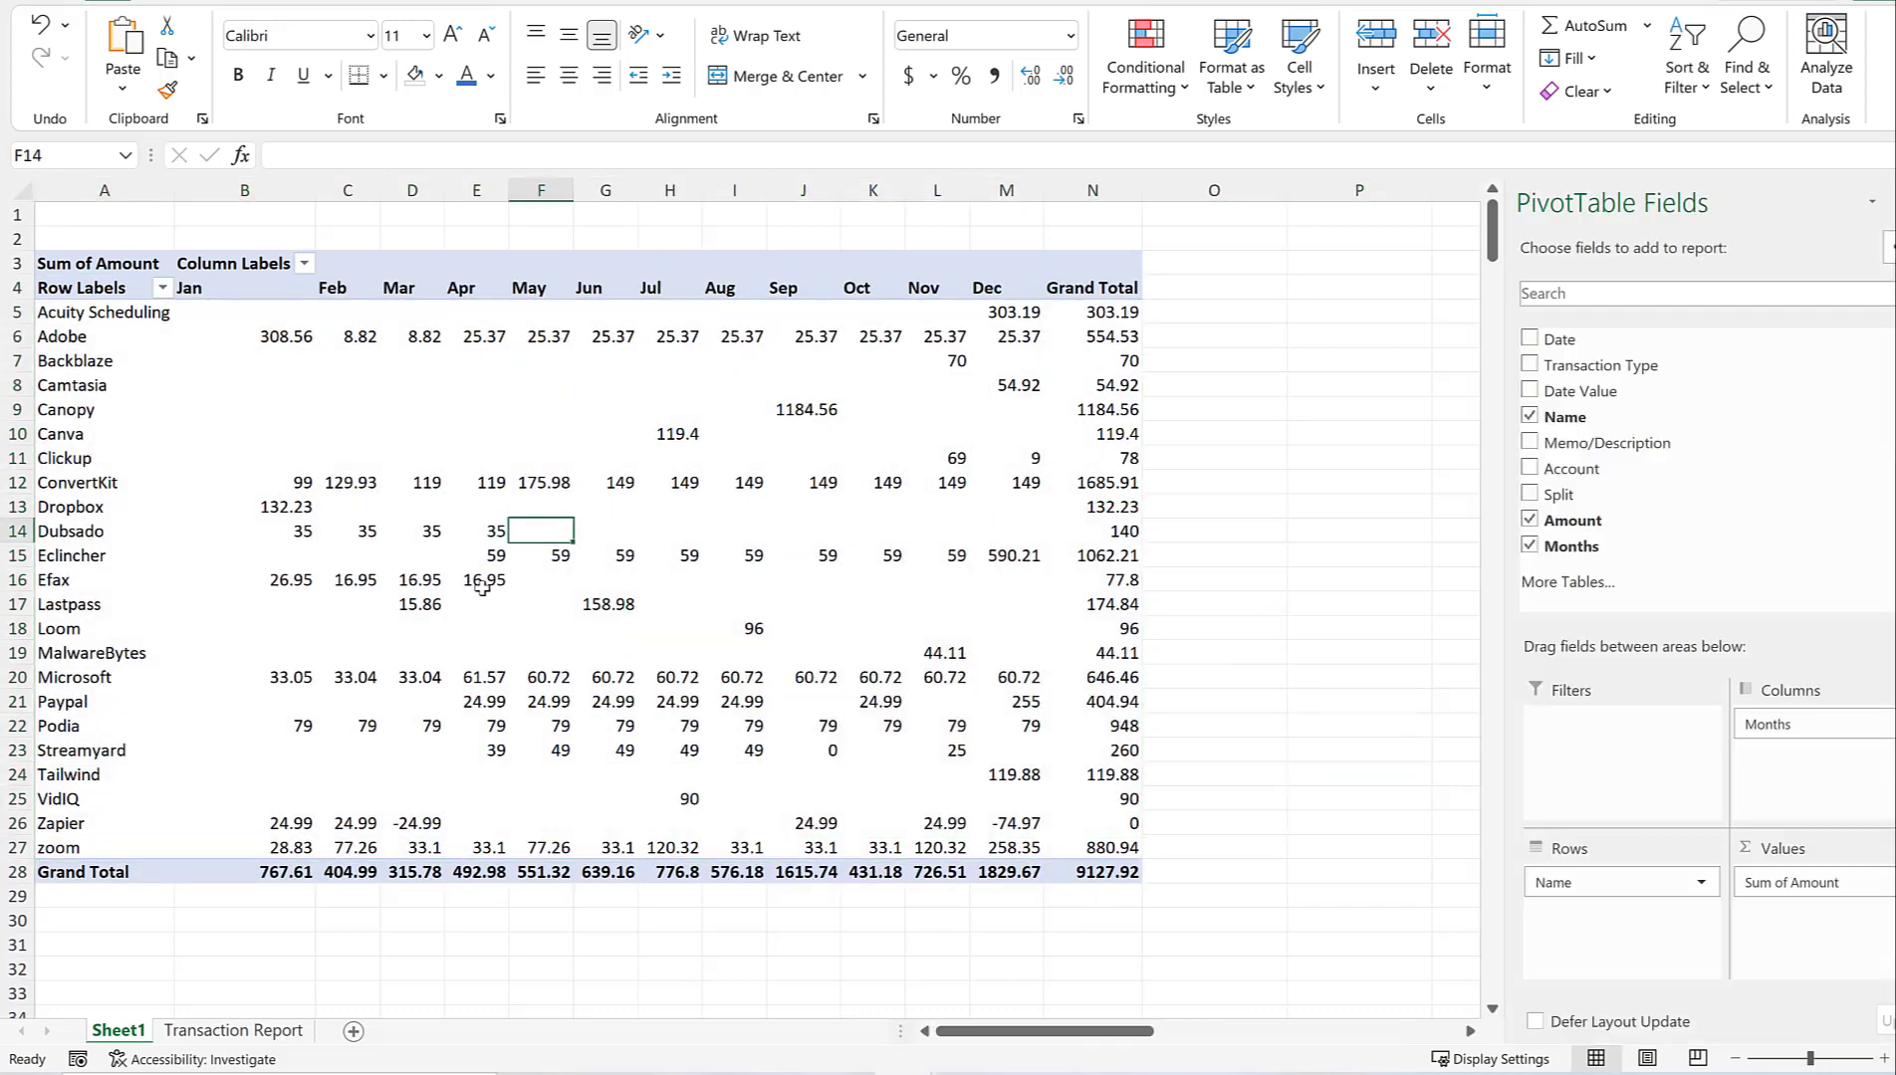
{"action": "key", "text": "Down"}
{"action": "key", "text": "Down"}
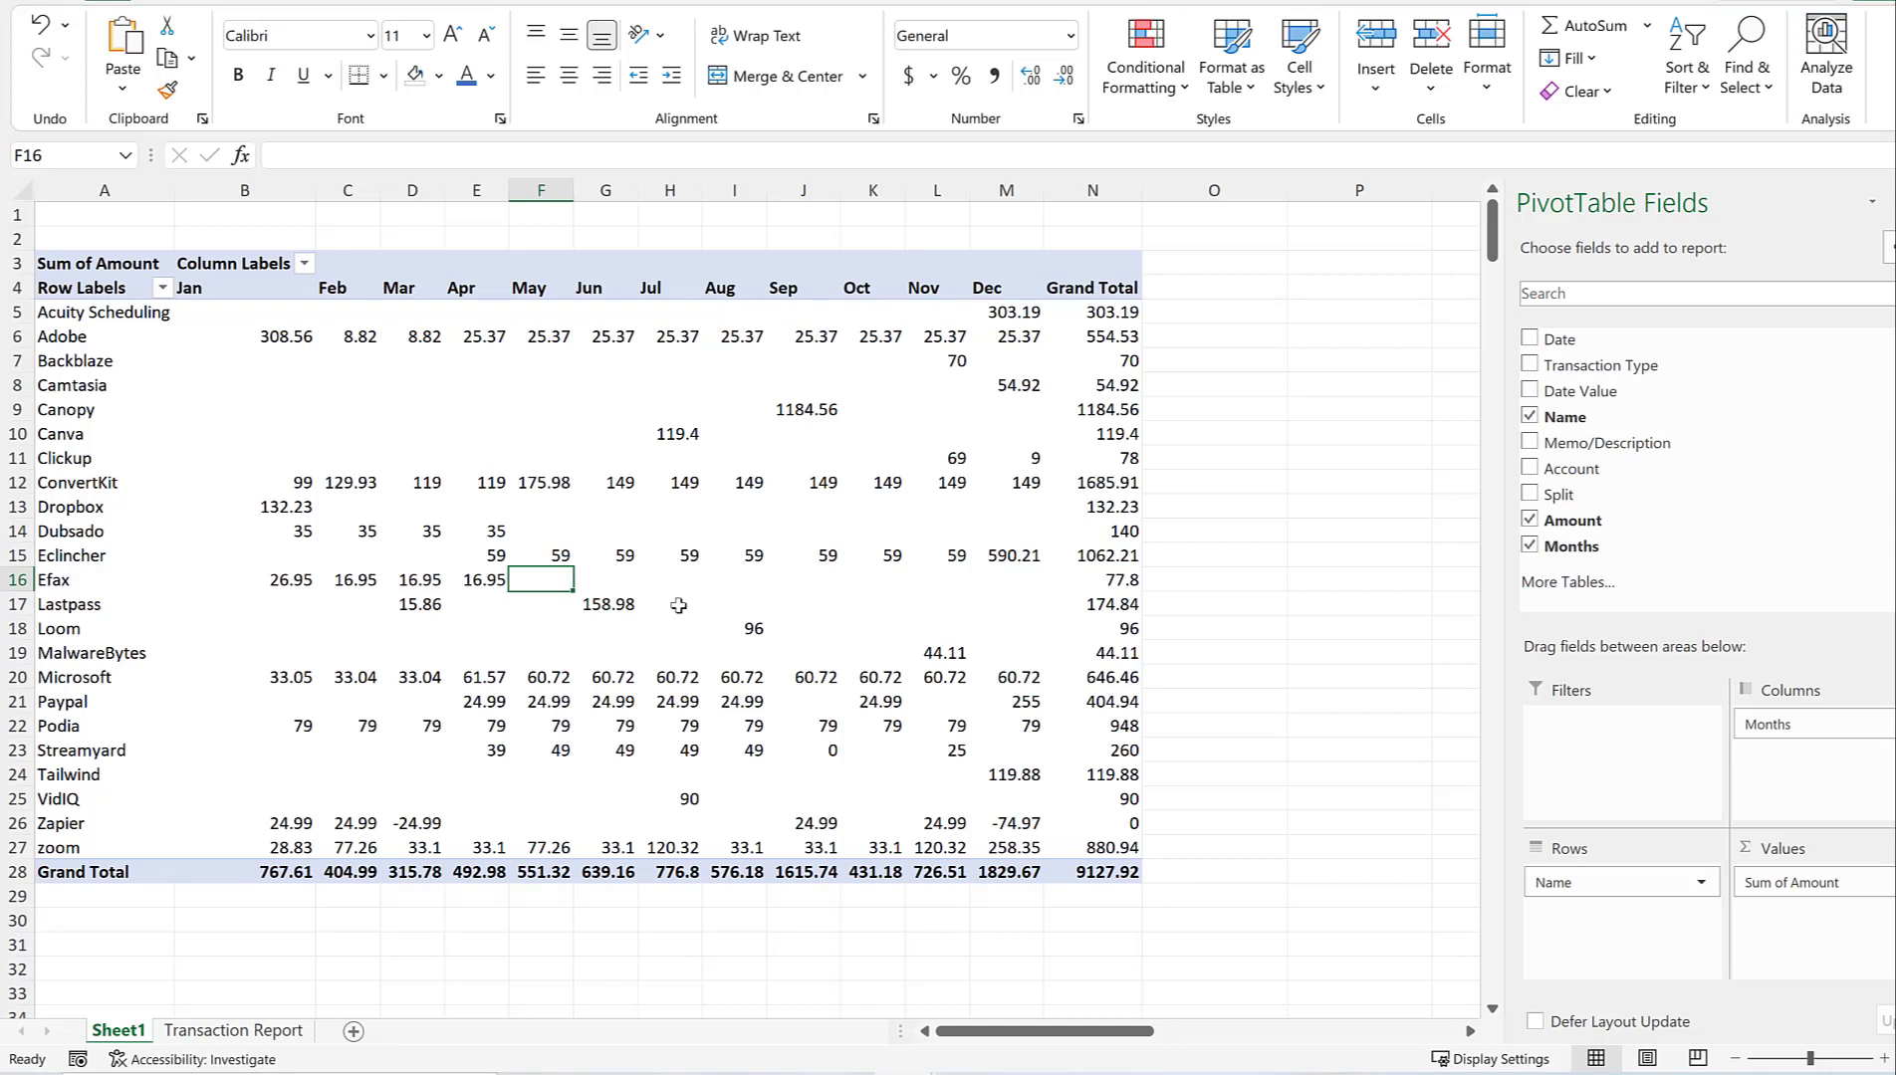
{"action": "key", "text": "Down"}
{"action": "key", "text": "Up"}
{"action": "key", "text": "Left"}
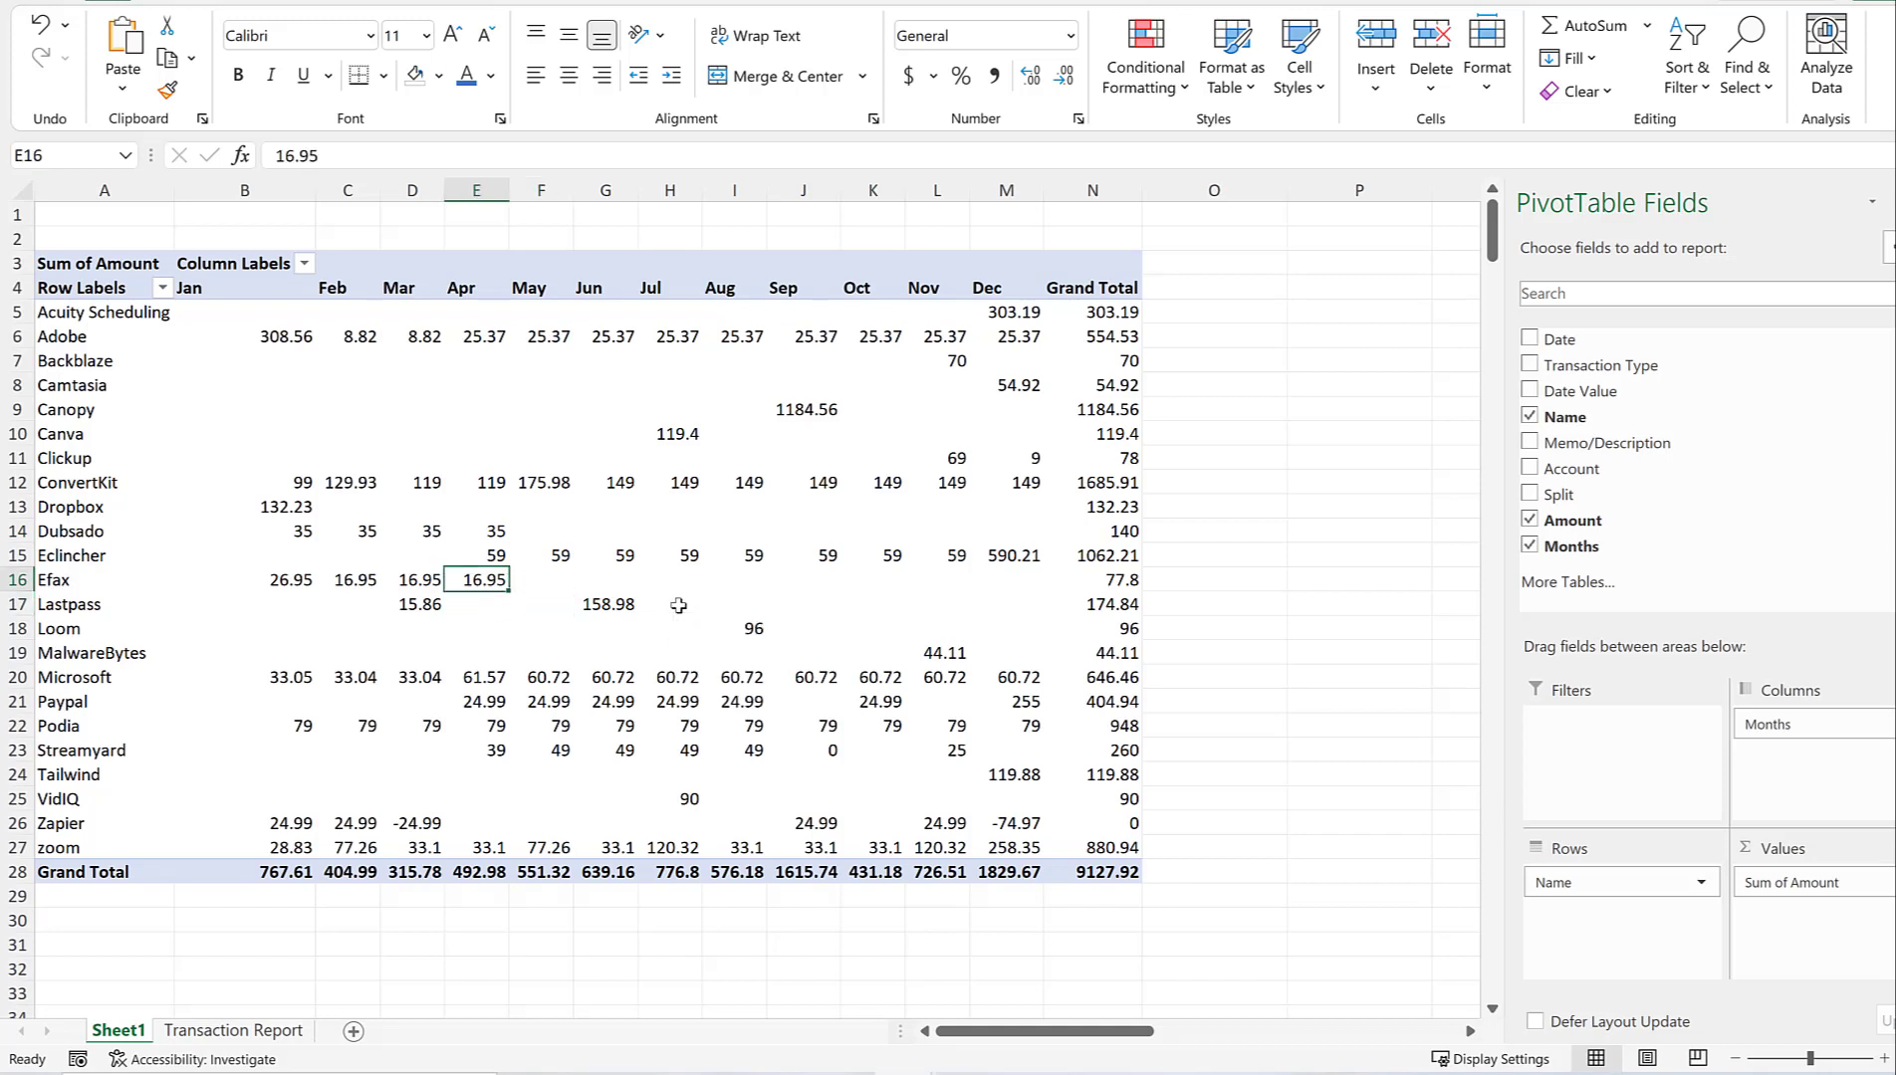
{"action": "key", "text": "Right"}
{"action": "key", "text": "Right"}
{"action": "key", "text": "Left"}
{"action": "key", "text": "Left"}
{"action": "key", "text": "Left"}
{"action": "key", "text": "Left"}
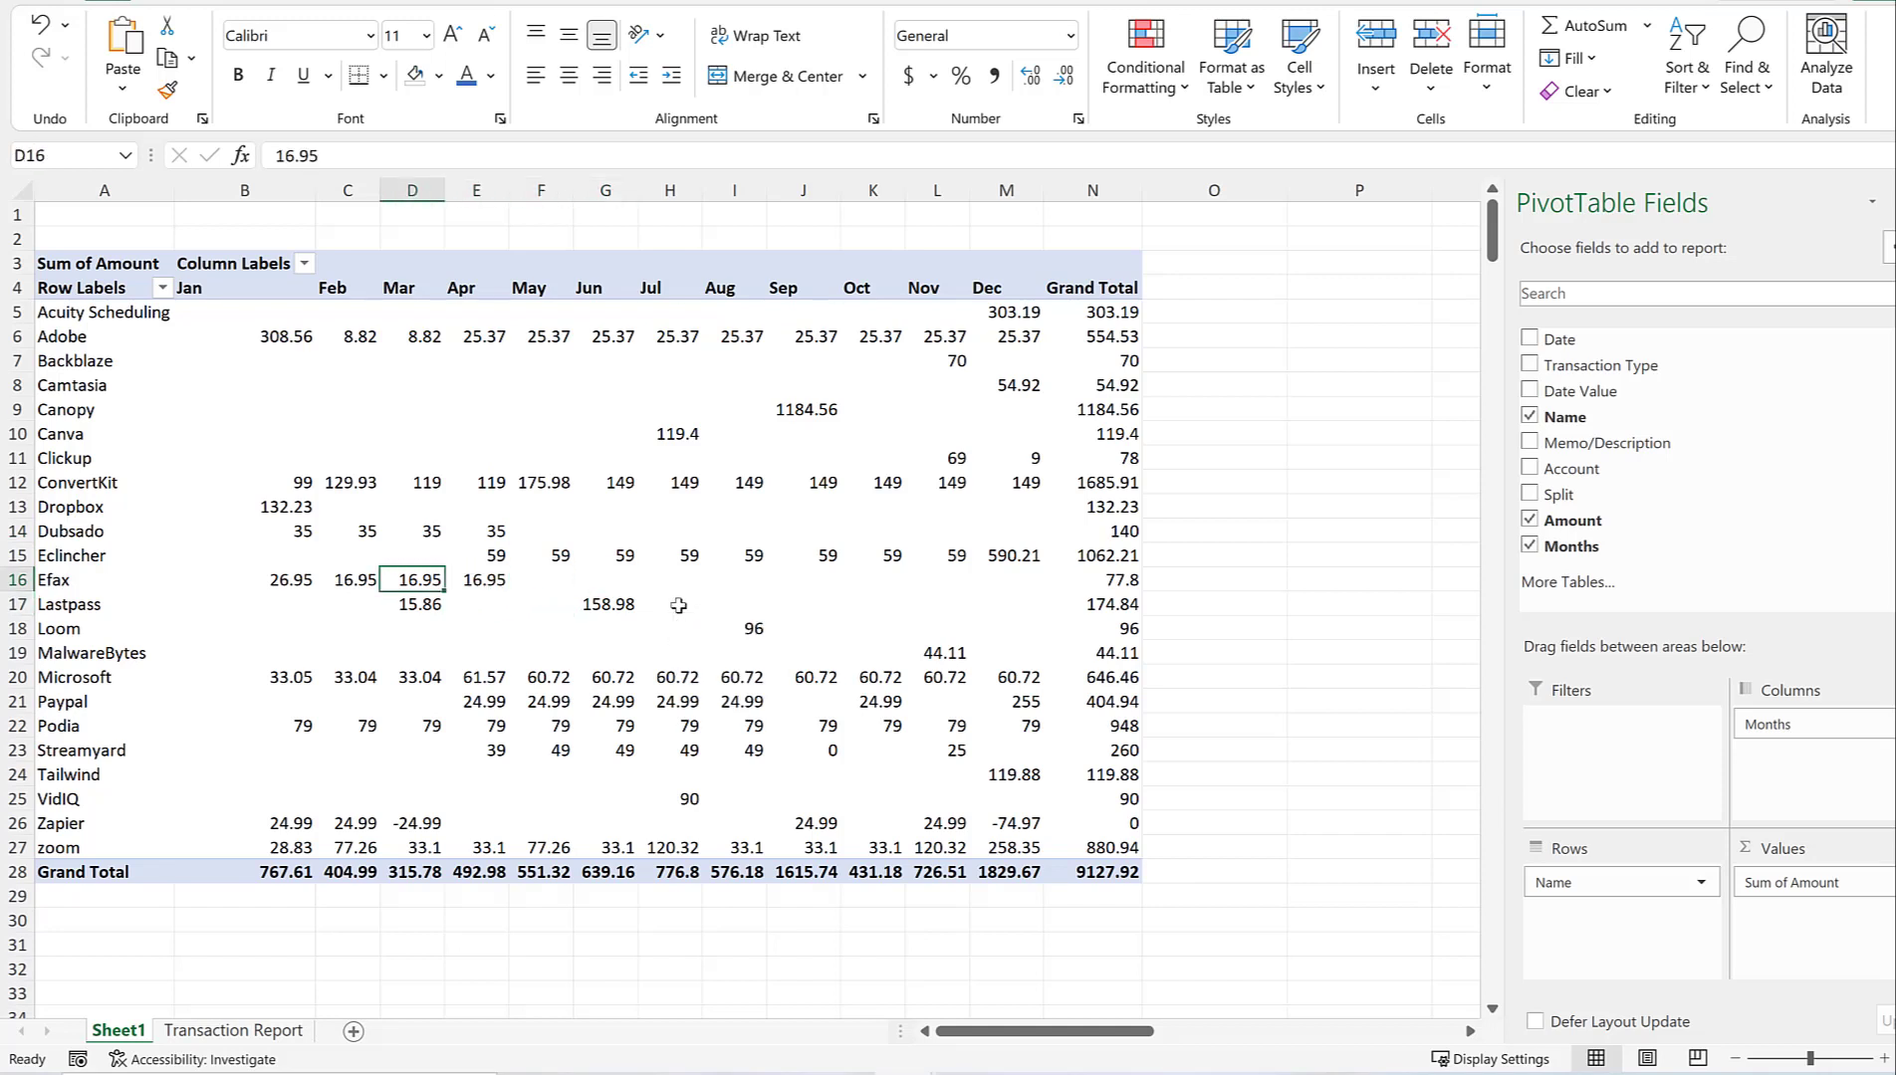
Check Efax's row 16 for charges in the months after Apr, up to Sep.
{"action": "key", "text": "Right"}
{"action": "key", "text": "Right"}
{"action": "key", "text": "Right"}
{"action": "key", "text": "Right"}
{"action": "key", "text": "Right"}
{"action": "key", "text": "Right"}
{"action": "key", "text": "Right"}
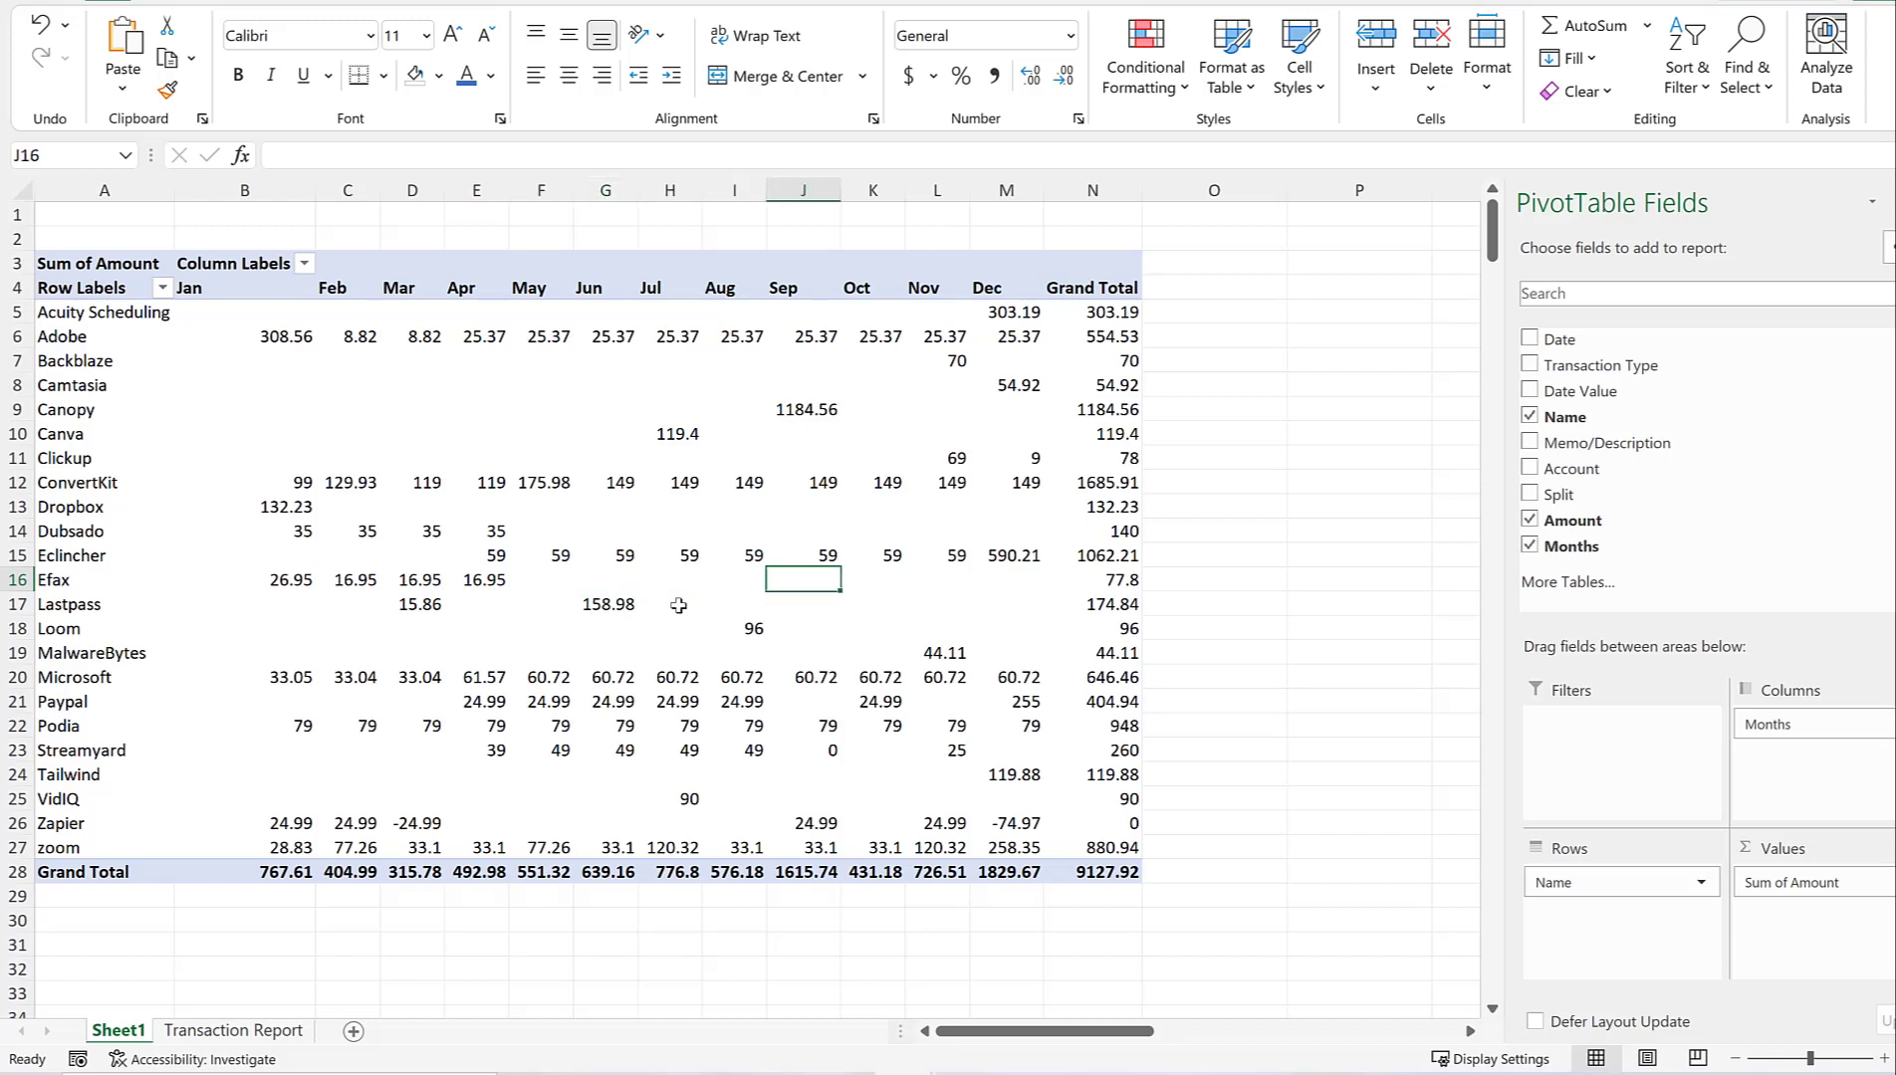
Review Lastpass's charges across row 17, comparing its Mar and Jun amounts.
{"action": "key", "text": "Down"}
{"action": "key", "text": "Left"}
{"action": "key", "text": "Left"}
{"action": "key", "text": "Left"}
{"action": "key", "text": "Left"}
{"action": "key", "text": "Left"}
{"action": "key", "text": "Left"}
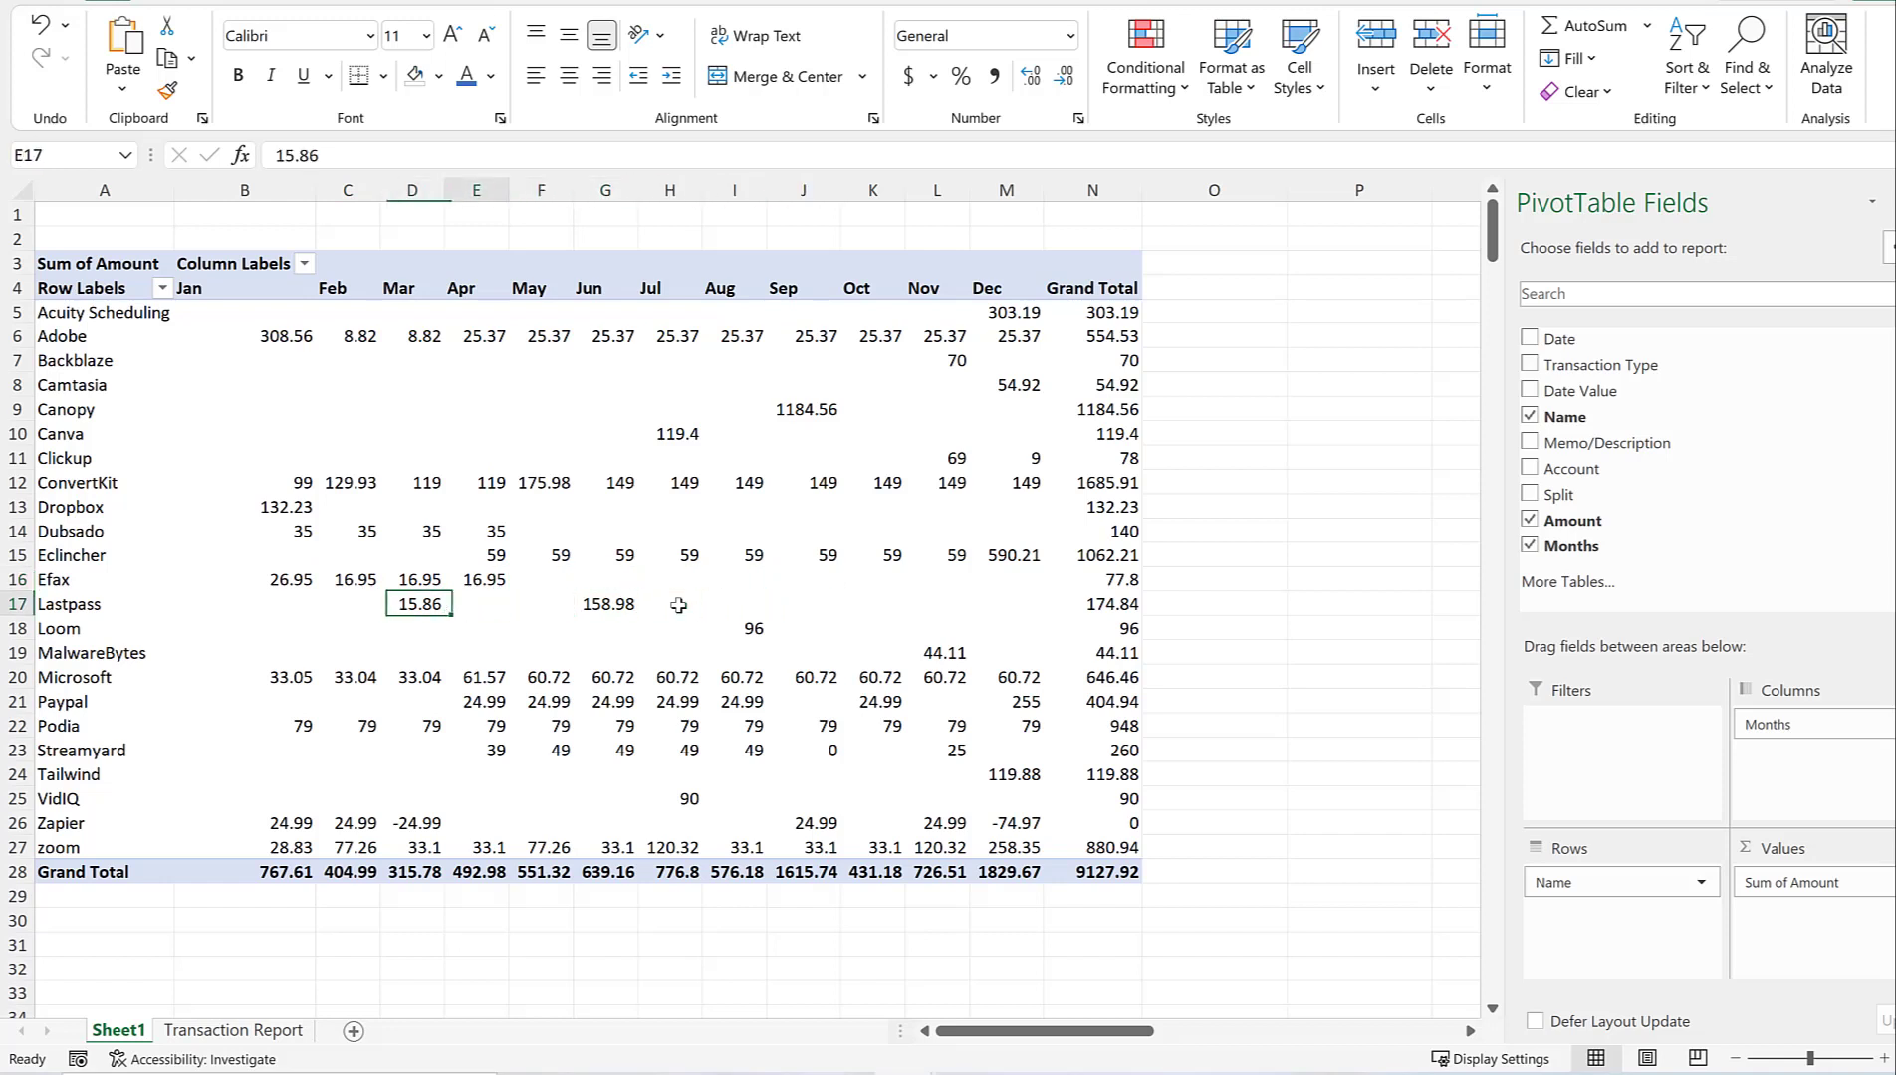
{"action": "key", "text": "Right"}
{"action": "key", "text": "Right"}
{"action": "key", "text": "Right"}
Review Microsoft's charges for the first months of the year in row 20.
{"action": "key", "text": "Down"}
{"action": "key", "text": "Down"}
{"action": "key", "text": "Down"}
{"action": "key", "text": "Left"}
{"action": "key", "text": "Left"}
{"action": "key", "text": "Left"}
{"action": "key", "text": "Left"}
{"action": "key", "text": "Left"}
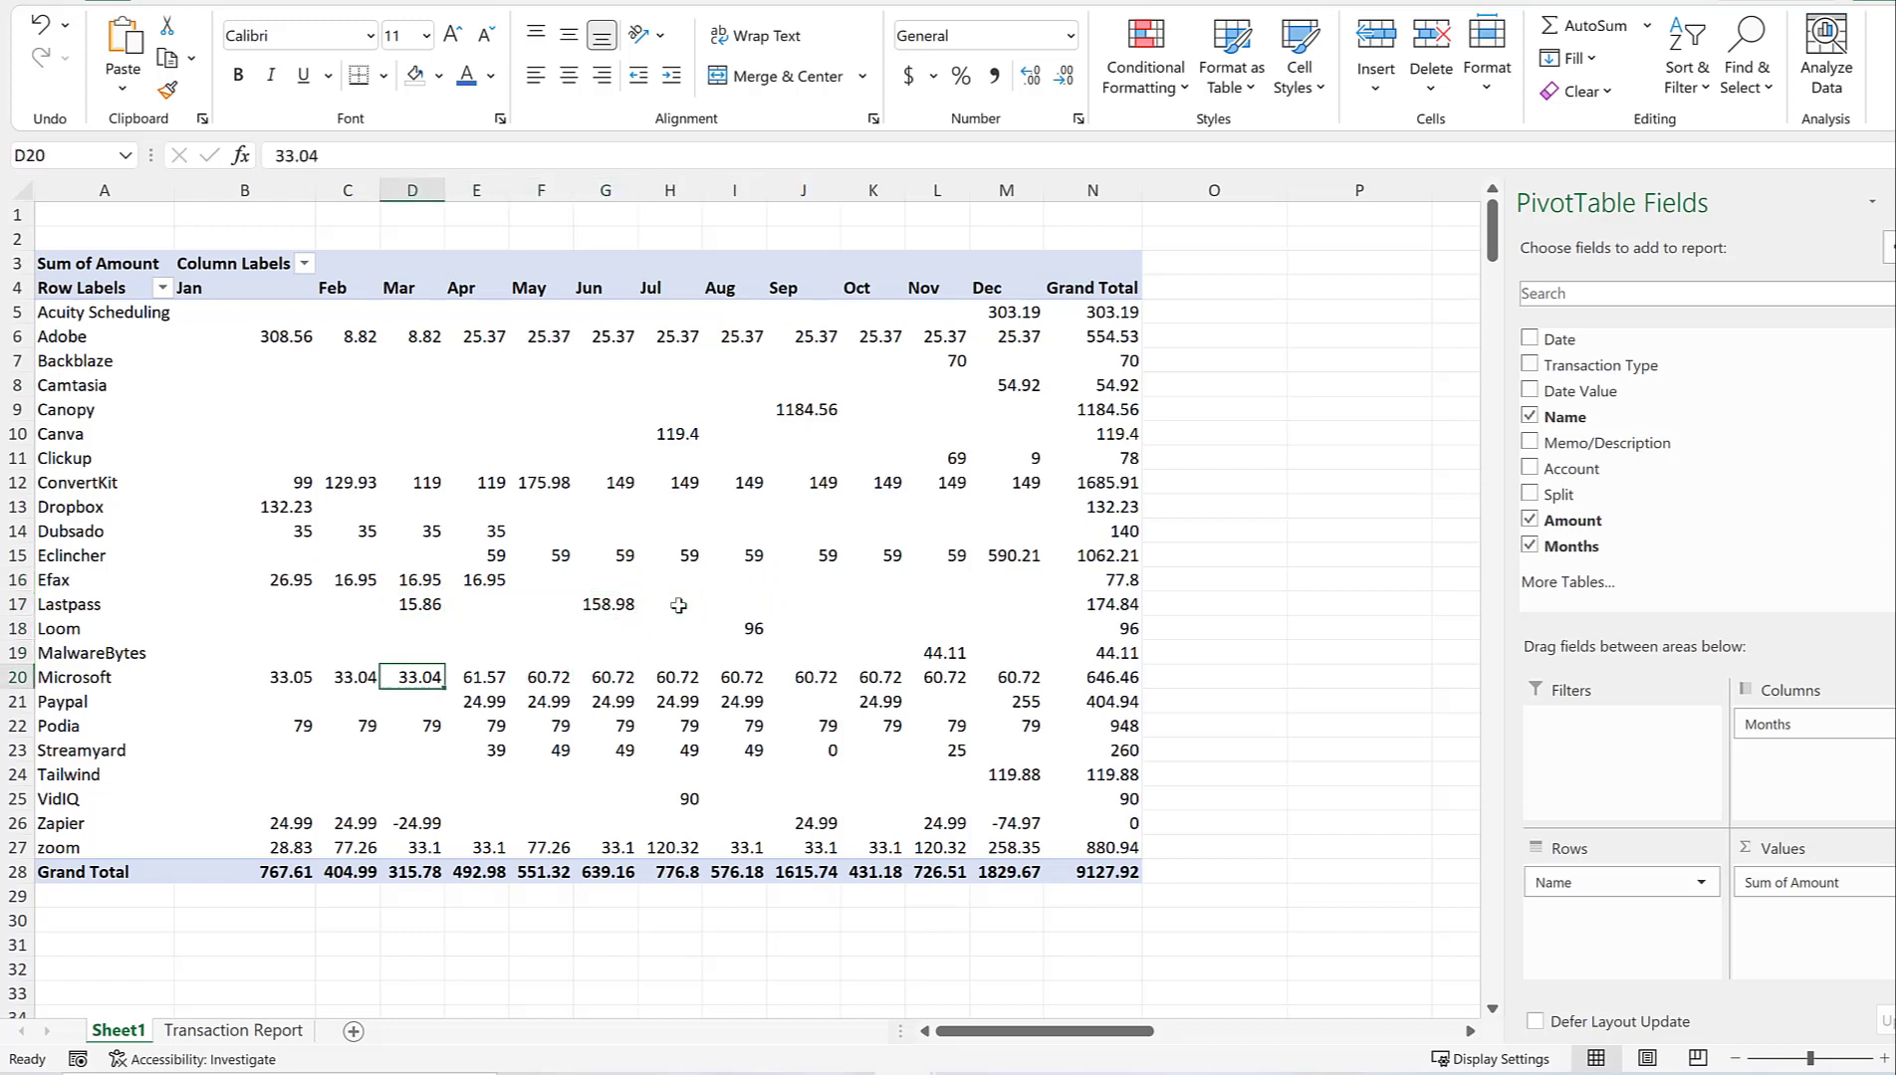
{"action": "key", "text": "Right"}
Review Podia's monthly charges across row 22 from Jan through Dec.
{"action": "key", "text": "Down"}
{"action": "key", "text": "Down"}
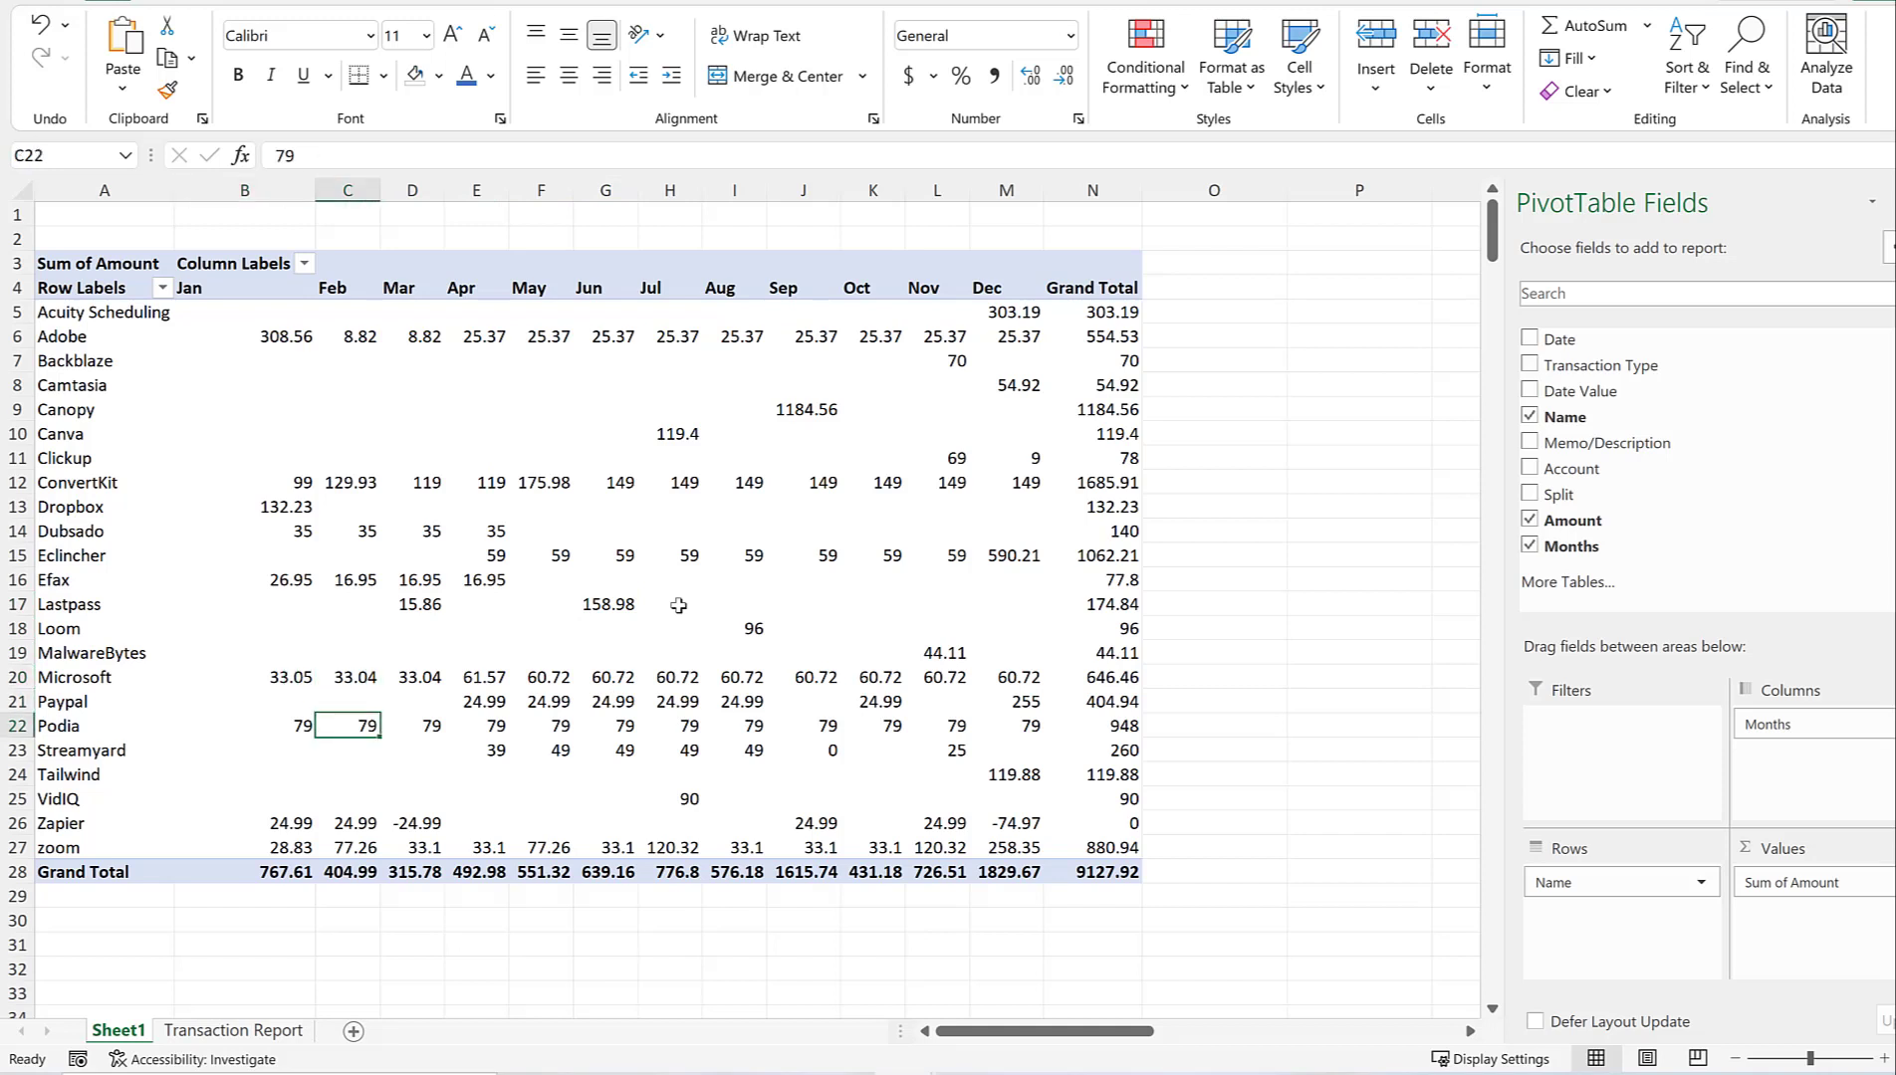
{"action": "key", "text": "Left"}
{"action": "key", "text": "Left"}
{"action": "key", "text": "Right"}
{"action": "key", "text": "Right"}
{"action": "key", "text": "Right"}
{"action": "key", "text": "Right"}
{"action": "key", "text": "Right"}
{"action": "key", "text": "Right"}
{"action": "key", "text": "Right"}
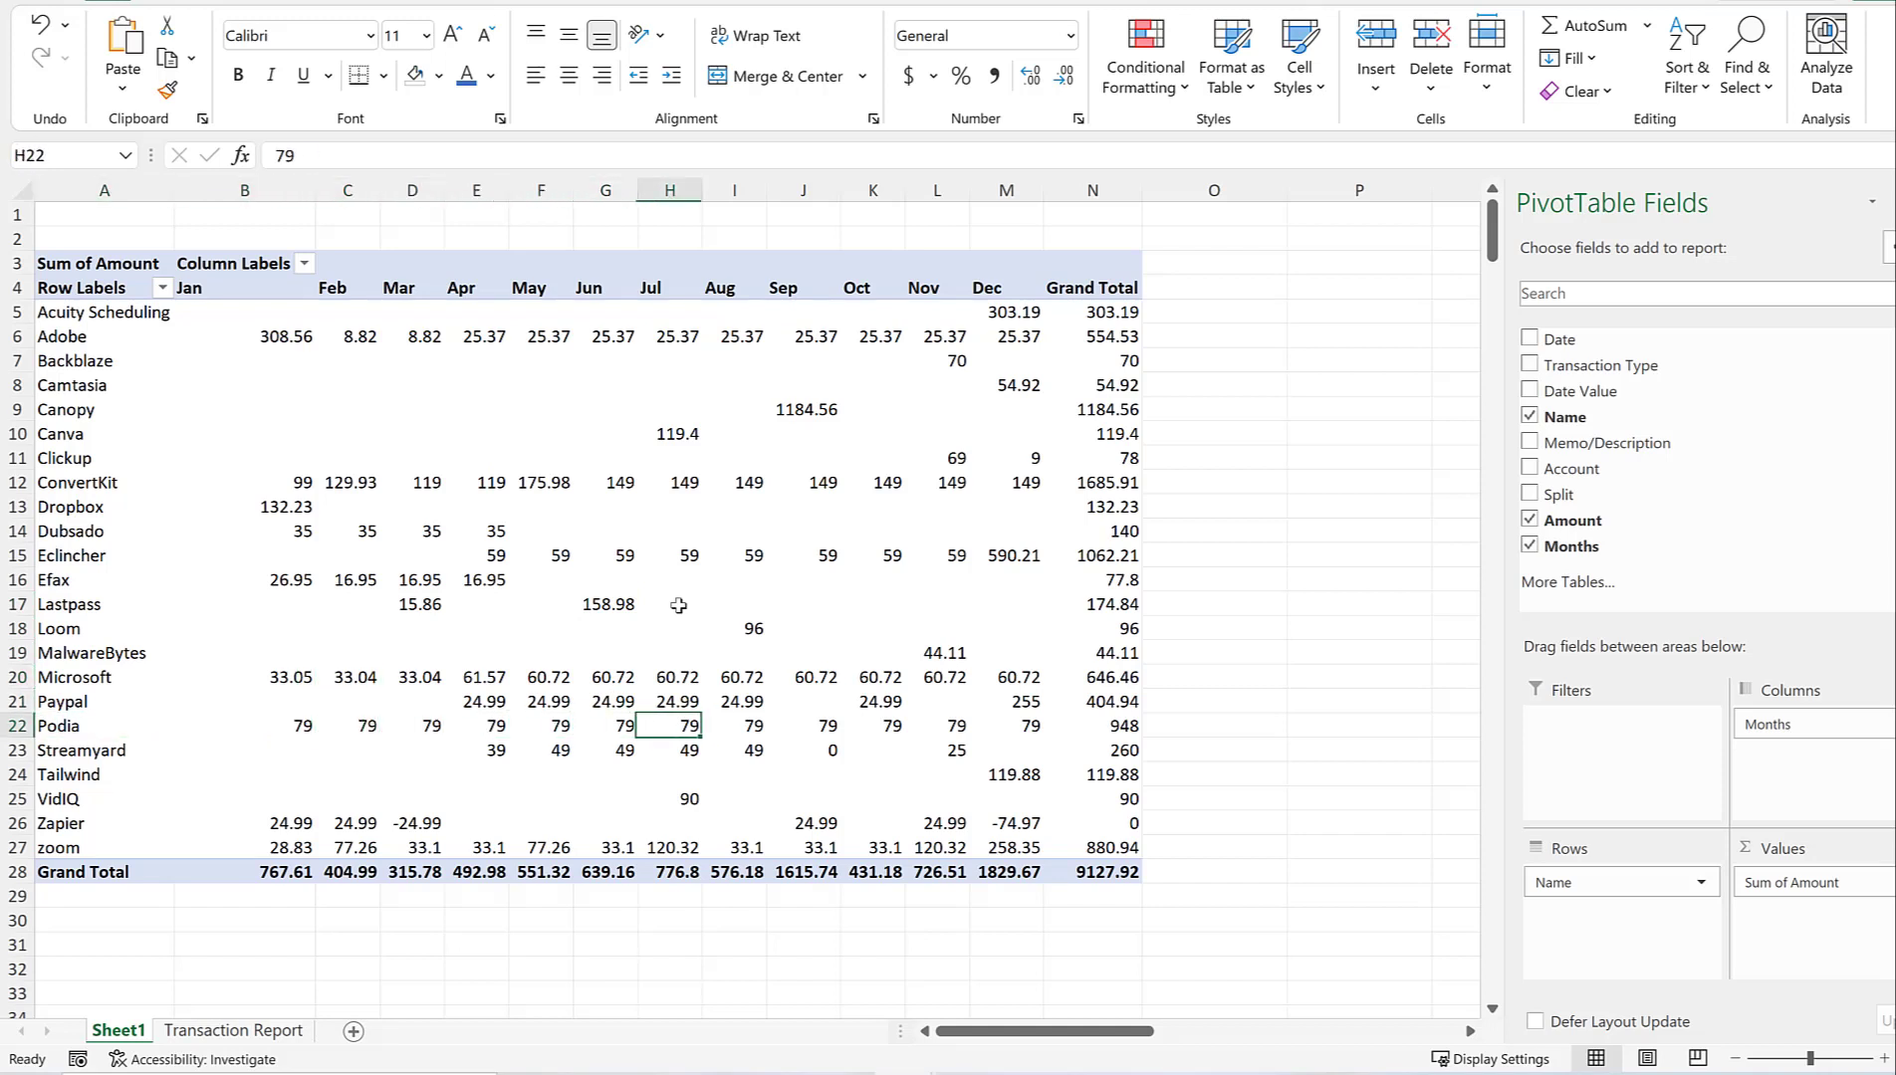
{"action": "key", "text": "Left"}
{"action": "key", "text": "Left"}
{"action": "key", "text": "Right"}
{"action": "key", "text": "Right"}
{"action": "key", "text": "Right"}
{"action": "key", "text": "Right"}
{"action": "key", "text": "Right"}
{"action": "key", "text": "Right"}
{"action": "key", "text": "Right"}
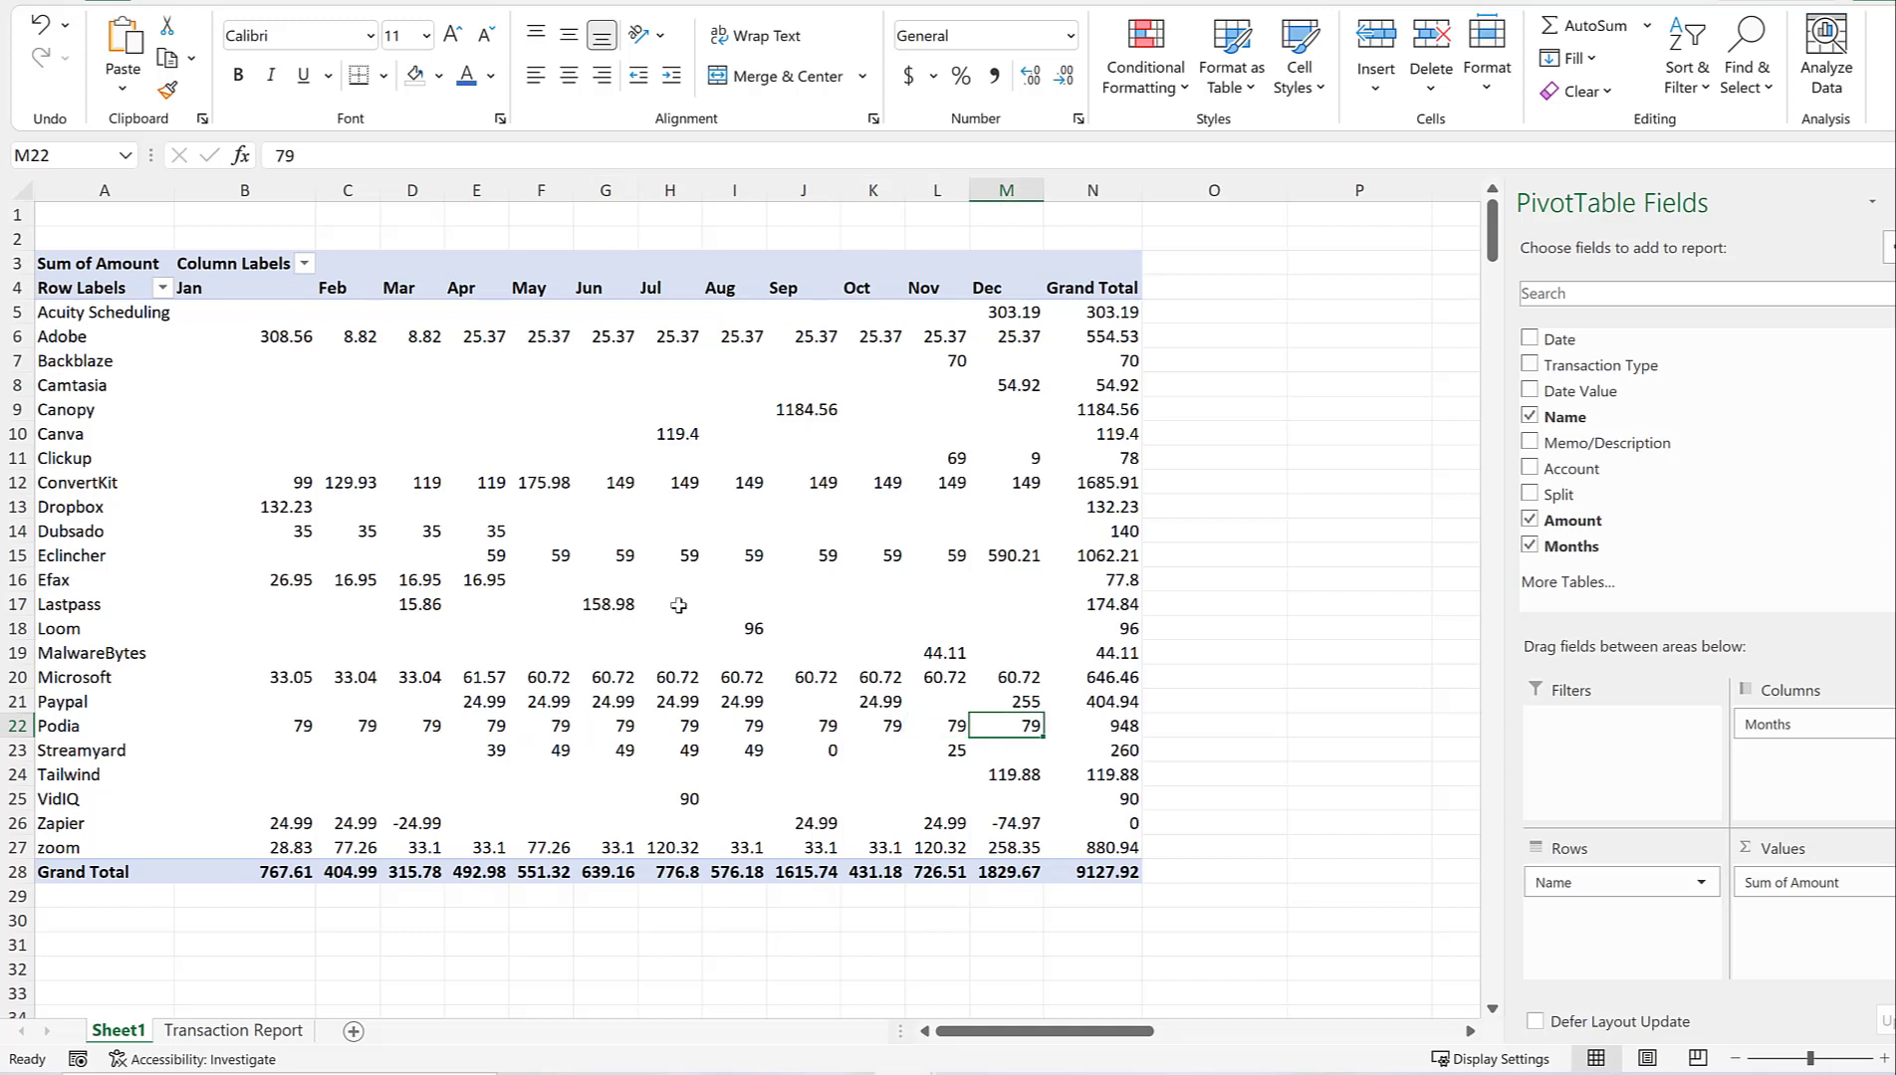
Select Podia's Sep through Dec amounts in row 22 to check their total, and clear the selection.
{"action": "key", "text": "shift+Left"}
{"action": "key", "text": "shift+Left"}
{"action": "key", "text": "shift+Left"}
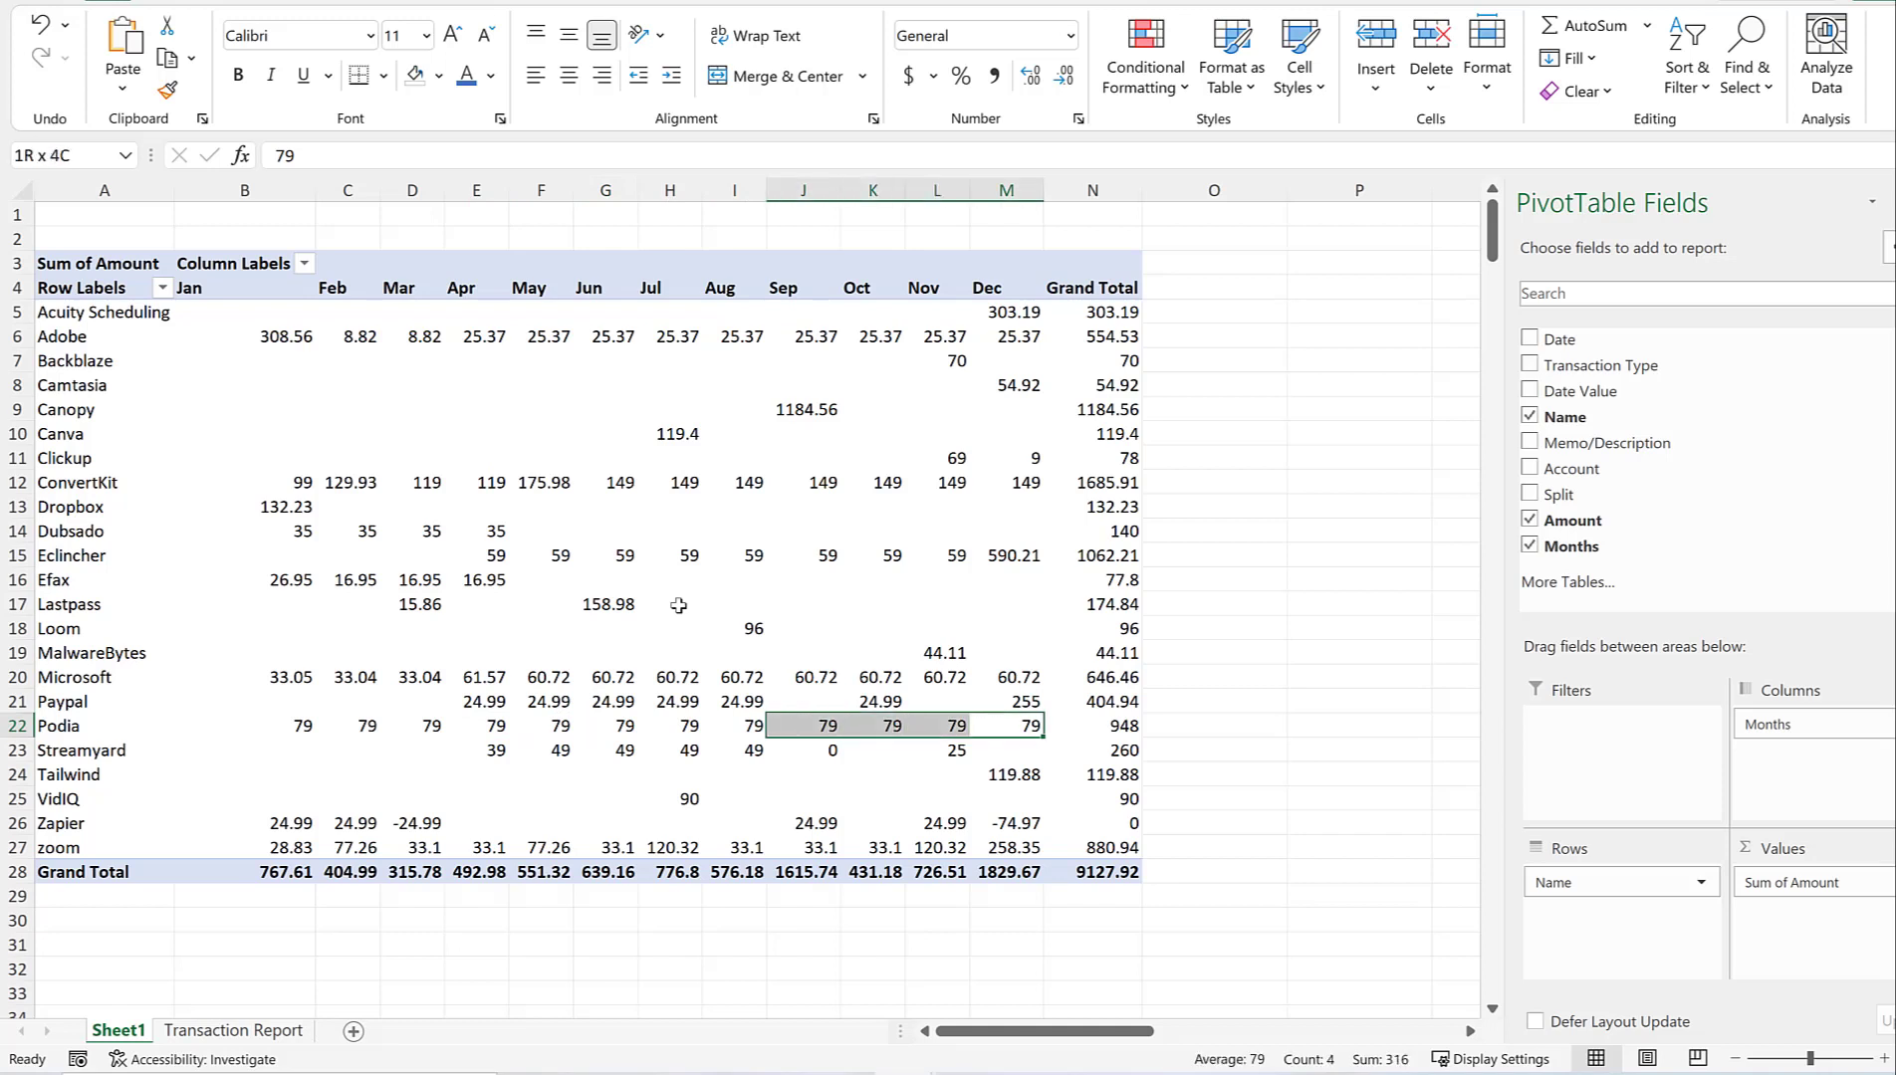
{"action": "key", "text": "Right"}
{"action": "key", "text": "Left"}
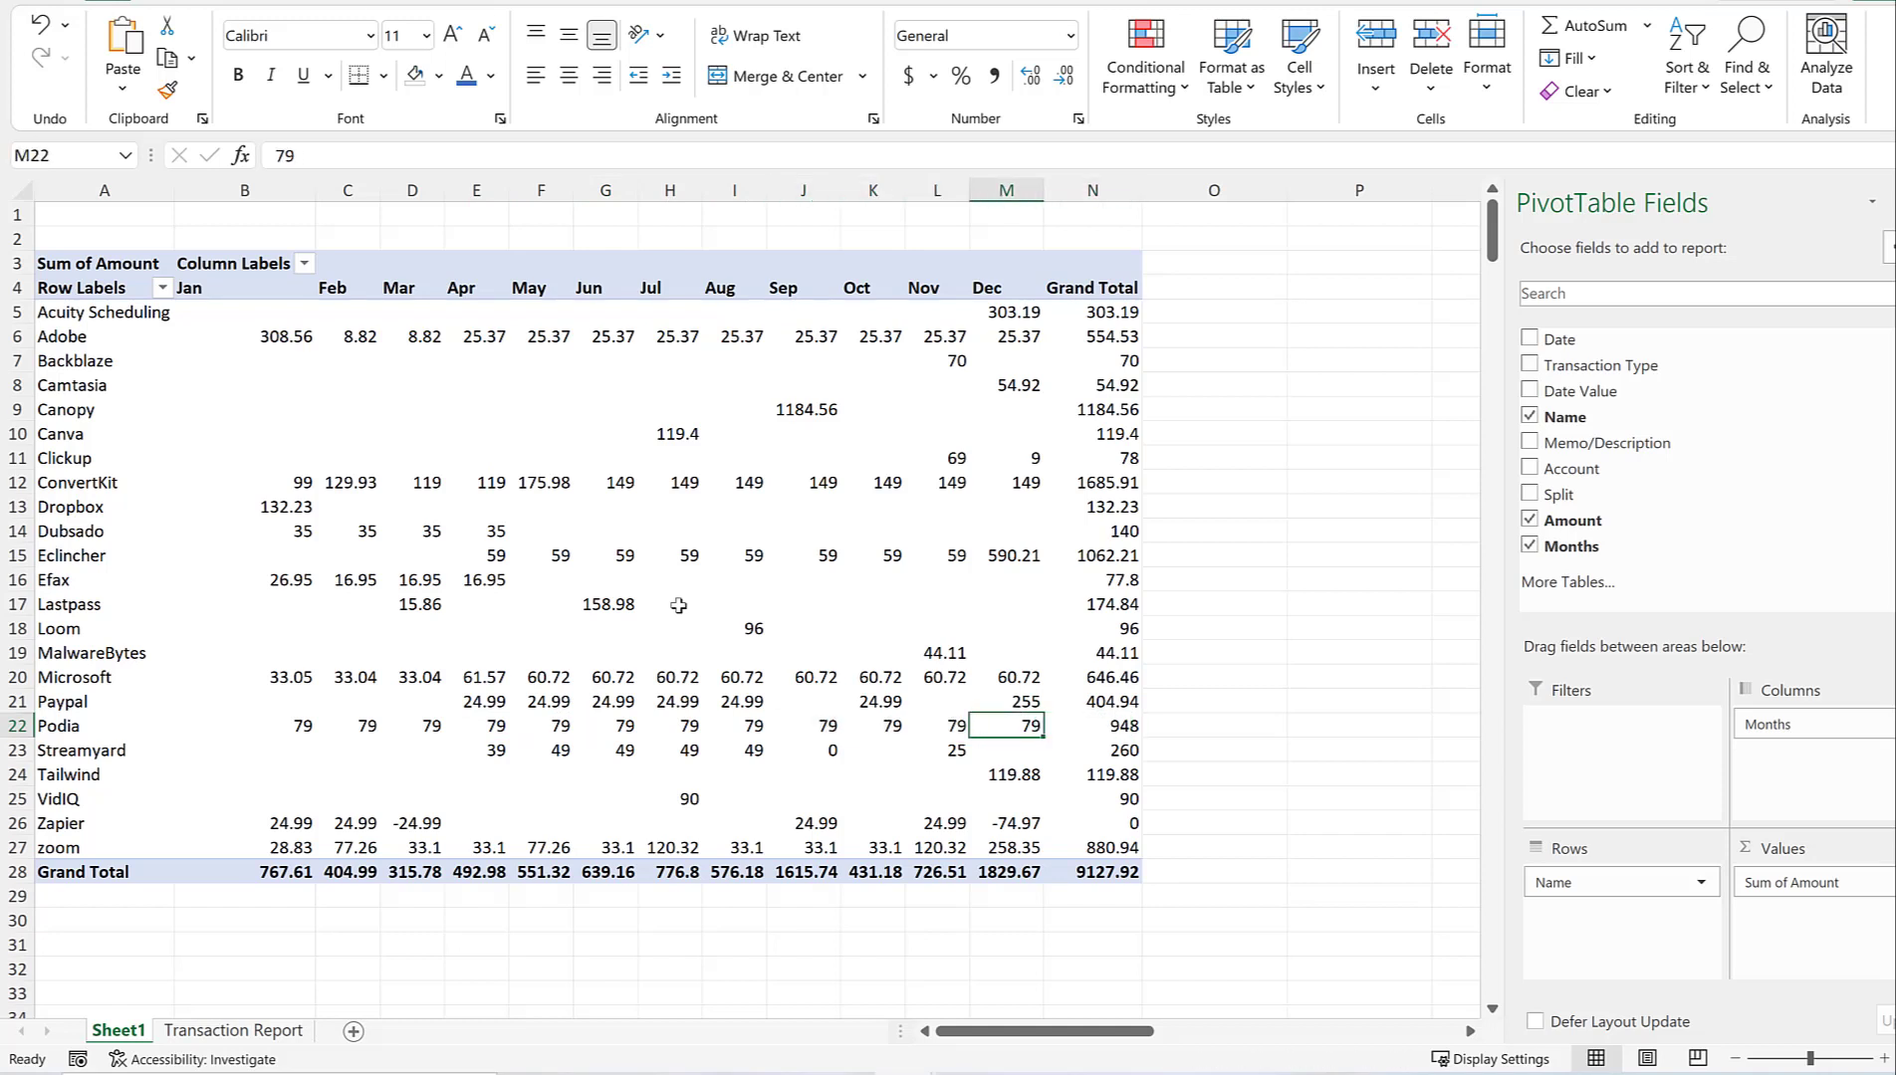
Check Paypal's Dec amount in row 21, and review Streamyard's amounts in row 23 from Dec backward.
{"action": "key", "text": "Up"}
{"action": "key", "text": "Down"}
{"action": "key", "text": "Down"}
{"action": "key", "text": "Left"}
{"action": "key", "text": "Left"}
{"action": "key", "text": "Left"}
{"action": "key", "text": "Left"}
{"action": "key", "text": "Left"}
{"action": "key", "text": "Left"}
{"action": "key", "text": "Left"}
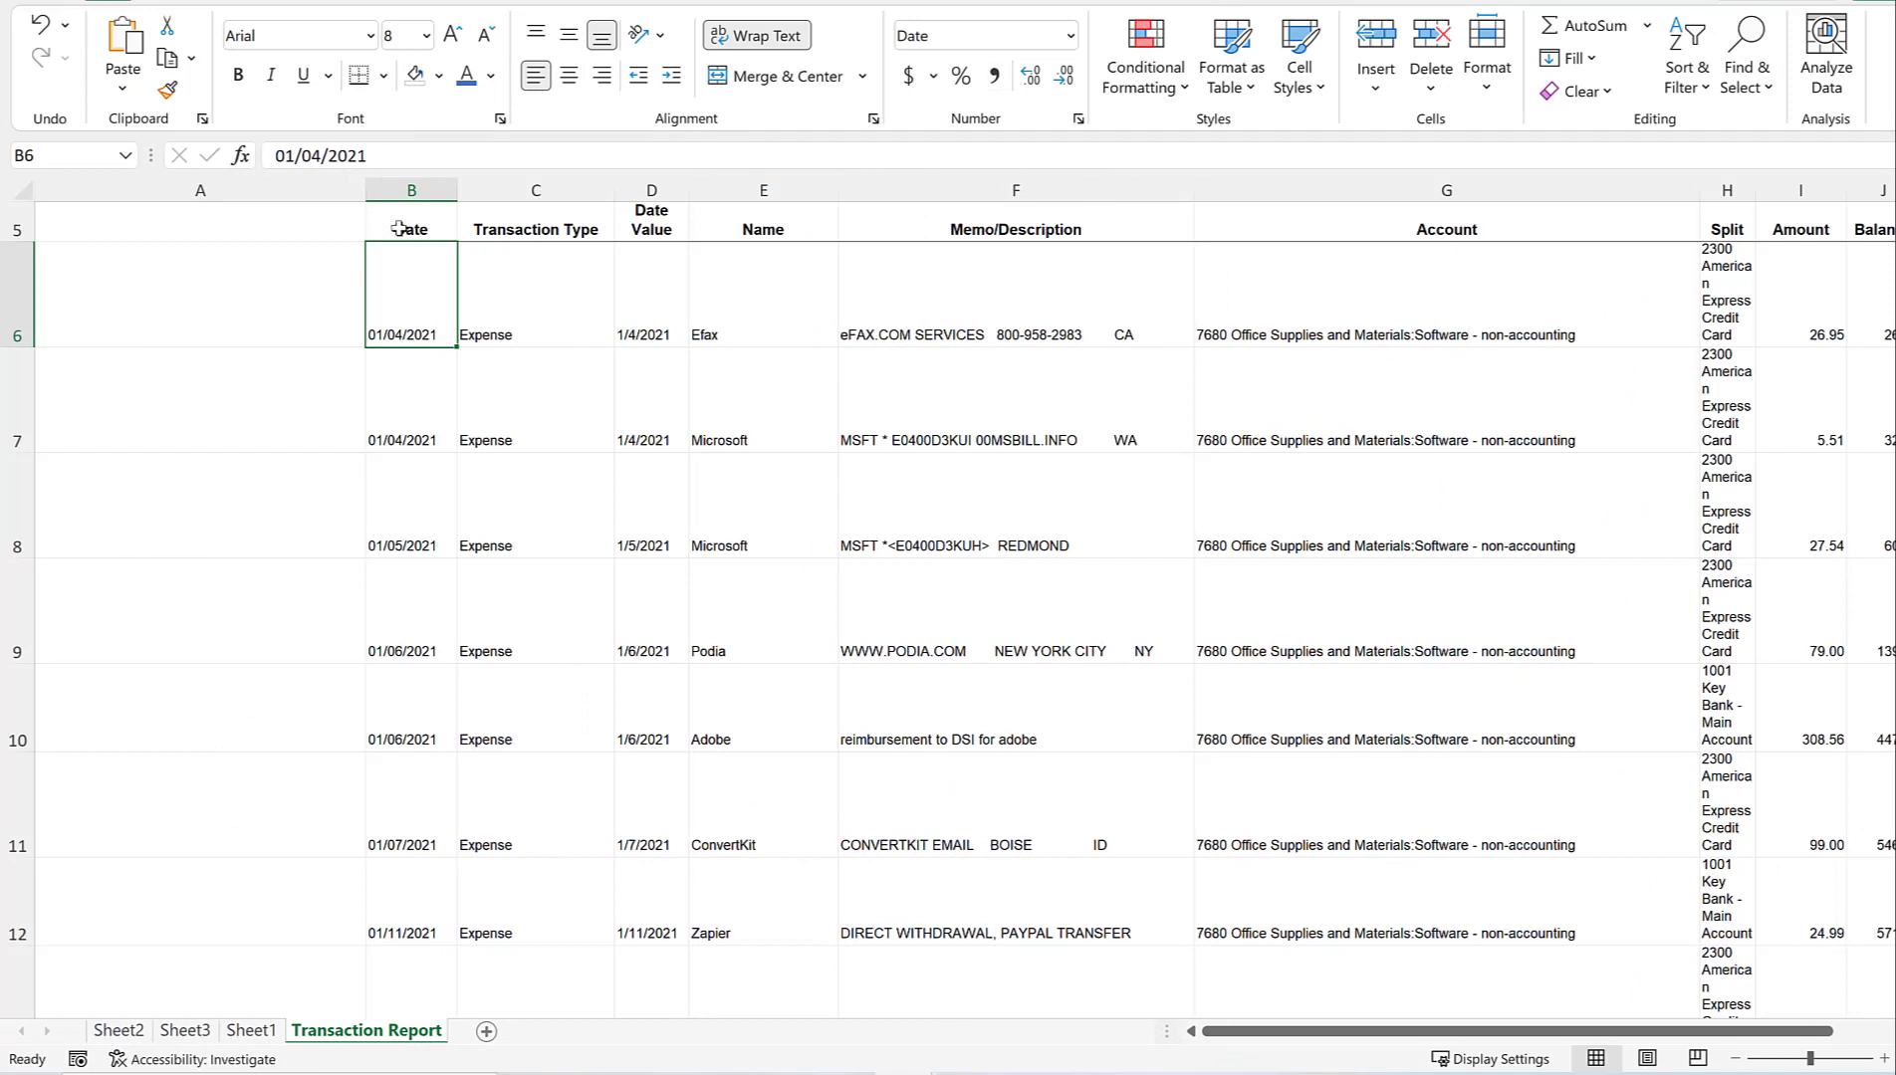
Create a PivotTable on a new worksheet from the Transaction Report range B5:I149, headers included and Balance left out.
{"action": "left_click_drag", "start_coordinate": [407, 229], "coordinate": [1836, 241]}
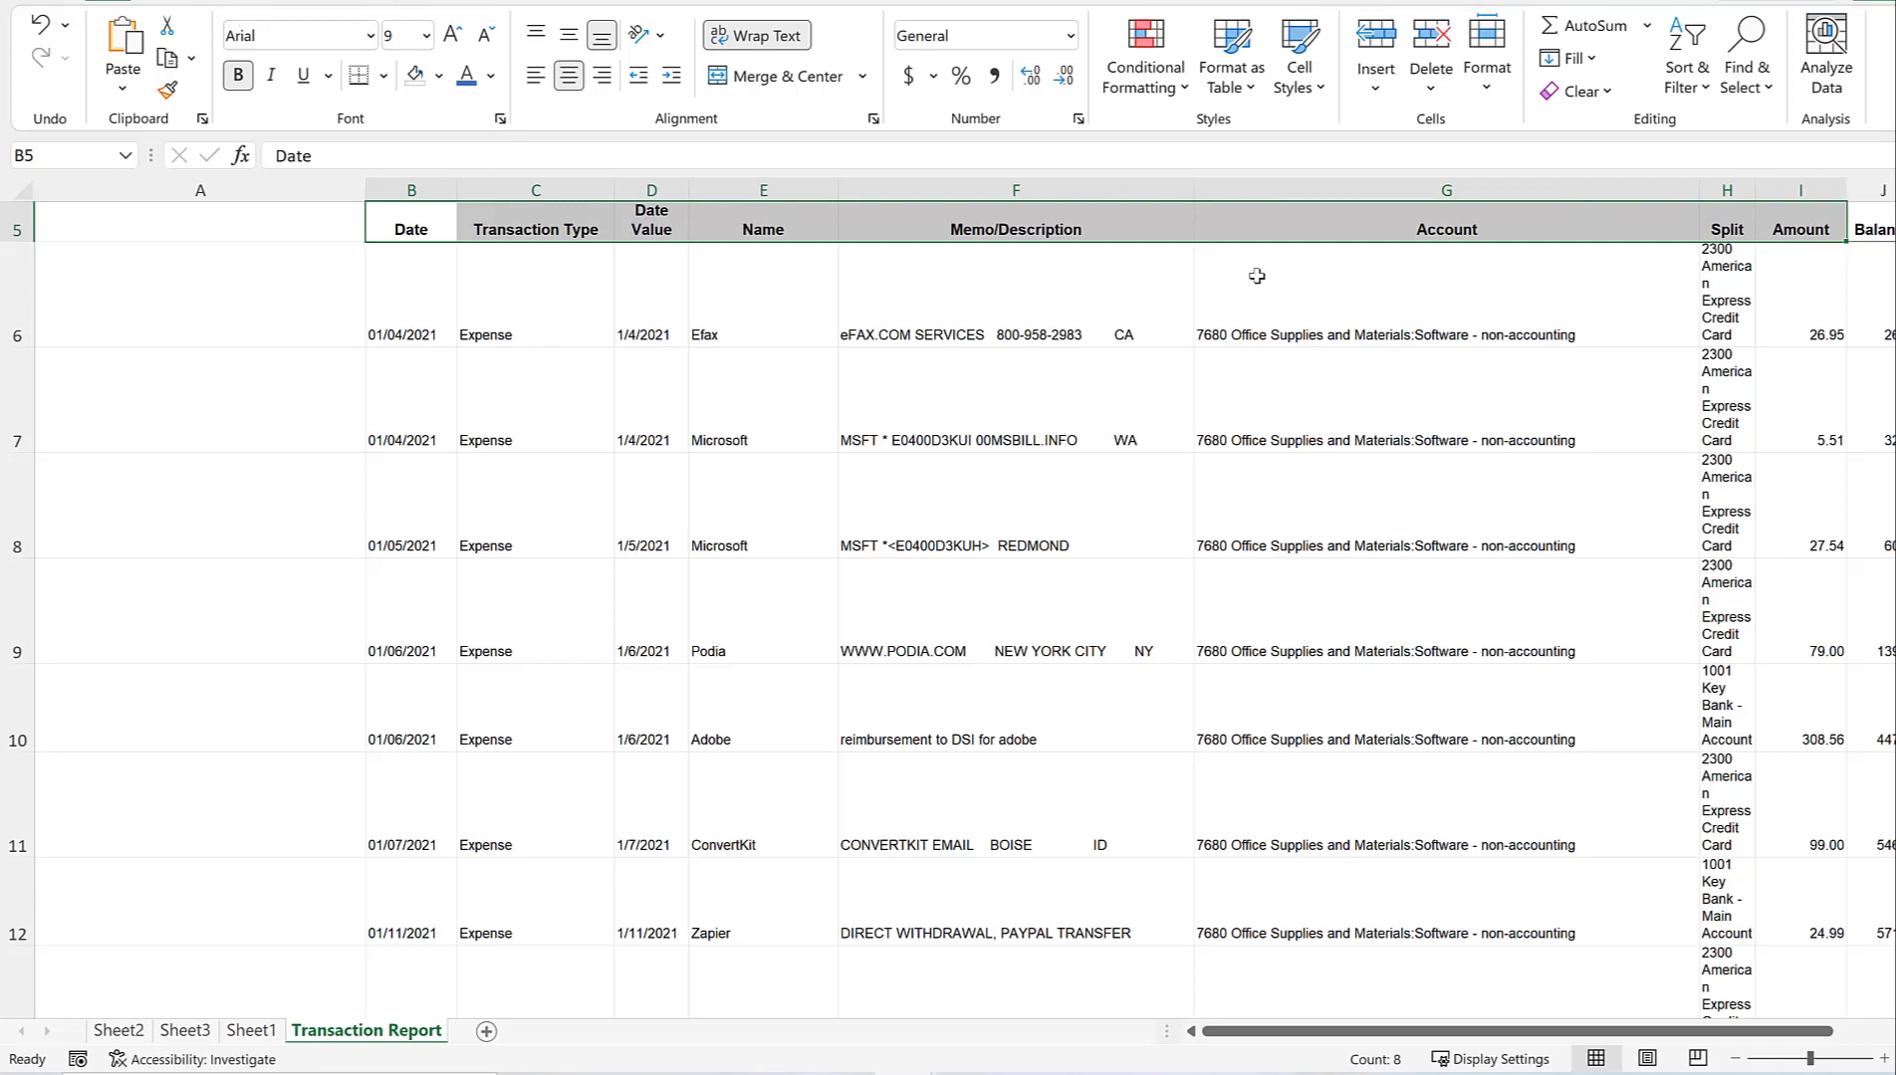
{"action": "key", "text": "ctrl+shift+Down"}
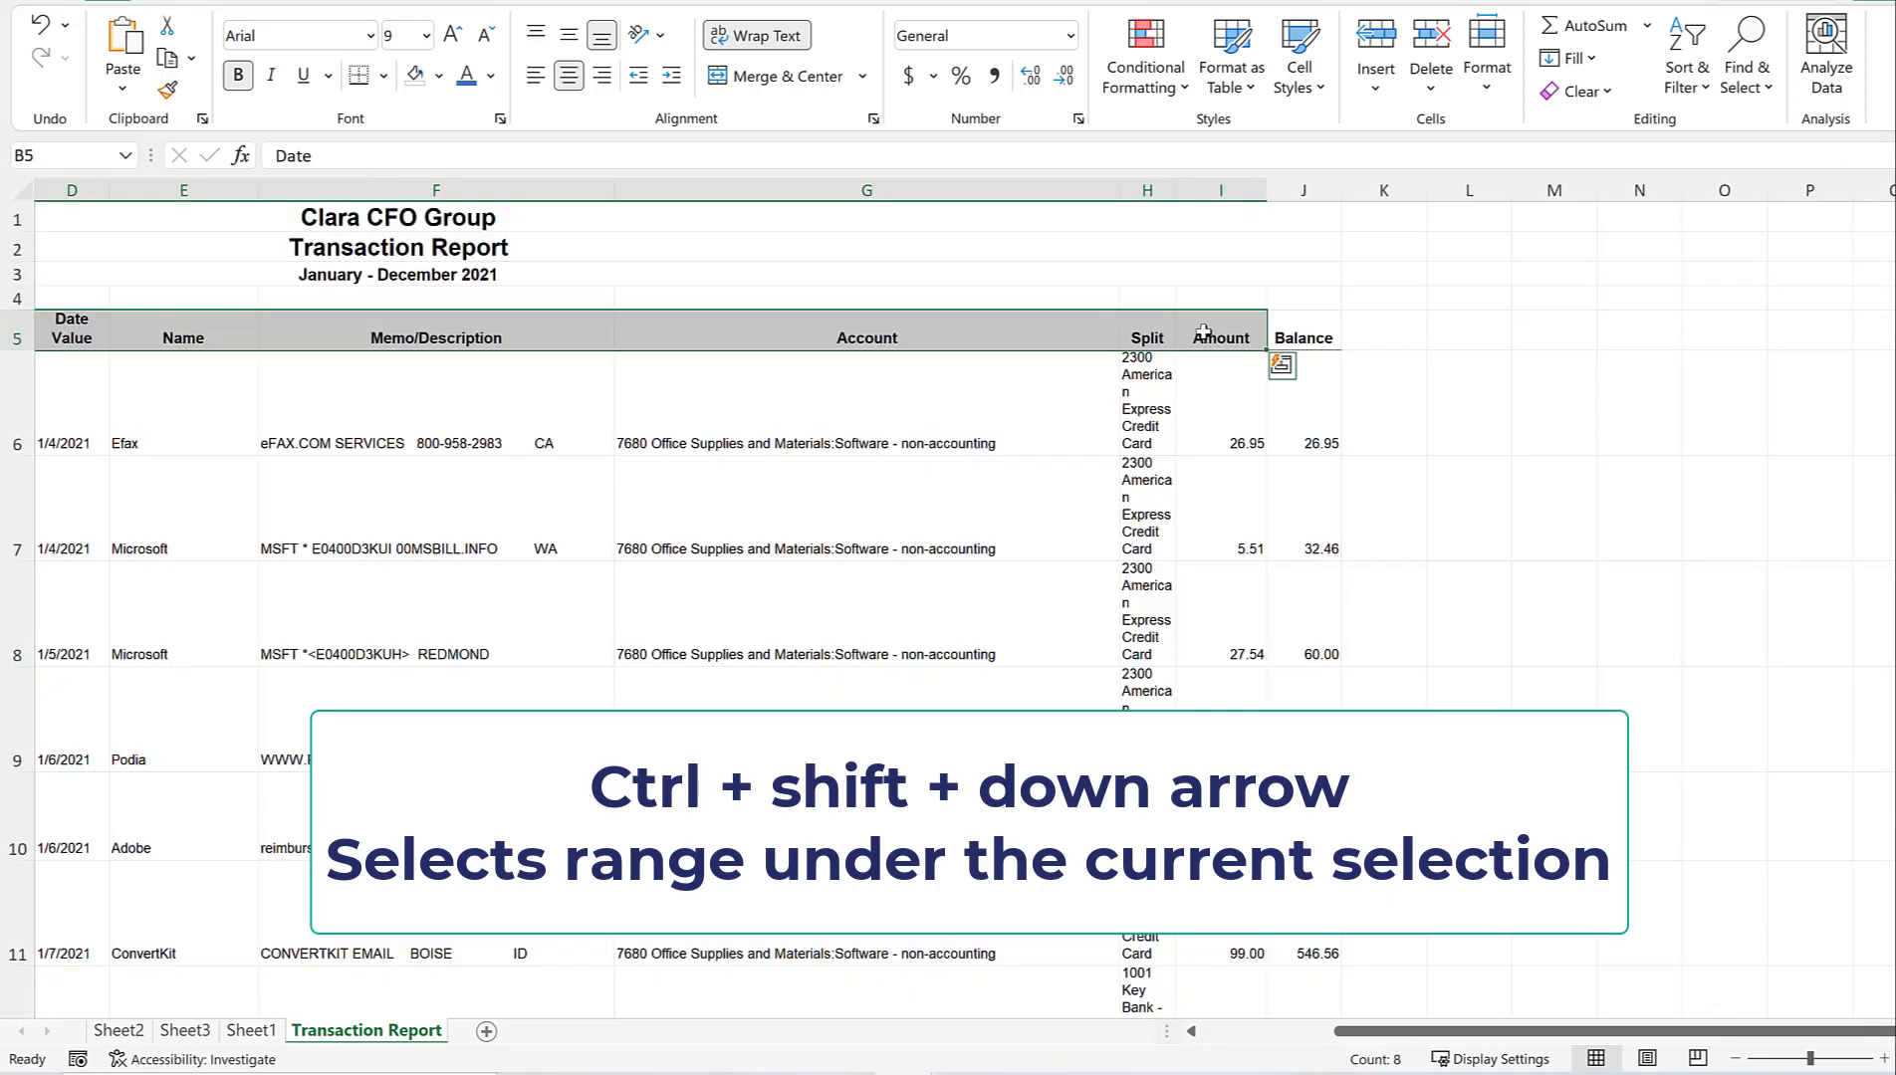
{"action": "key", "text": "ctrl+shift+Down"}
{"action": "left_click_drag", "start_coordinate": [1406, 1032], "coordinate": [1257, 1034]}
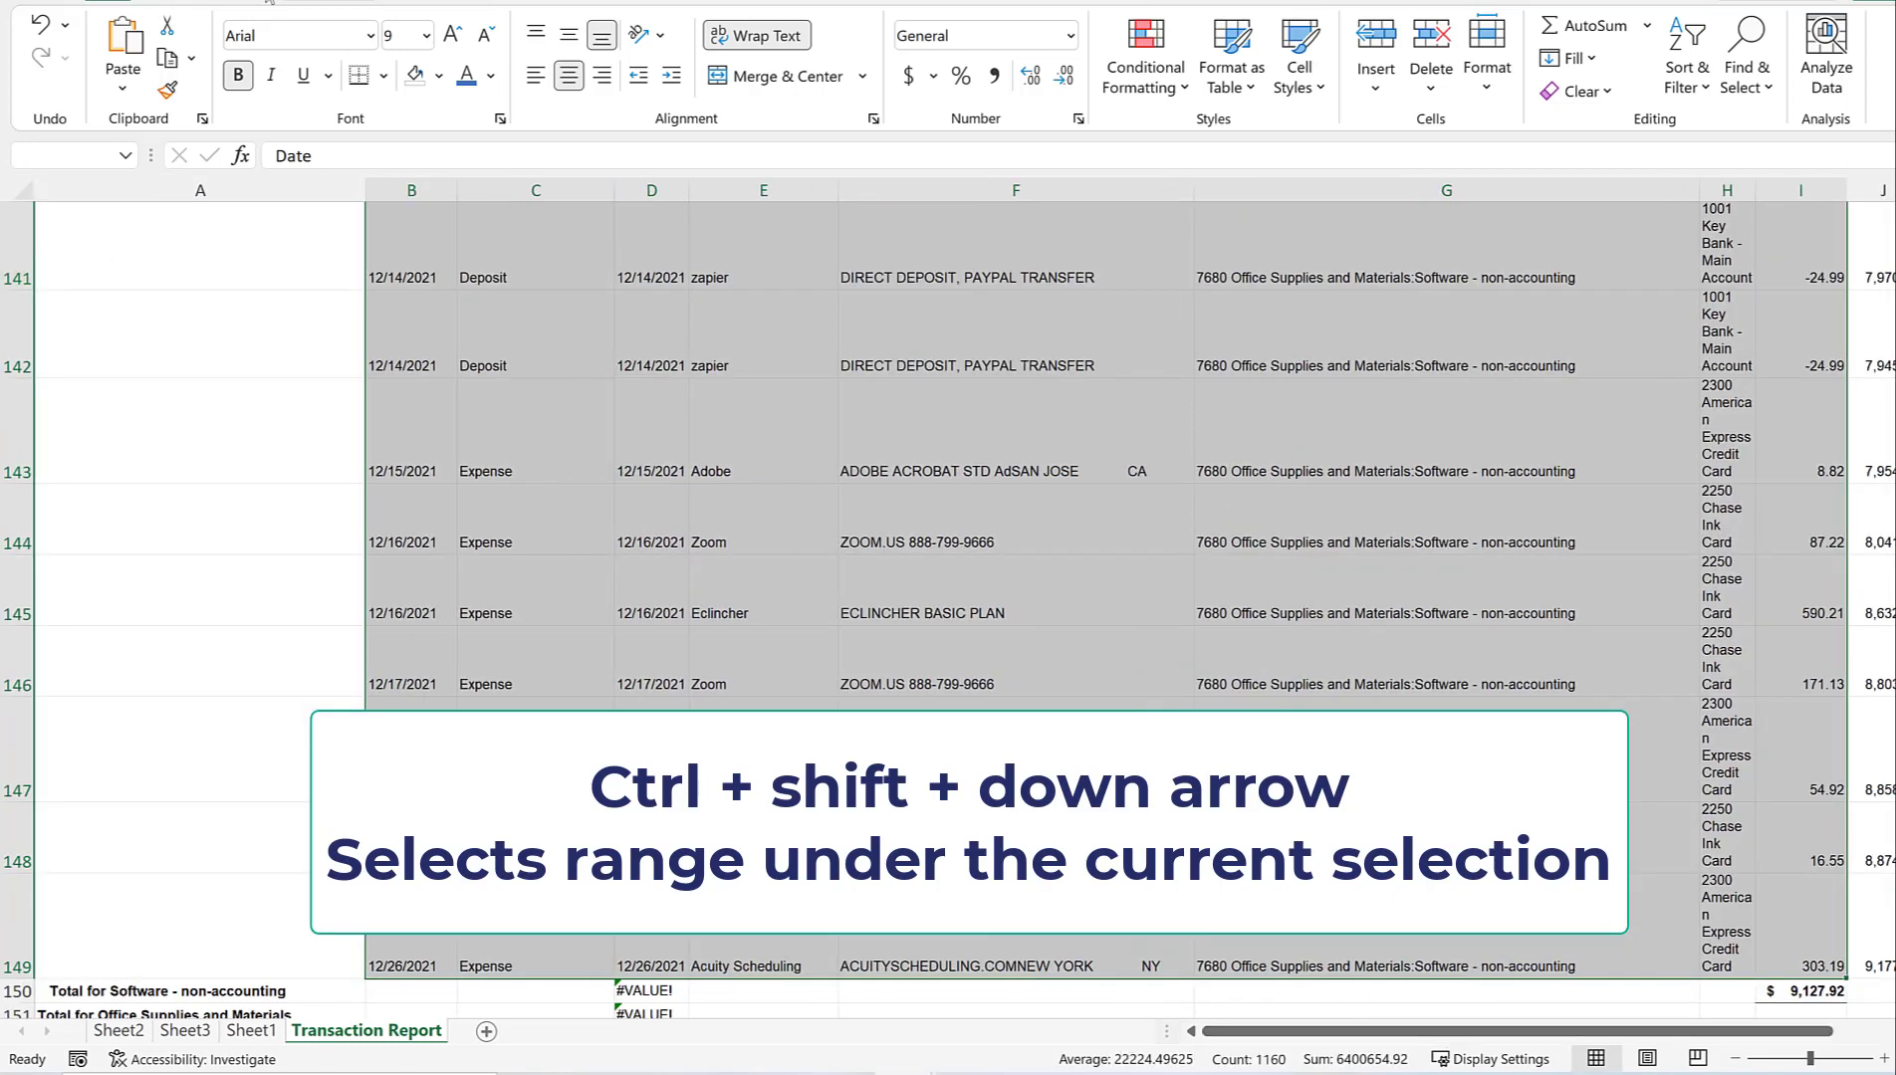
{"action": "left_click", "coordinate": [175, 2]}
{"action": "left_click", "coordinate": [62, 49]}
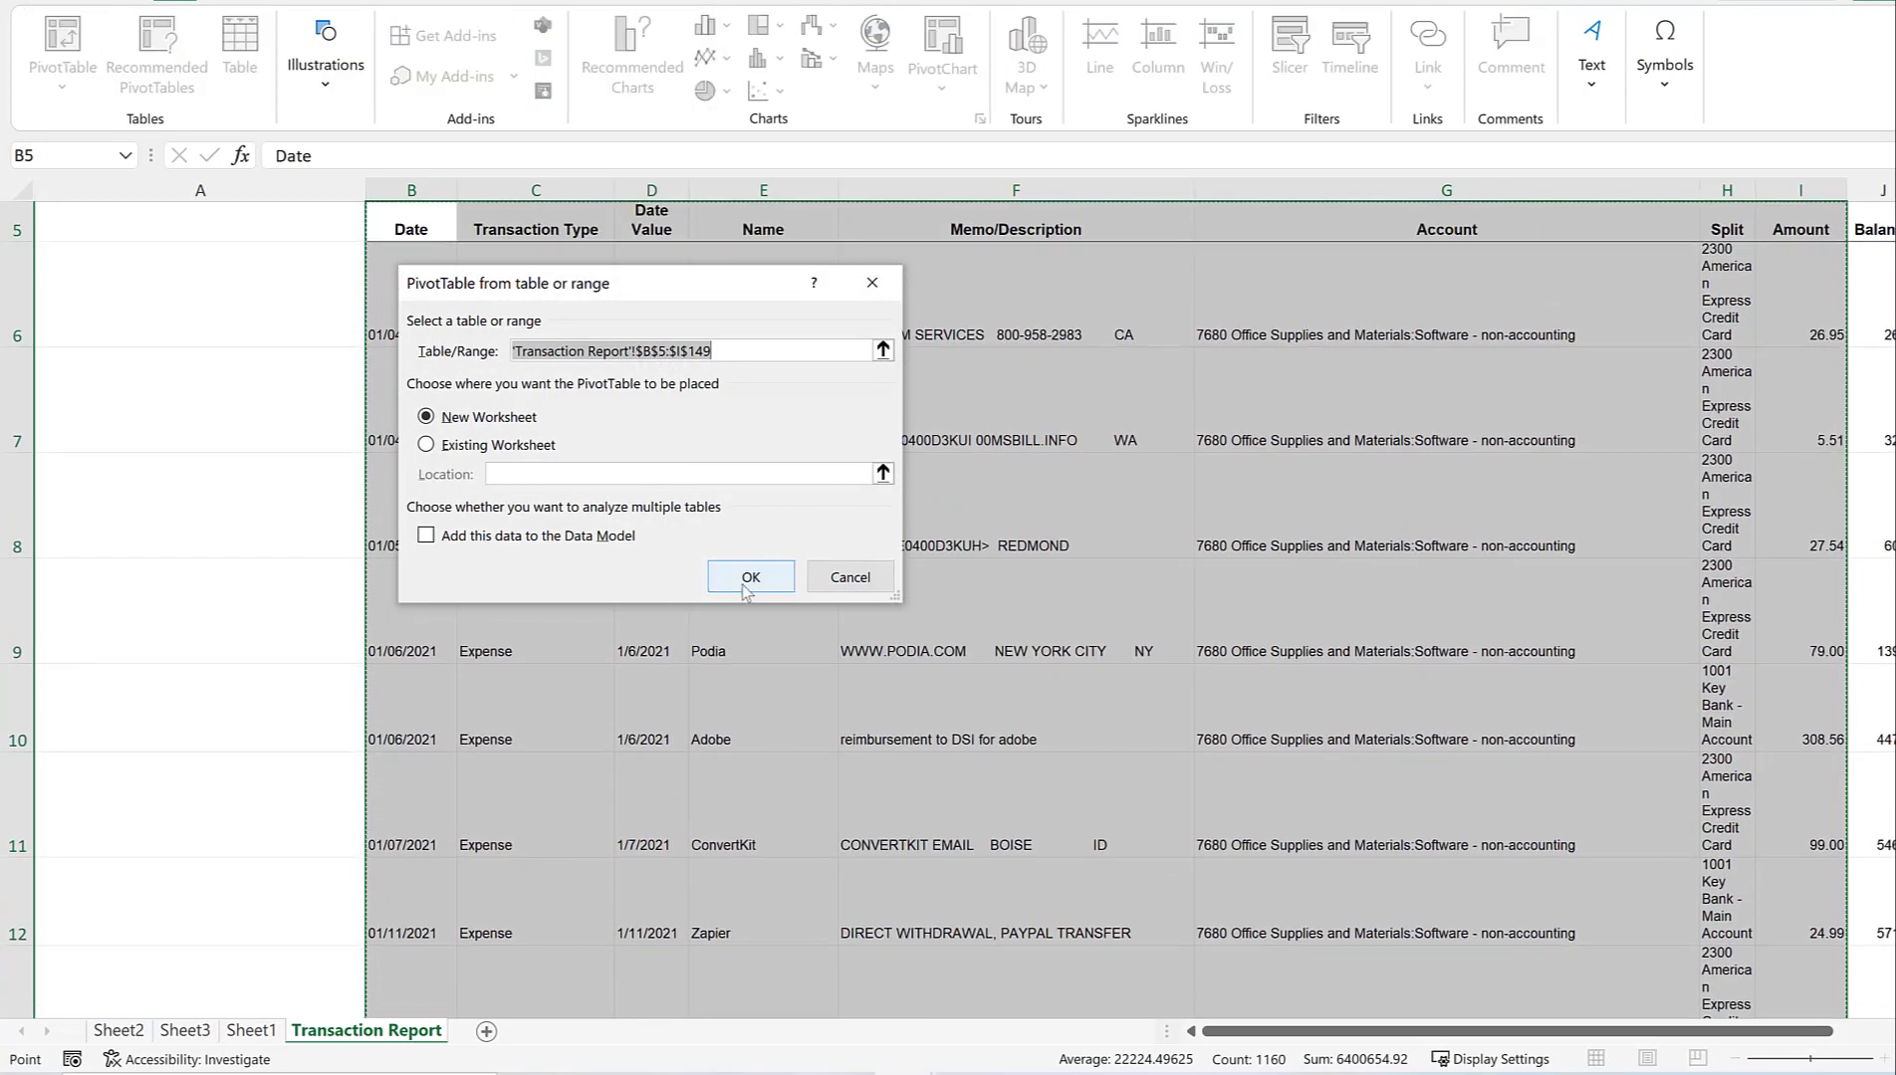
{"action": "left_click", "coordinate": [751, 577]}
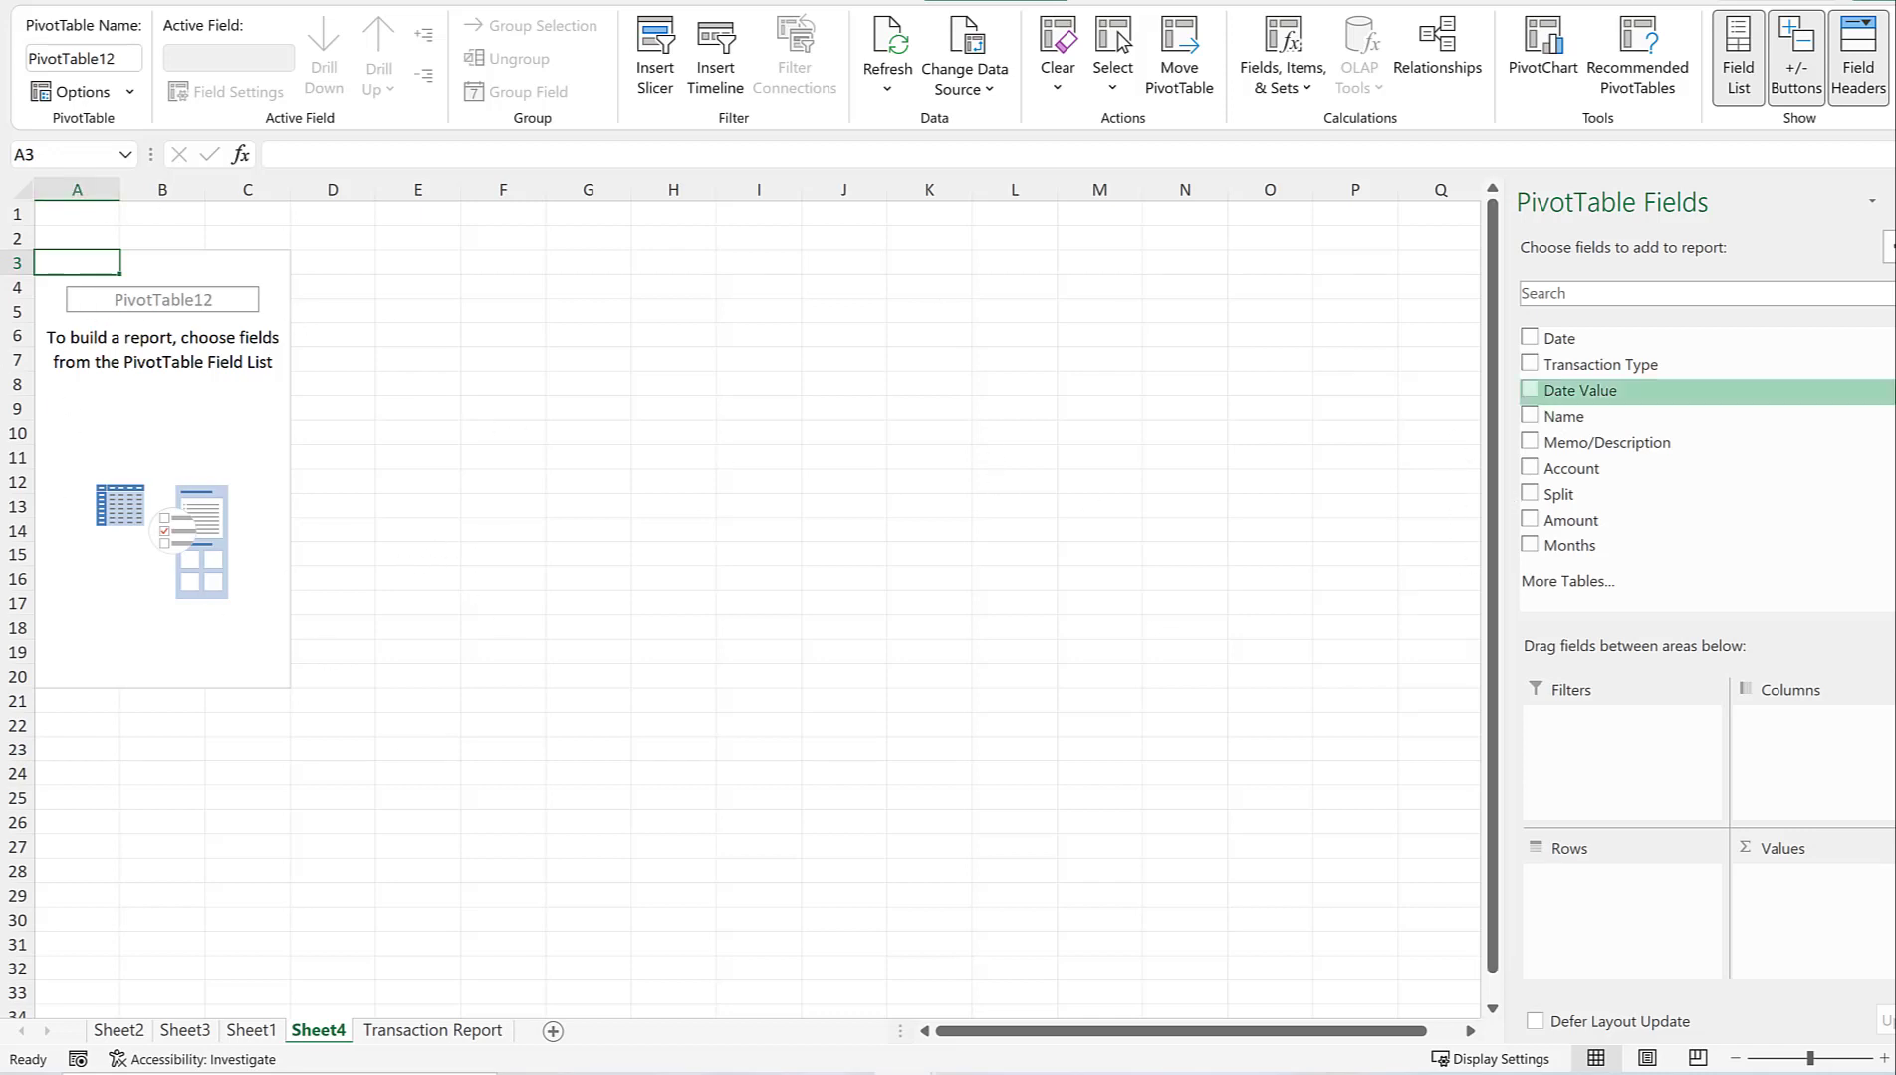
Add the Date Value, Name and Amount fields to the new PivotTable.
{"action": "left_click", "coordinate": [1529, 393]}
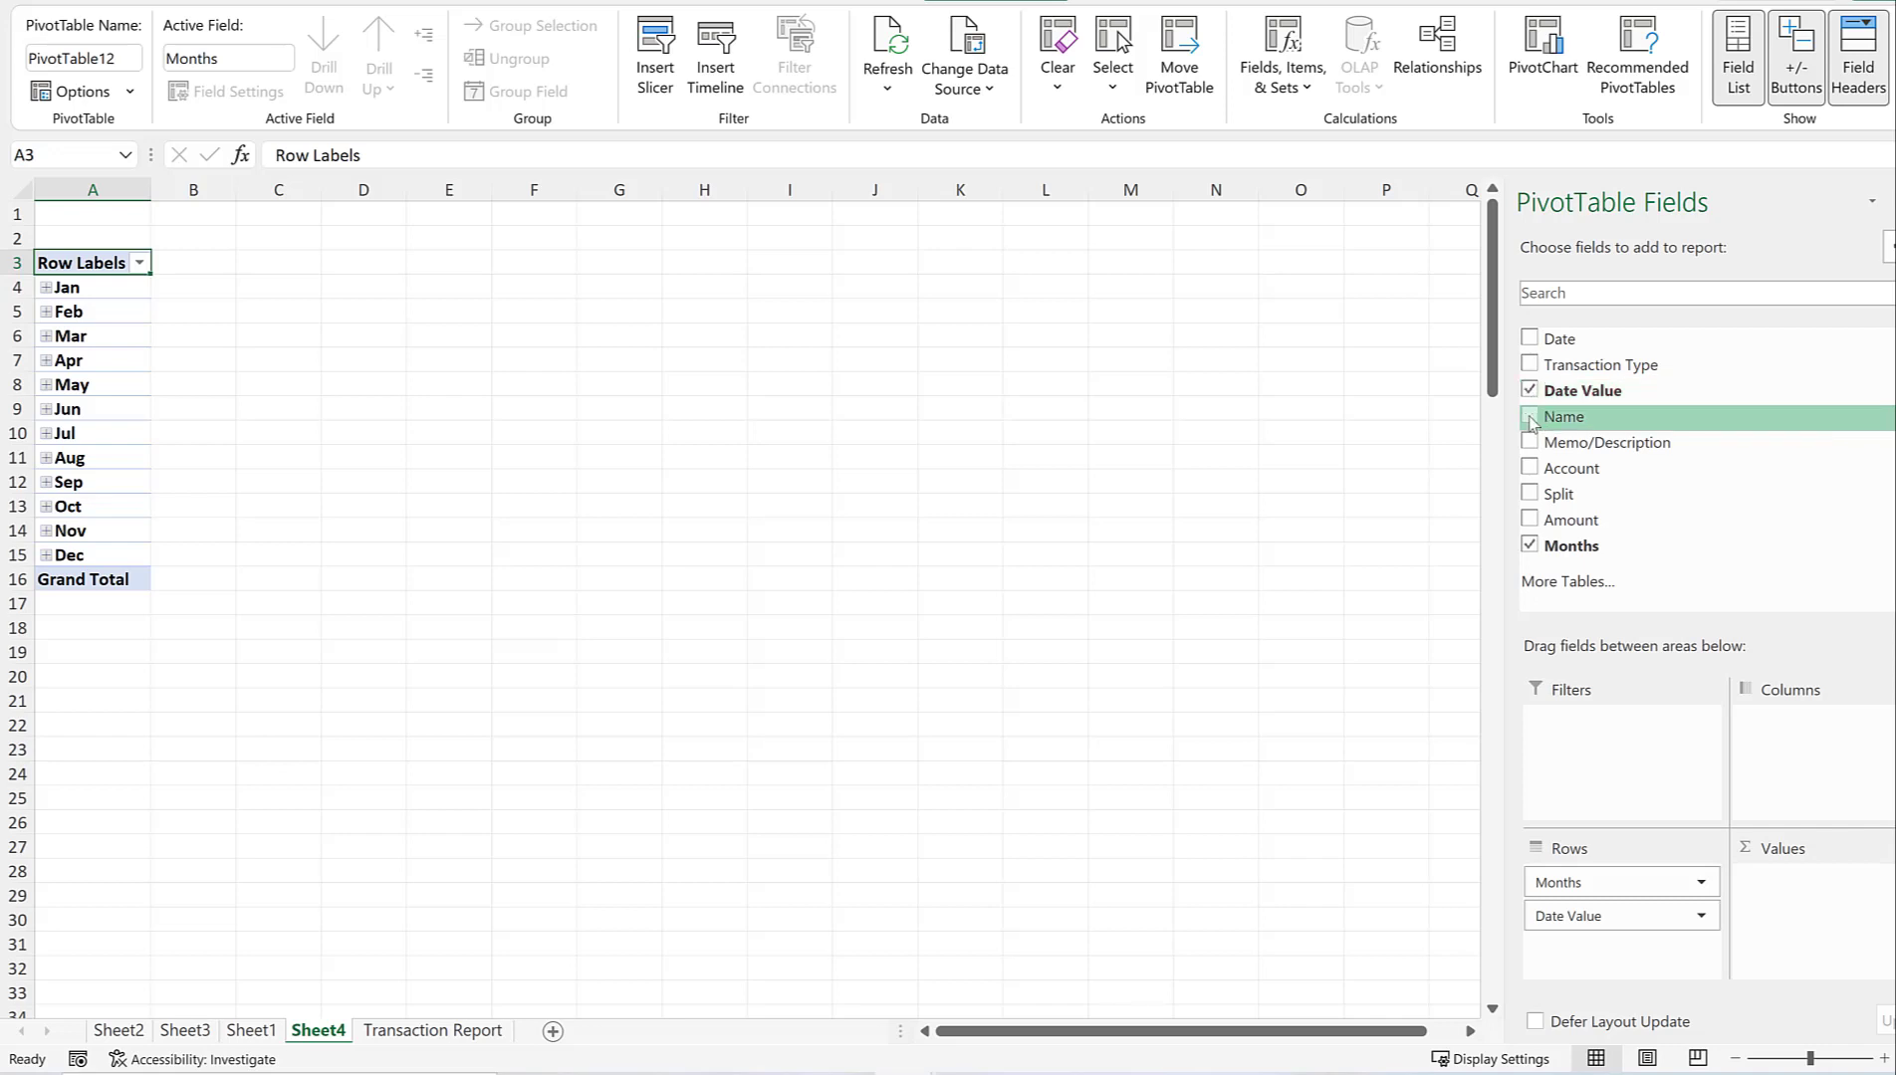
{"action": "left_click", "coordinate": [1530, 419]}
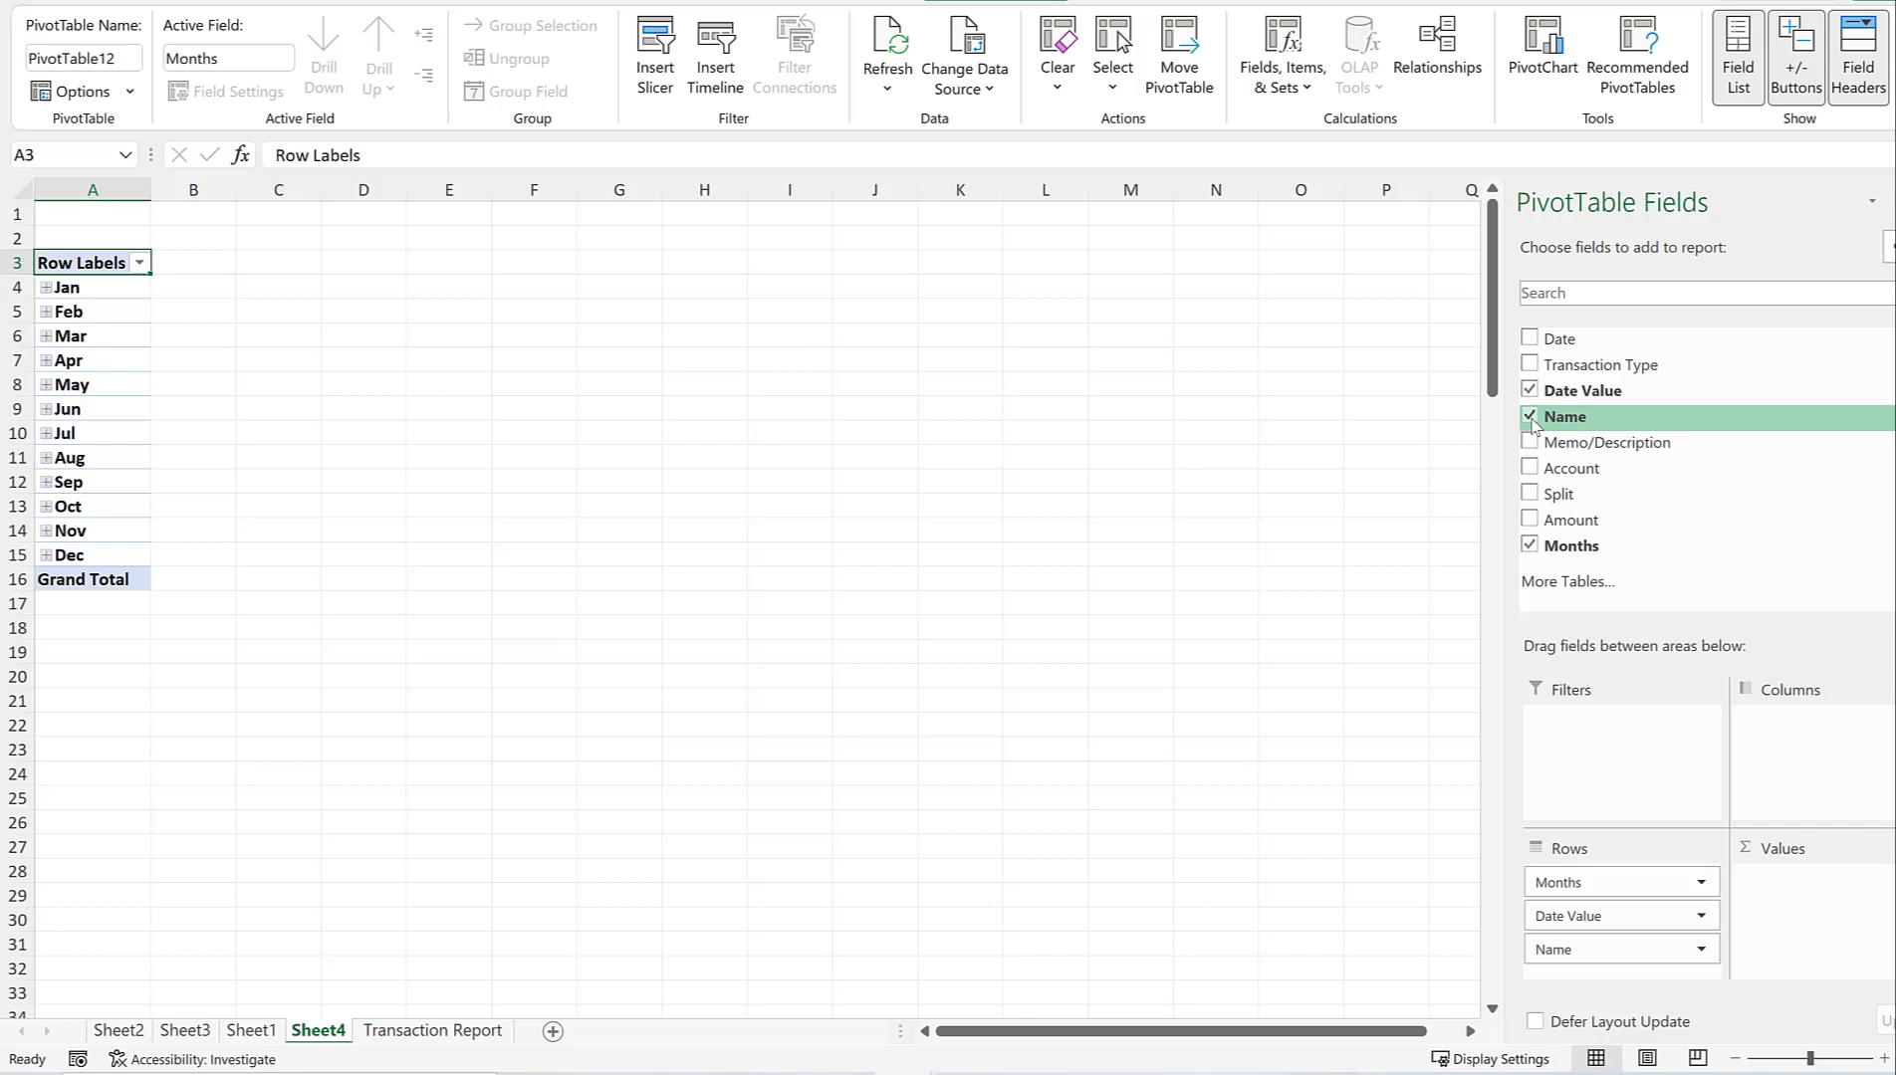
{"action": "left_click", "coordinate": [1531, 522]}
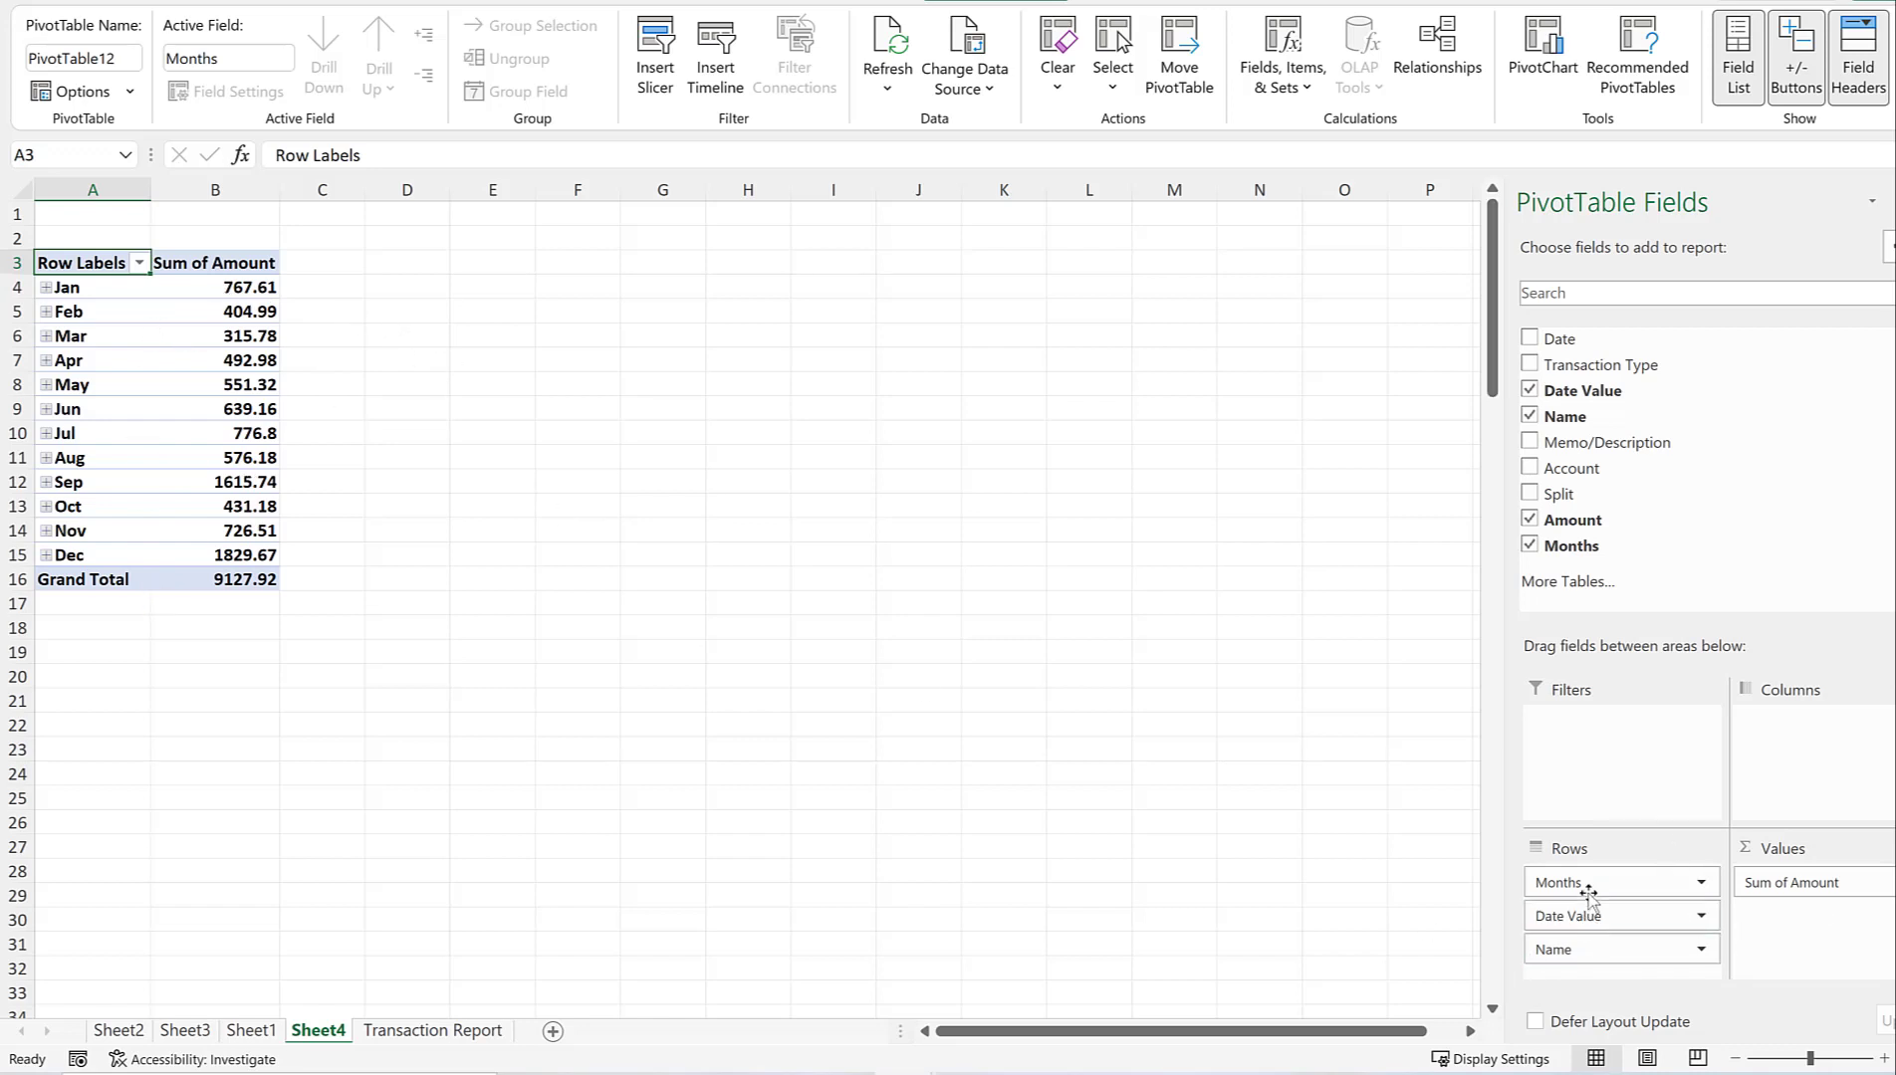
Use Months as the PivotTable's columns and remove Date Value from its rows.
{"action": "left_click_drag", "start_coordinate": [1583, 889], "coordinate": [1781, 769]}
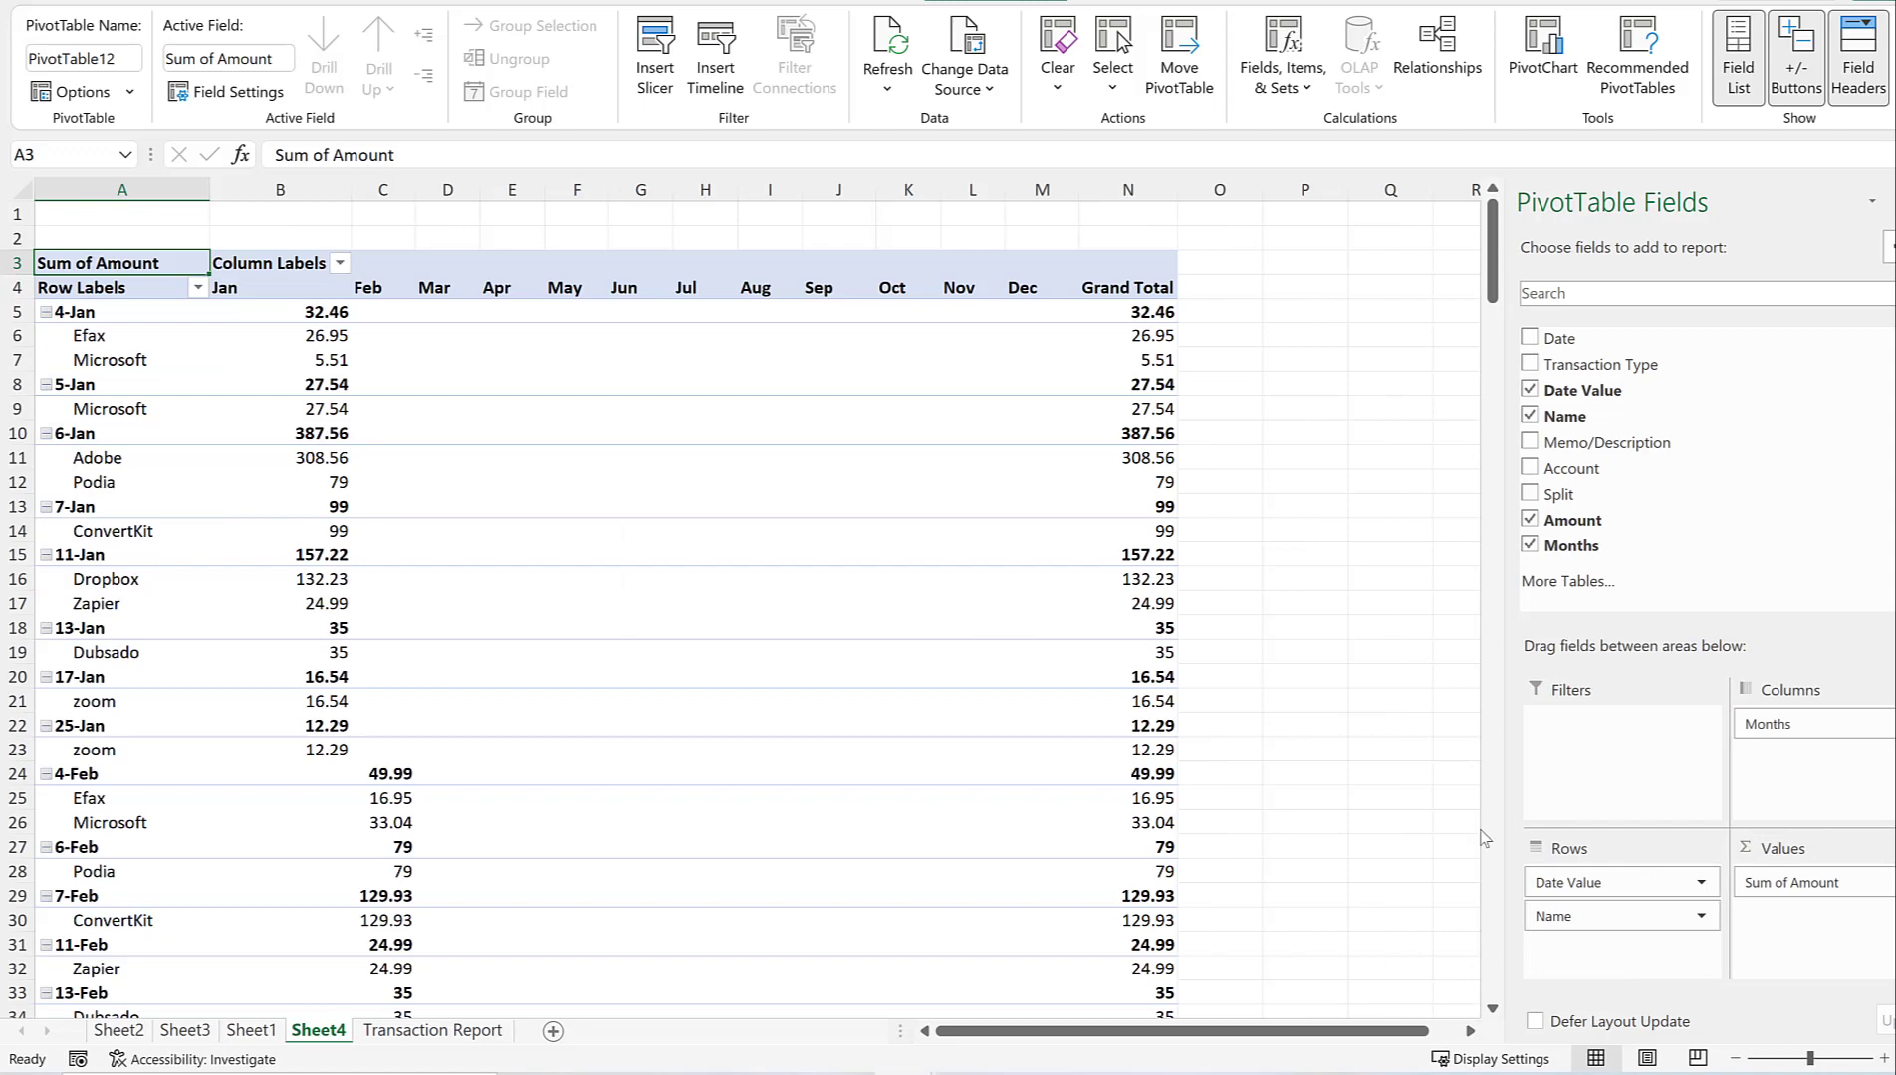
{"action": "left_click", "coordinate": [1701, 882]}
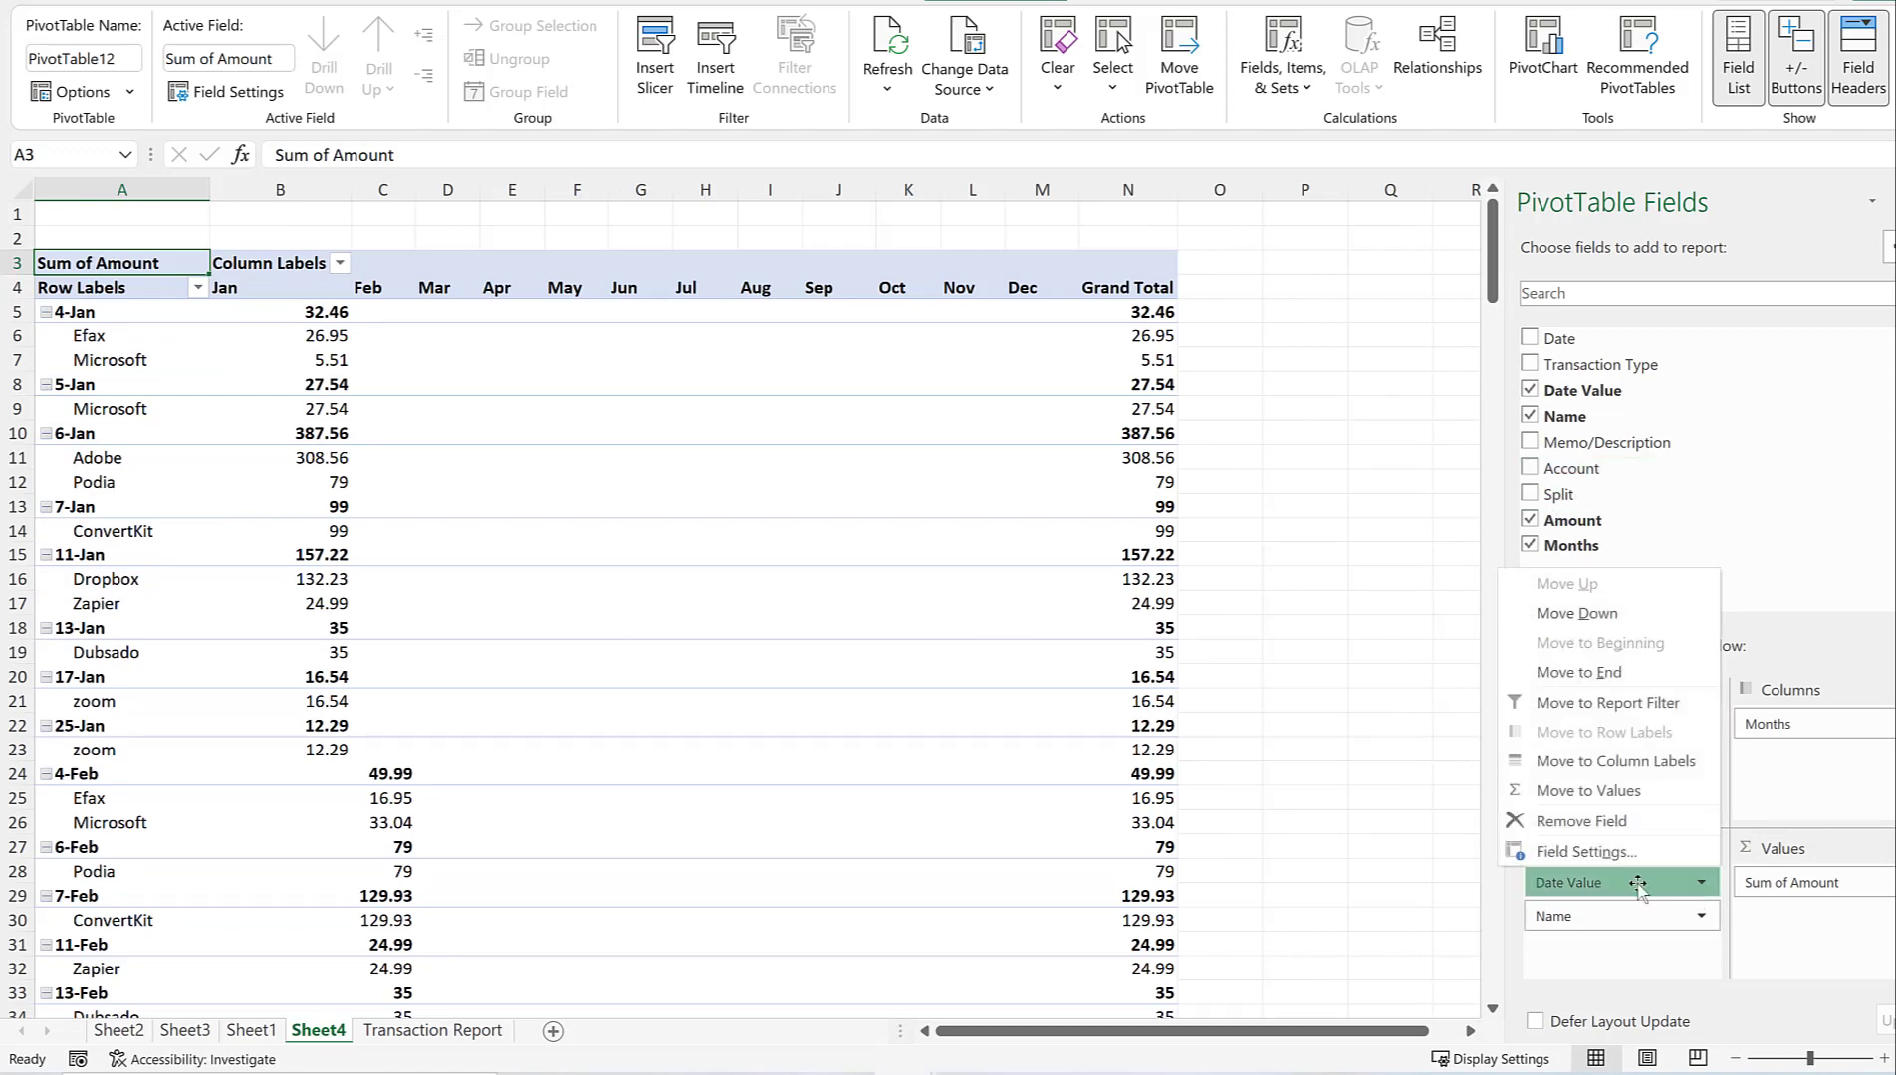
{"action": "left_click", "coordinate": [1579, 822]}
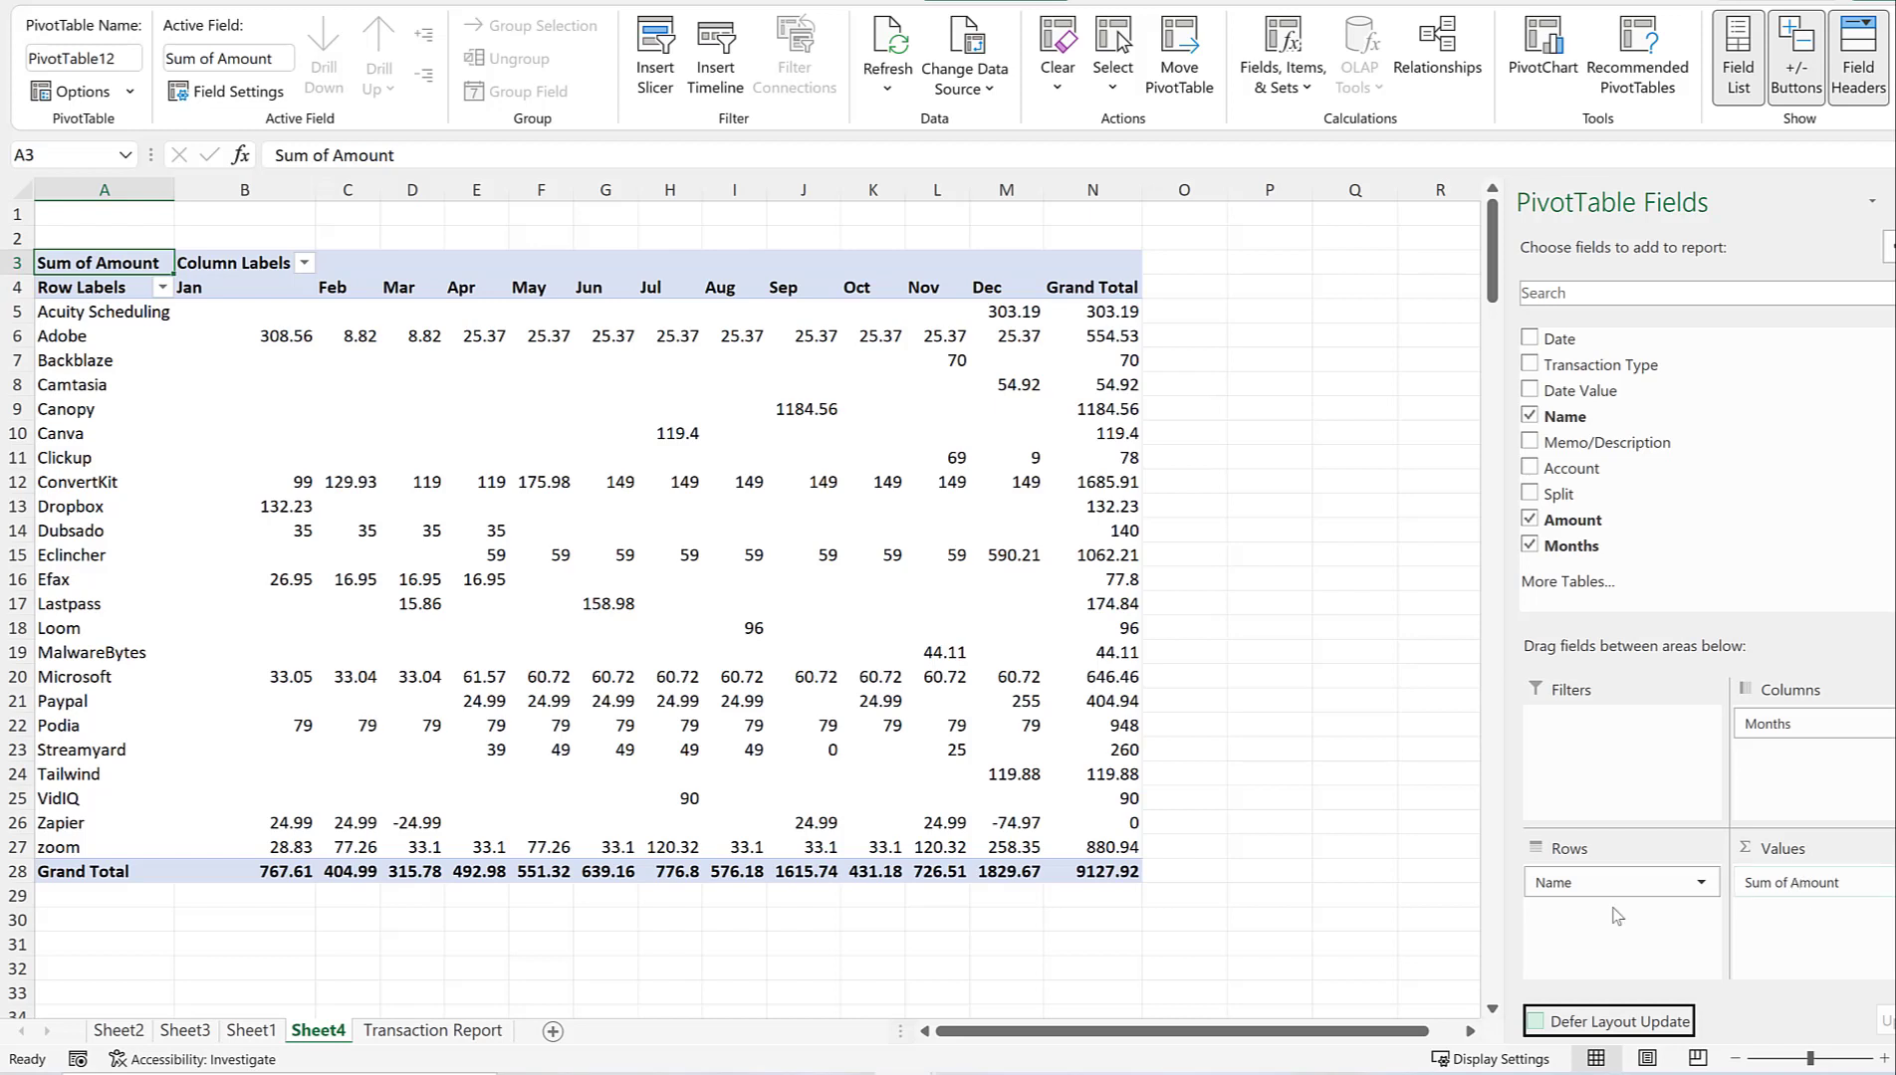
{"action": "left_click", "coordinate": [271, 339]}
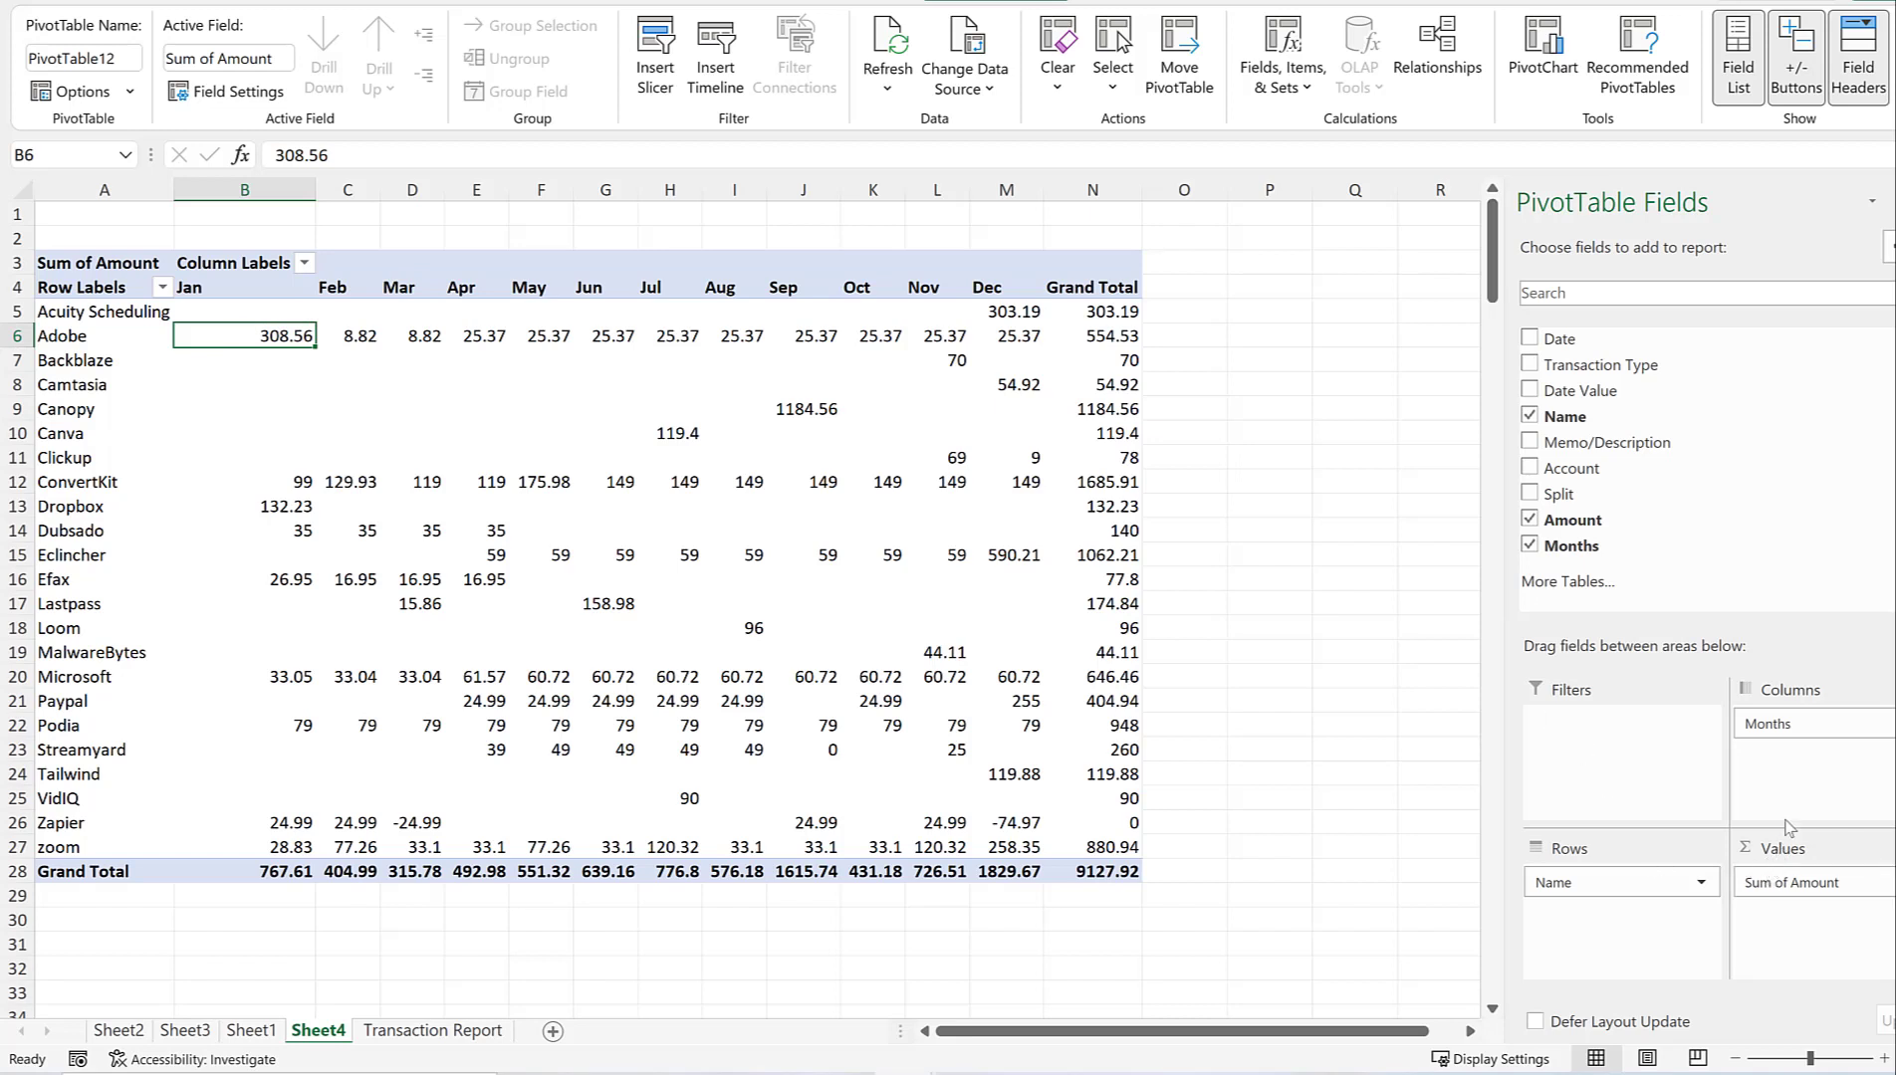
Swap the PivotTable layout to put Months in the rows and Name in the columns, and highlight the Jan row.
{"action": "left_click_drag", "start_coordinate": [1773, 724], "coordinate": [1627, 948]}
{"action": "left_click_drag", "start_coordinate": [1593, 883], "coordinate": [1800, 802]}
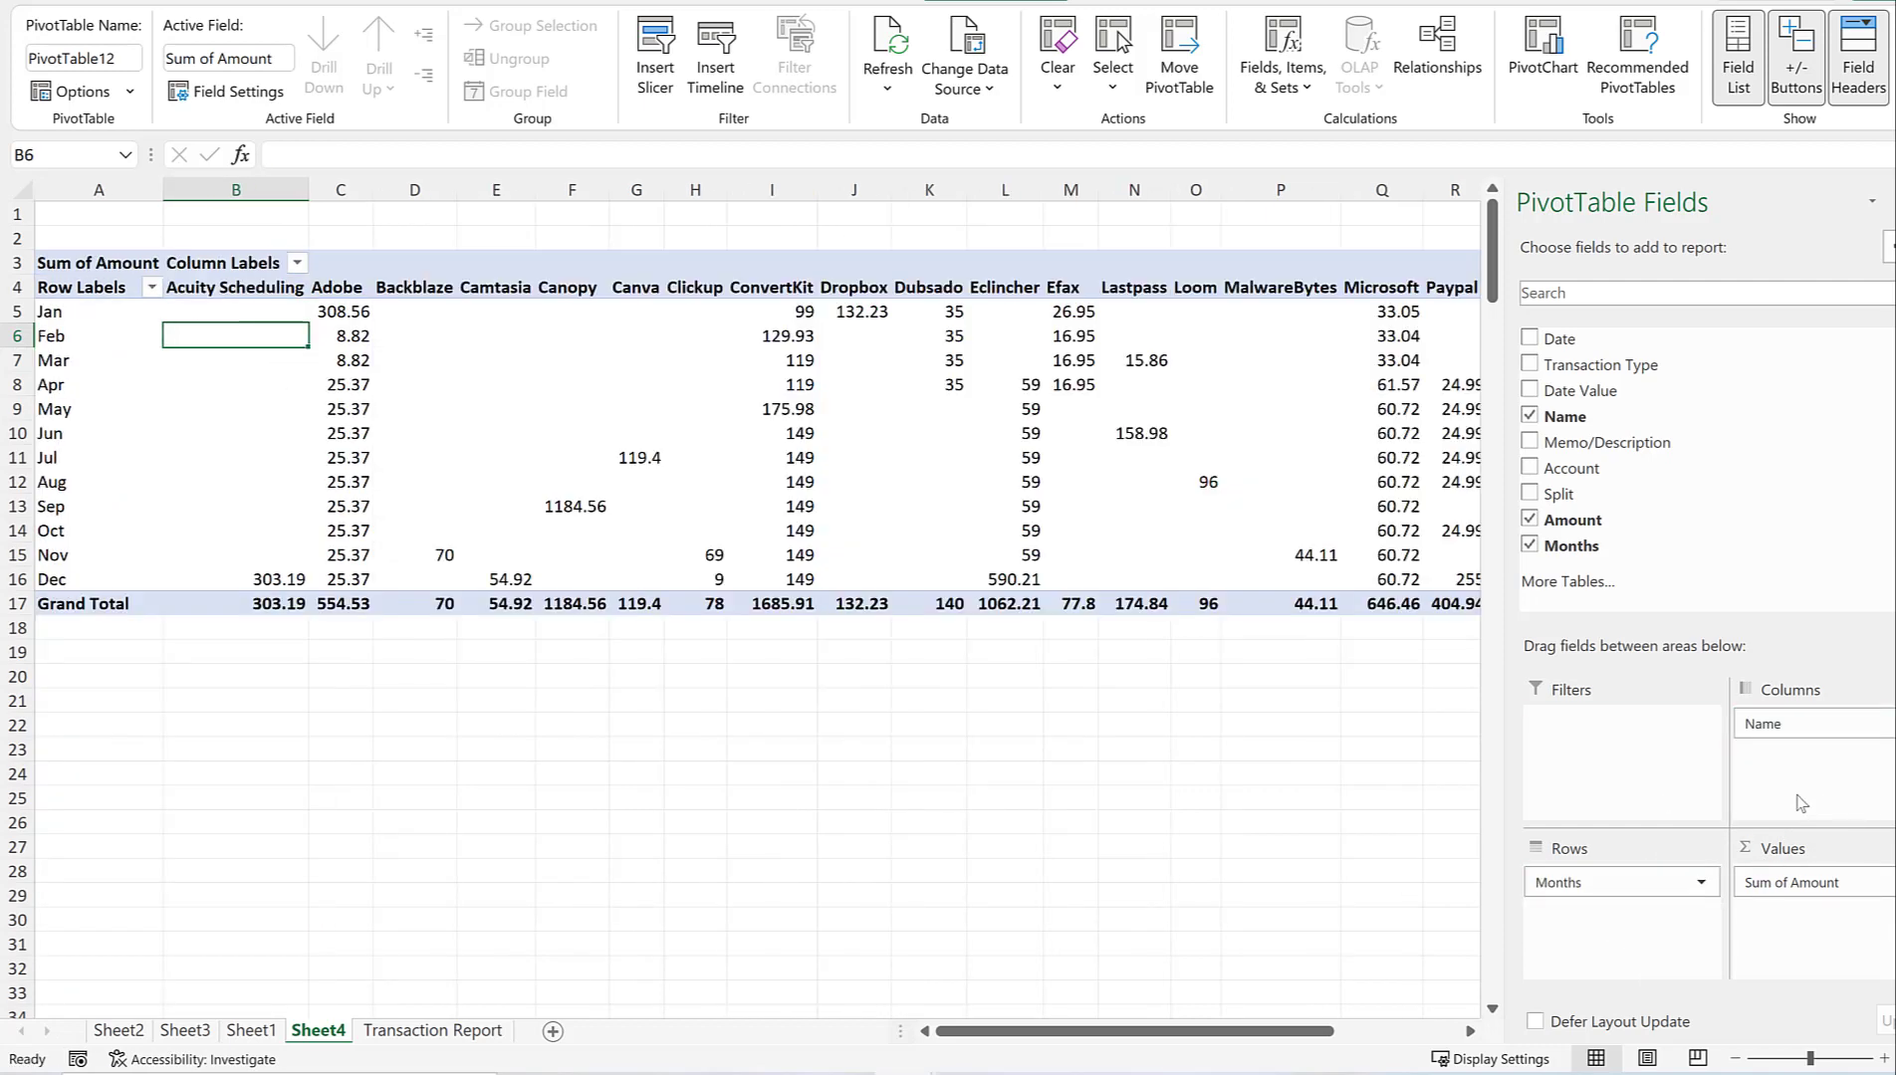
{"action": "left_click", "coordinate": [21, 311]}
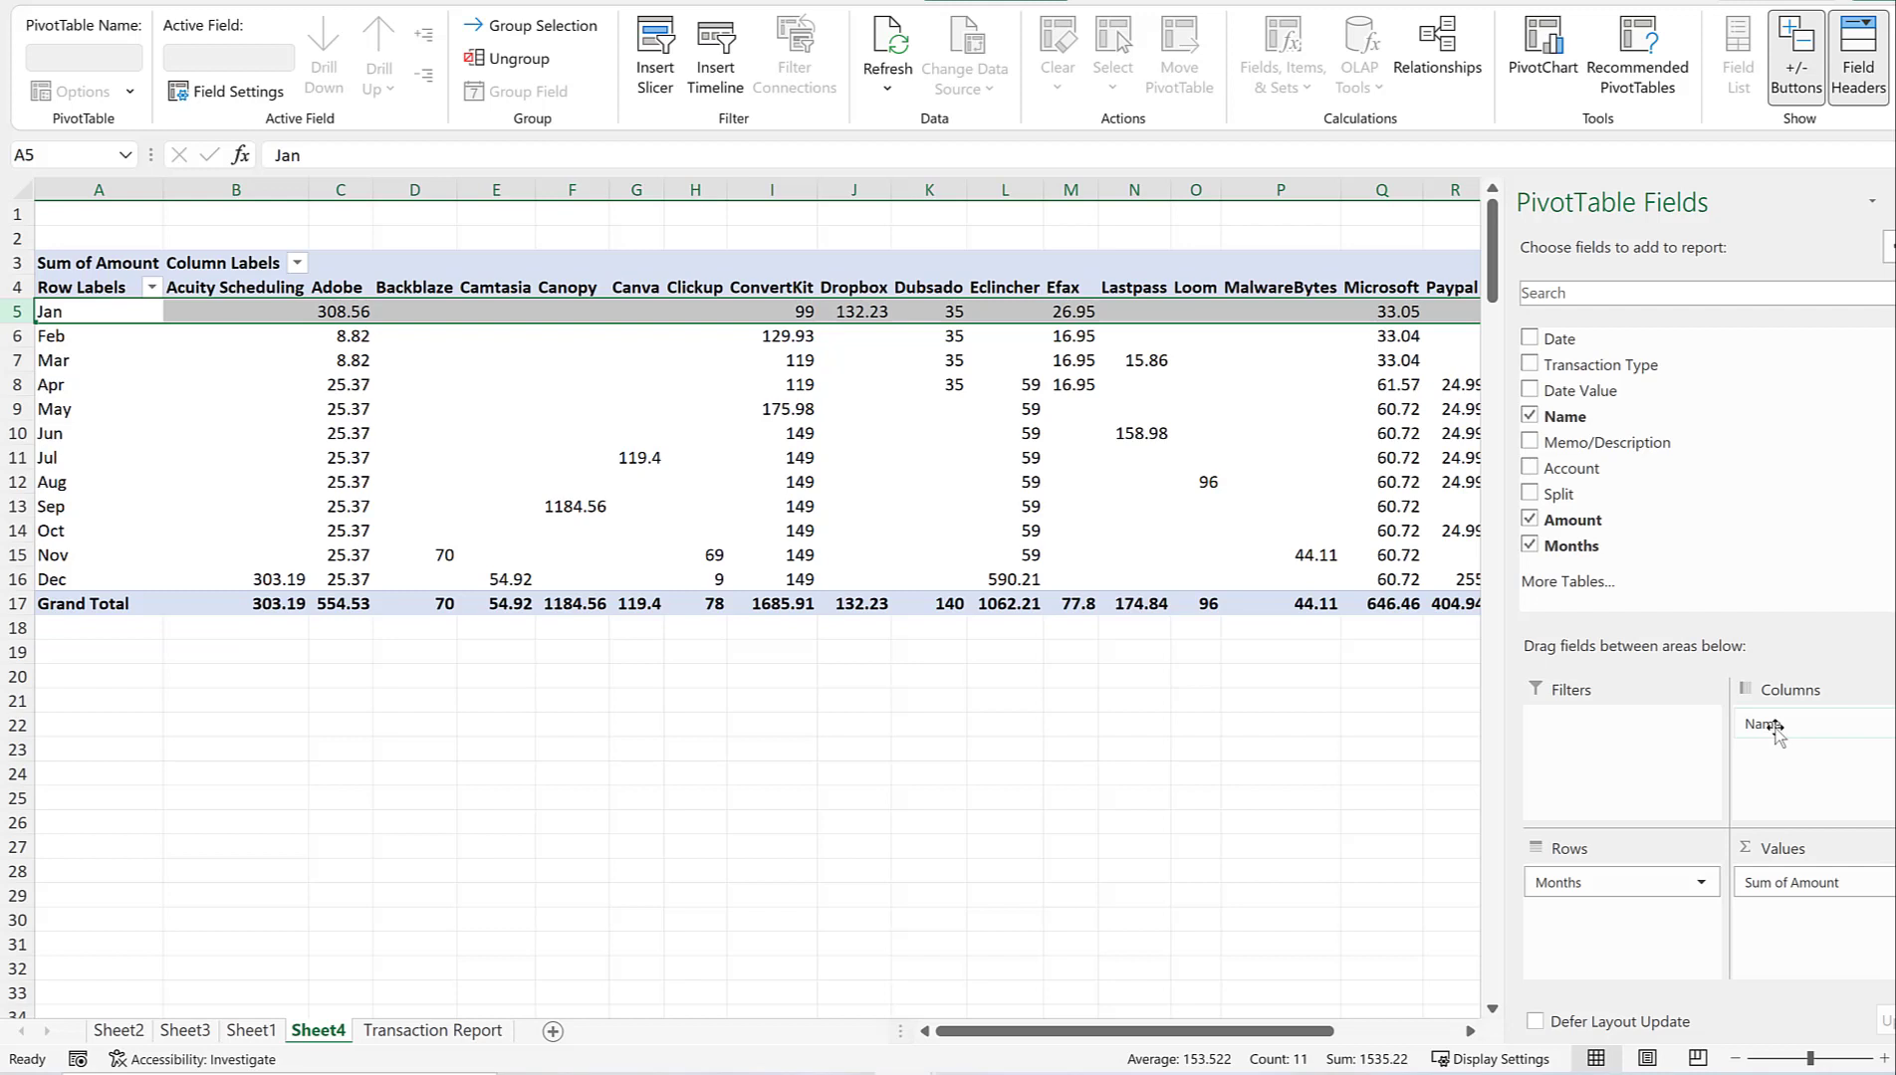
Nest Name under Months in the PivotTable rows, and expand Feb and Jan to list their vendors.
{"action": "left_click_drag", "start_coordinate": [1777, 732], "coordinate": [1663, 926]}
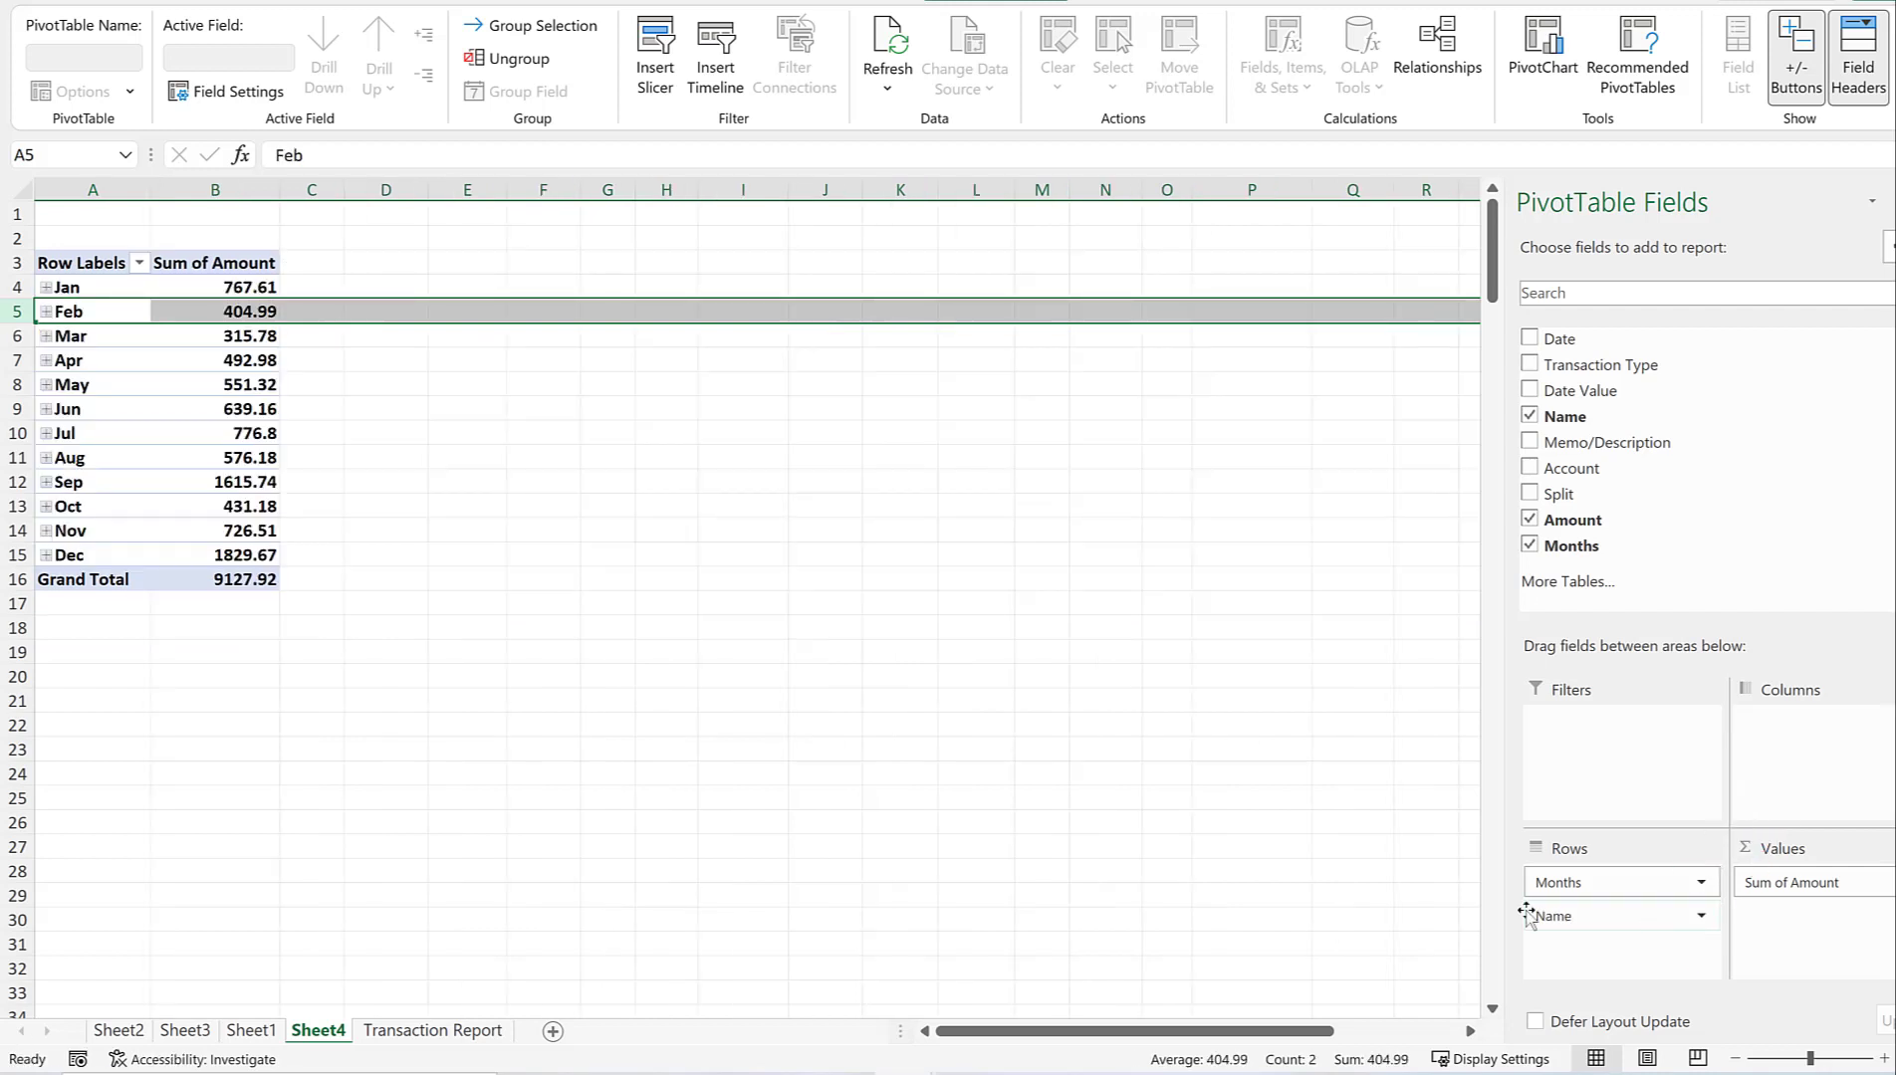
{"action": "left_click", "coordinate": [46, 312]}
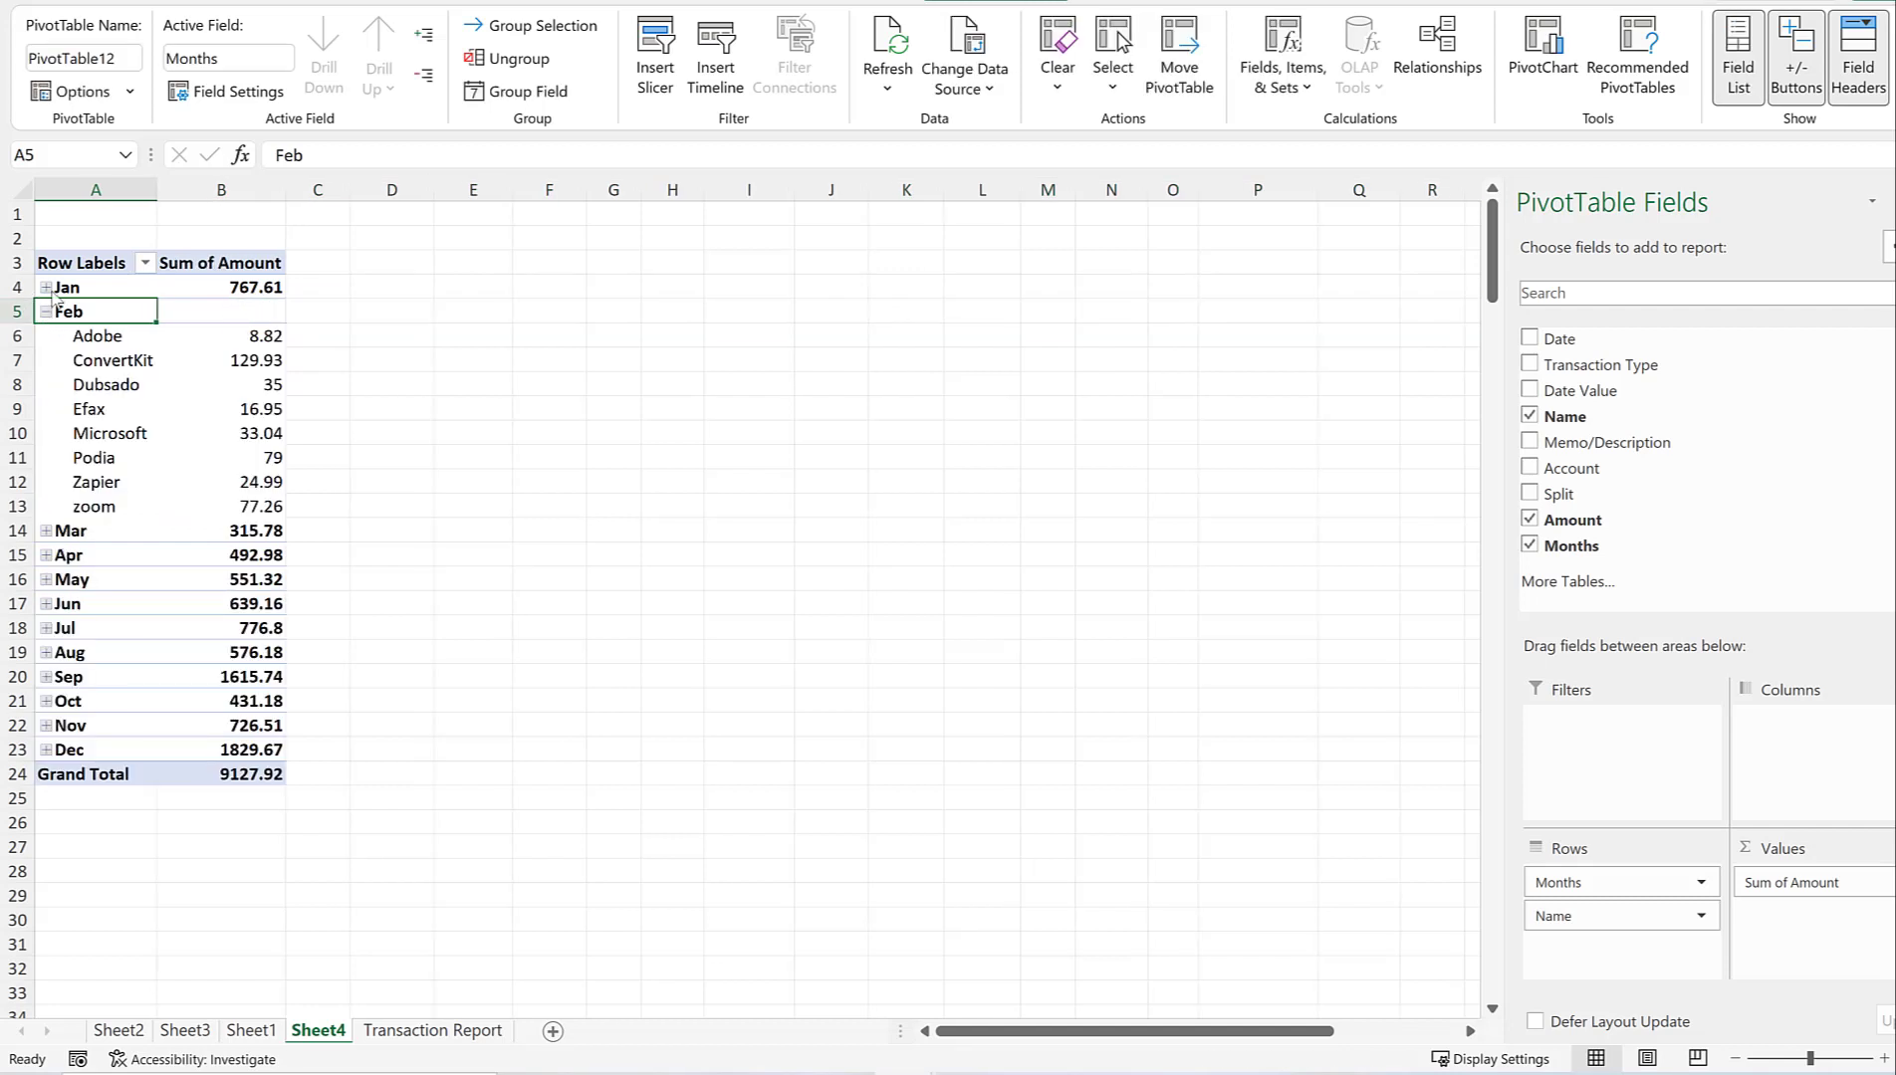
{"action": "left_click", "coordinate": [46, 288]}
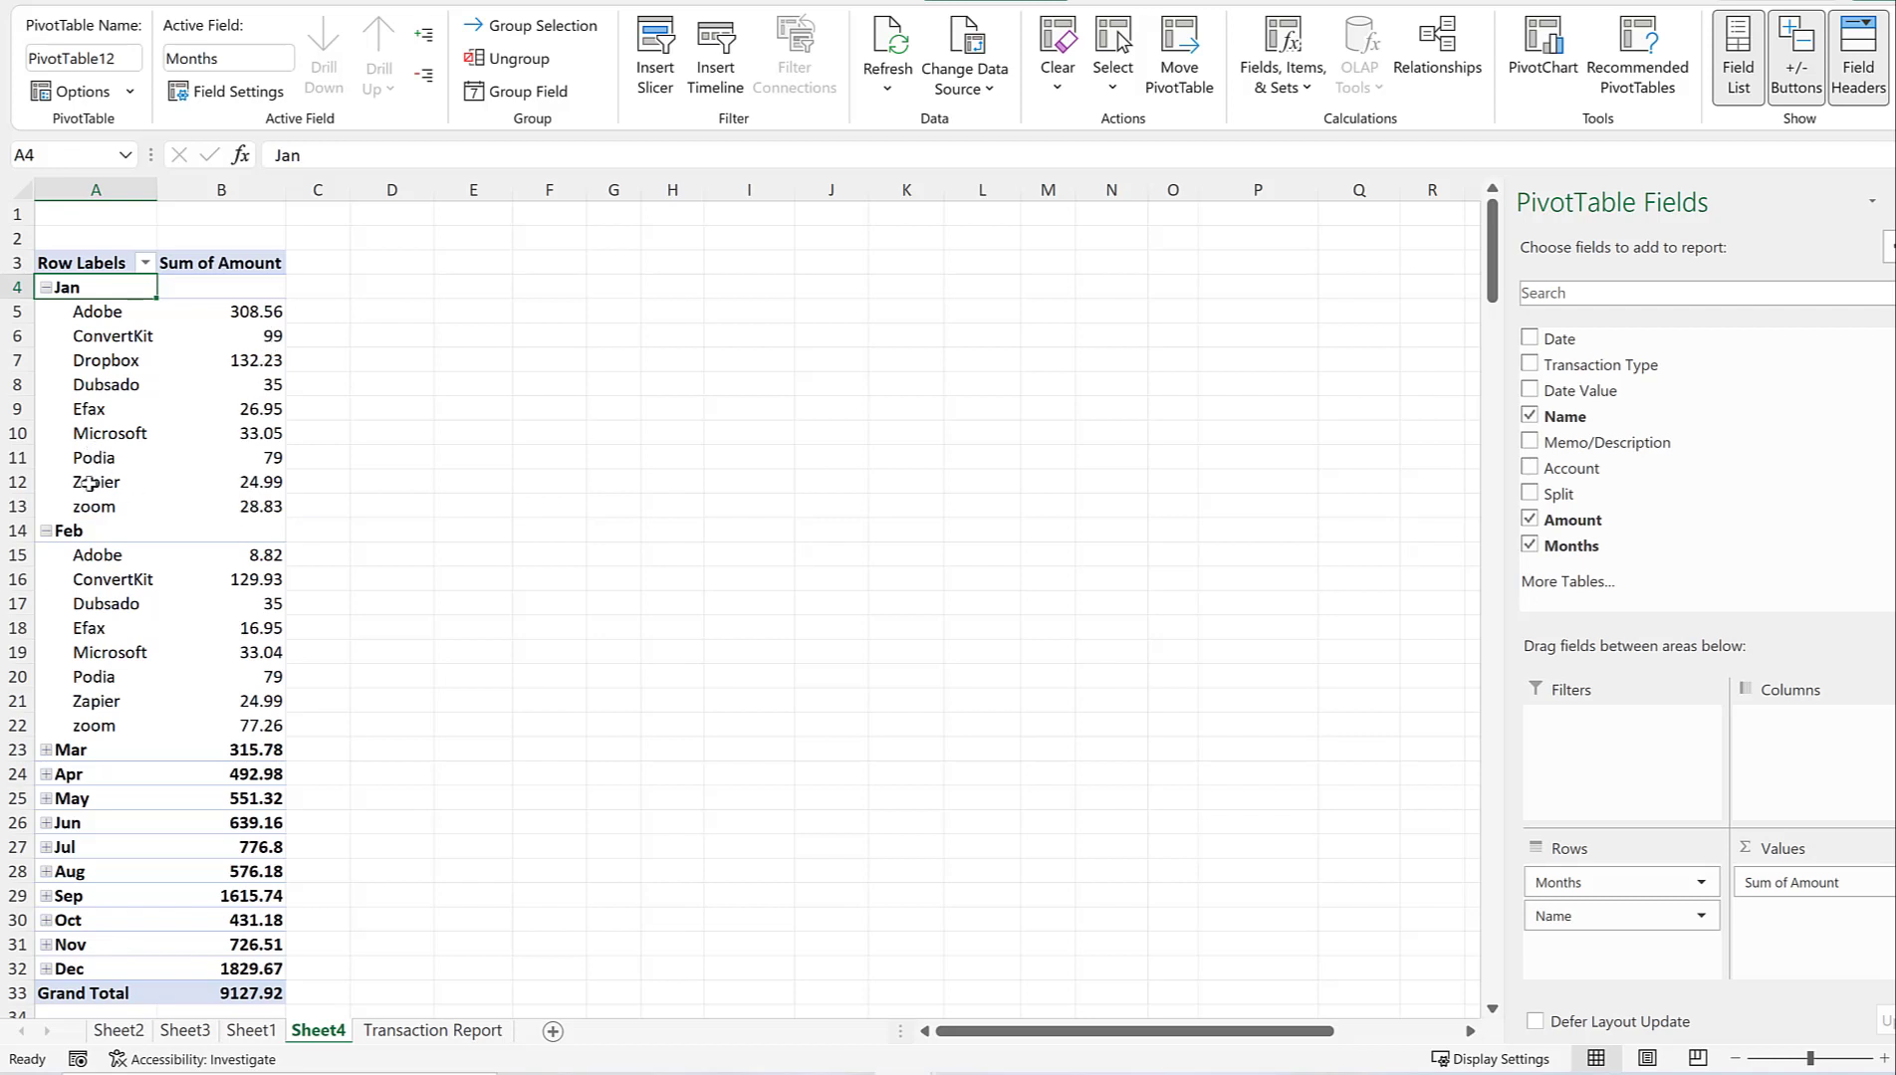
Extract the transaction behind Adobe's Jan amount to a new sheet, and return to the PivotTable on Sheet4.
{"action": "double_click", "coordinate": [261, 314]}
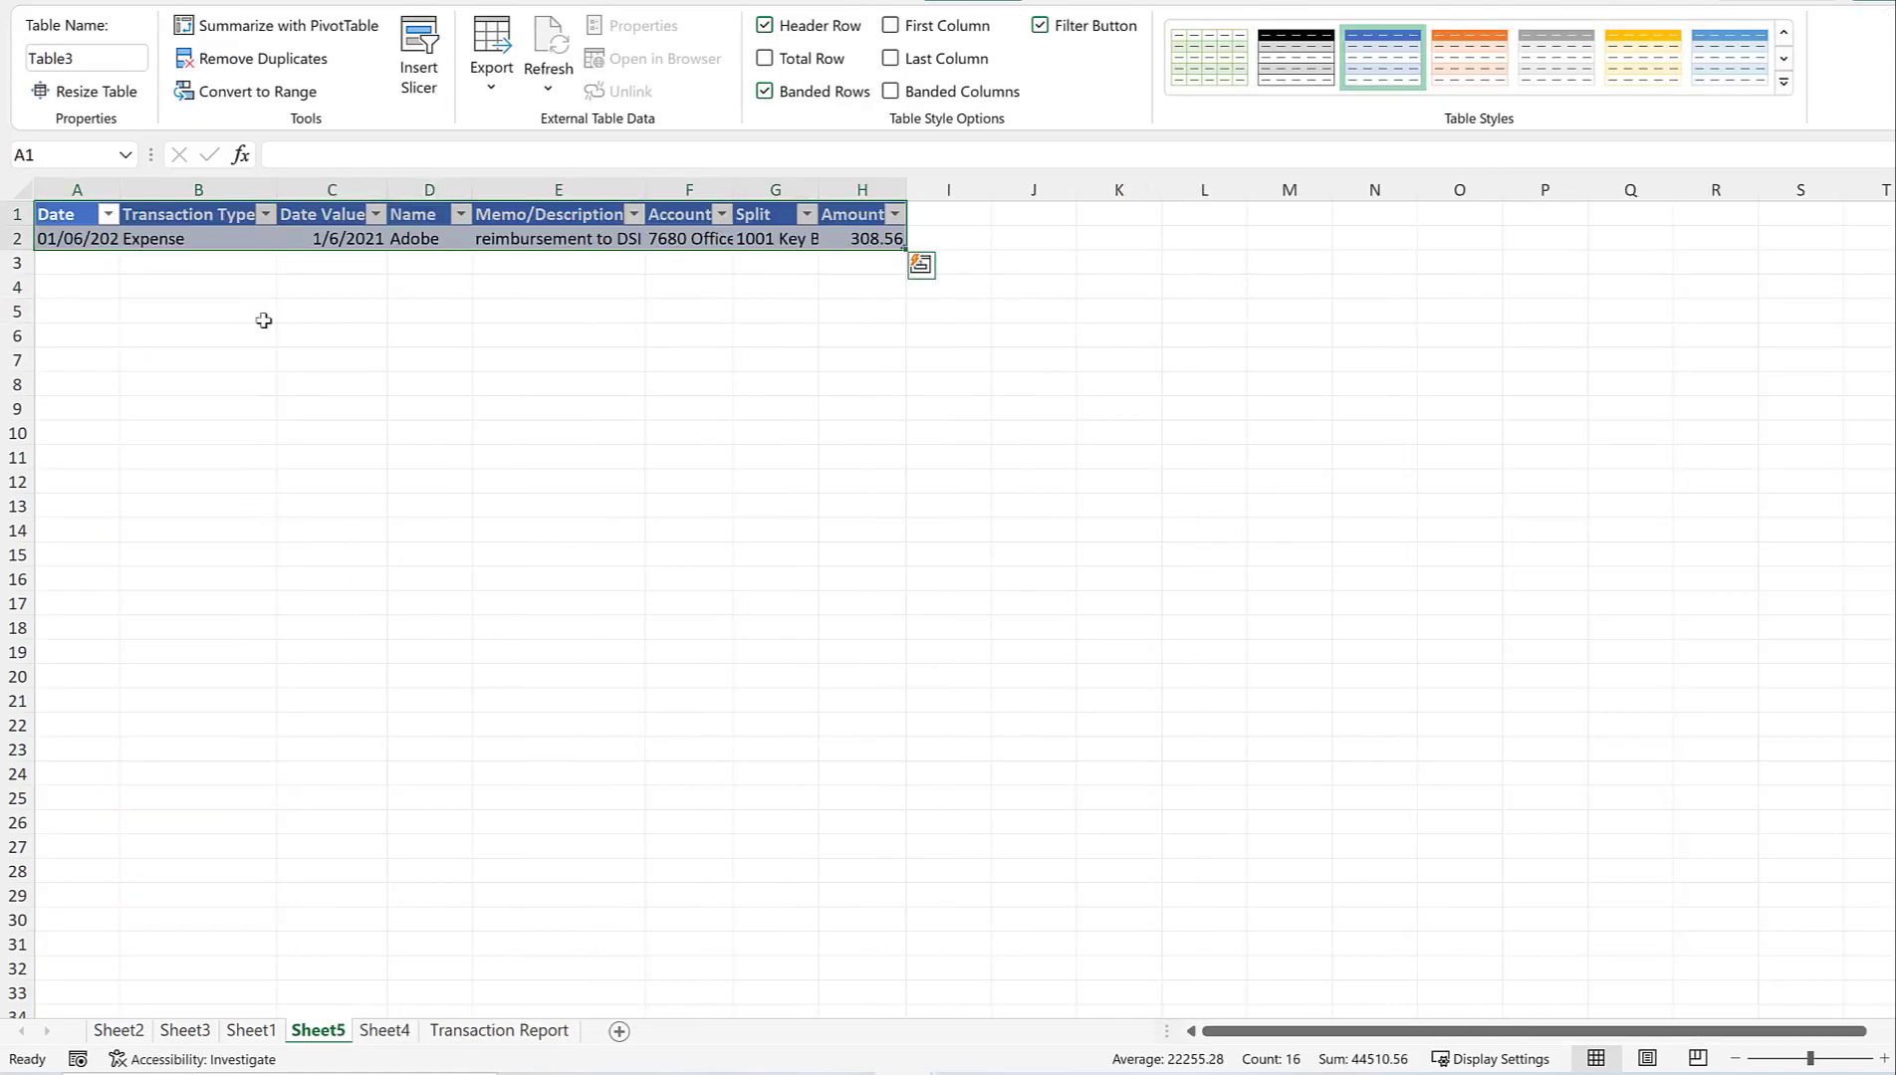
{"action": "left_click", "coordinate": [523, 285]}
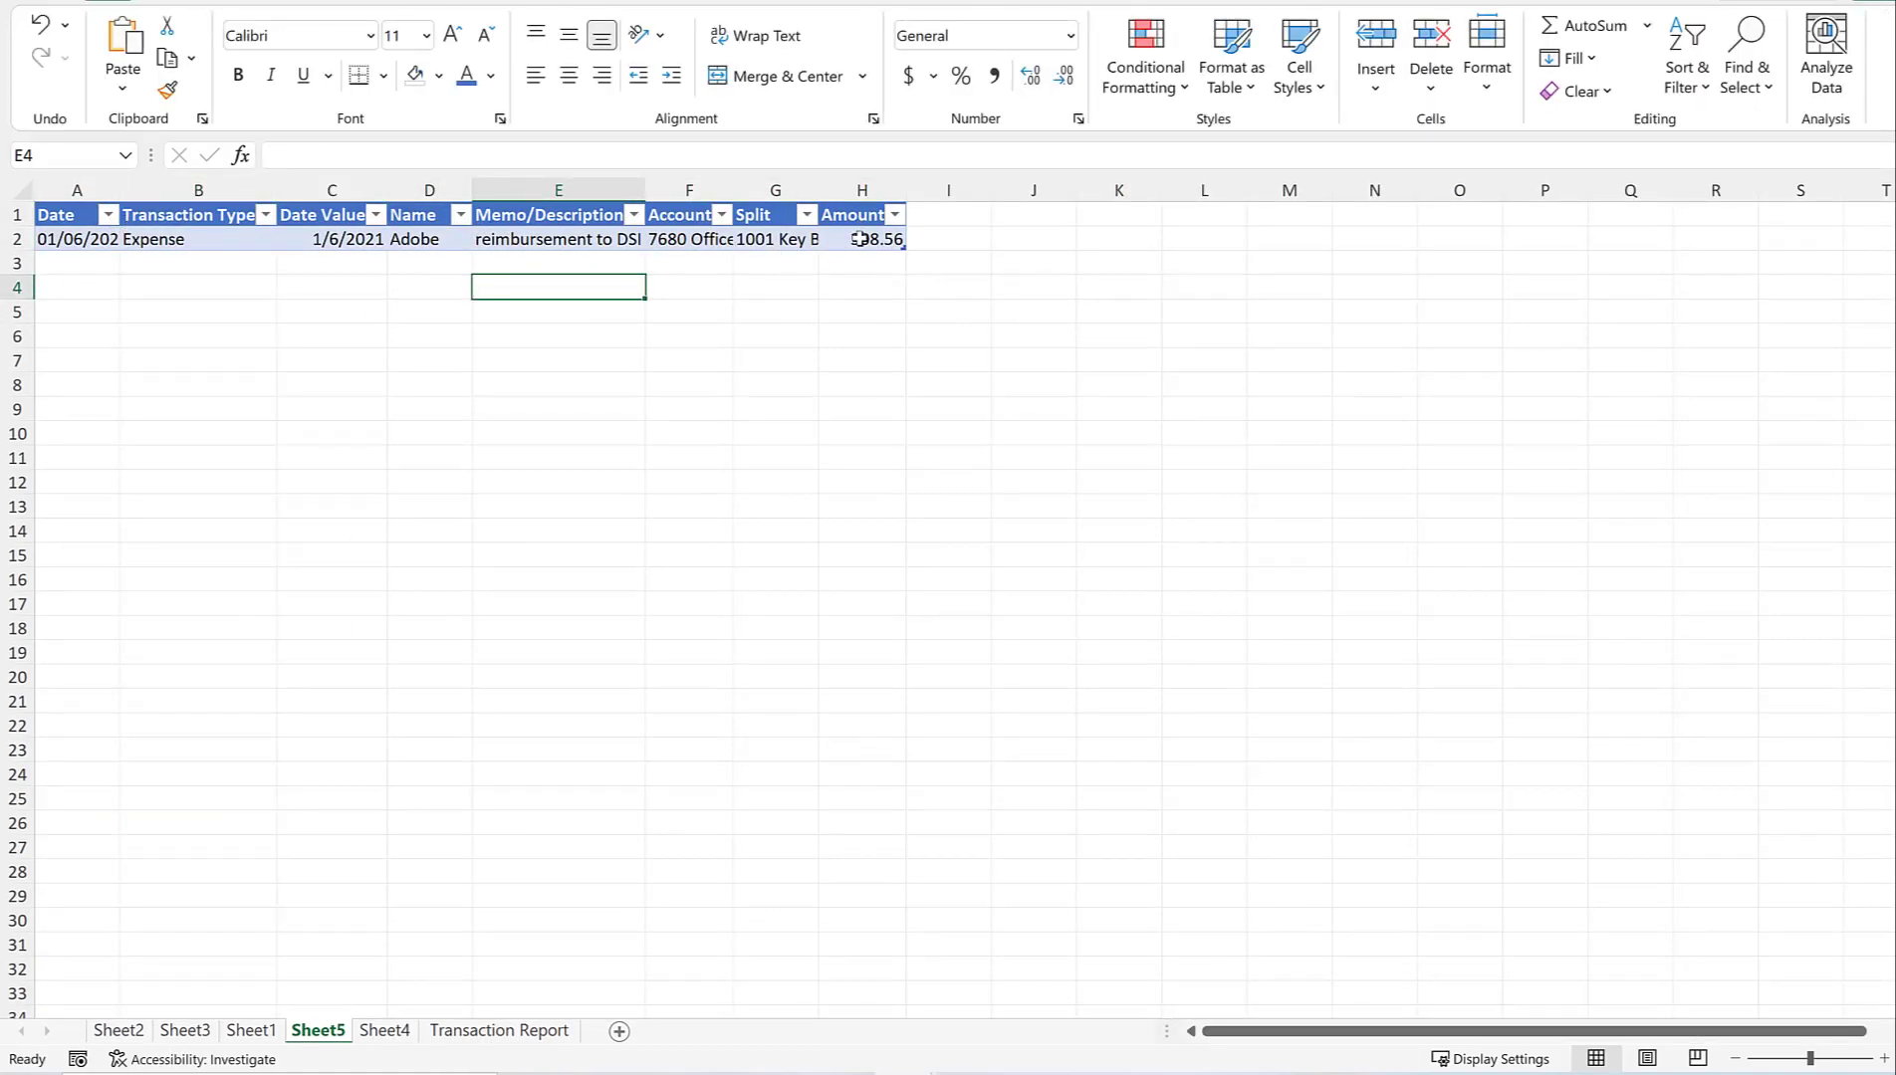
{"action": "left_click", "coordinate": [384, 1030]}
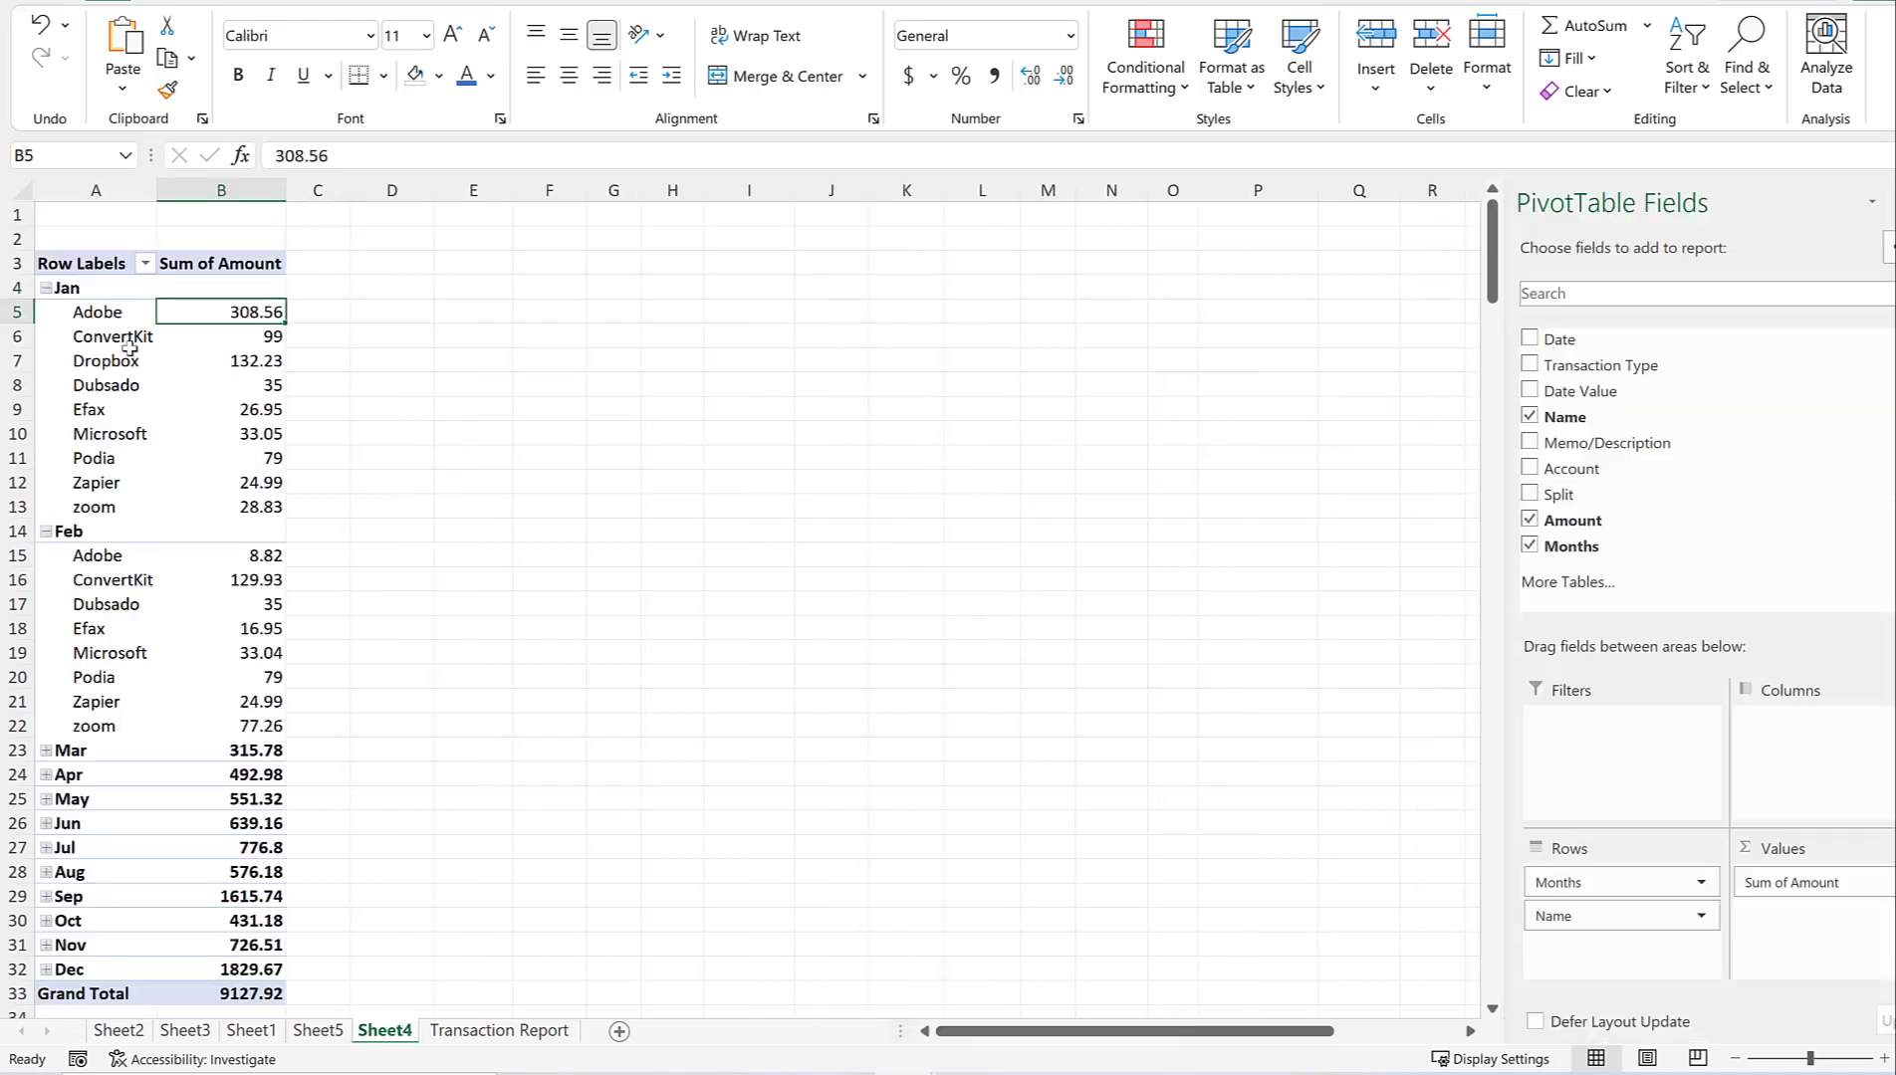
Collapse Jan and extract all transactions behind its total amount to a new sheet.
{"action": "left_click", "coordinate": [46, 288]}
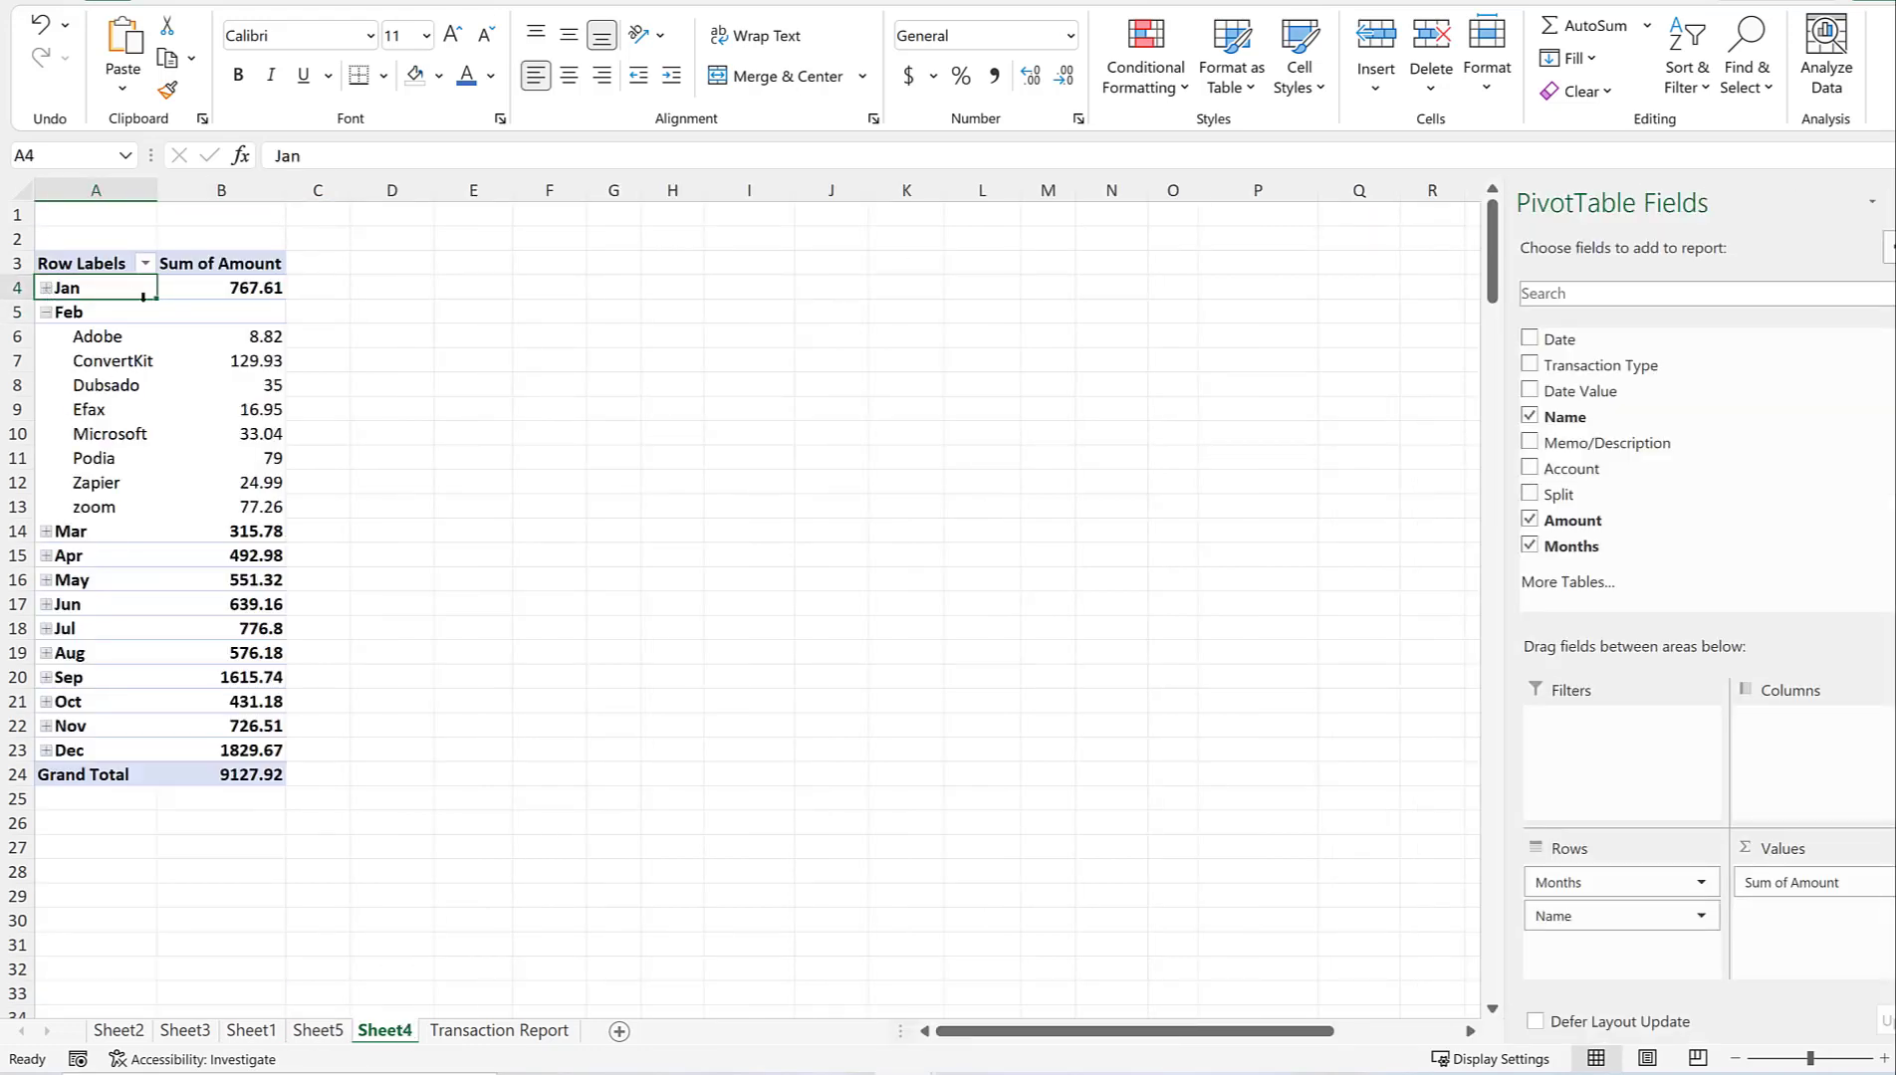
{"action": "double_click", "coordinate": [215, 297]}
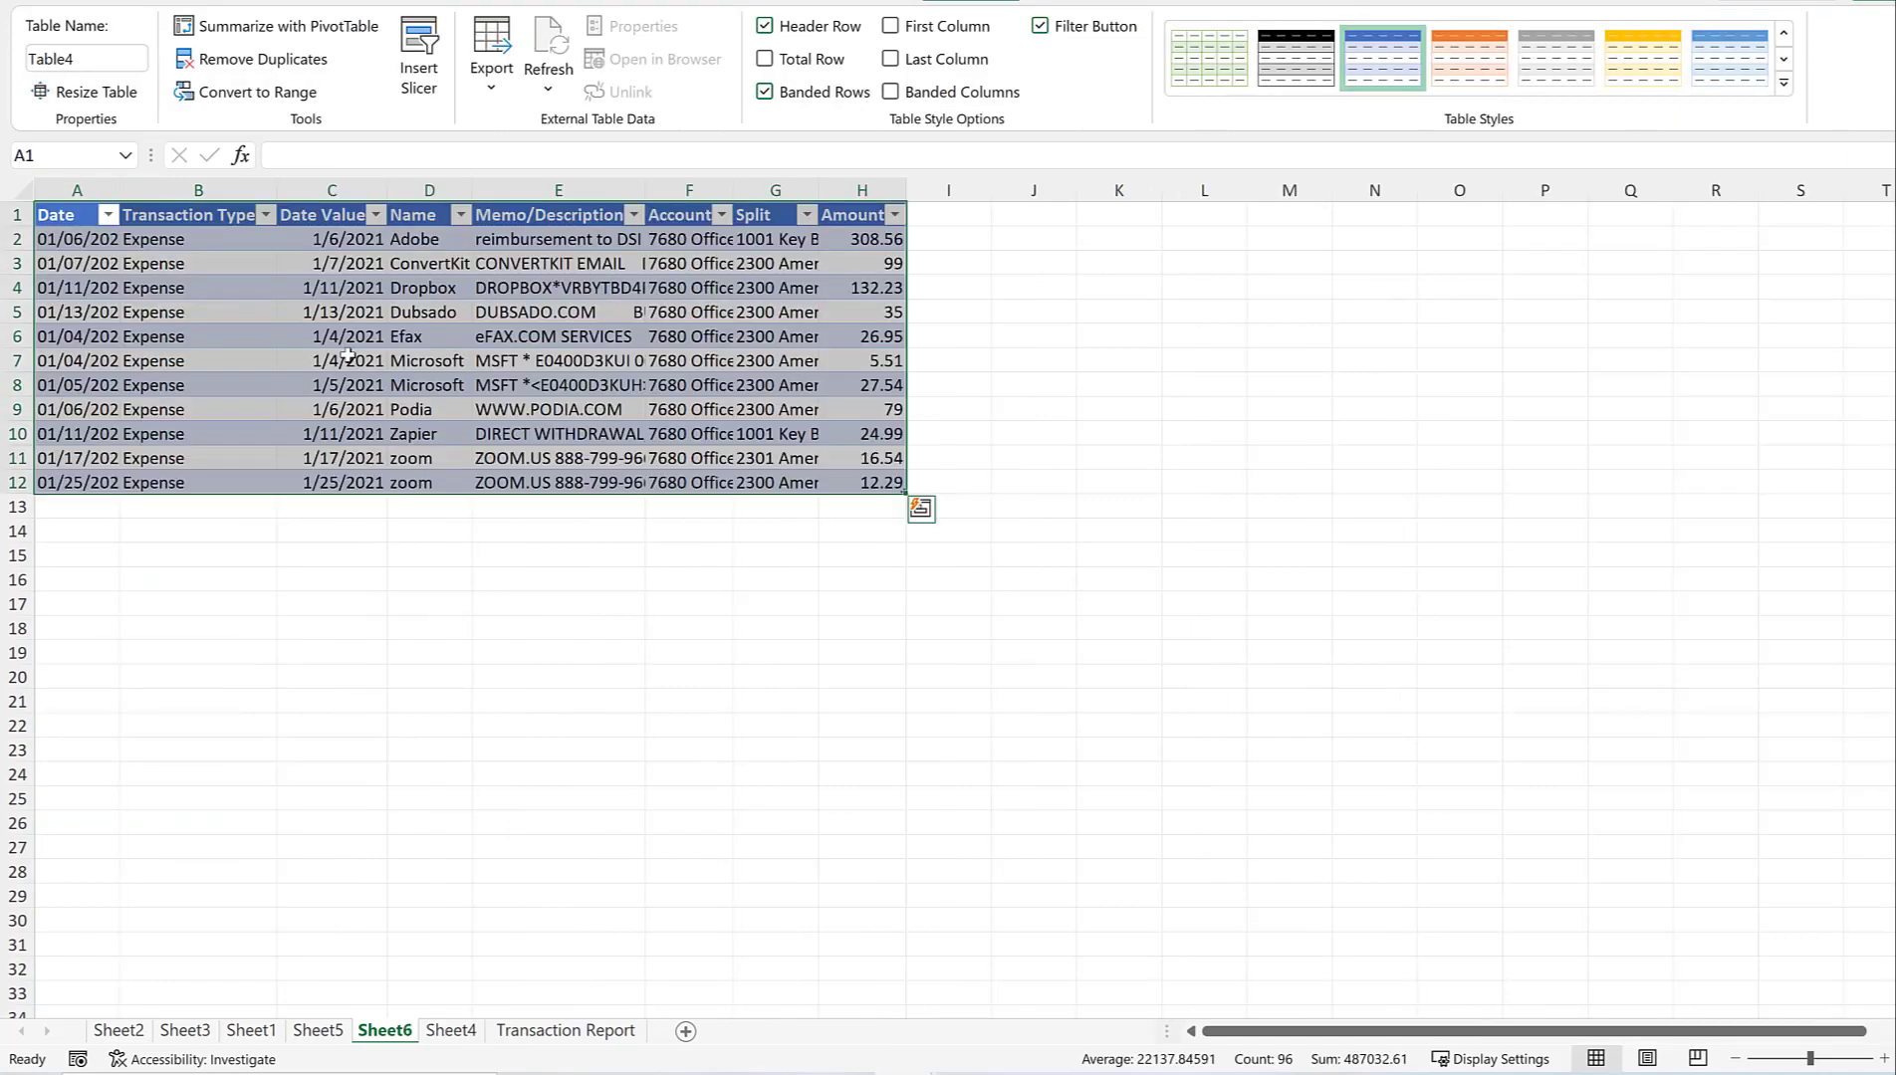
{"action": "left_click", "coordinate": [675, 417]}
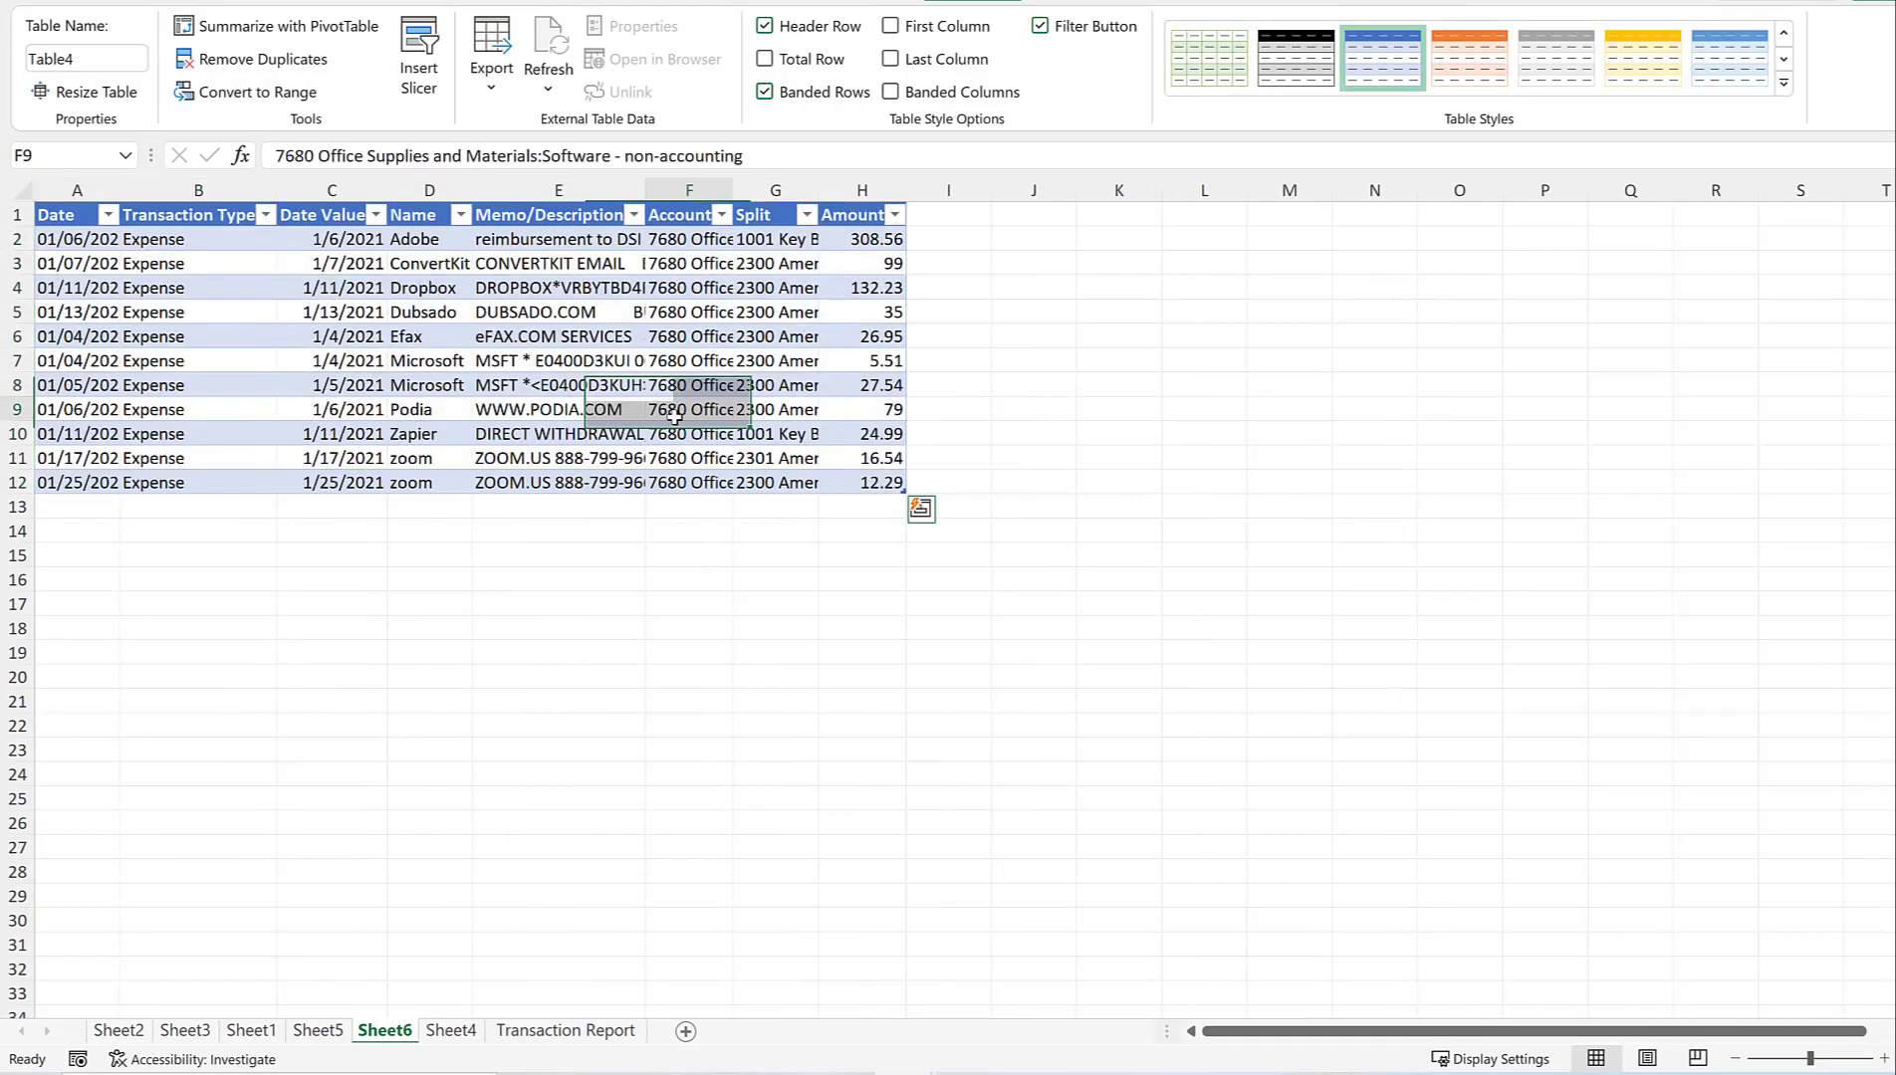
Check the sum of the extracted Jan amounts in H2:H12, glance at Sheet5, and return to Sheet4.
{"action": "left_click_drag", "start_coordinate": [861, 239], "coordinate": [861, 482]}
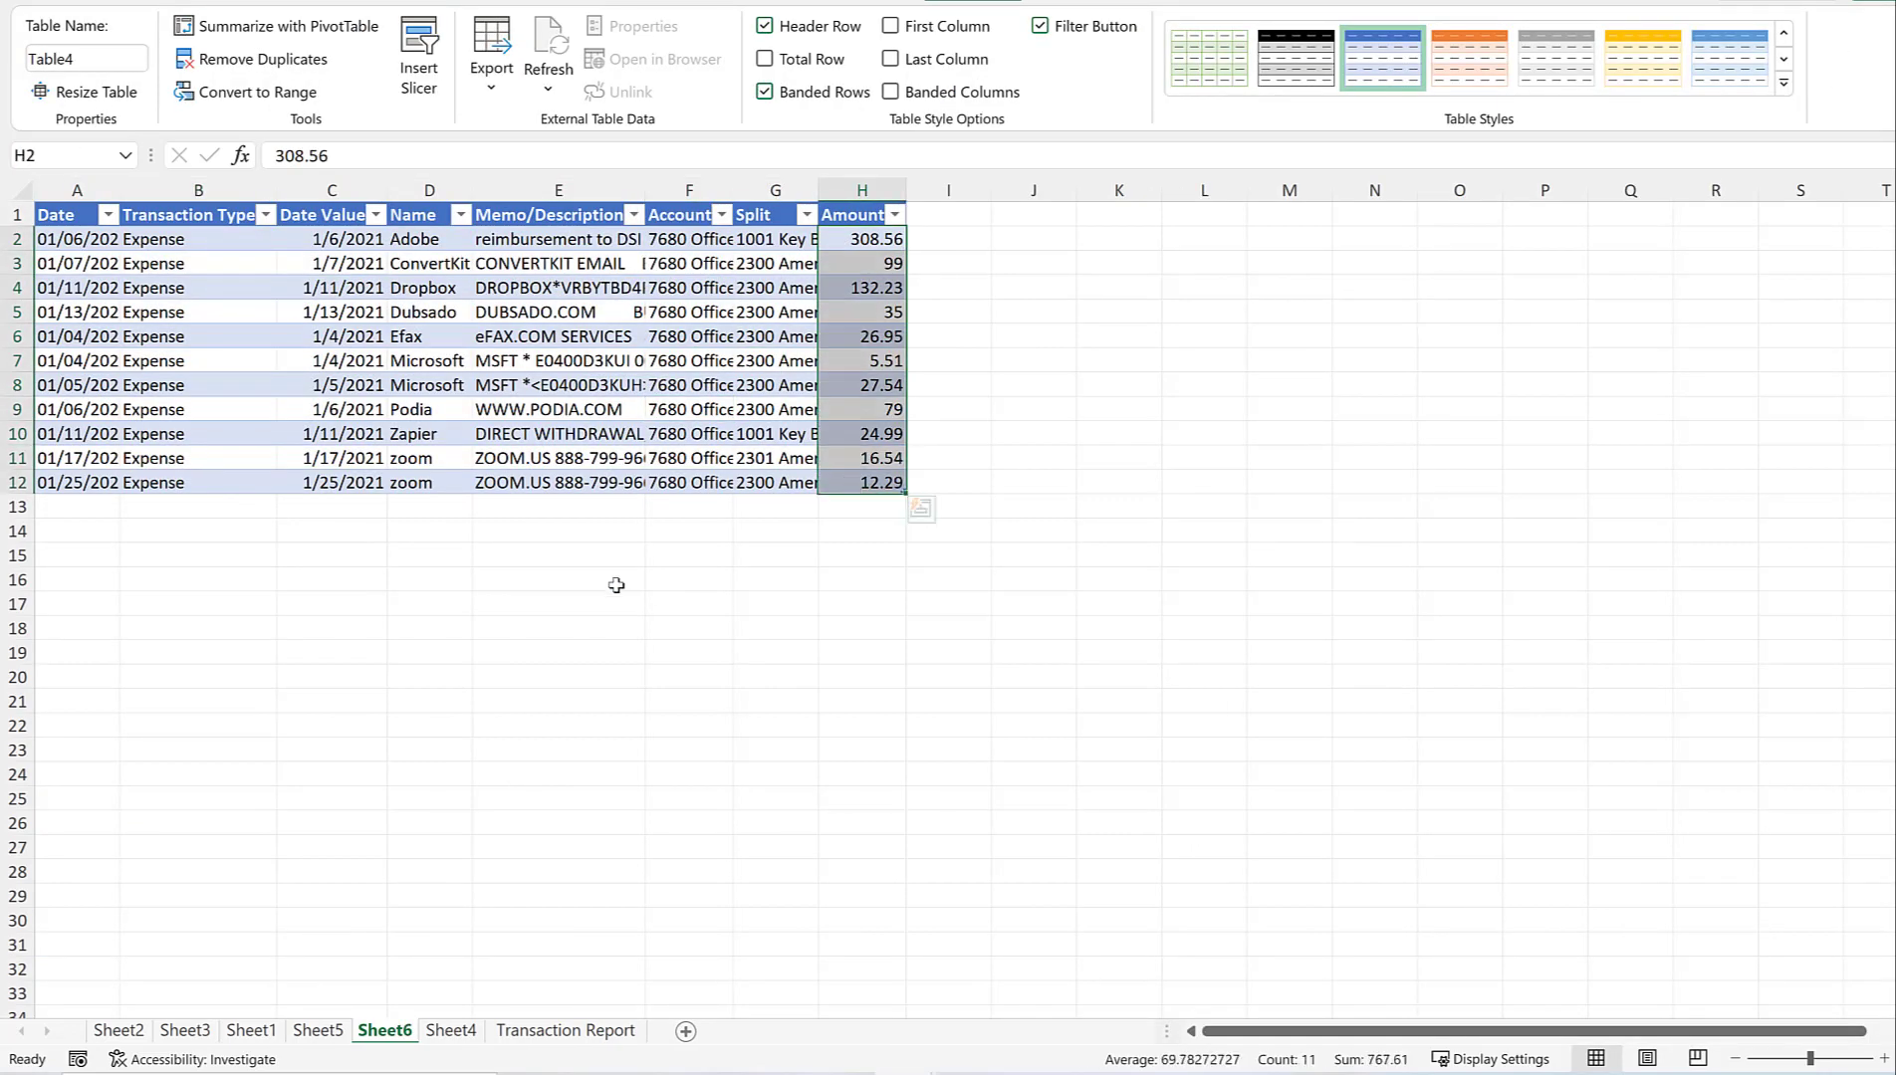
{"action": "left_click", "coordinate": [512, 536]}
{"action": "left_click", "coordinate": [868, 240]}
{"action": "left_click_drag", "start_coordinate": [868, 240], "coordinate": [862, 486]}
{"action": "left_click", "coordinate": [334, 1034]}
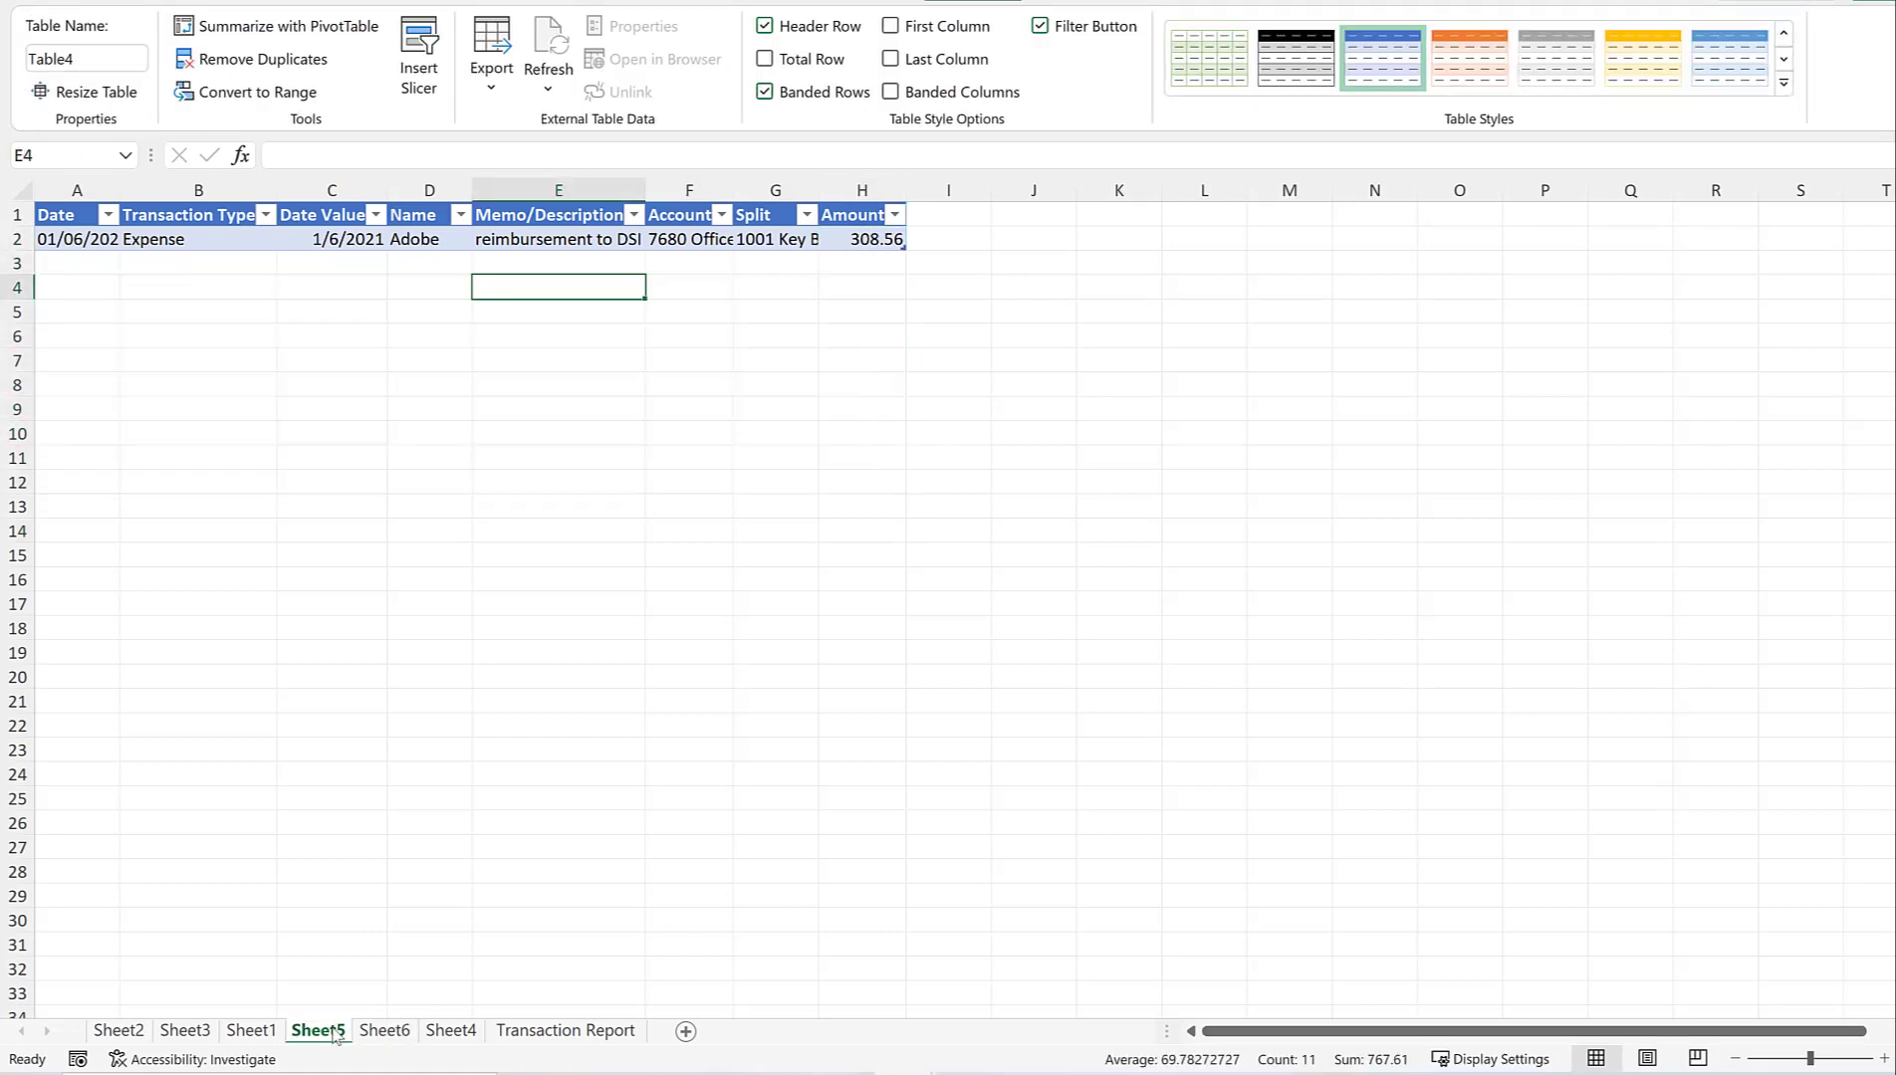
{"action": "left_click", "coordinate": [451, 1032]}
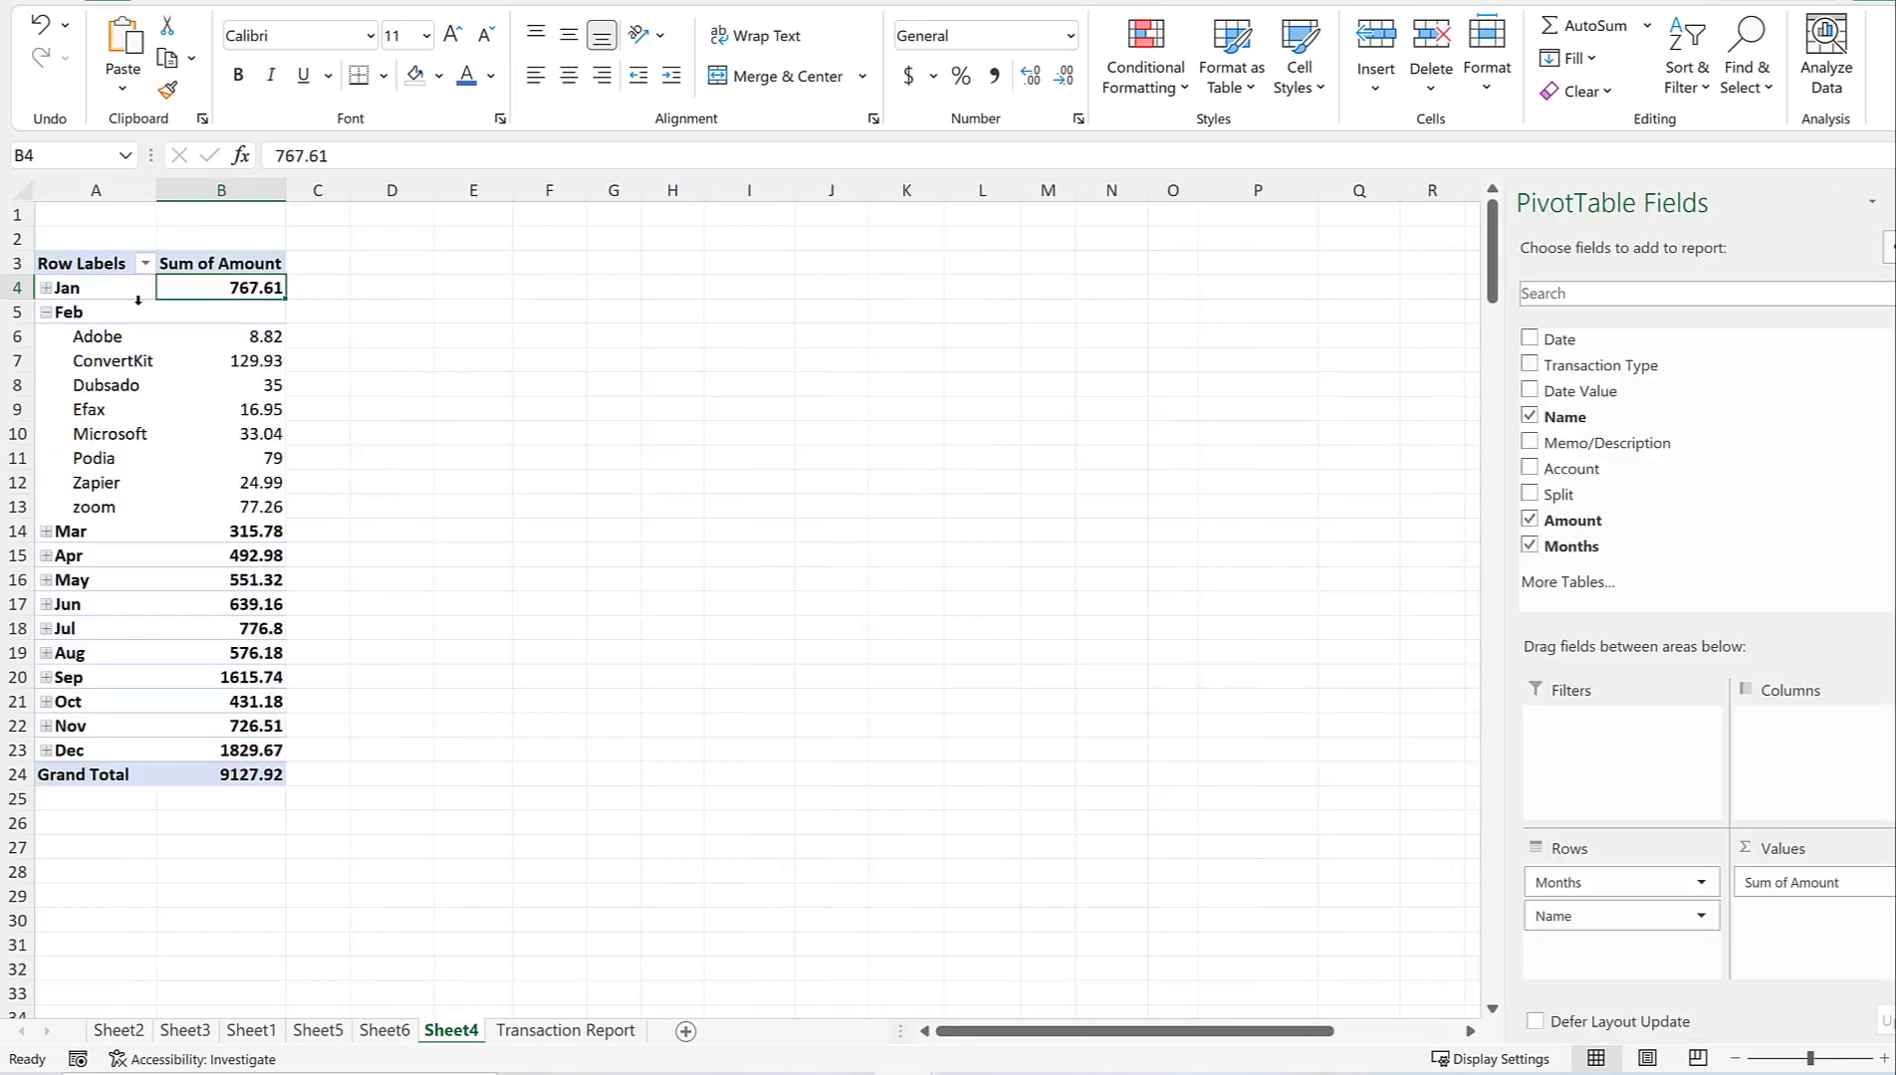
Collapse Feb and expand Jan in the PivotTable on Sheet4 to show only Jan's vendors.
{"action": "left_click", "coordinate": [47, 313]}
{"action": "left_click", "coordinate": [388, 385]}
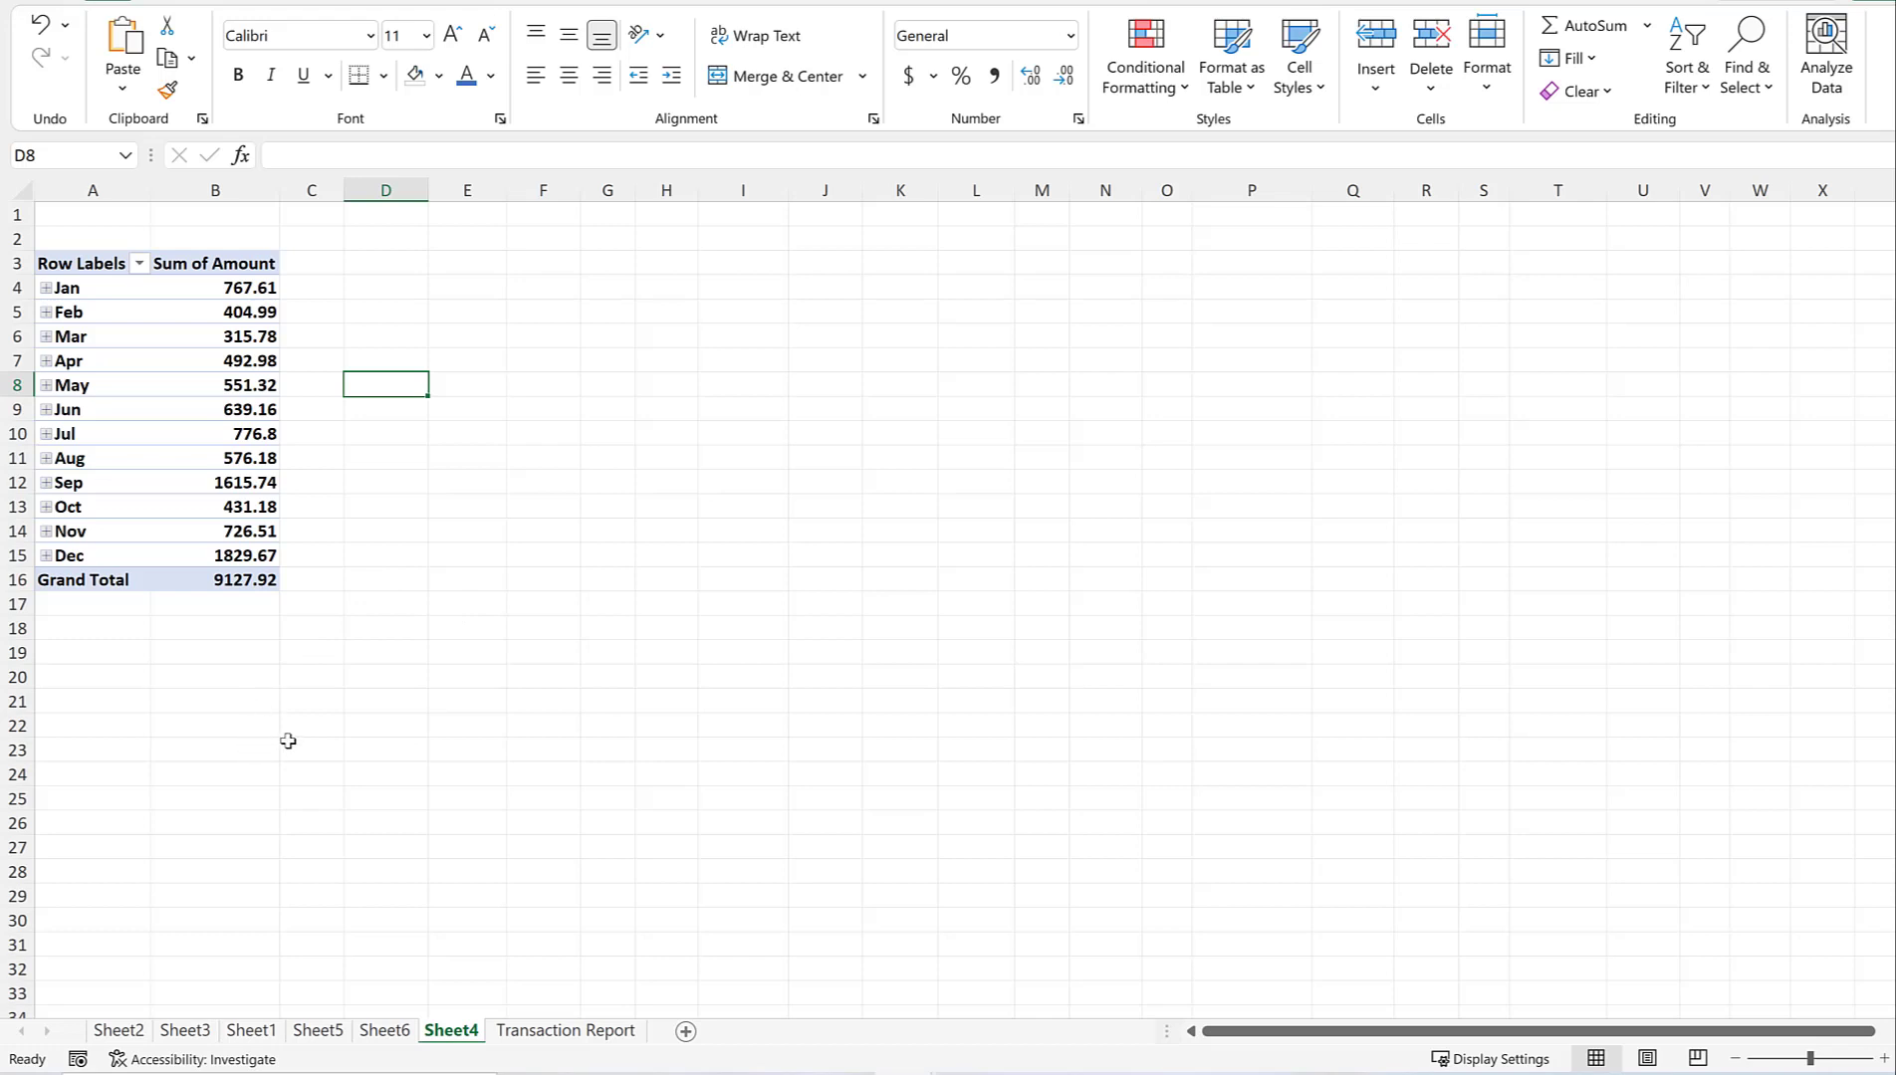
{"action": "left_click", "coordinate": [47, 289]}
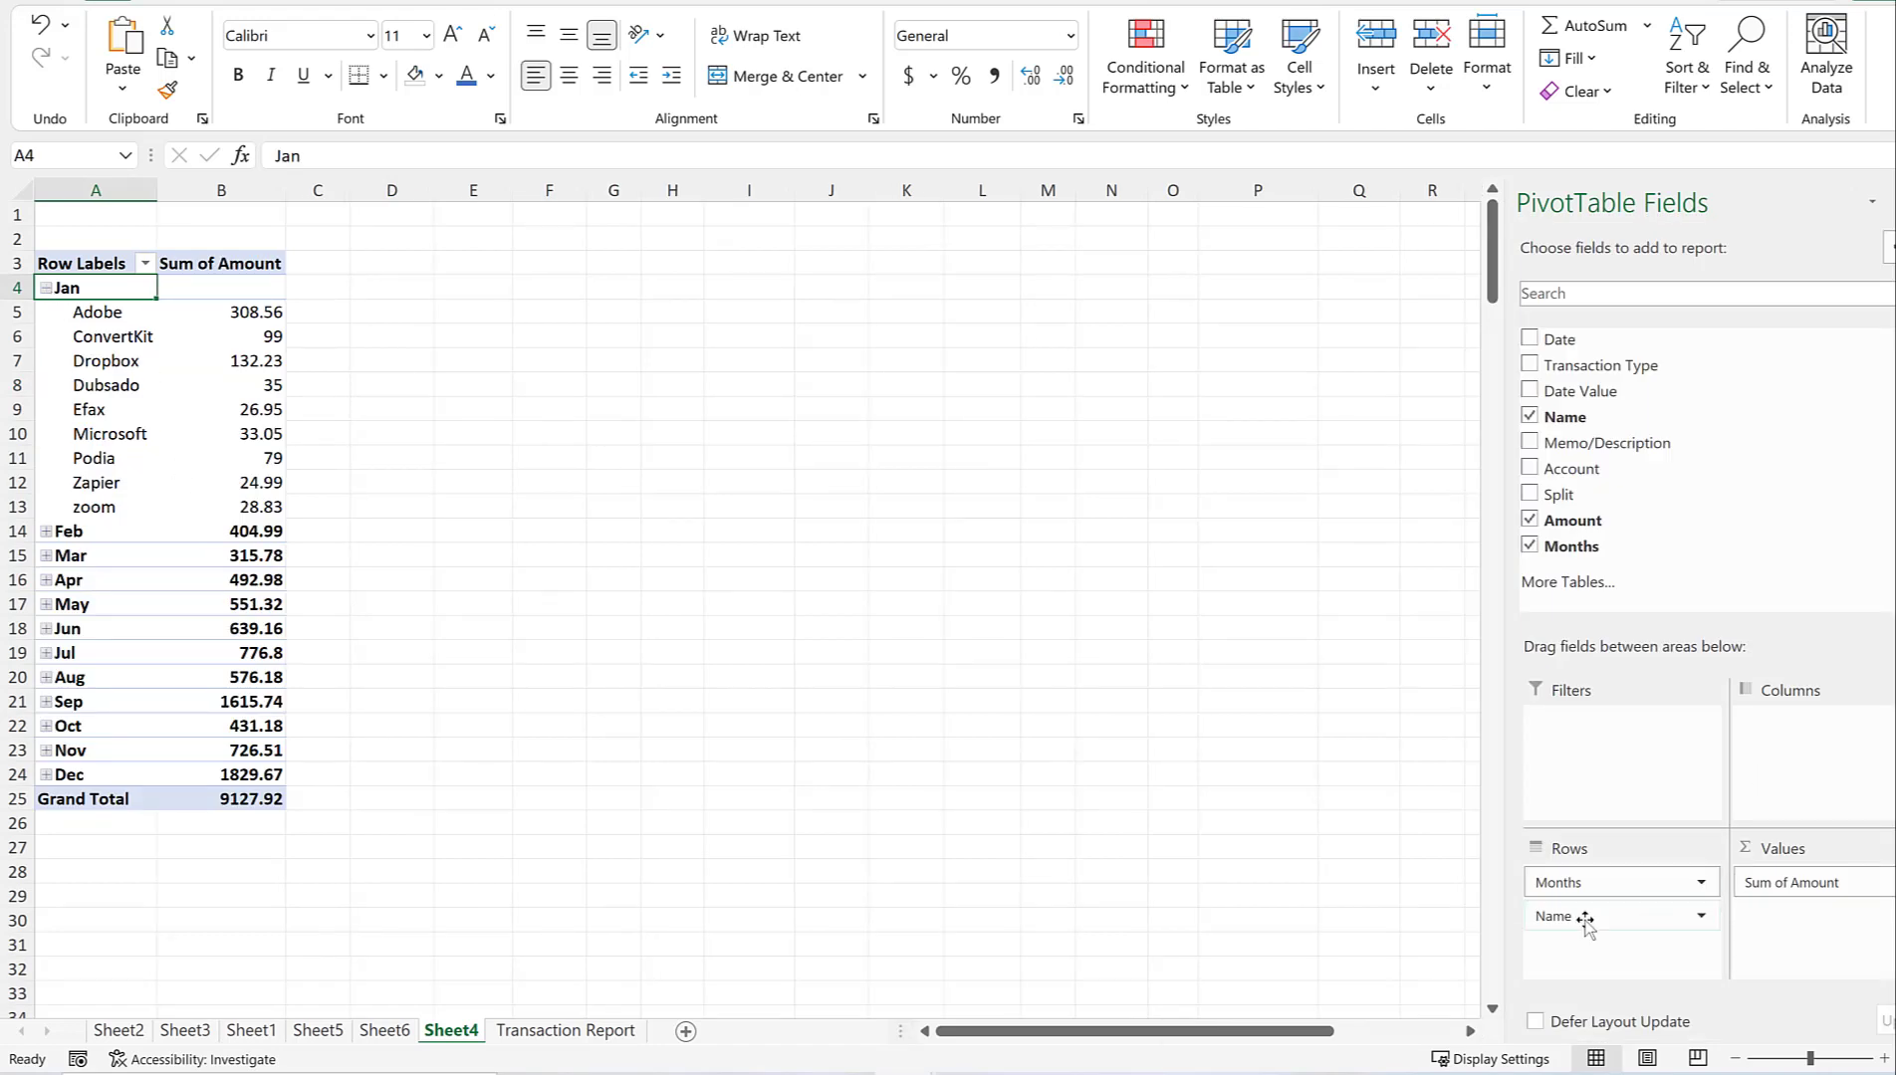